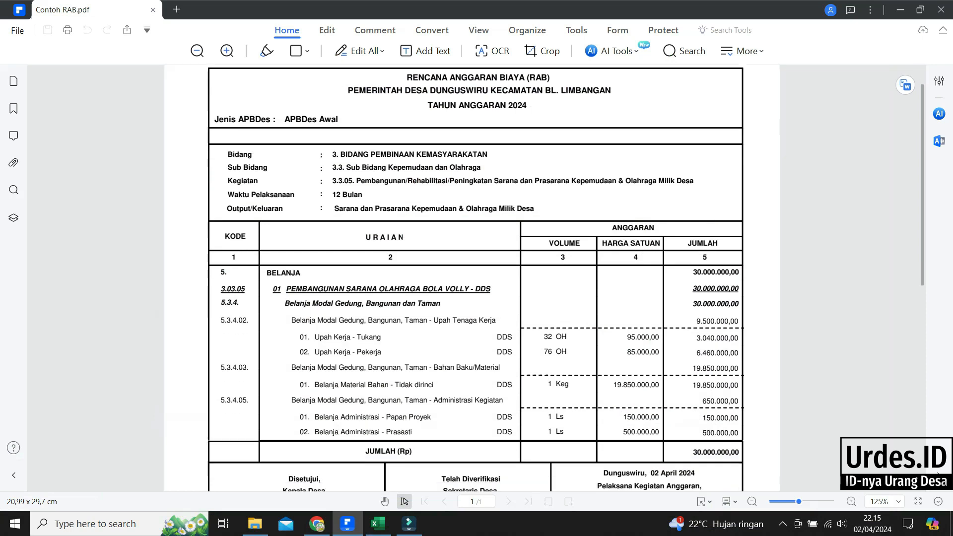
- Highlight the 19.850.000,00 unit price of the Belanja Material Bahan item in the RAB document
scroll(544, 278, "up", 2)
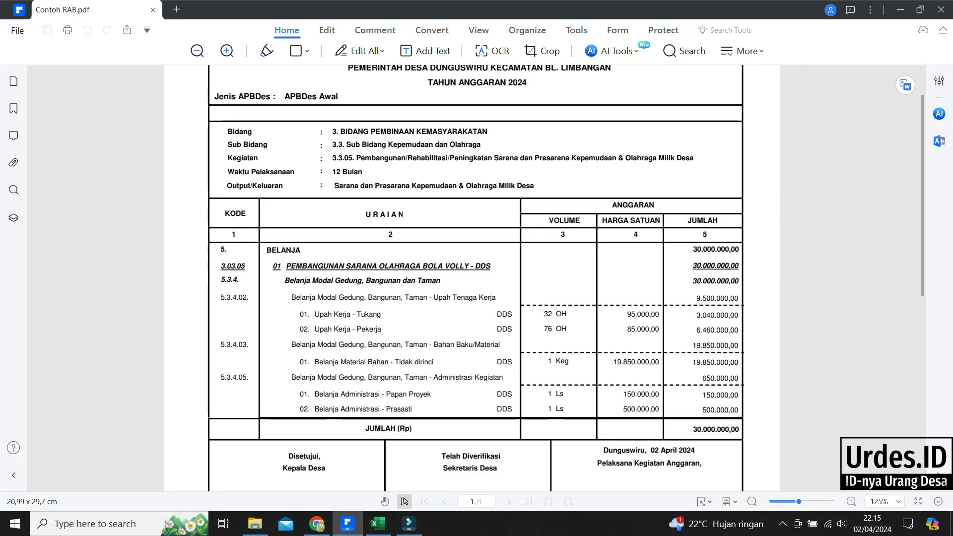
left_click_drag(609, 362, 652, 362)
key("Escape")
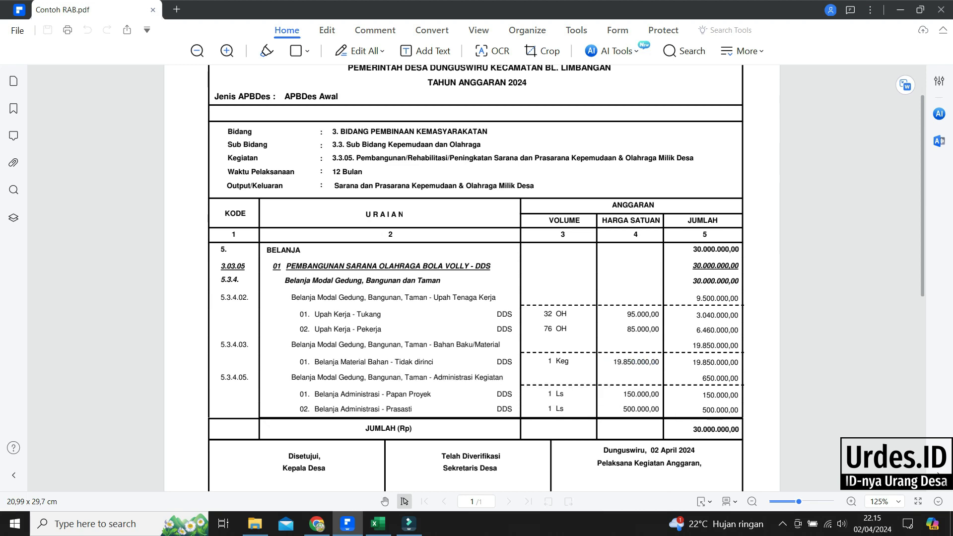
left_click(267, 50)
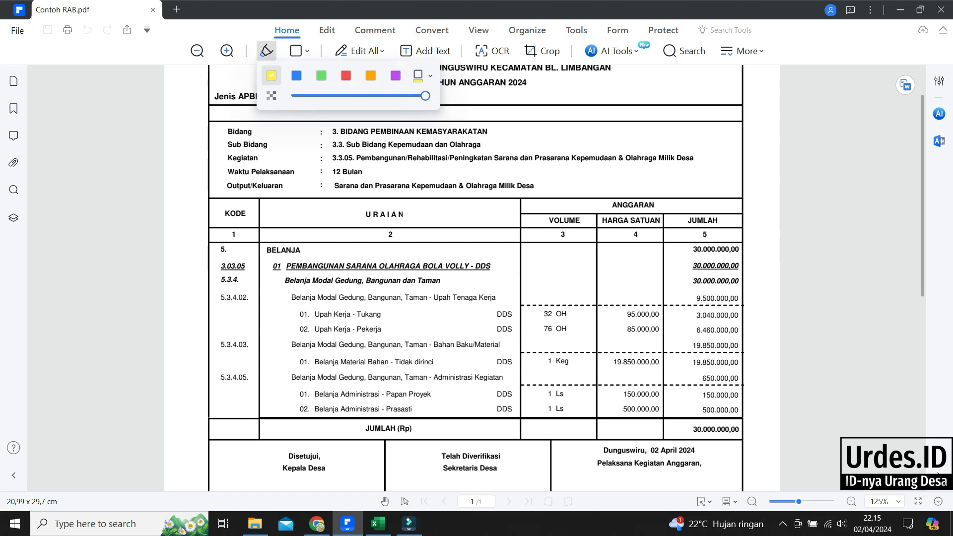
left_click_drag(612, 362, 660, 363)
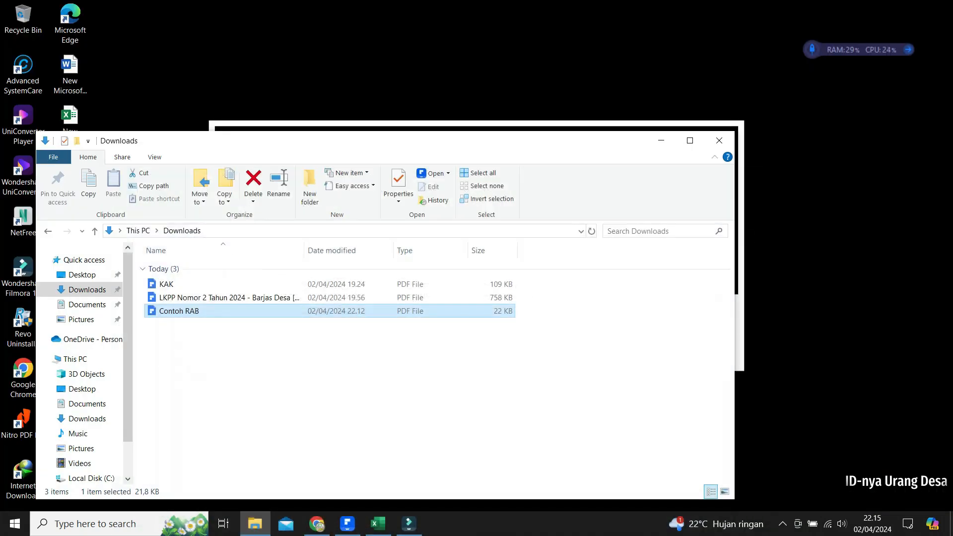
- Close the Downloads folder window, switch to Excel and open the recent BARJAS DESA workbook
left_click(719, 141)
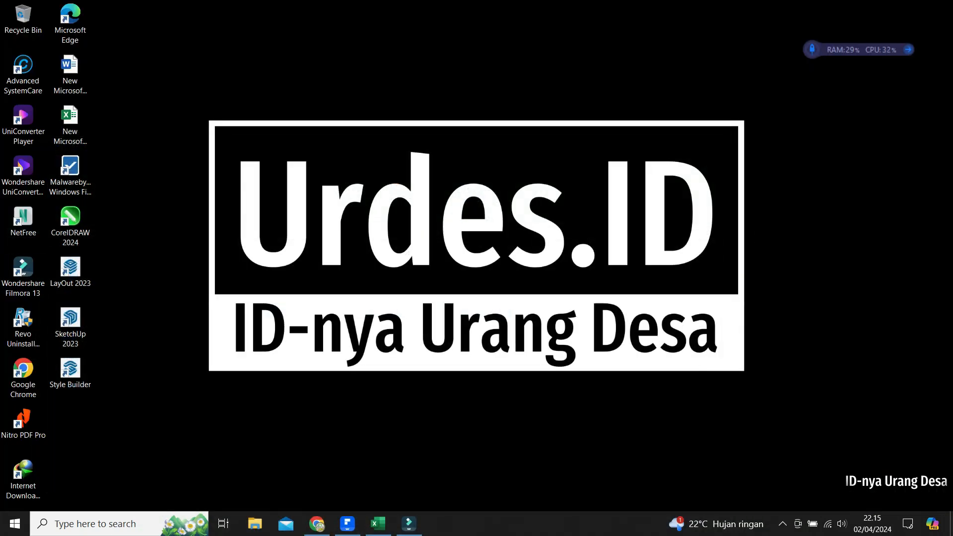
left_click(378, 523)
key("ctrl+o")
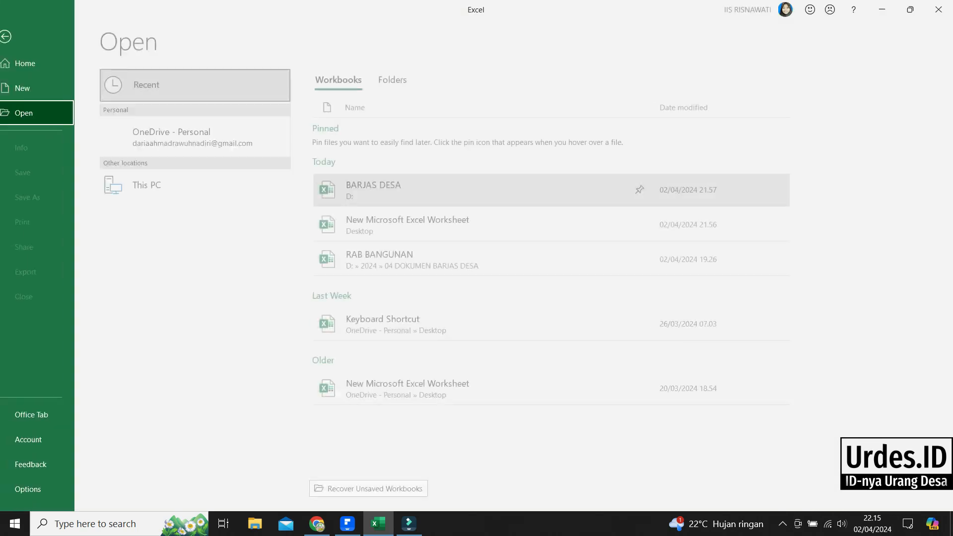
left_click(477, 191)
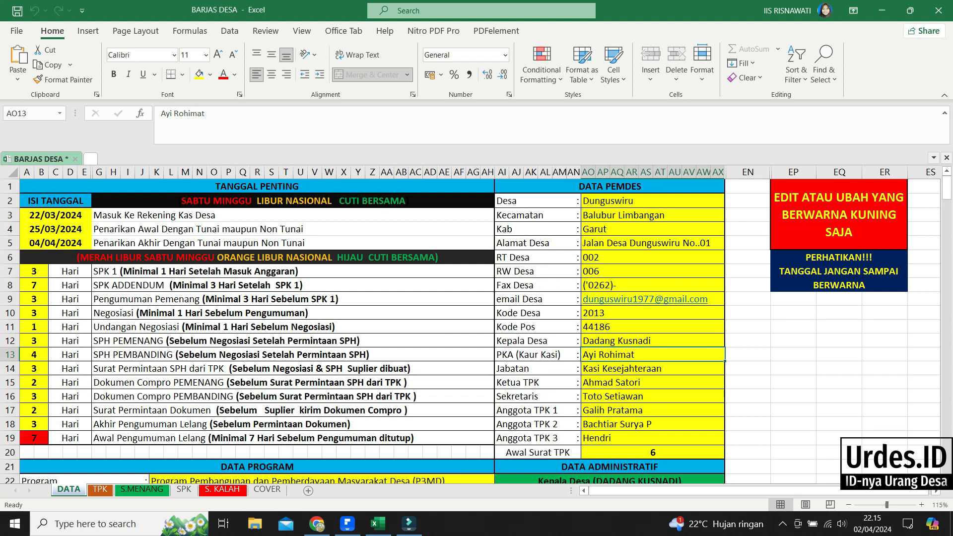
- Complete the village's fax number in the Fax Desa entry of the DATA PEMDES section
left_click(652, 201)
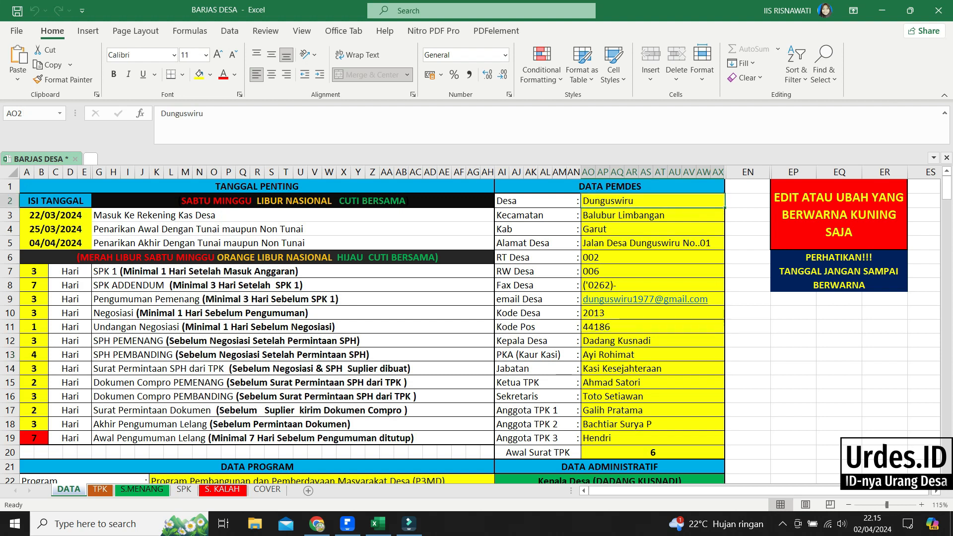
key("Down")
key("Down")
key("Down")
key("Down")
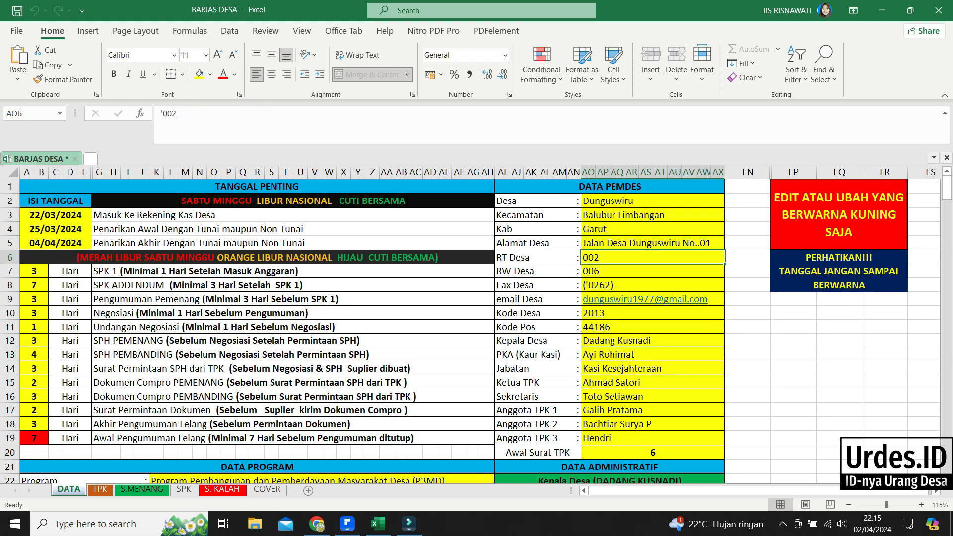
key("Down")
key("Down")
key("F2")
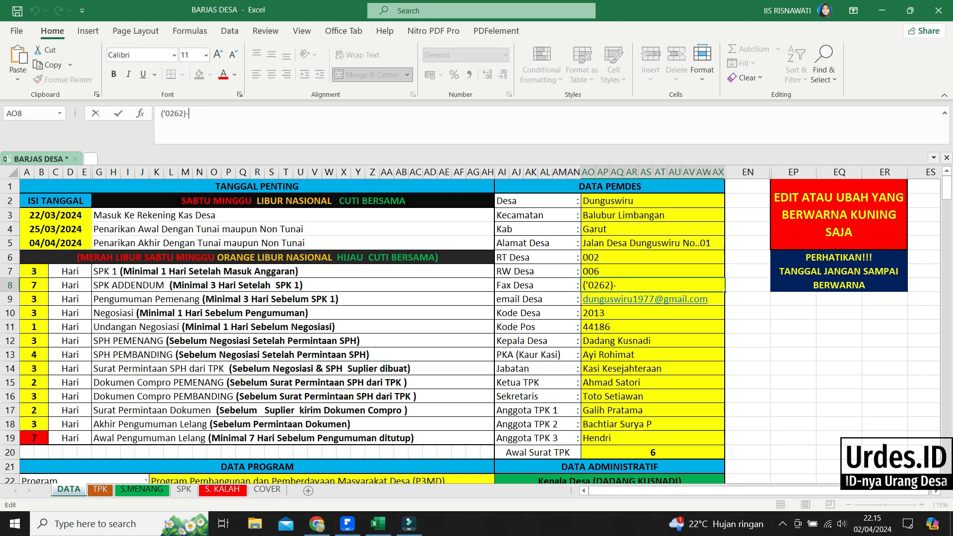
type("421258")
key("Return")
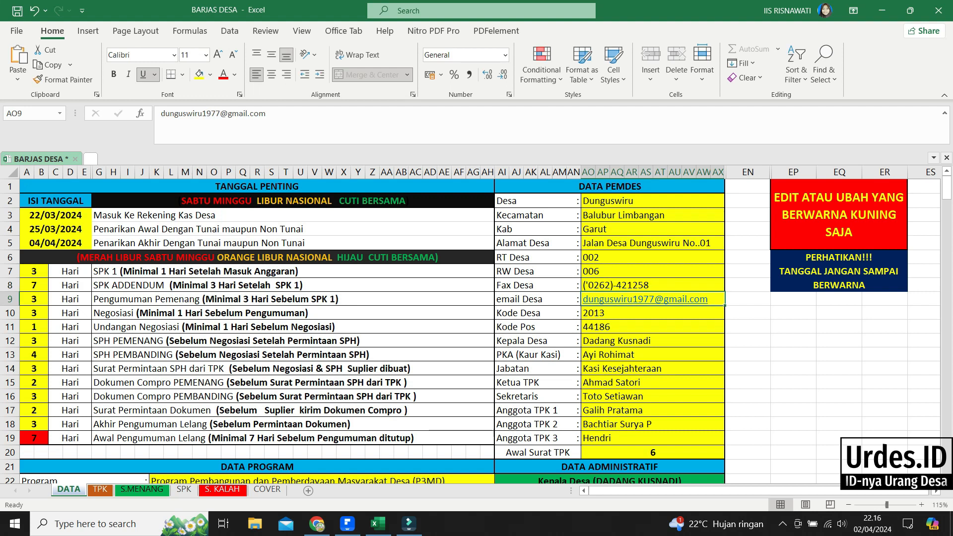
- Set the Awal Surat TPK number to 13 at the end of the DATA PEMDES section
key("Down")
key("Down")
key("Down")
key("Down")
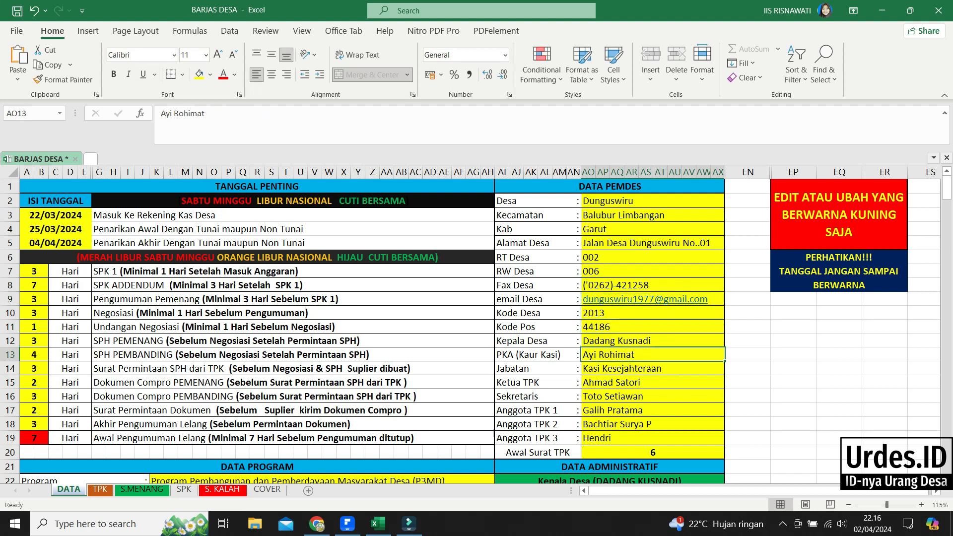
key("Down")
key("Down")
key("Down")
key("Down")
key("Down")
key("Down")
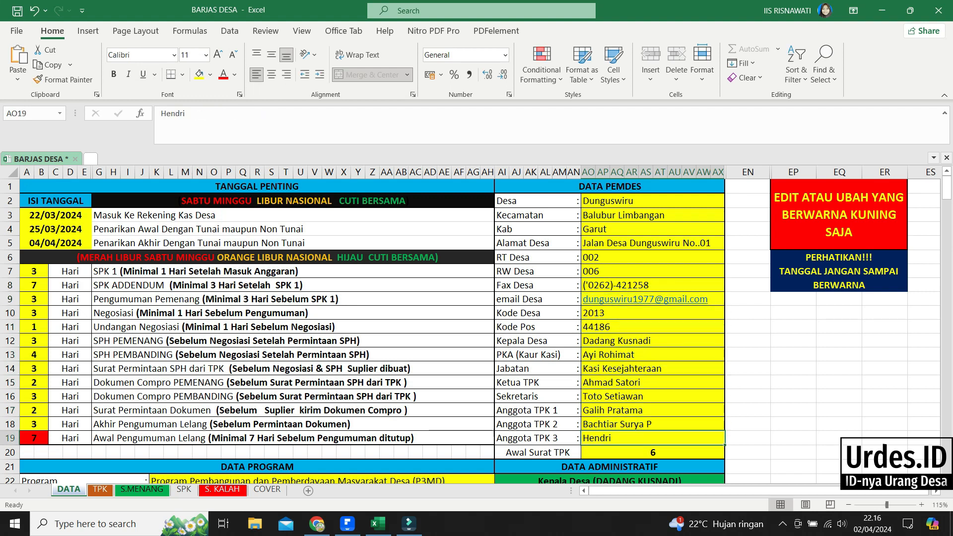
scroll(470, 333, "down", 1)
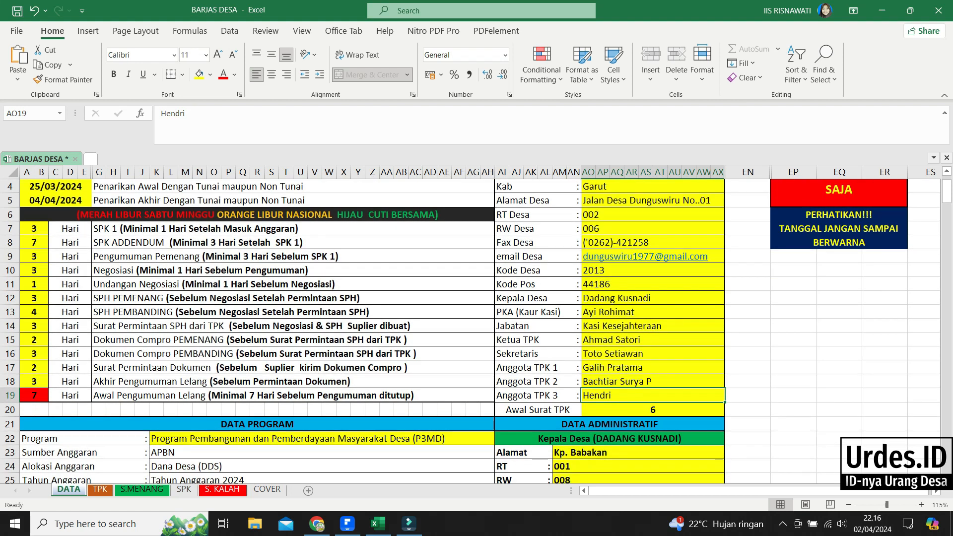
key("Down")
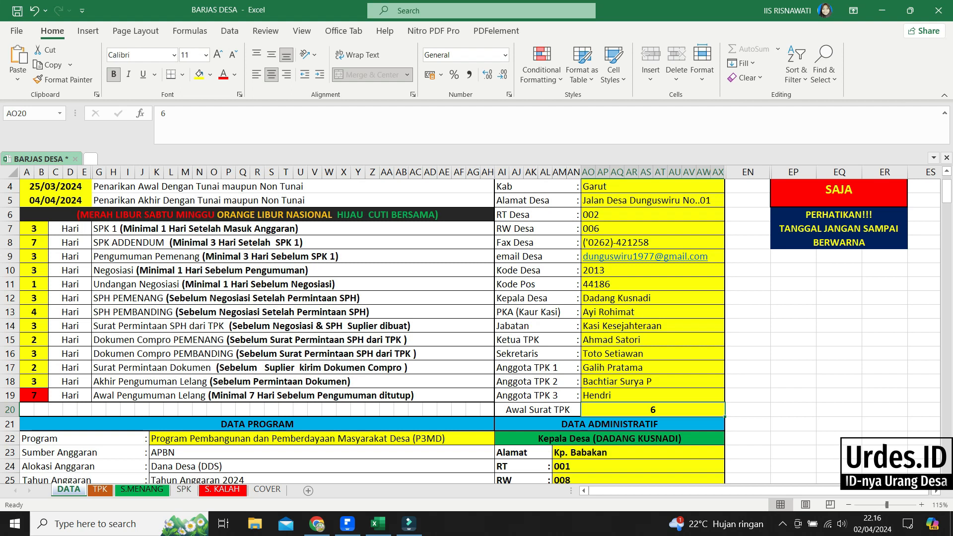
type("13")
key("Return")
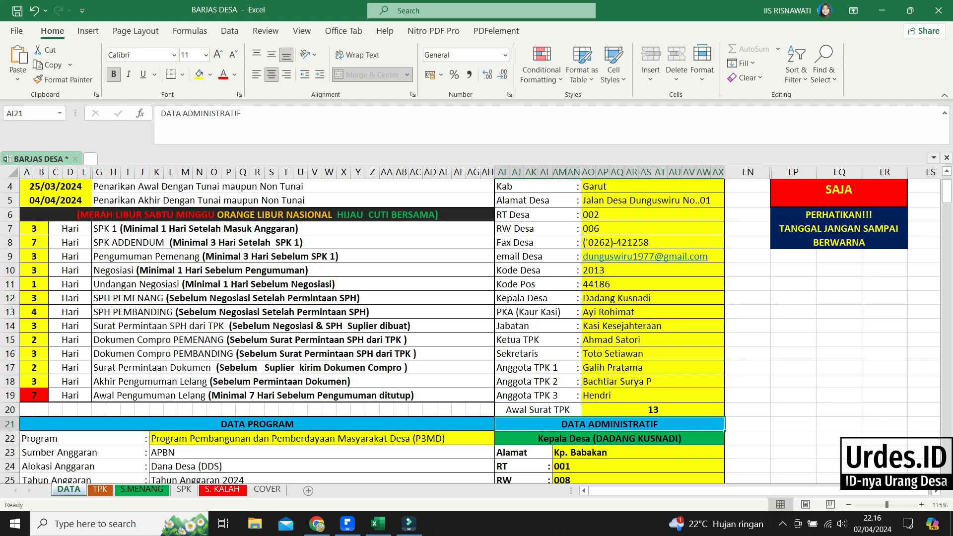
scroll(469, 331, "up", 1)
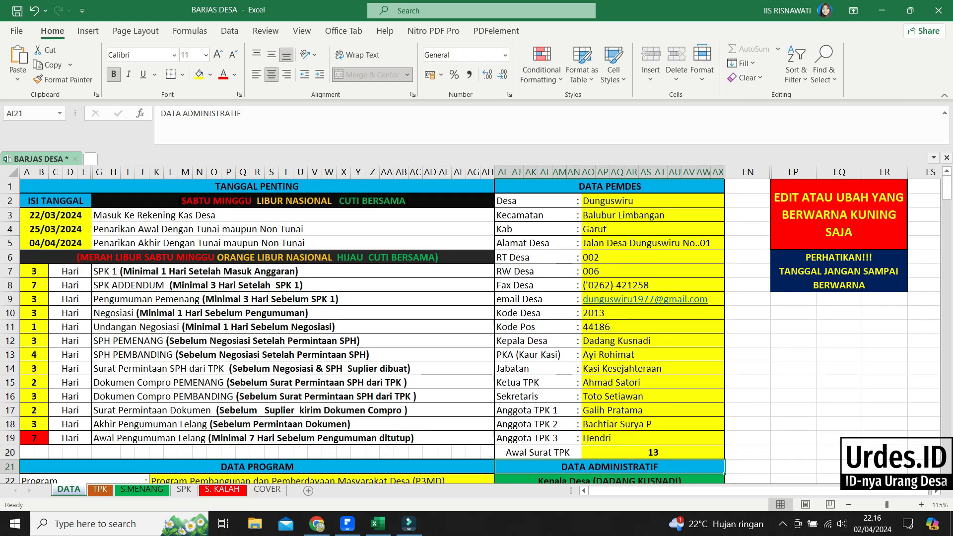
left_click(652, 313)
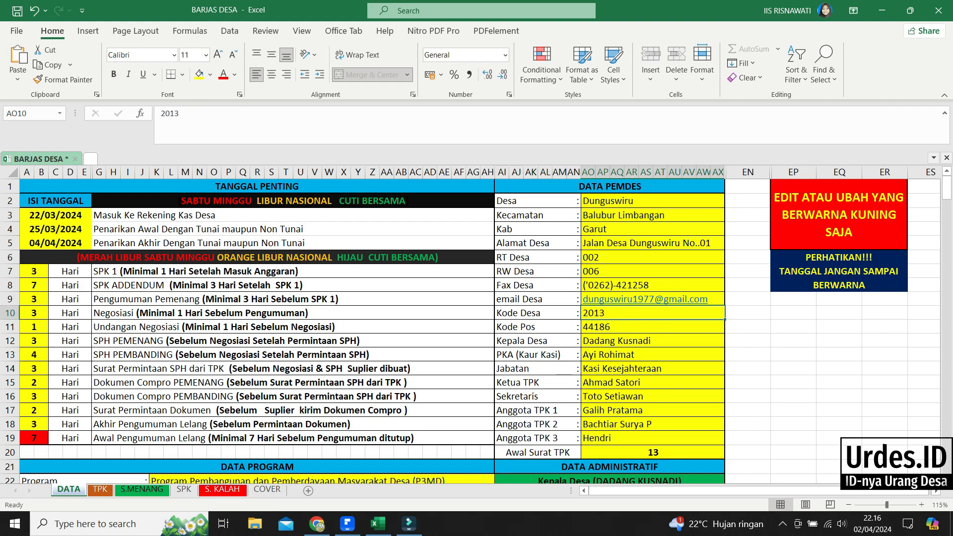
left_click(293, 214)
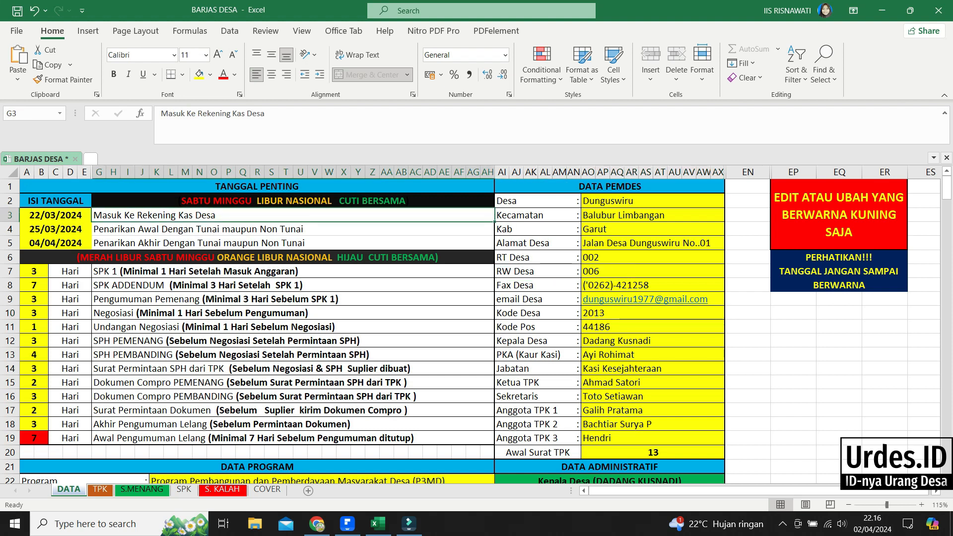
left_click(56, 215)
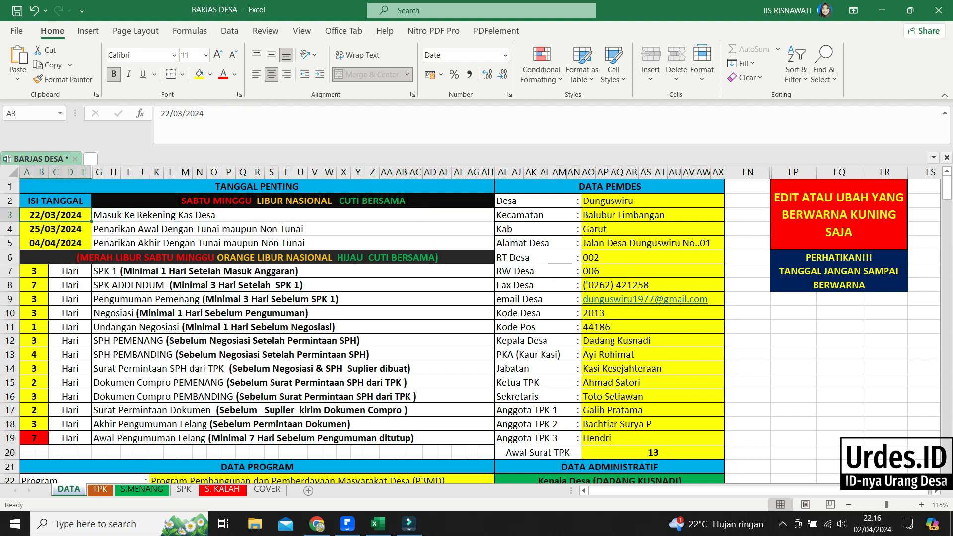
mouse_move(162, 113)
left_mouse_down()
mouse_move(206, 114)
mouse_move(170, 113)
left_mouse_up()
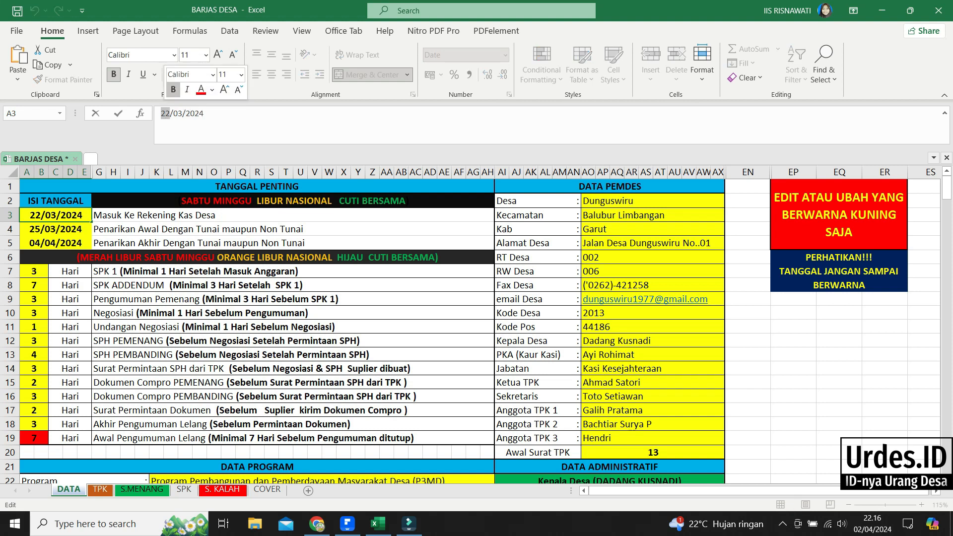
type("1/2/")
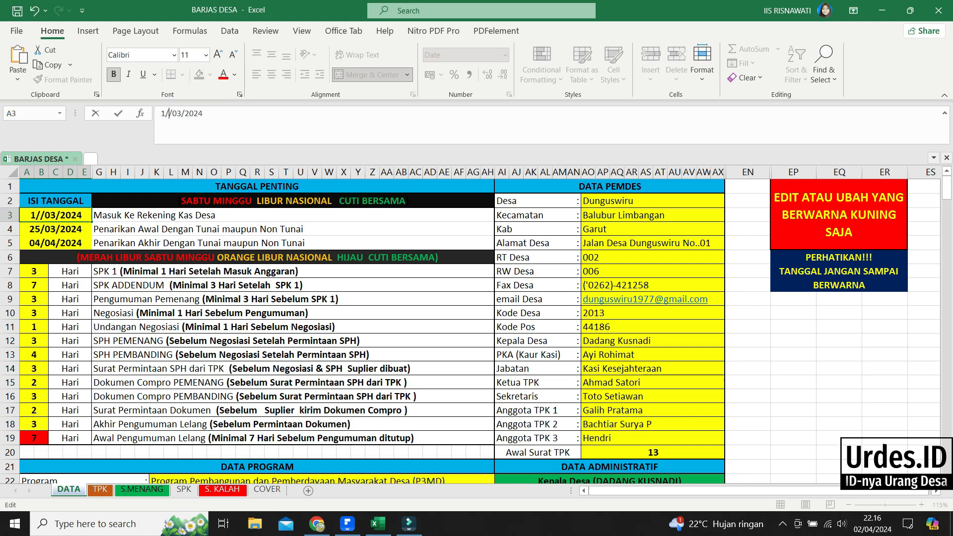
type("24")
key("Return")
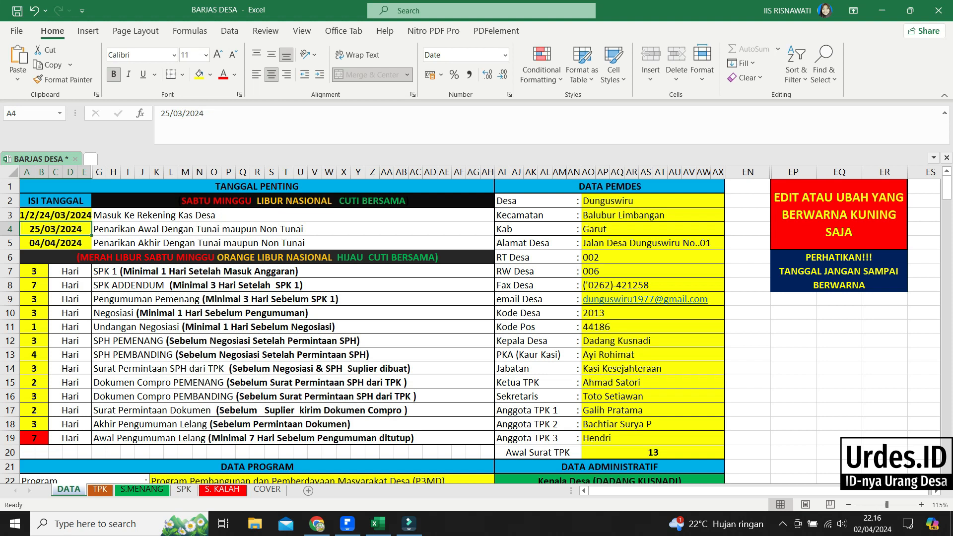
- Set the Masuk Ke Rekening Kas Desa date to 01/02/2024 and the Penarikan Awal date to 09/02/2024
left_click(56, 215)
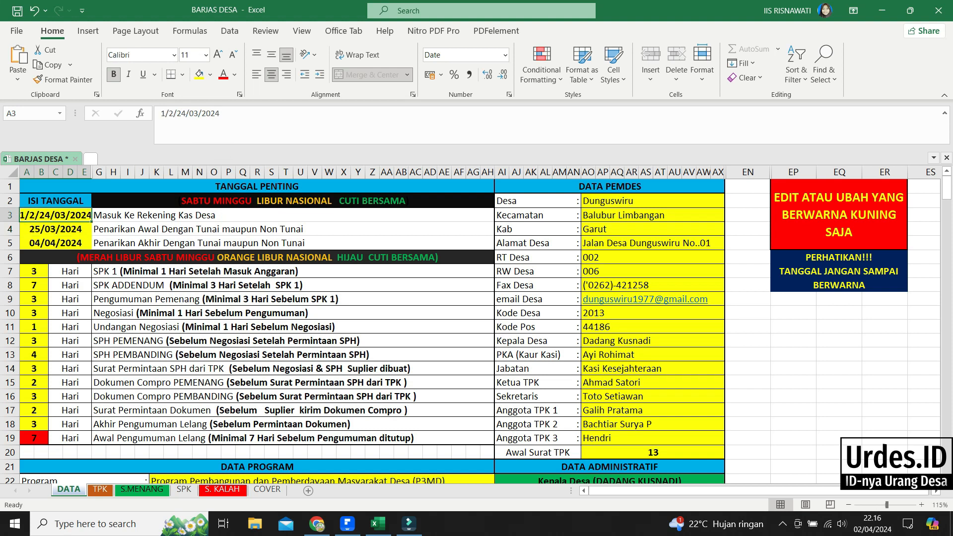
type("1/02/2024")
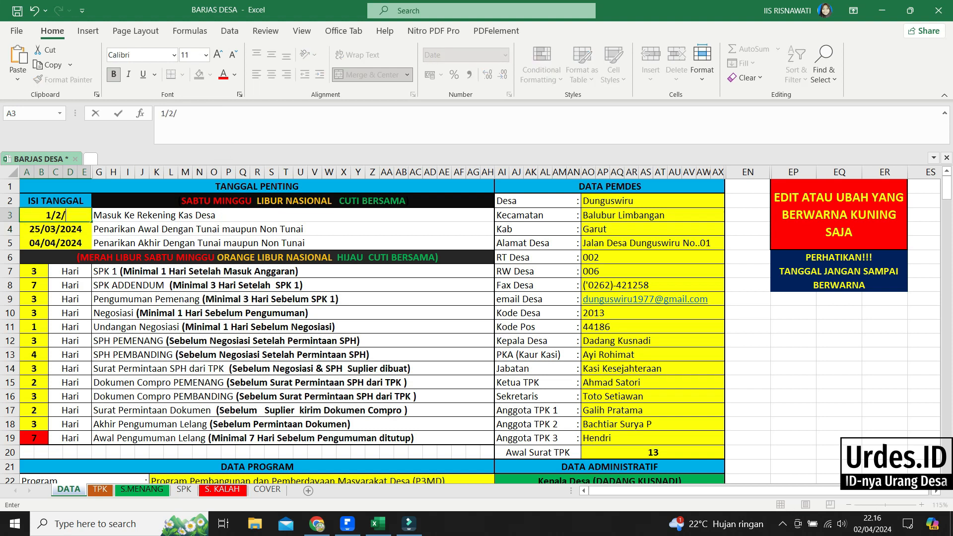
key("Return")
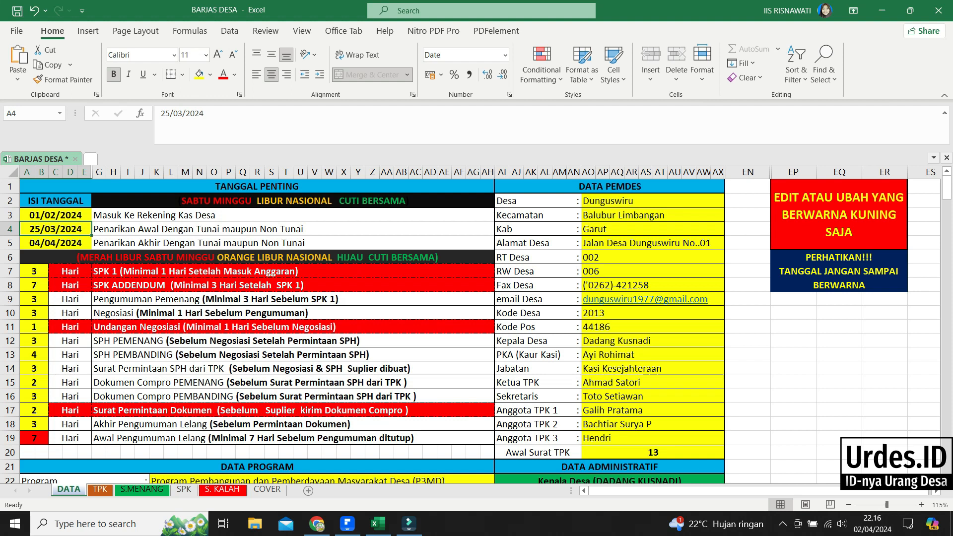
type("9/02/")
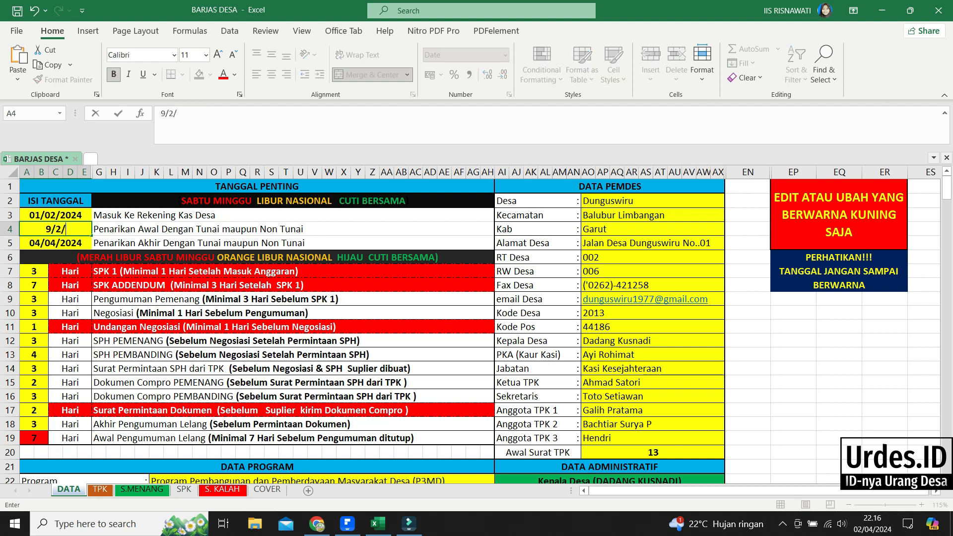
type("2024")
key("Return")
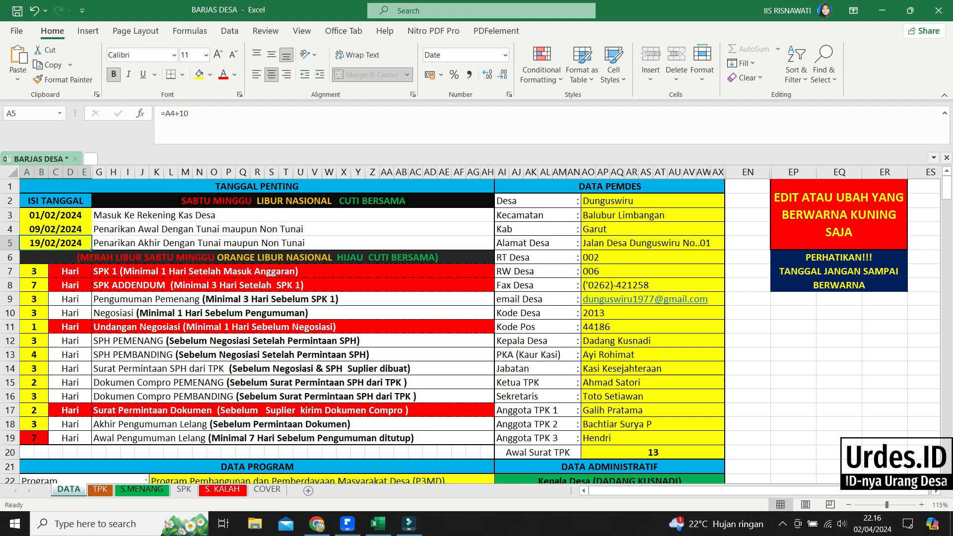
- Set the day intervals to 1 for SPK 1 and 5 for SPK ADDENDUM
left_click(839, 271)
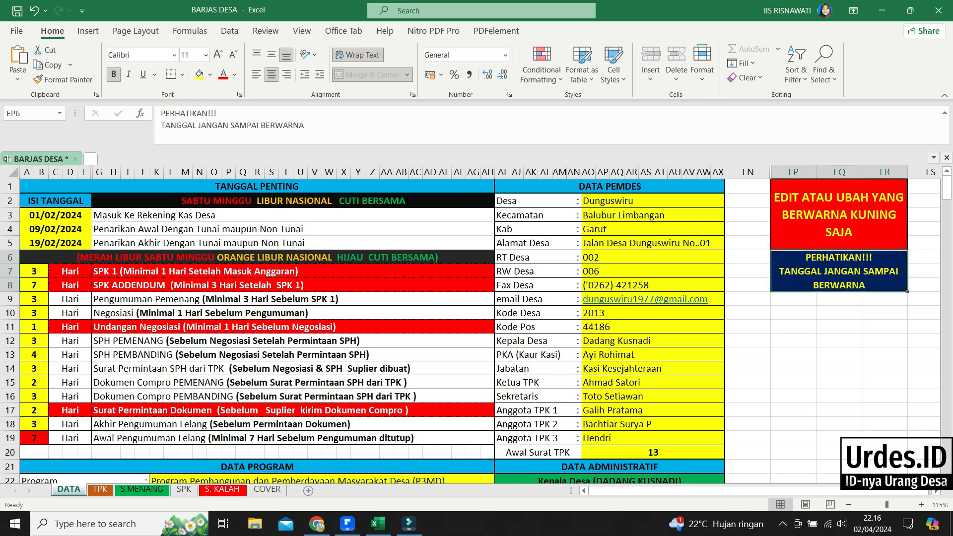
left_click(317, 286)
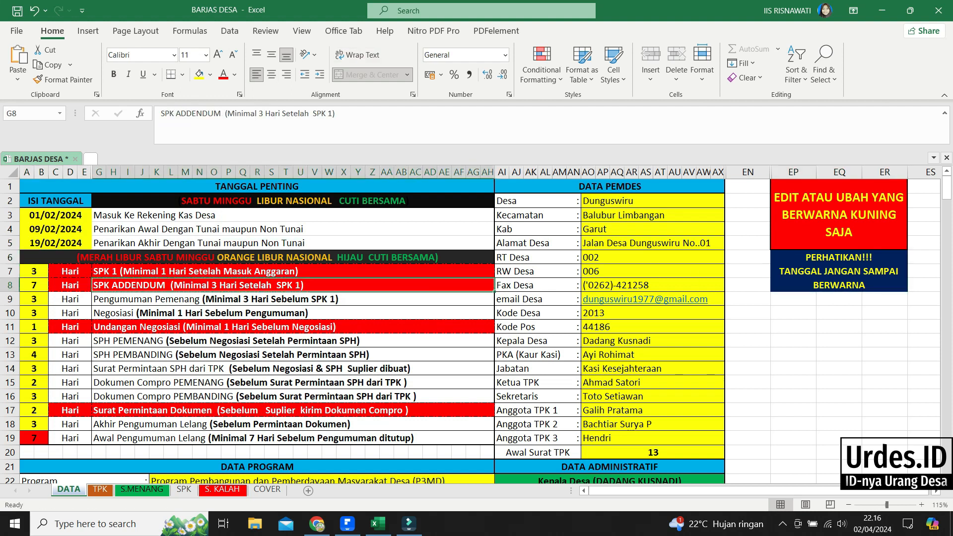
left_click(34, 271)
type("1")
key("Return")
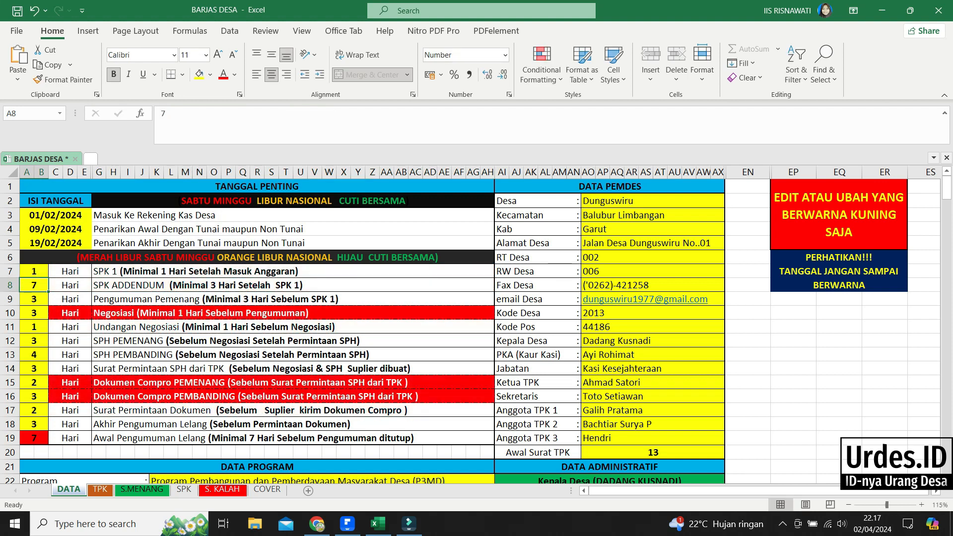
type("5")
key("Return")
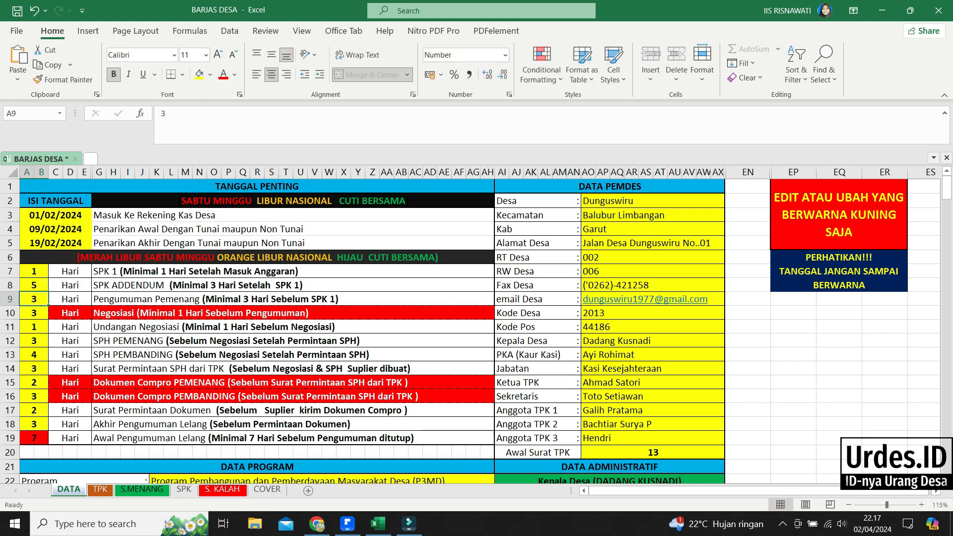
- Set the day intervals to 1 for Negosiasi and 3 for Undangan Negosiasi
key("Down")
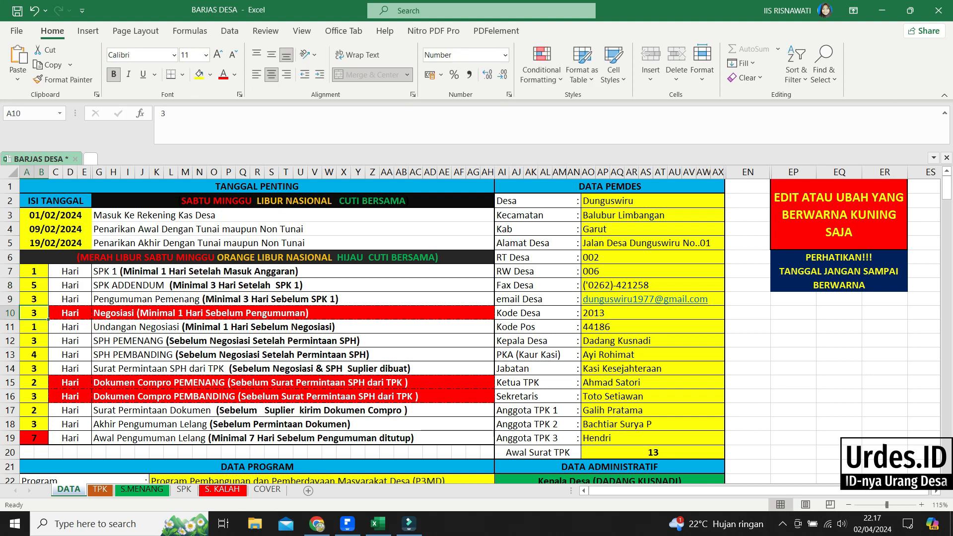
type("1")
key("Return")
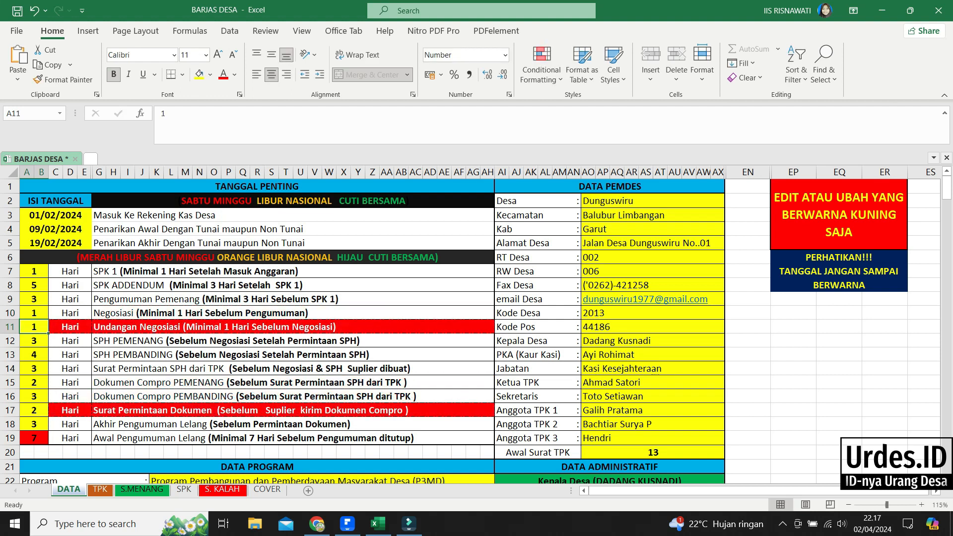
type("1")
key("BackSpace")
type("2")
key("Return")
key("Up")
type("3")
key("Return")
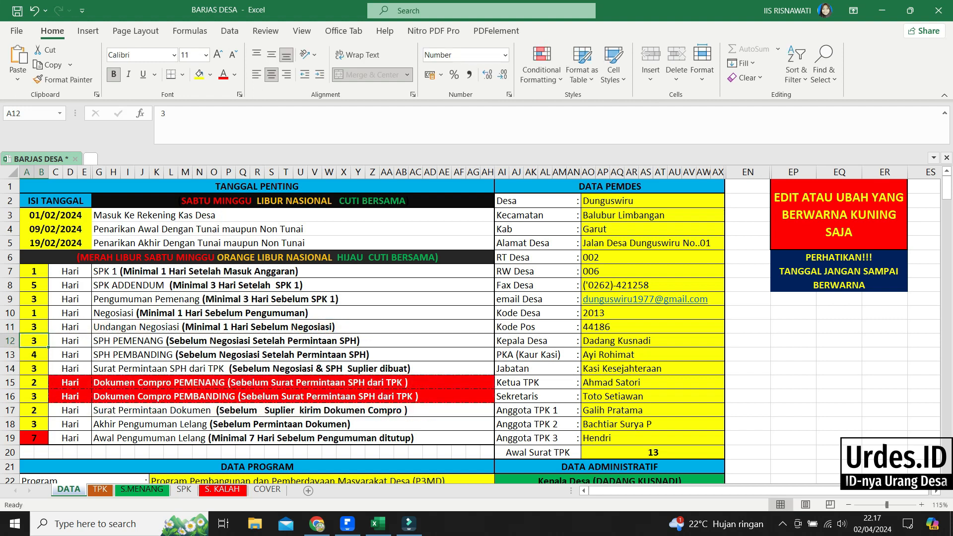
- Set the day intervals to 4 for Dokumen Compro PEMENANG and 5 for Dokumen Compro PEMBANDING
key("Down")
key("Down")
key("Down")
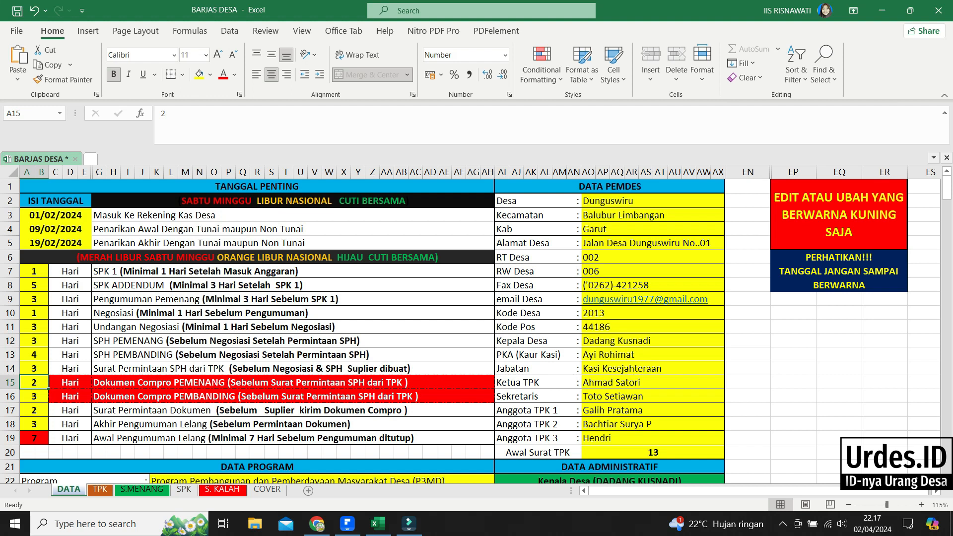
key("F2")
key("BackSpace")
type("4")
key("Return")
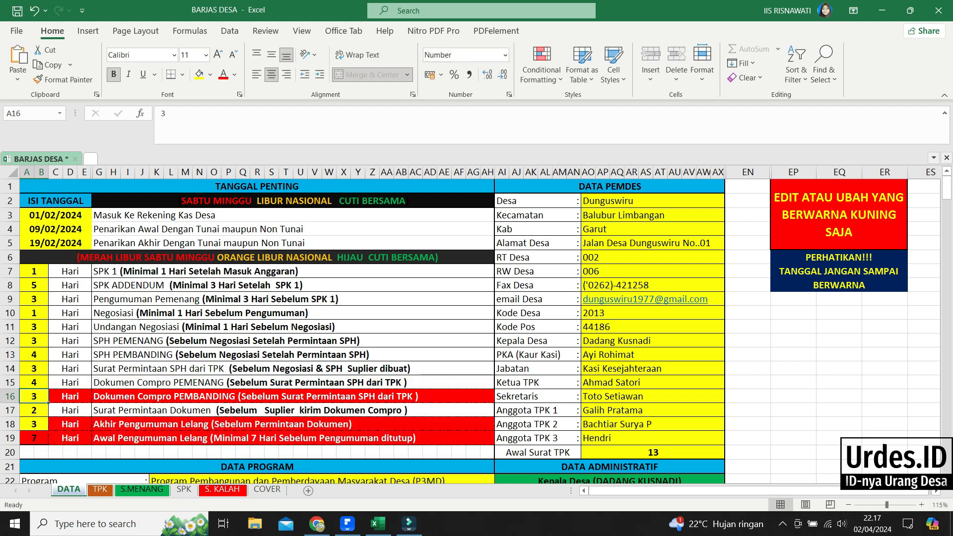
type("5")
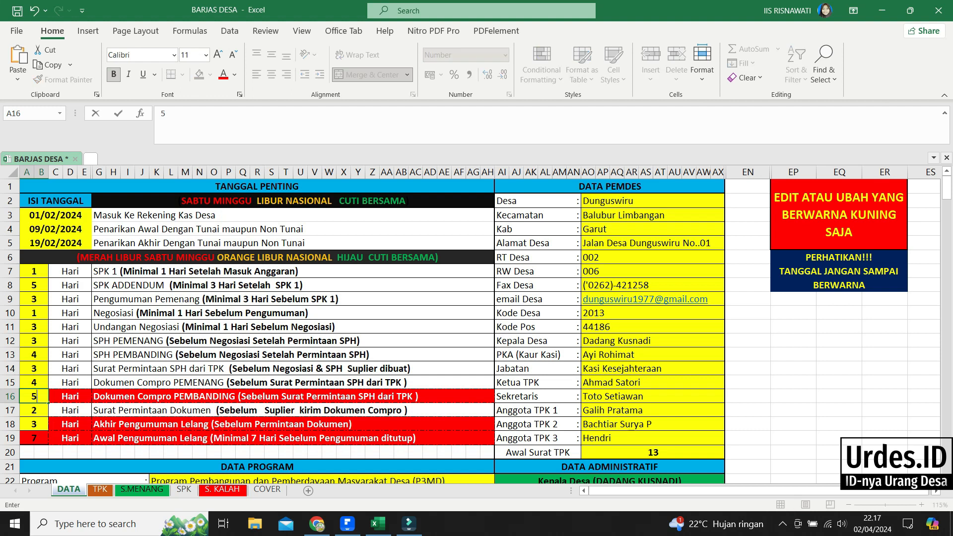
key("Return")
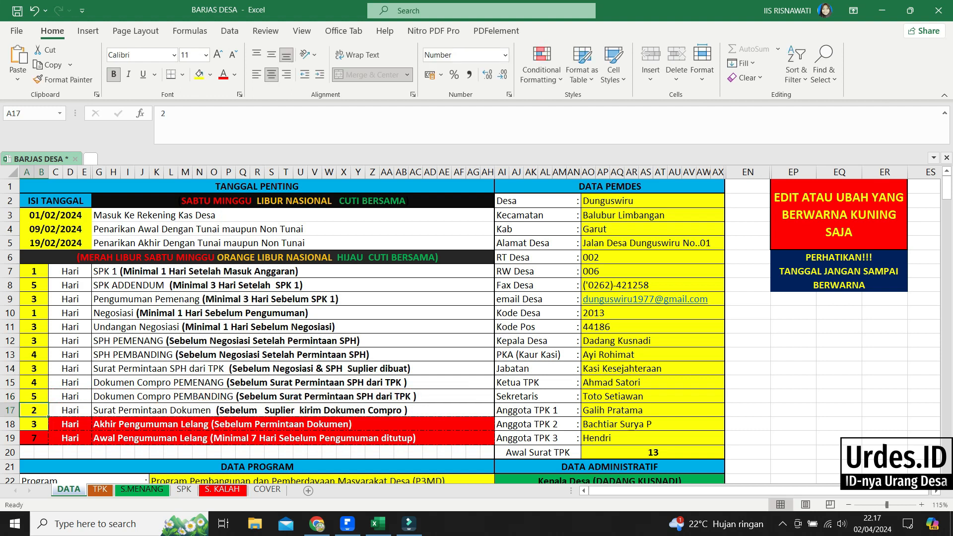
- Try a day interval of 4 for Akhir Pengumuman Lelang
key("Down")
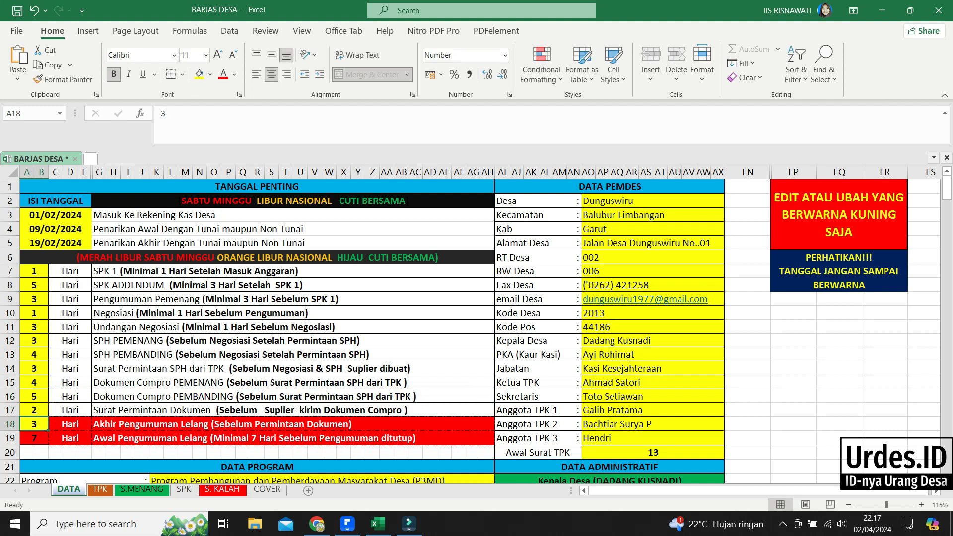
key("F2")
key("BackSpace")
type("4")
key("Return")
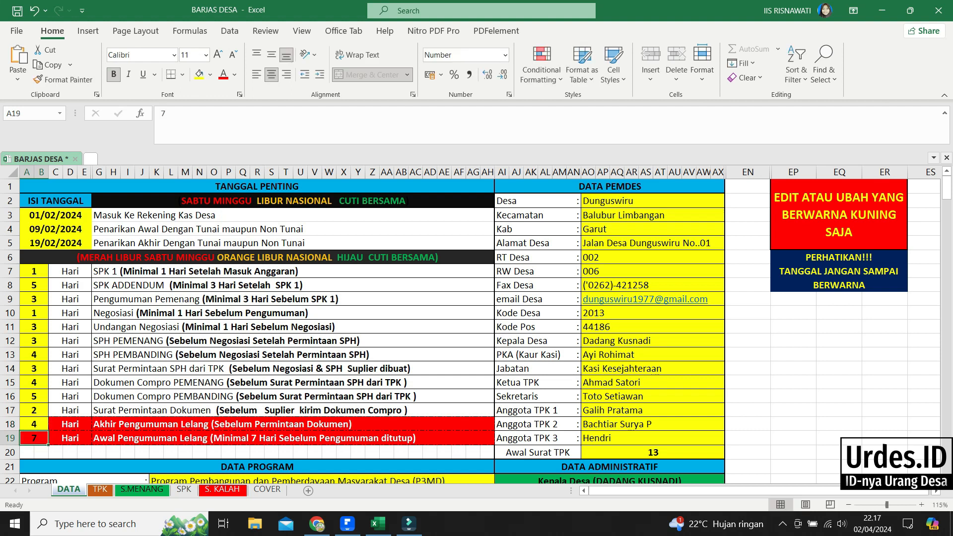
- Set the day interval for Akhir Pengumuman Lelang to 5
left_click(34, 425)
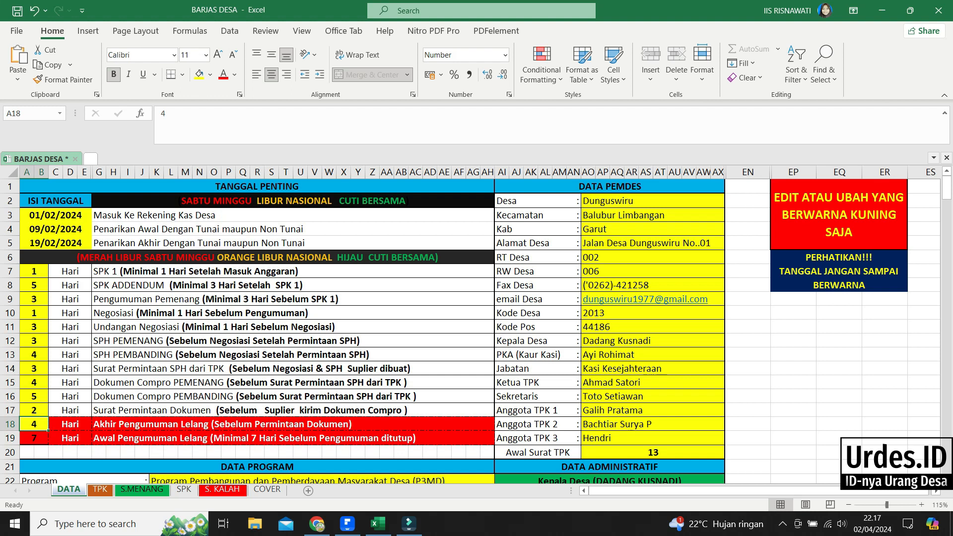
type("5")
key("Return")
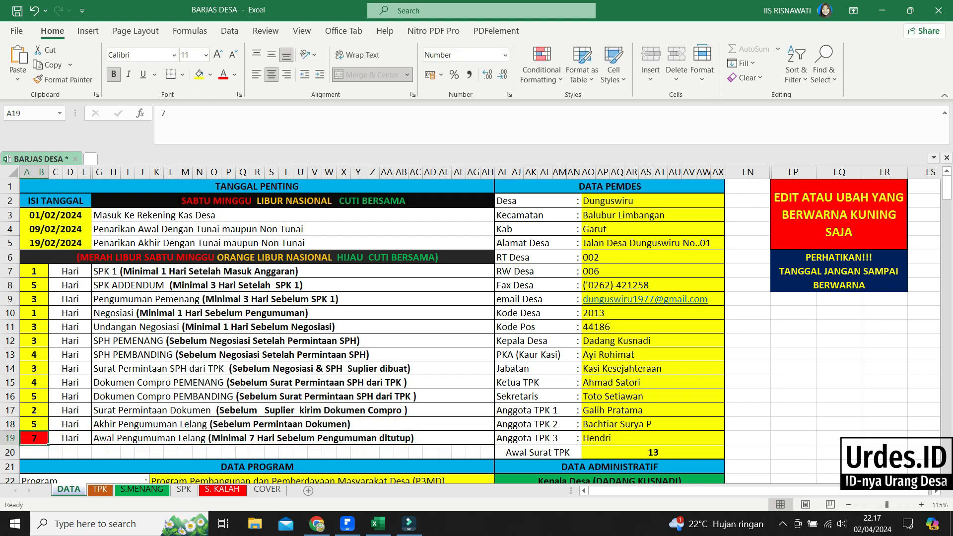
- Examine the Program entry and the choice lists of the DATA PROGRAM rows from Sumber Anggaran onward
scroll(470, 331, "down", 1)
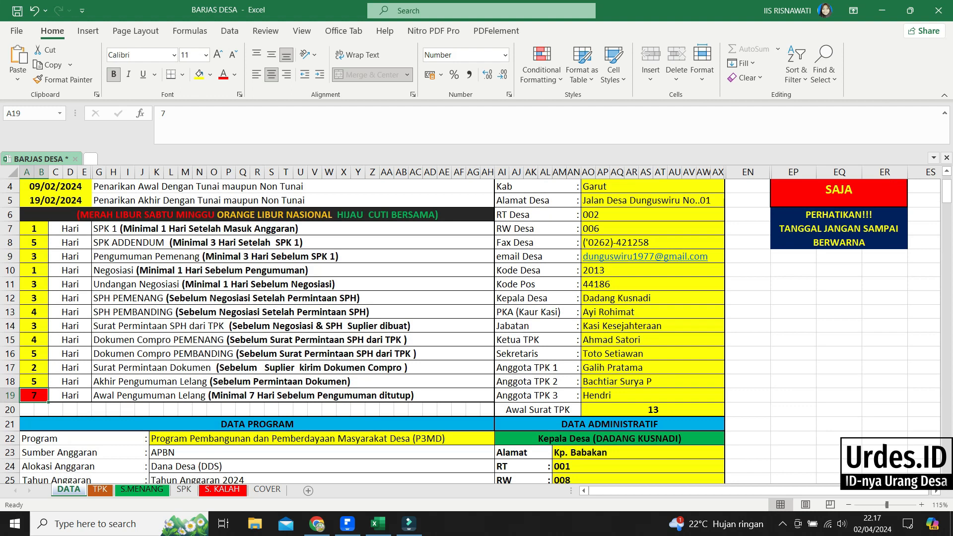
left_click(331, 411)
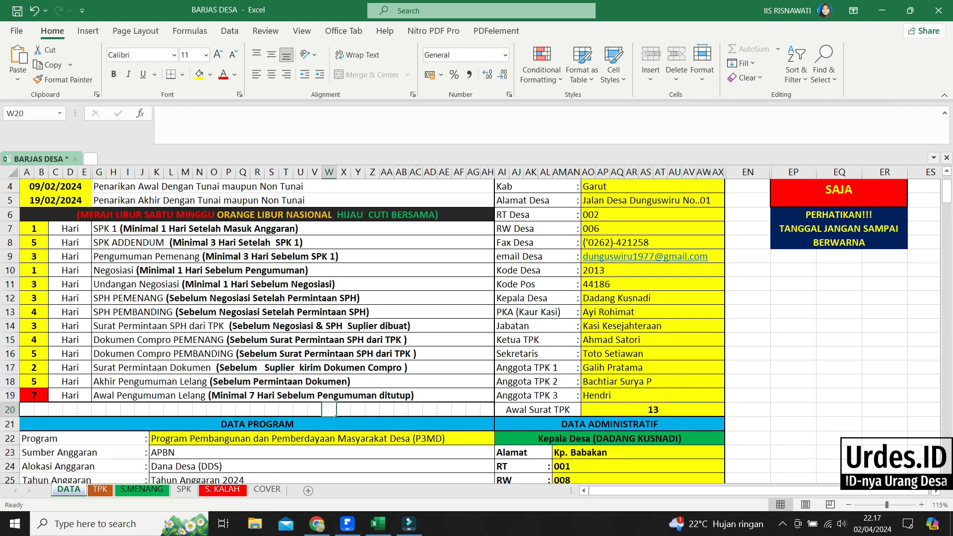
scroll(332, 411, "down", 2)
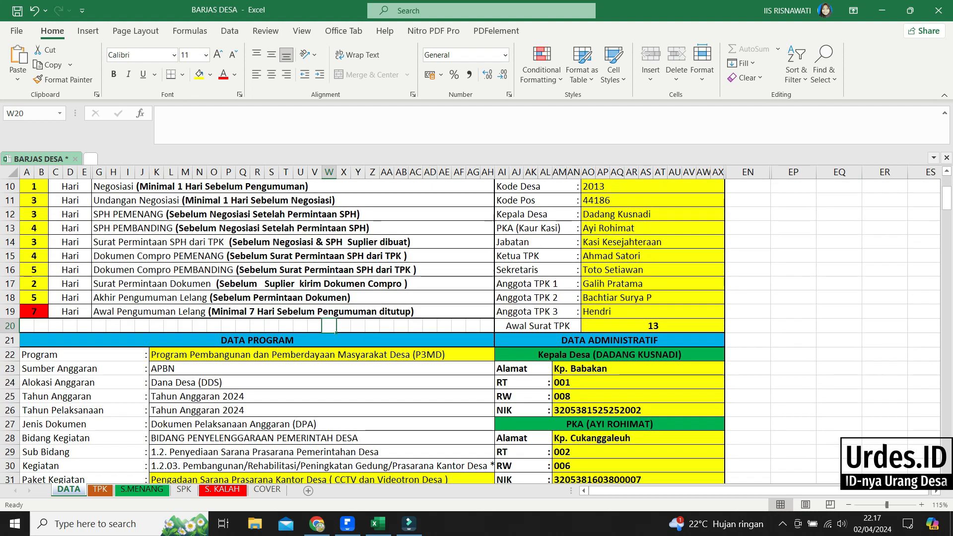
left_click(322, 355)
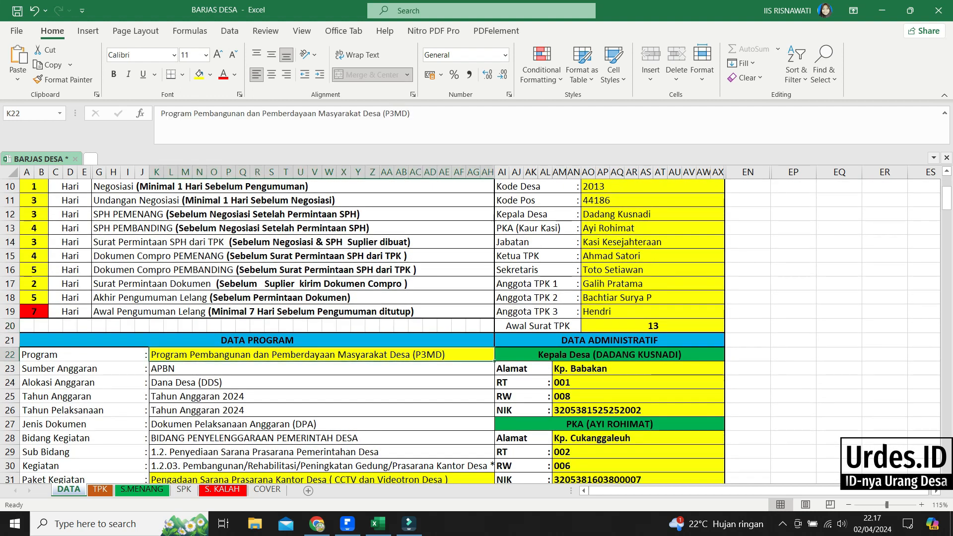
left_click_drag(446, 128, 160, 115)
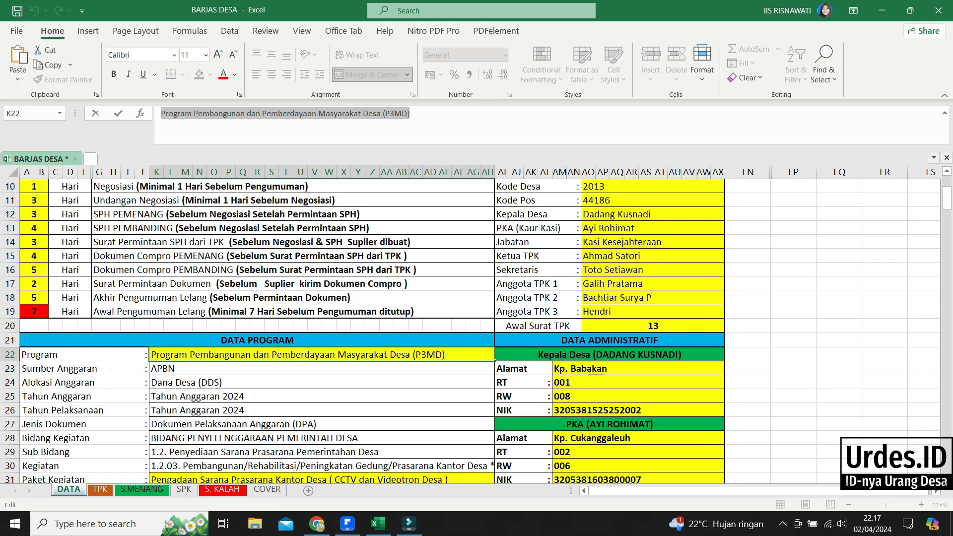
left_click(317, 397)
key("Up")
key("Up")
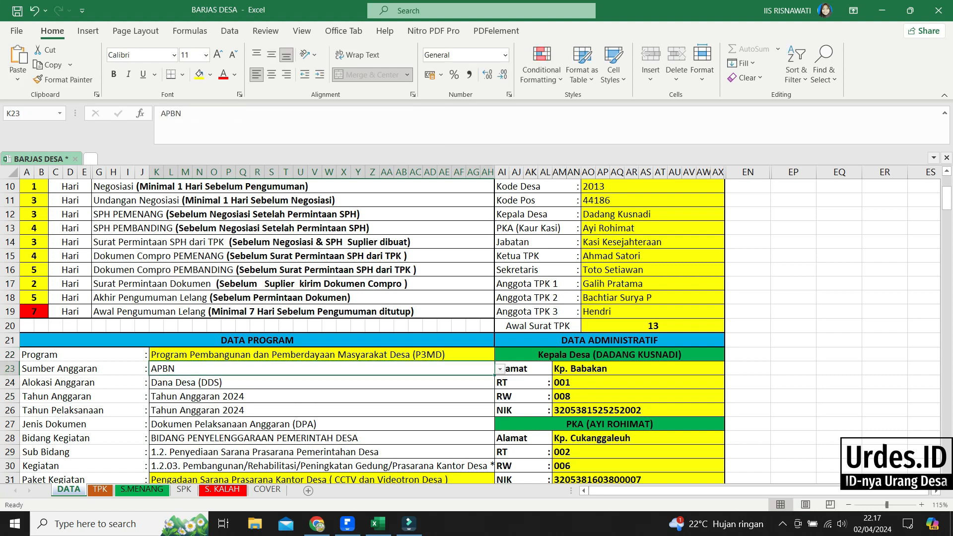
left_click(500, 368)
left_click(500, 369)
left_click(494, 388)
left_click(500, 384)
left_click(500, 383)
left_click(494, 401)
left_click(494, 416)
left_click(494, 429)
- Select the Bidang Kegiatan entry, then switch to Contoh RAB.pdf and pick up the Bidang text BIDANG PEMBINAAN KEMASYARAKATAN without its number
left_click(494, 443)
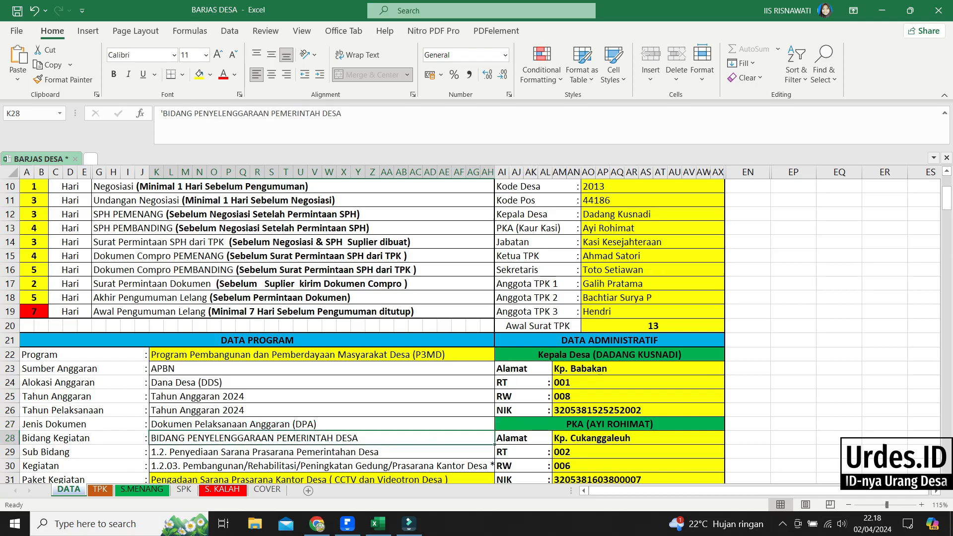
key("alt+Tab")
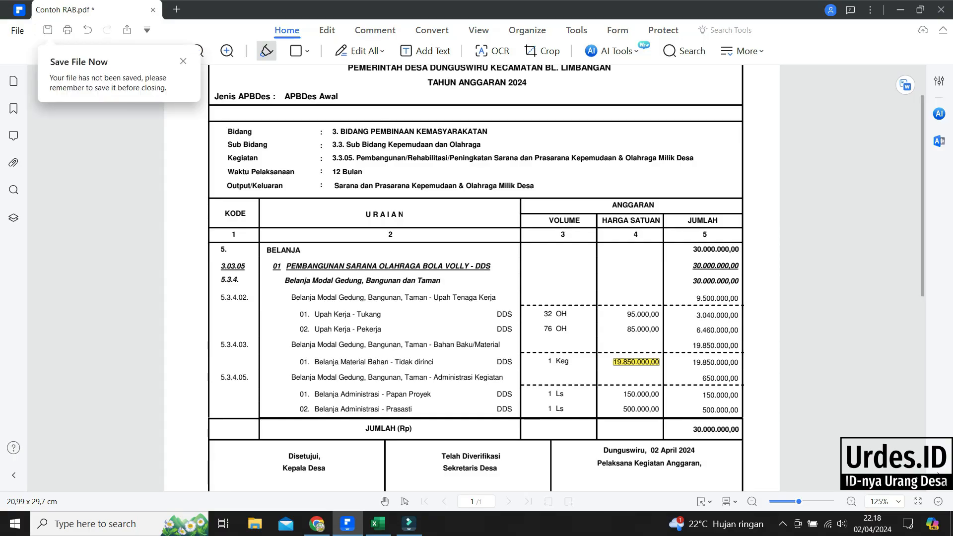
left_click_drag(337, 132, 484, 131)
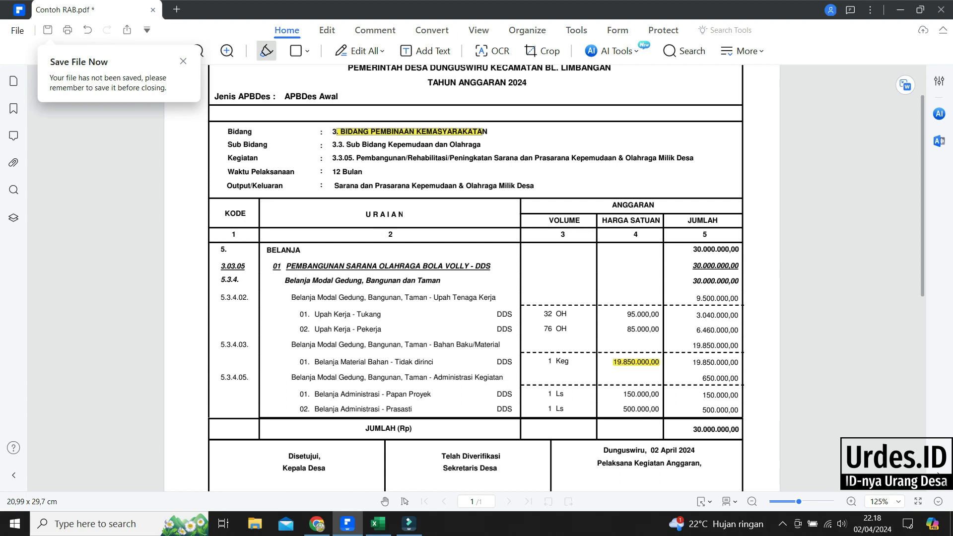
left_click(359, 51)
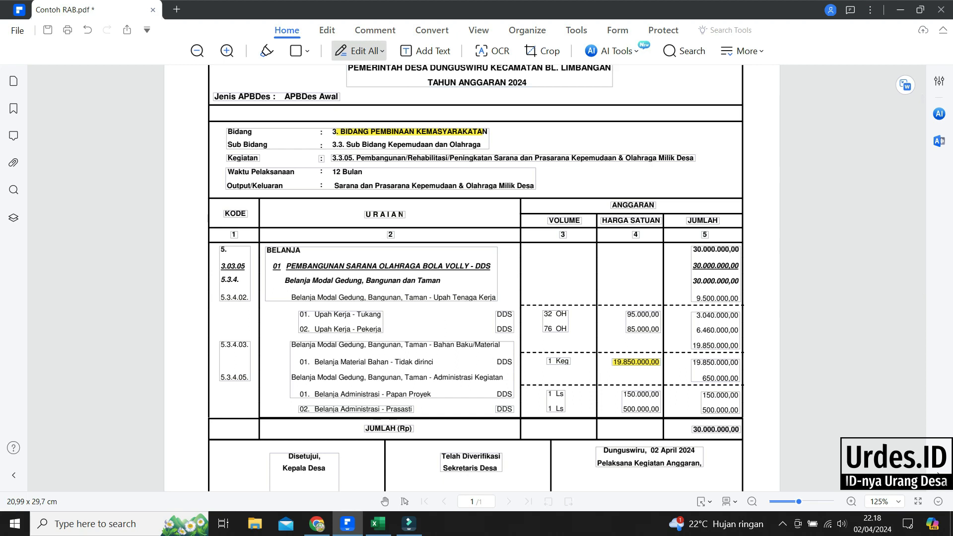
left_click(359, 51)
left_click_drag(340, 131, 503, 132)
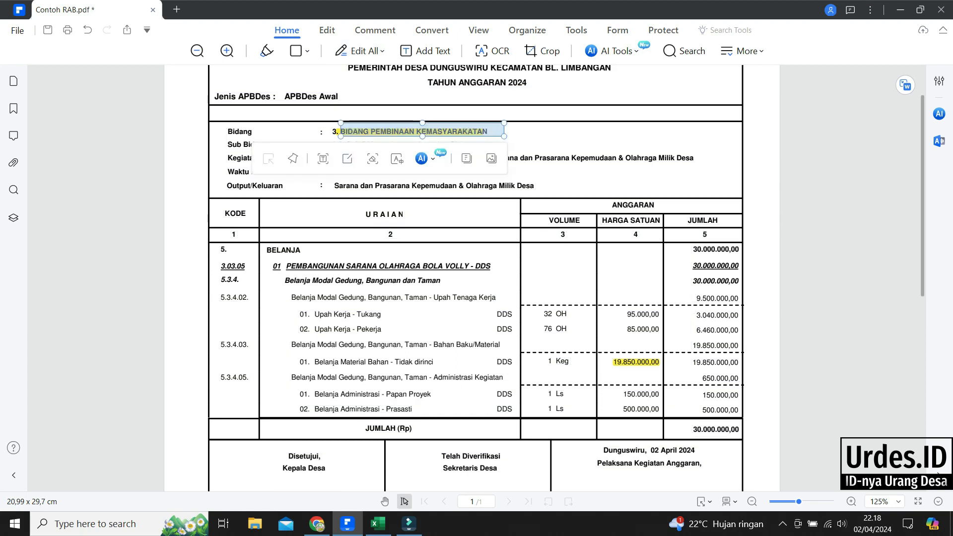
- Return to the BARJAS DESA workbook and replace the Bidang Kegiatan entry with BIDANG PEMBINAAN KEMASYARAKATAN
key("alt+Tab")
left_click_drag(337, 114, 161, 114)
type("BIDANG PEMBINAAN KEMASYARAKATANA")
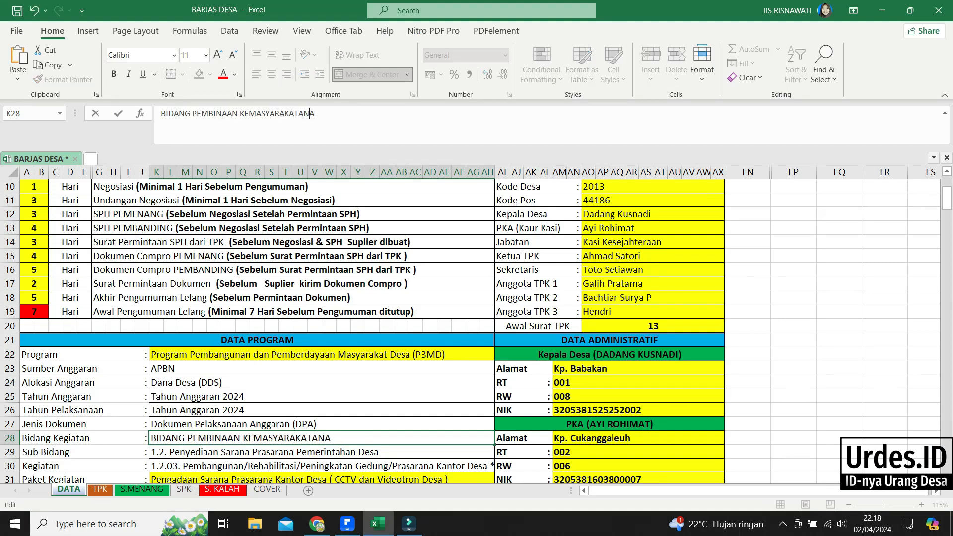
key("BackSpace")
scroll(471, 331, "down", 1)
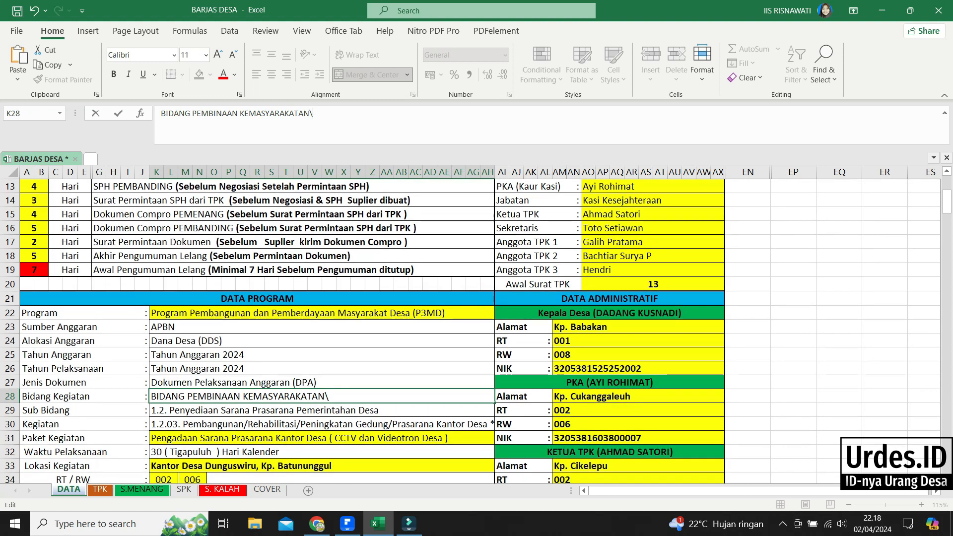
key("BackSpace")
key("Return")
- Copy "3.3. Sub Bidang Kepemudaan dan Olahraga" from Contoh RAB.pdf into the workbook's Sub Bidang entry, replacing the existing text
key("alt+Tab")
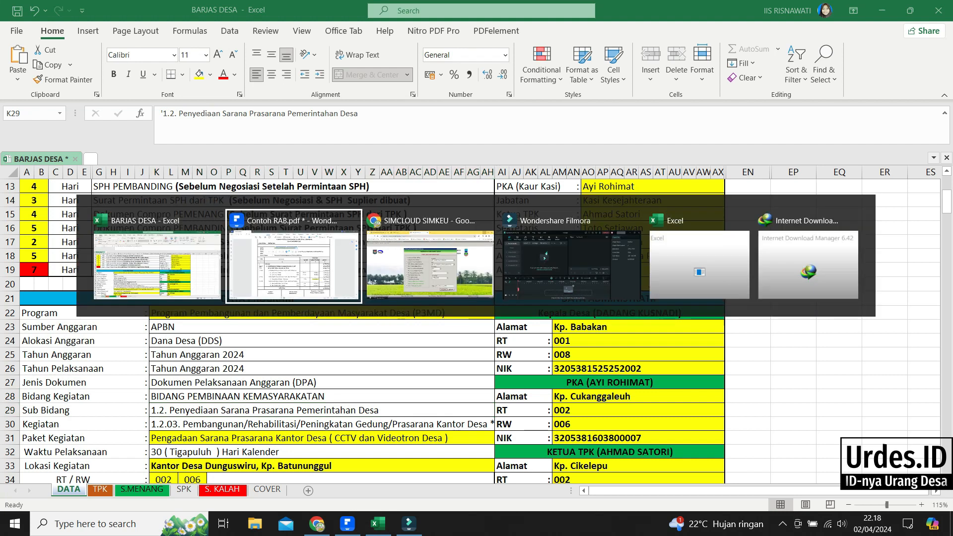
key("Escape")
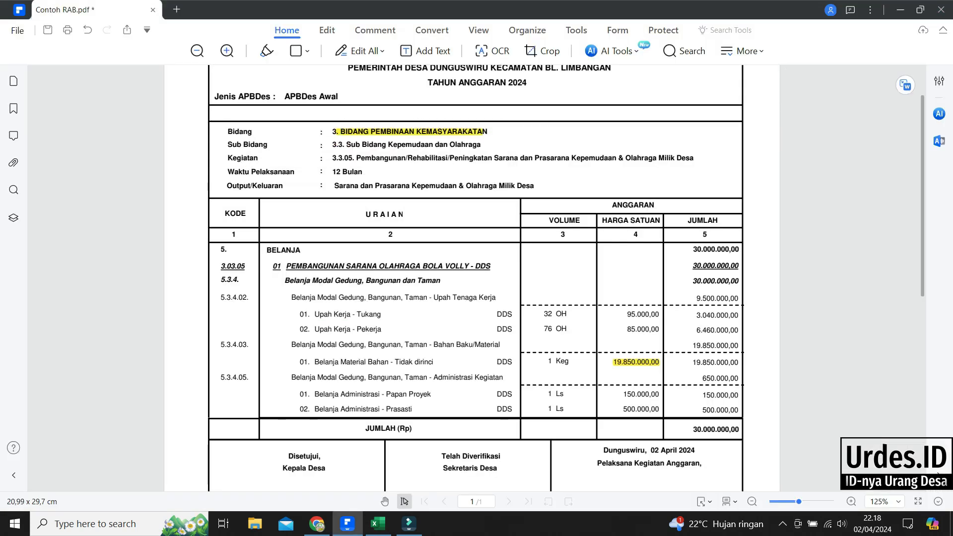
left_click_drag(330, 141, 496, 149)
key("ctrl+c")
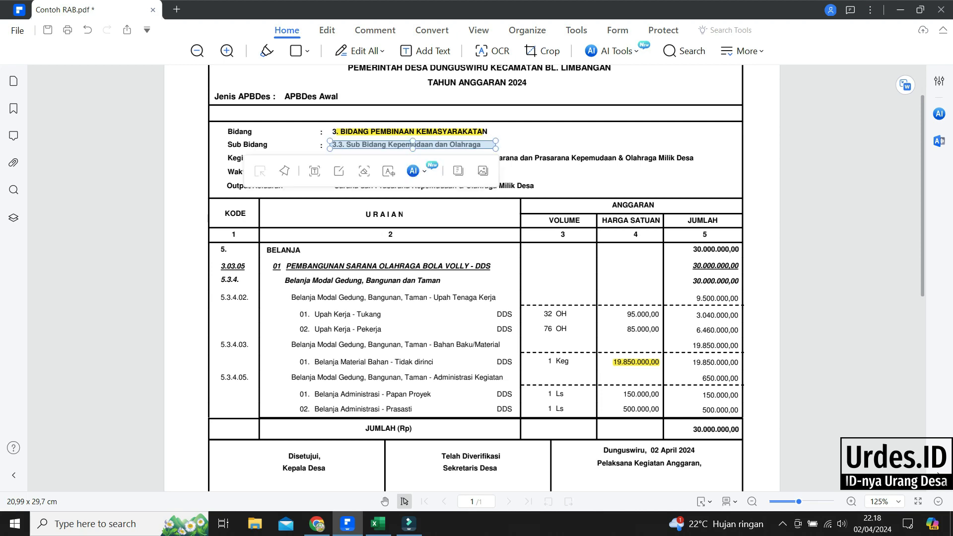
key("alt+Tab")
left_click_drag(382, 131, 158, 118)
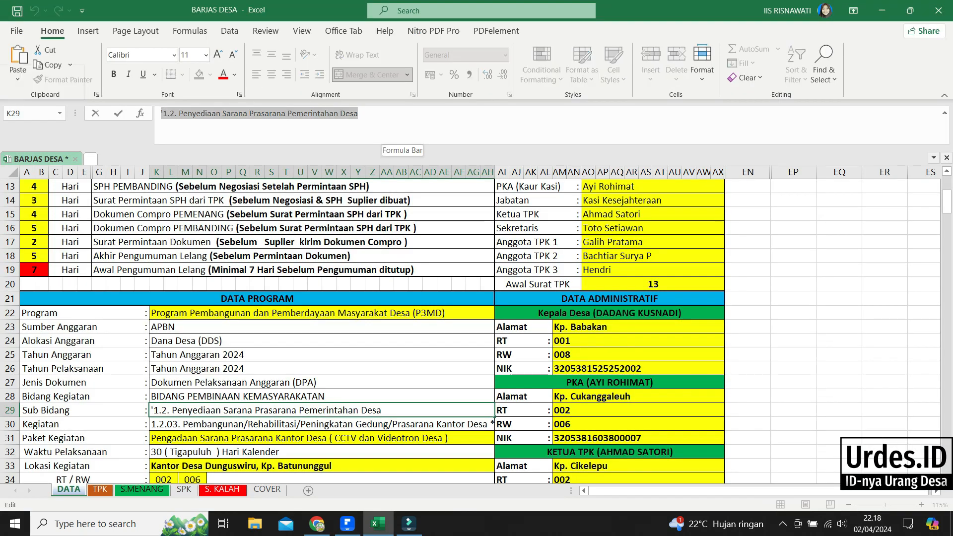
key("ctrl+v")
key("Return")
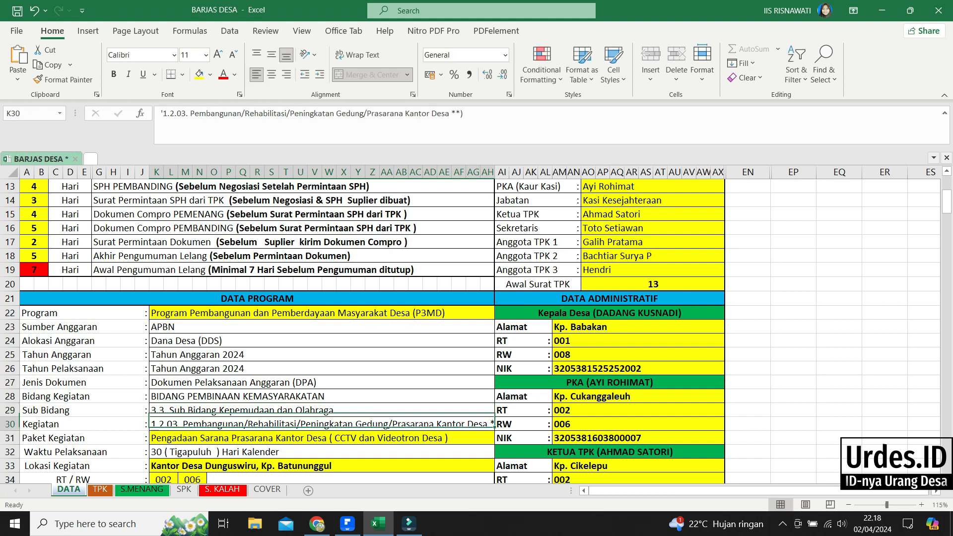
- Replace the Kegiatan entry with "3.3.05. Pembangunan/Rehabilitasi/Peningkatan Sarana dan Prasarana Kepemudaan & Olahraga Milik Desa" copied from Contoh RAB.pdf
key("alt+Tab")
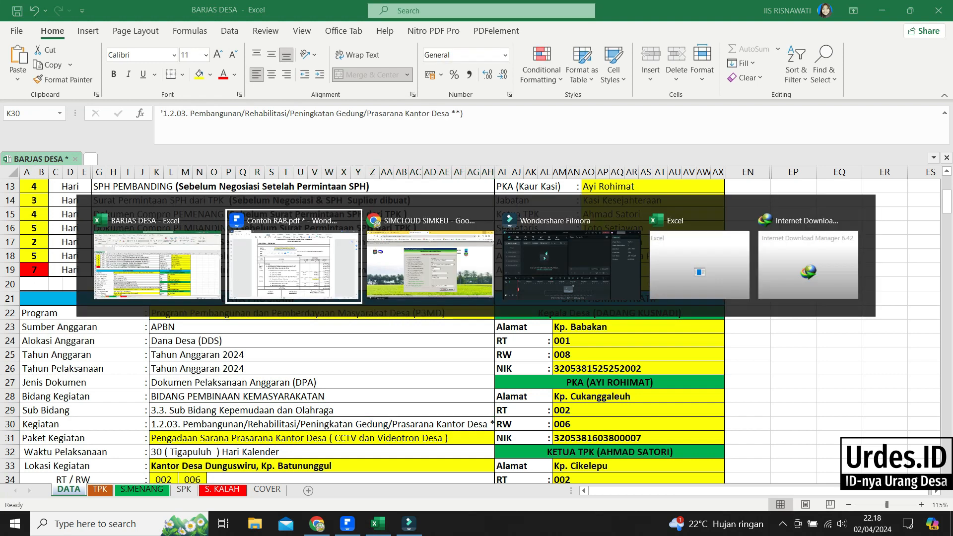
key("Escape")
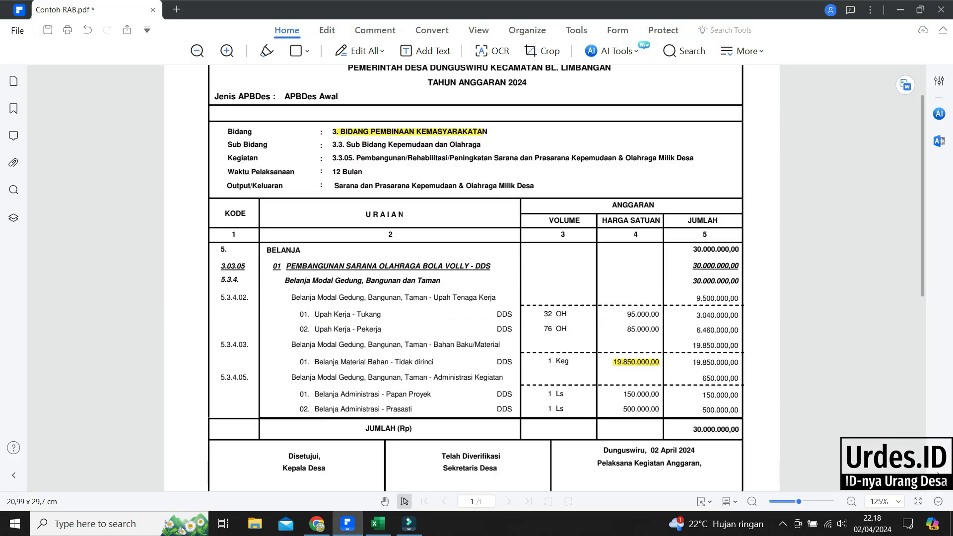
mouse_move(324, 152)
left_mouse_down()
mouse_move(677, 148)
mouse_move(712, 162)
left_mouse_up()
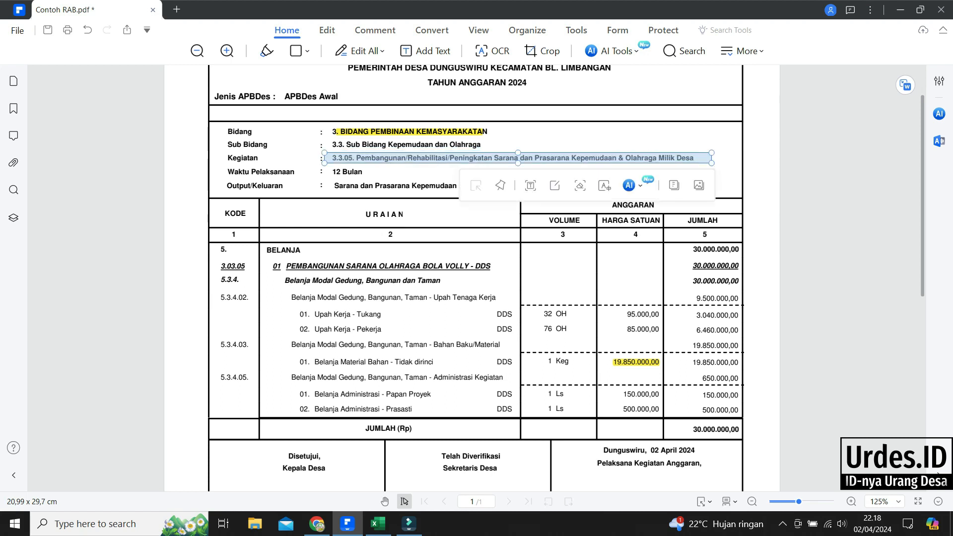
key("alt+Tab")
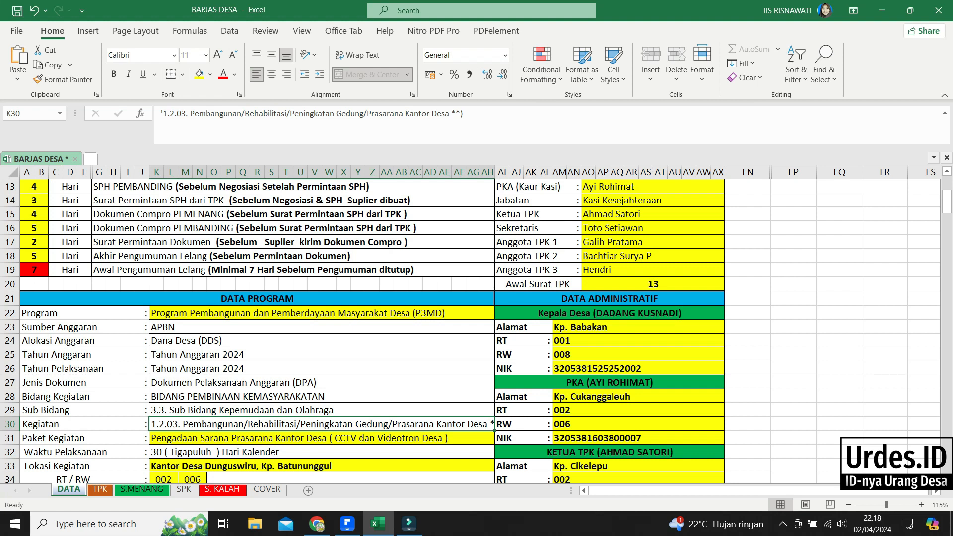
triple_click(301, 115)
type("3.3.05. Pembangunan/Rehabilitasi/Peningkatan Sarana dan Prasarana Kepemudaan & Olahraga Milik Desa")
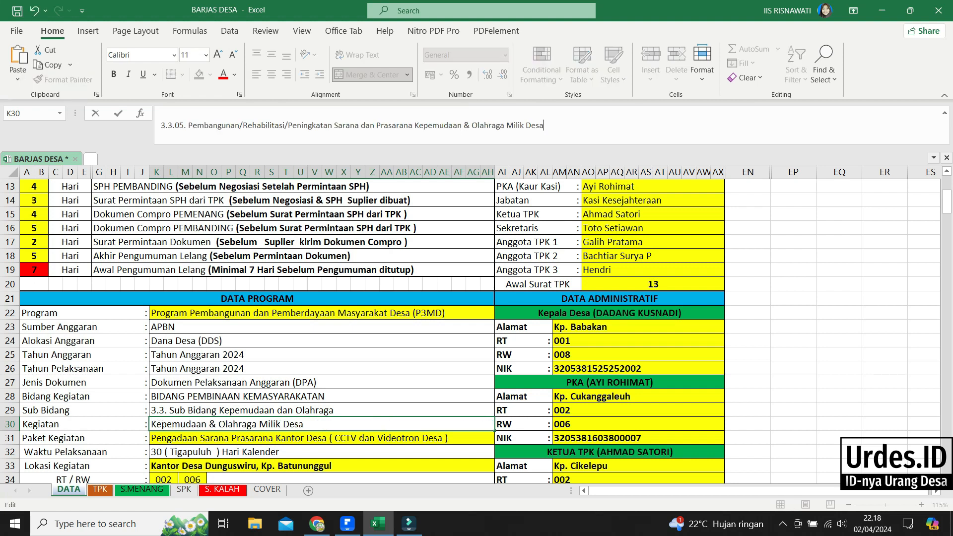
key("Home")
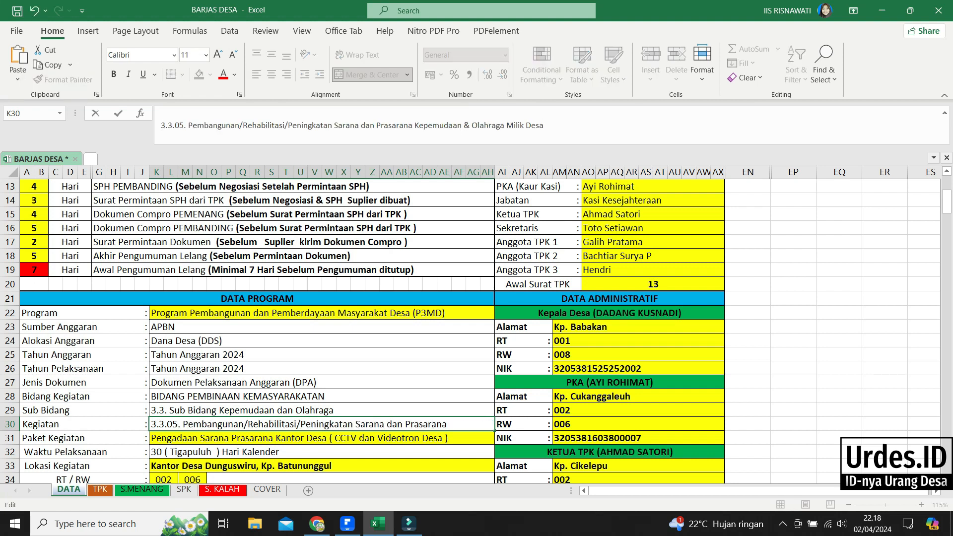
key("Return")
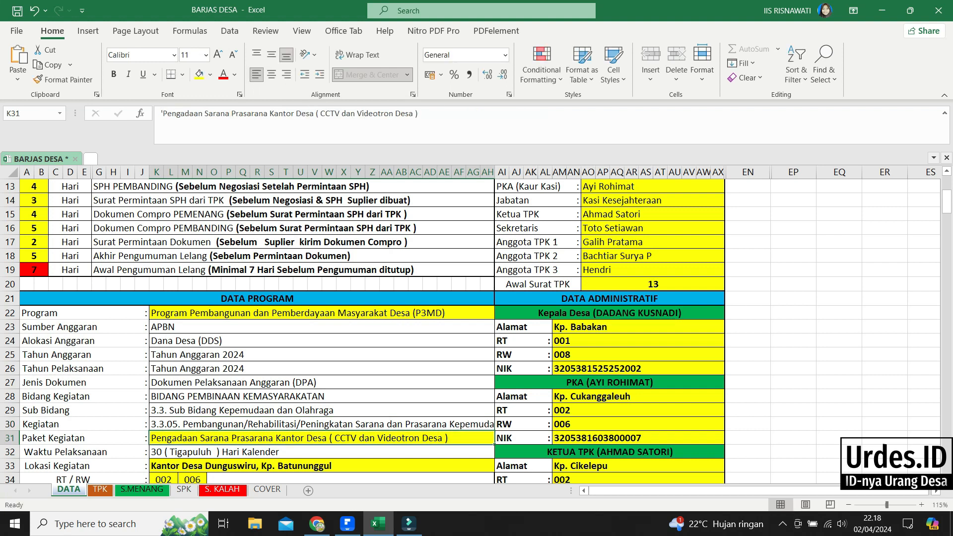
- Replace the Paket Kegiatan entry with "Pembangunan Sarana Olahraga Bola Volly"
scroll(476, 331, "down", 1)
left_click(298, 425)
left_click(298, 397)
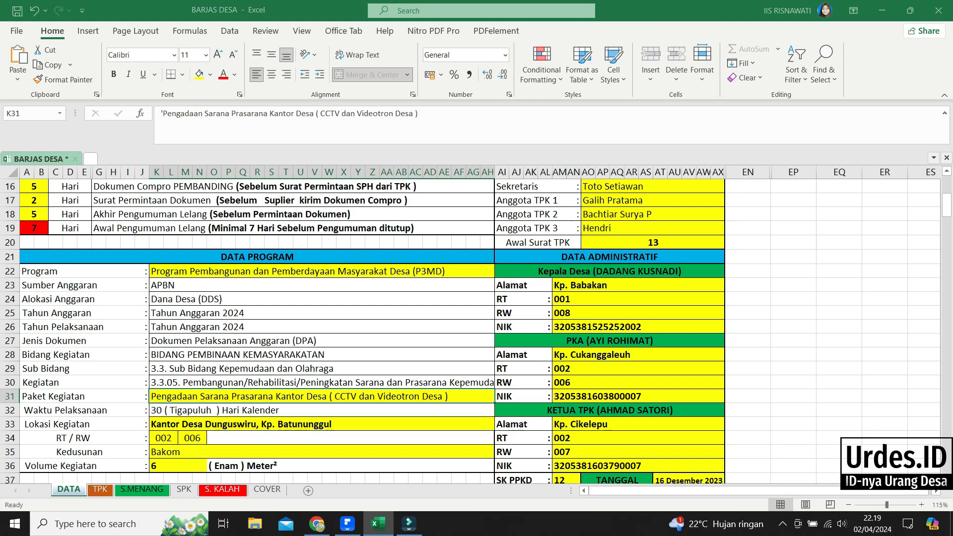
key("alt+Tab")
key("alt+Tab")
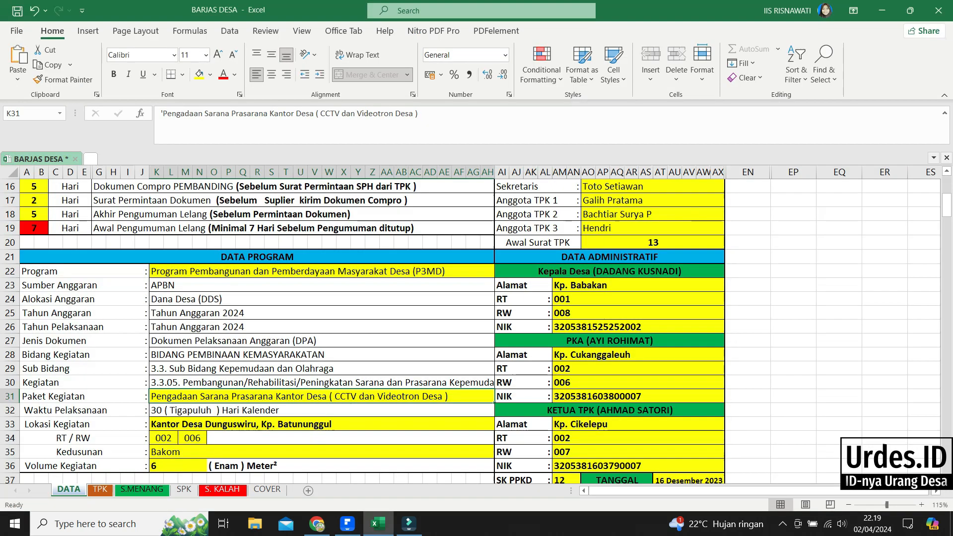
key("F2")
key("shift+Home")
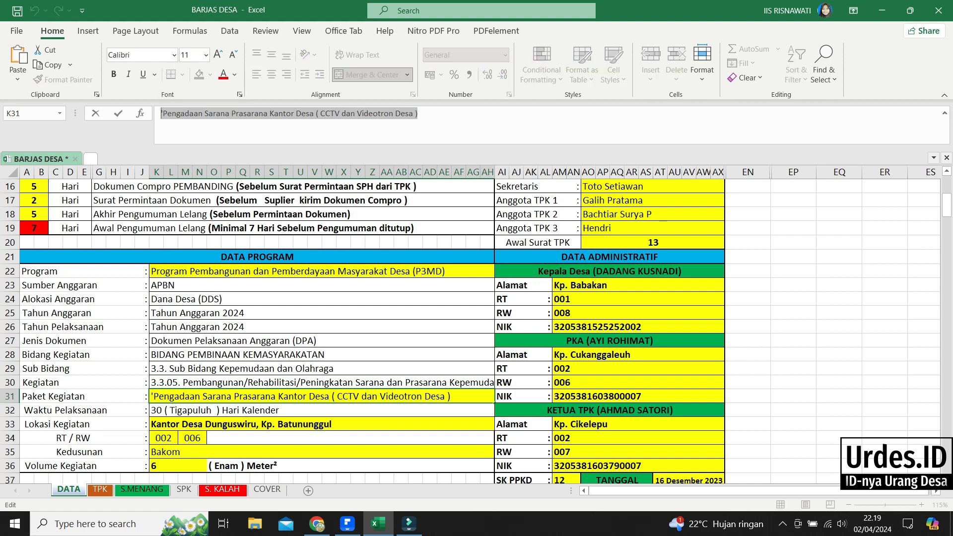
type("Pembanguna")
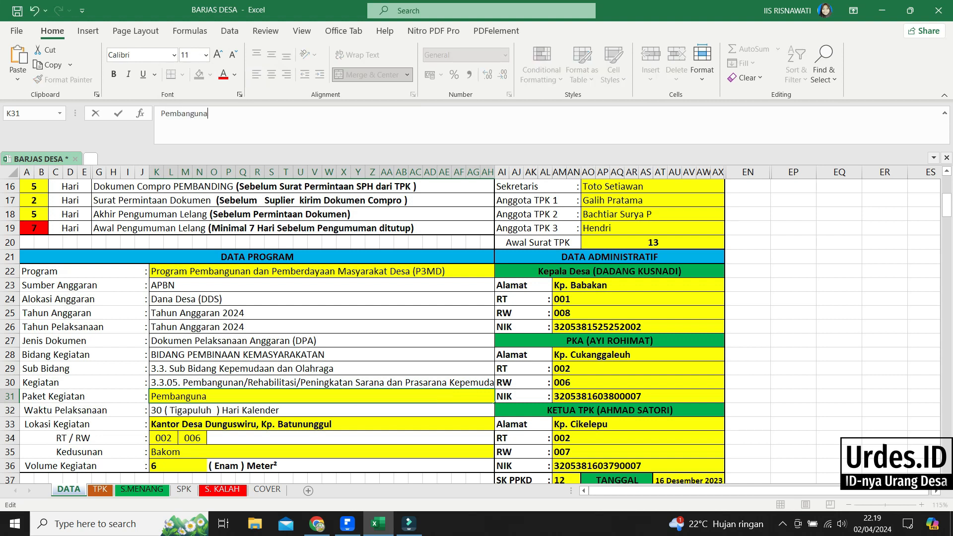
type("n Sarana Olahra")
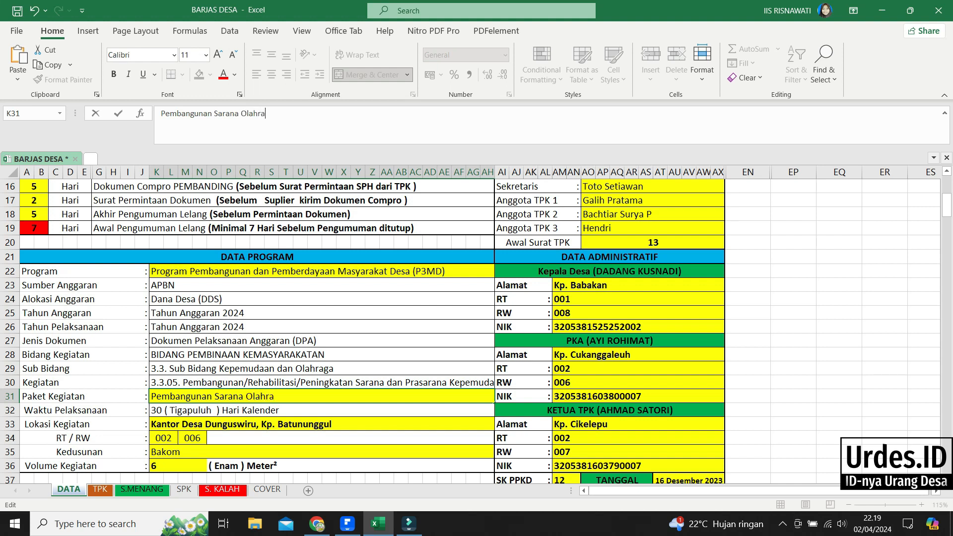
type("ga Bola Volly")
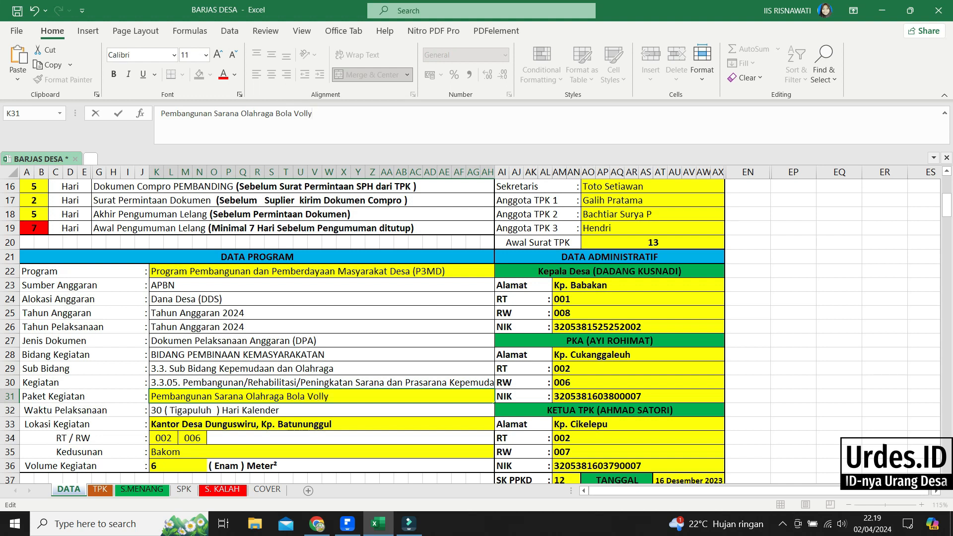
key("Return")
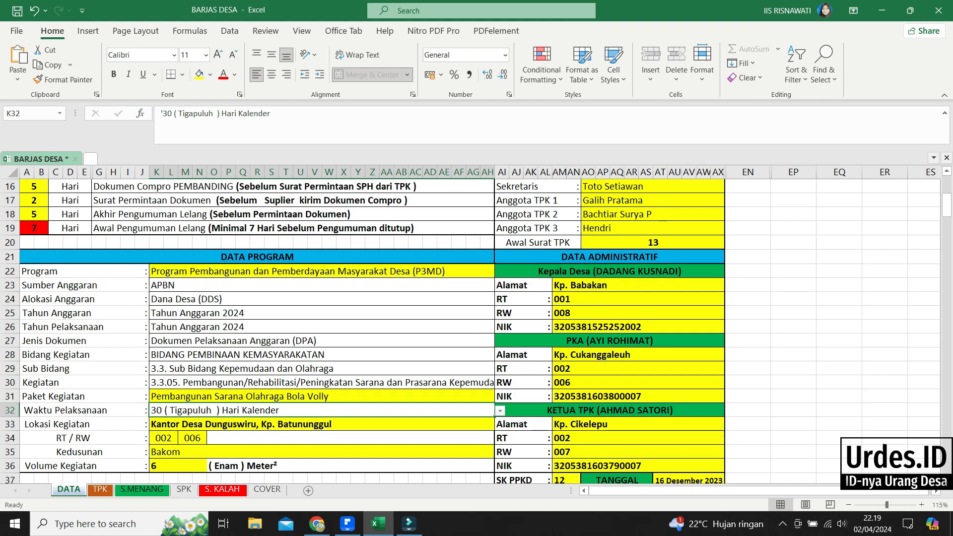
- Try 90 ( Sembilanpuluh ) Hari Kalender as the Waktu Pelaksanaan and return it to 30 ( Tigapuluh ) Hari Kalender
key("alt+Down")
key("Down")
key("Down")
key("Return")
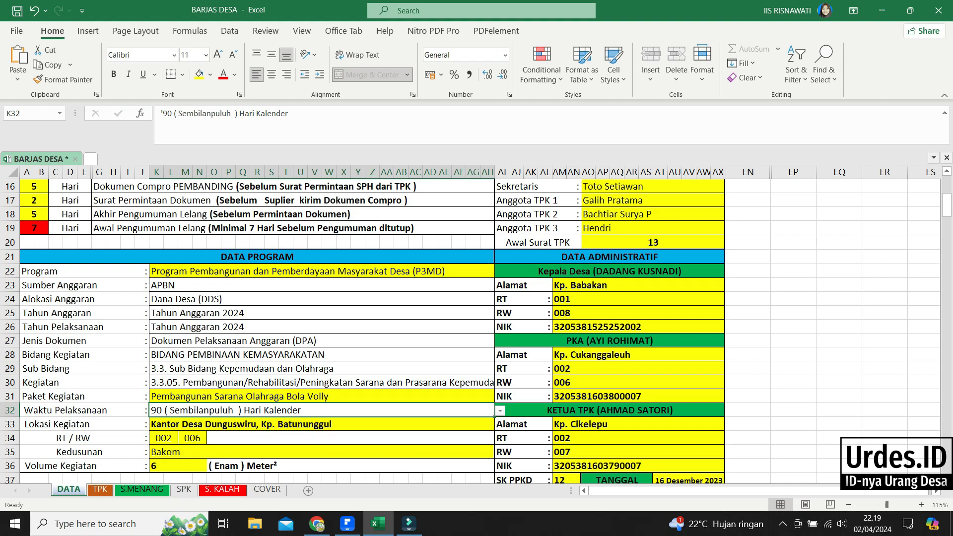
key("alt+Down")
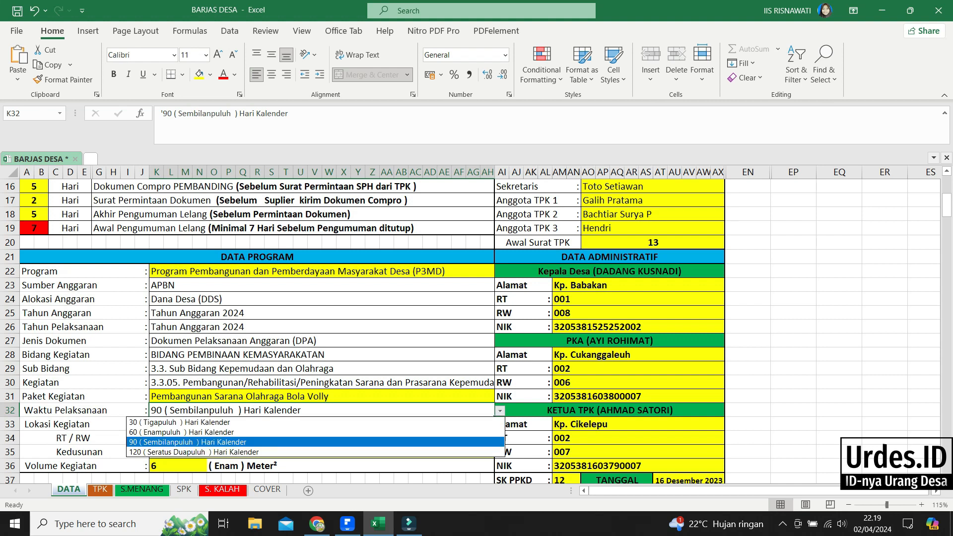
key("Up")
key("Up")
key("Return")
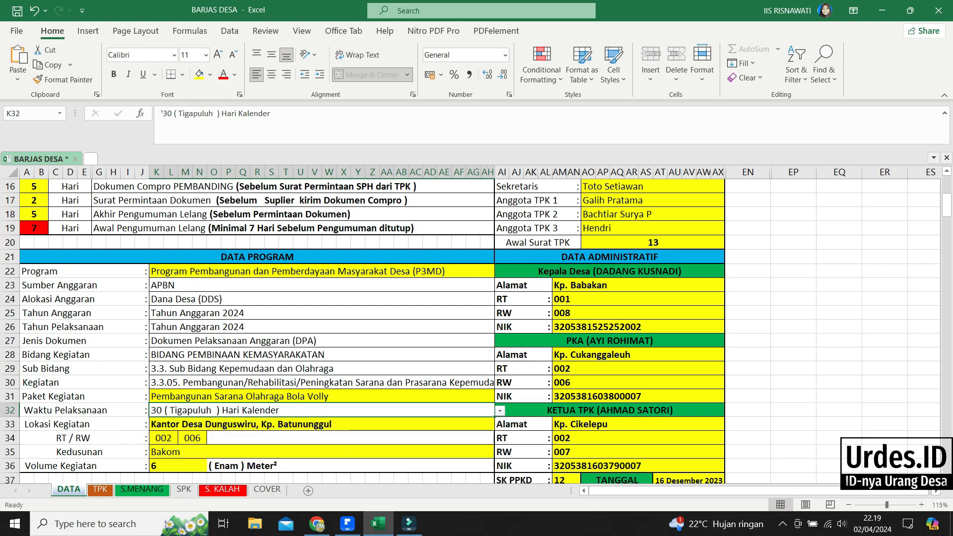
- Replace the Lokasi Kegiatan entry with "Kp. Babakan"
key("Down")
key("F2")
key("ctrl+a")
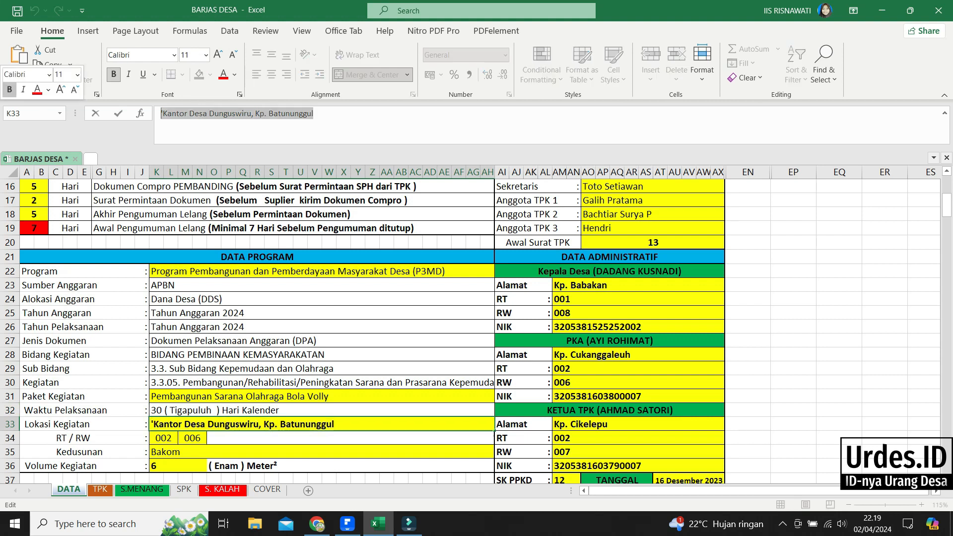
type("Kp,")
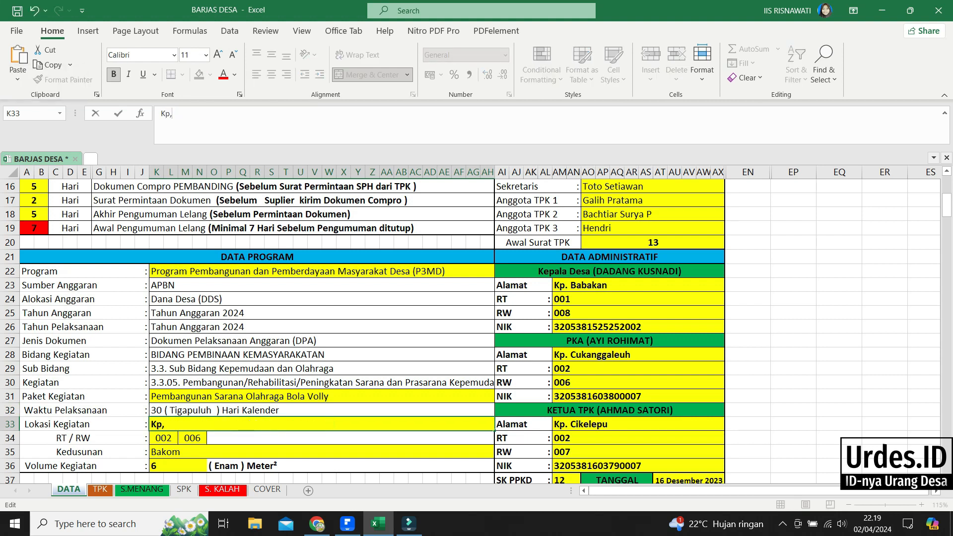
key("BackSpace")
type(". Babakab")
key("BackSpace")
type("n")
key("Return")
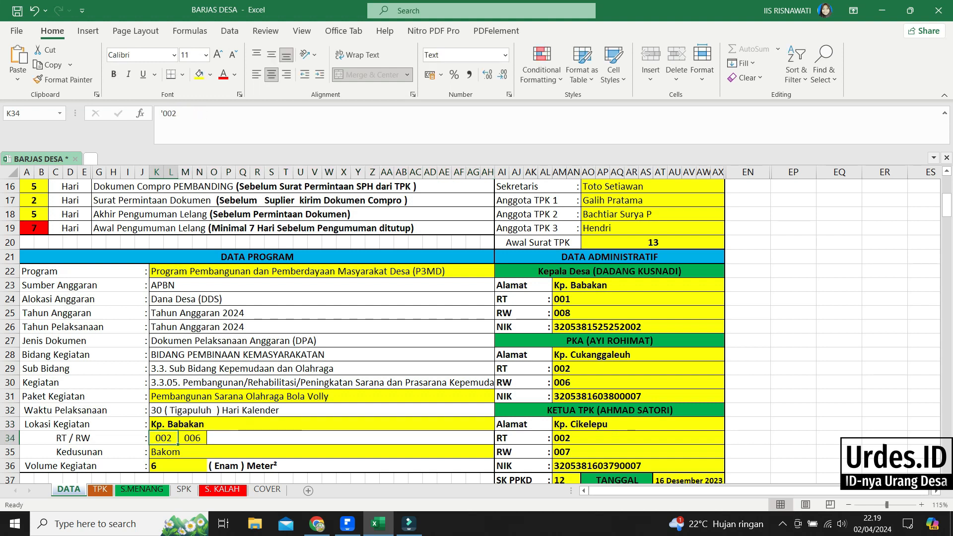
- Set the RW number of the activity location to 008, entered as text
key("Tab")
type("'006")
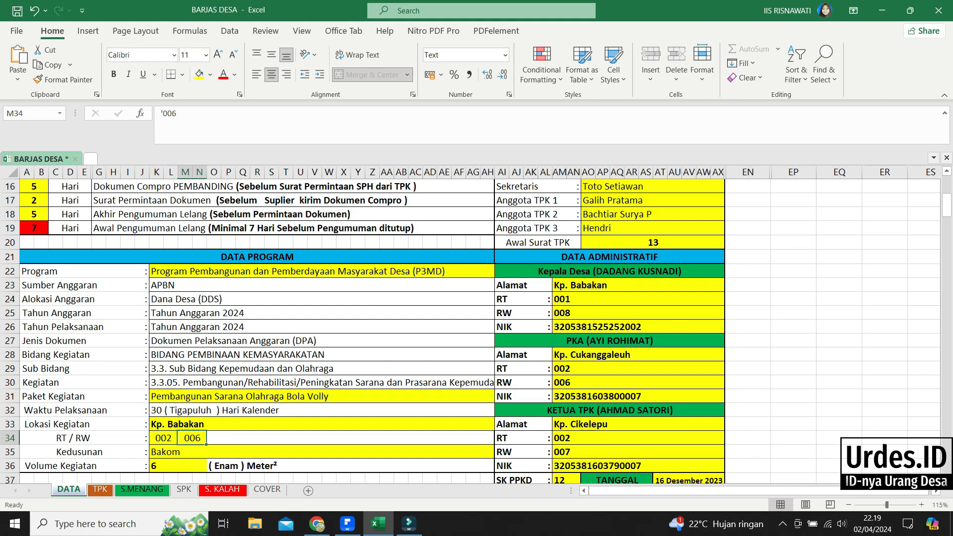
key("BackSpace")
key("BackSpace")
key("BackSpace")
key("BackSpace")
type("'008")
key("Return")
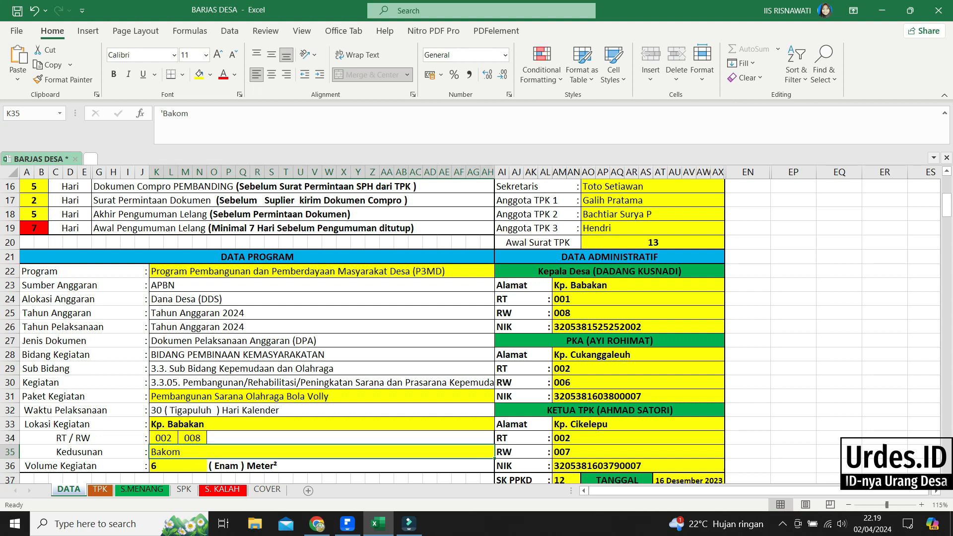
- Replace the Kedusunan entry with "Babakan"
key("F2")
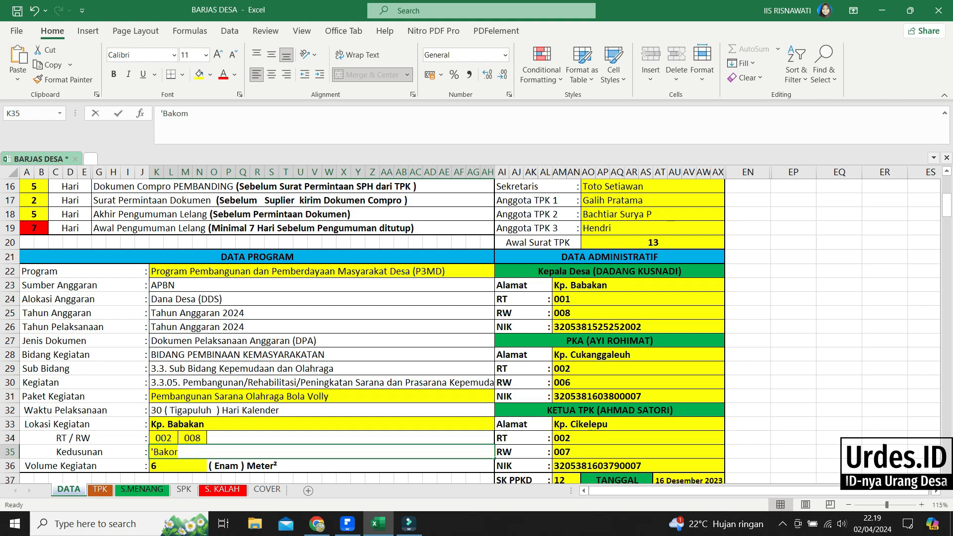
type("Panya")
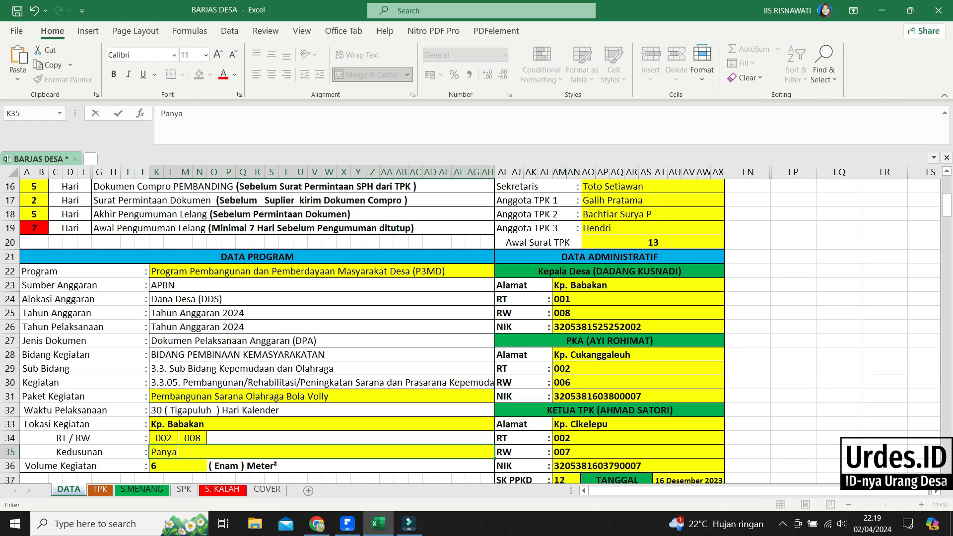
type("w")
key("BackSpace")
key("BackSpace")
key("BackSpace")
key("BackSpace")
key("BackSpace")
key("BackSpace")
type("N")
key("BackSpace")
type("Babakan")
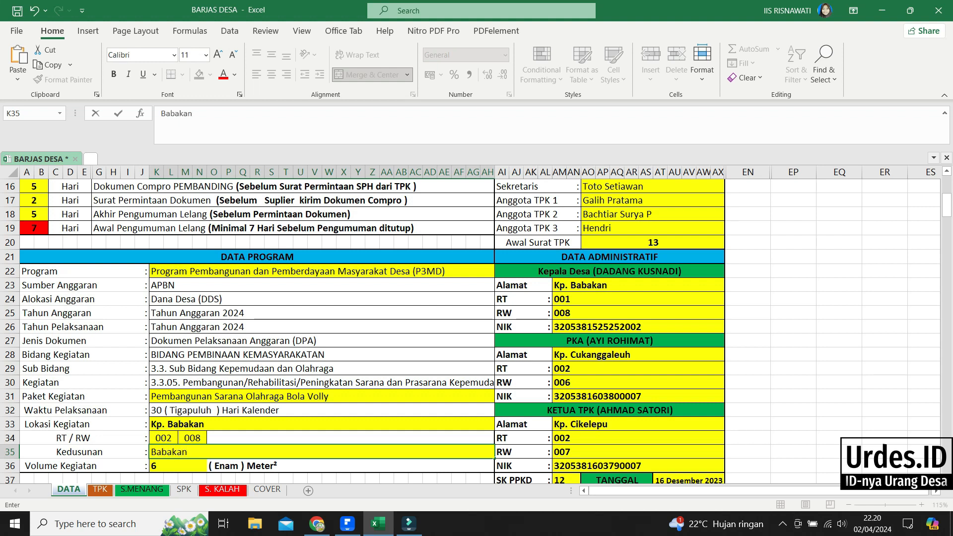
key("Return")
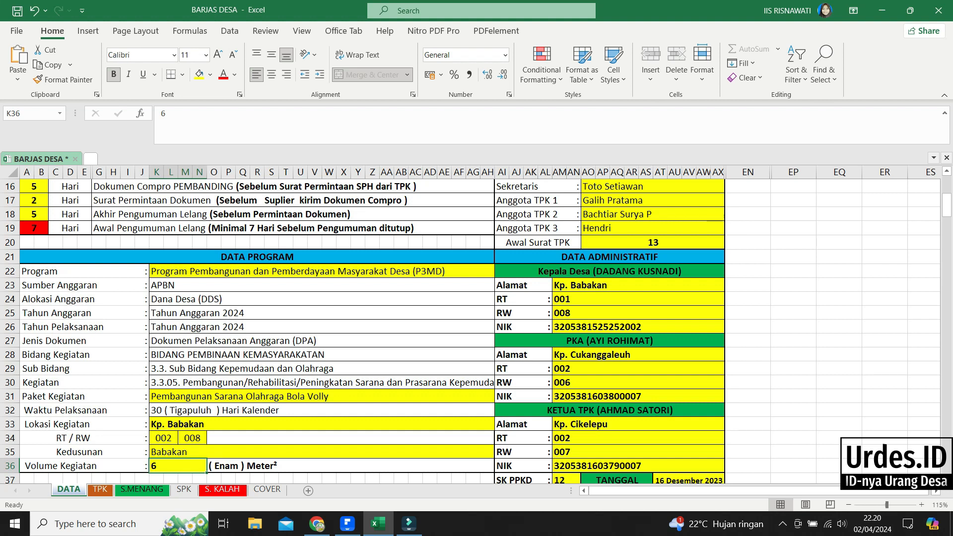
- Set the Volume Kegiatan to 18 and choose ( Delapanbelas ) Meter² as its wording and unit
type("6")
type("18")
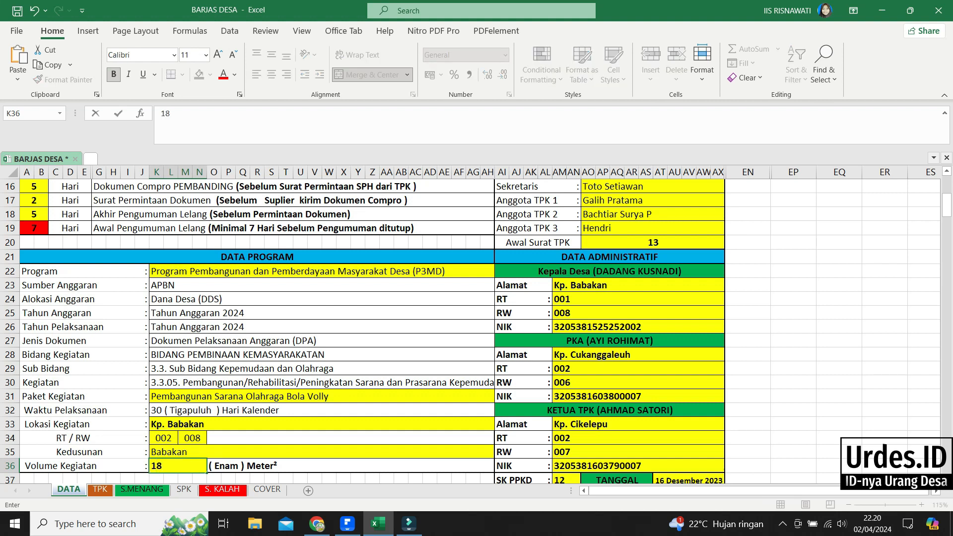
key("Tab")
left_click(500, 467)
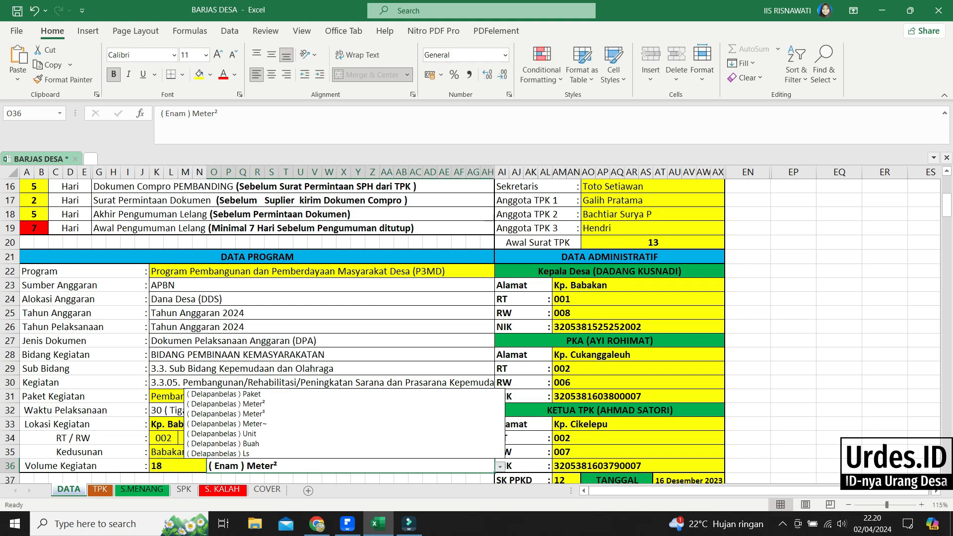
left_click(226, 404)
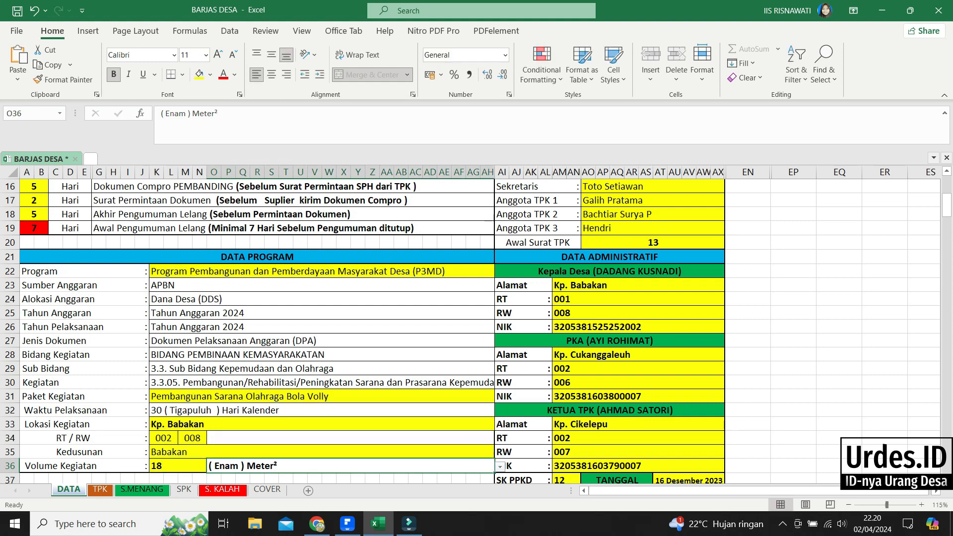
scroll(347, 328, "down", 1)
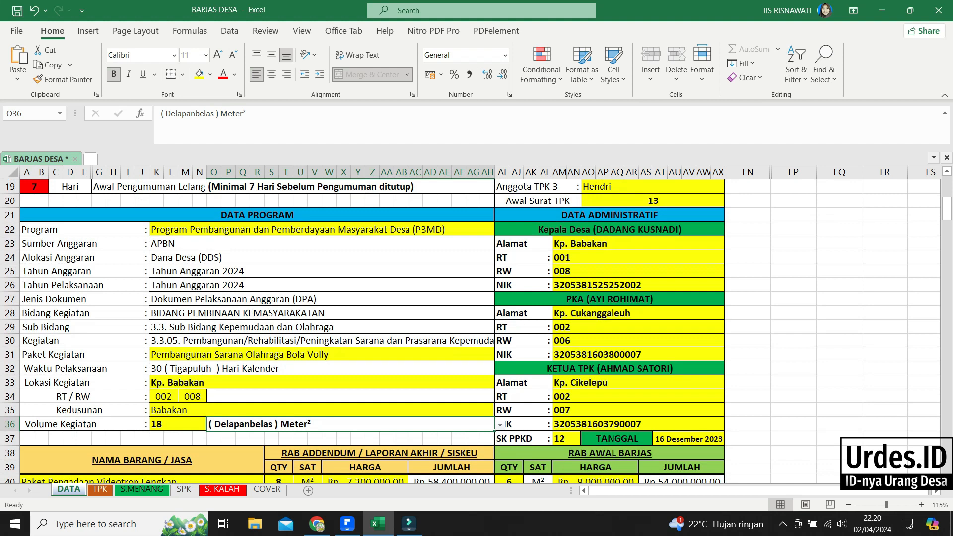
- Enter the Volume Kegiatan as the formula =9*18 and choose ( Seratus Enampuluh Dua ) Meter² as its wording and unit
left_click(178, 424)
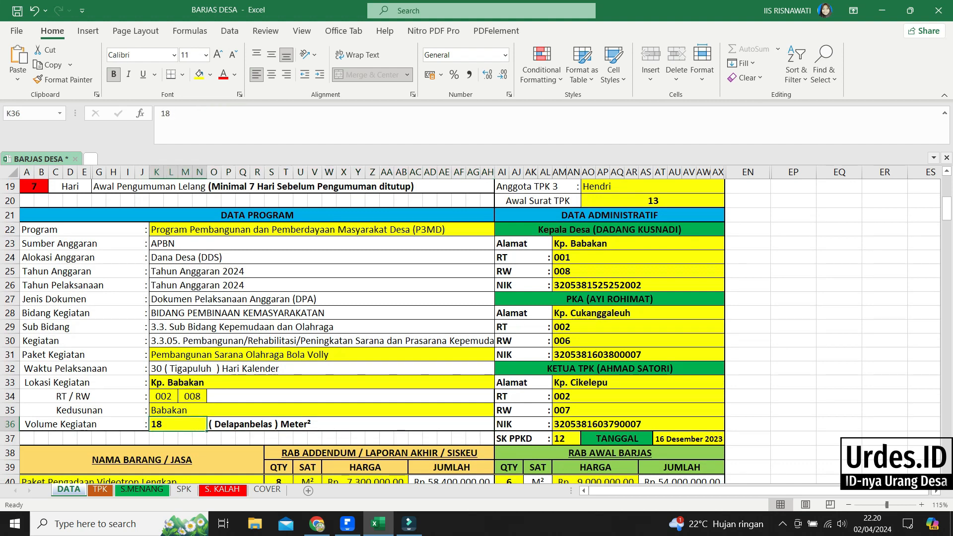
type("=")
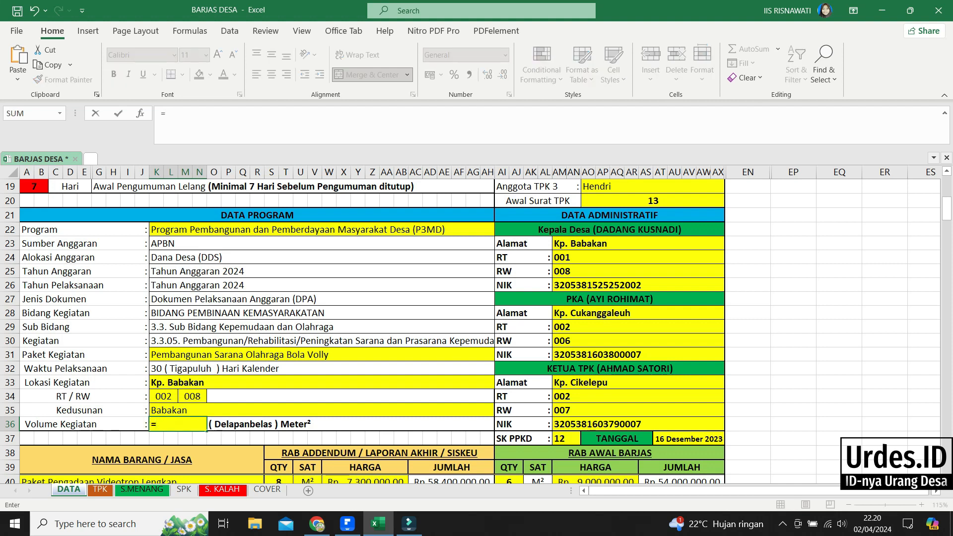
type("9*18")
key("Return")
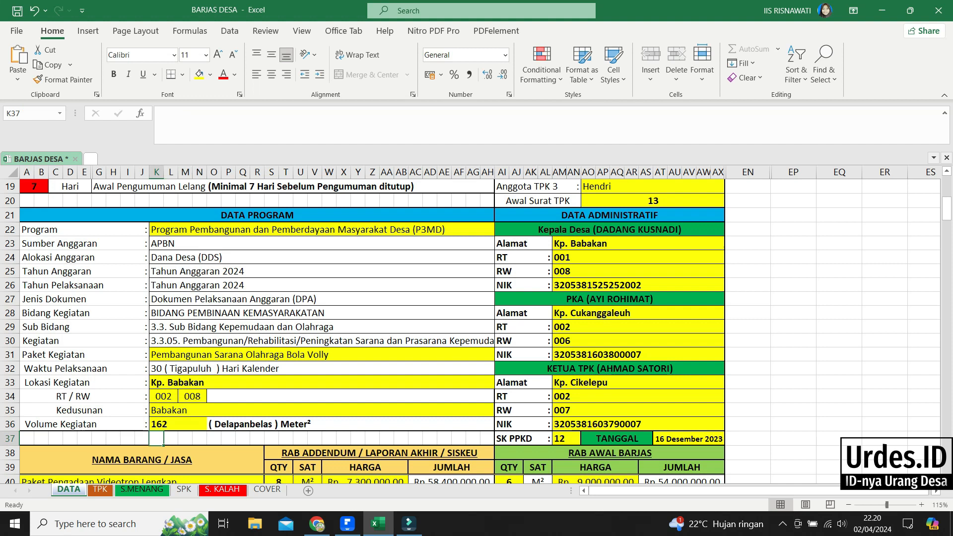
left_click(298, 425)
left_click(500, 426)
left_click(466, 445)
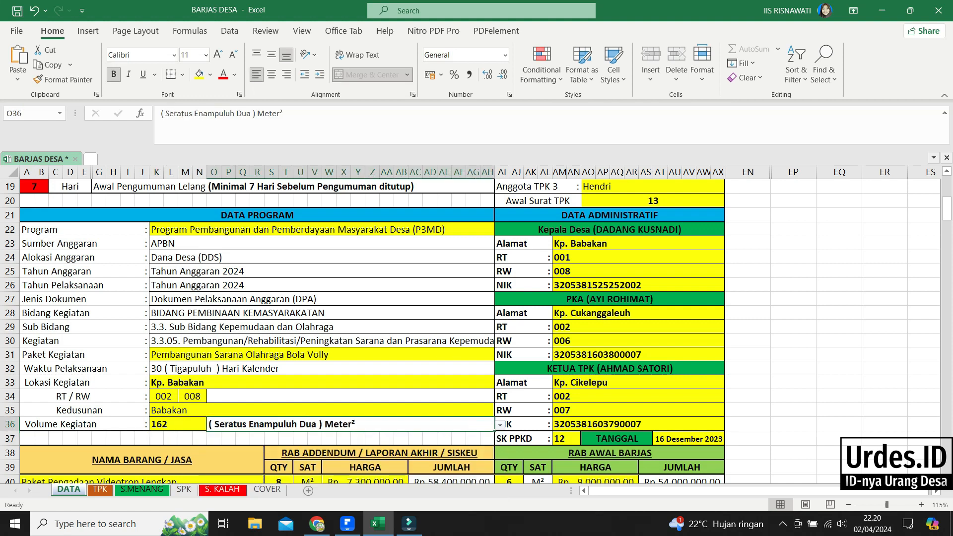
- Examine the NAMA BARANG / JASA budget table alongside the cost items in Contoh RAB.pdf, and select the table's first item name in the workbook
left_click(178, 424)
scroll(471, 331, "down", 1)
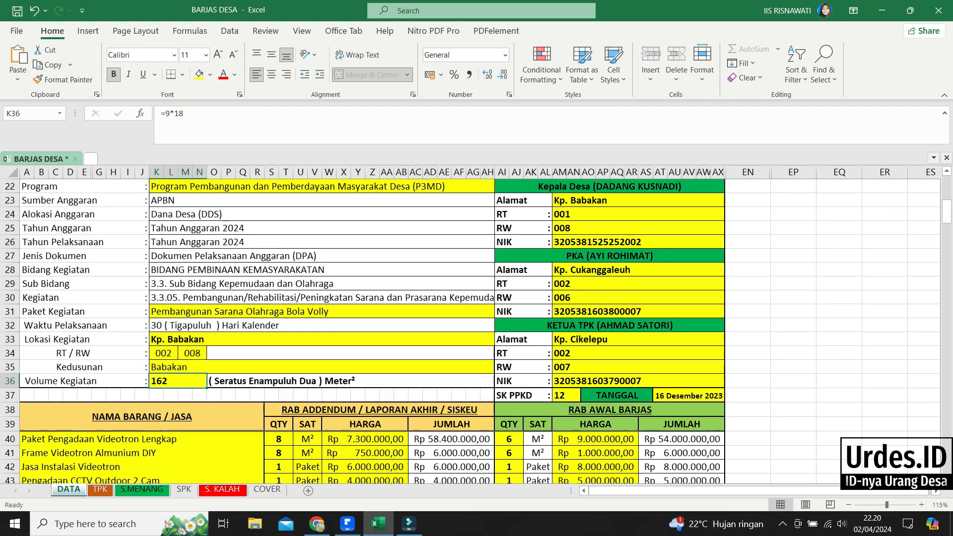
scroll(470, 332, "down", 1)
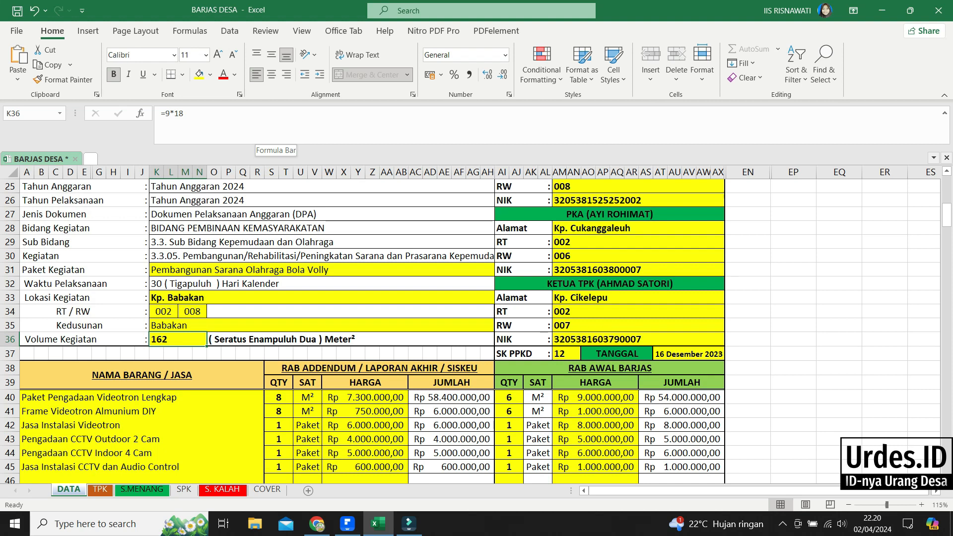
scroll(469, 327, "down", 2)
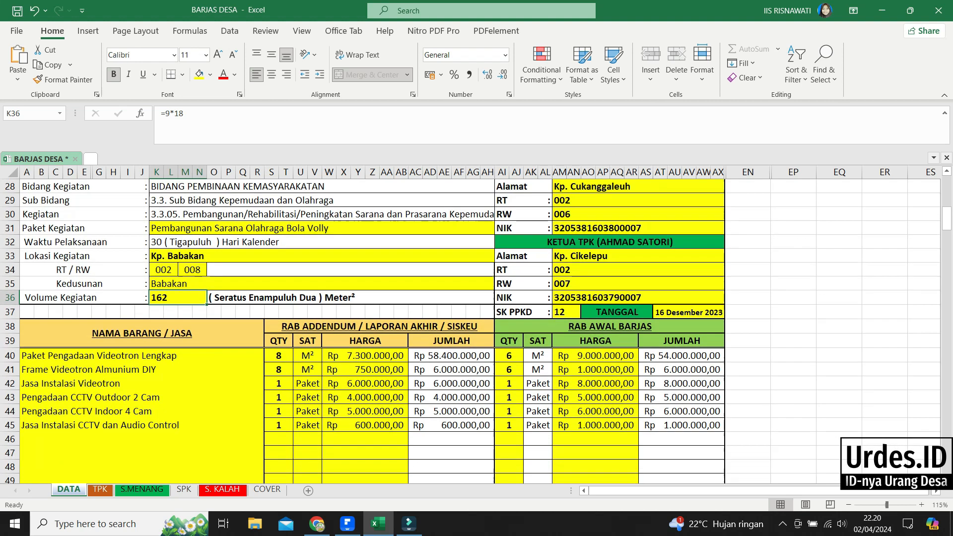
scroll(469, 328, "down", 1)
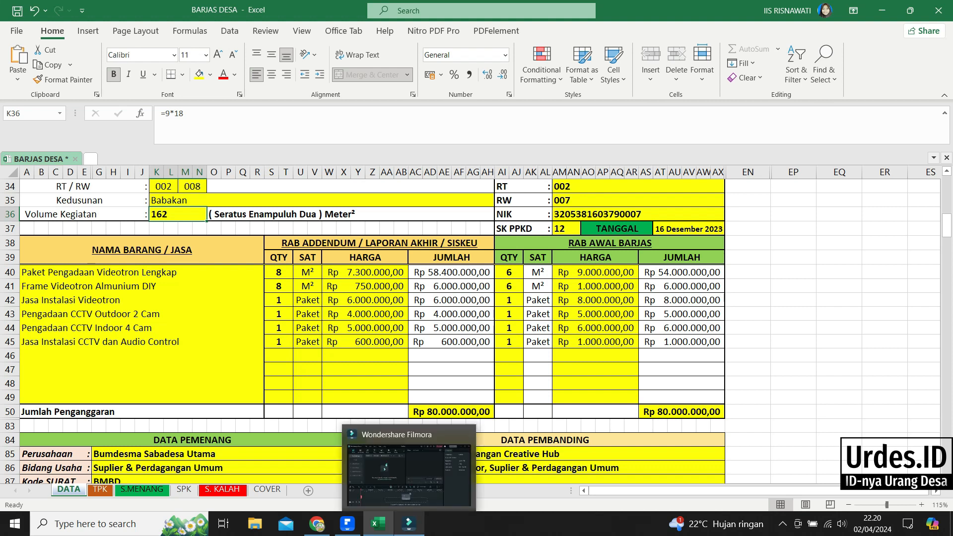
mouse_move(347, 524)
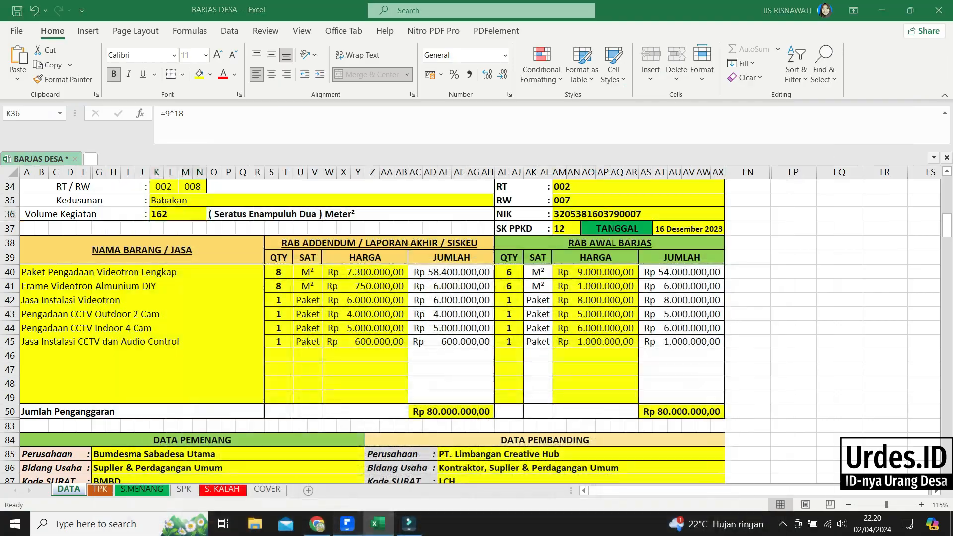
key("alt+Tab")
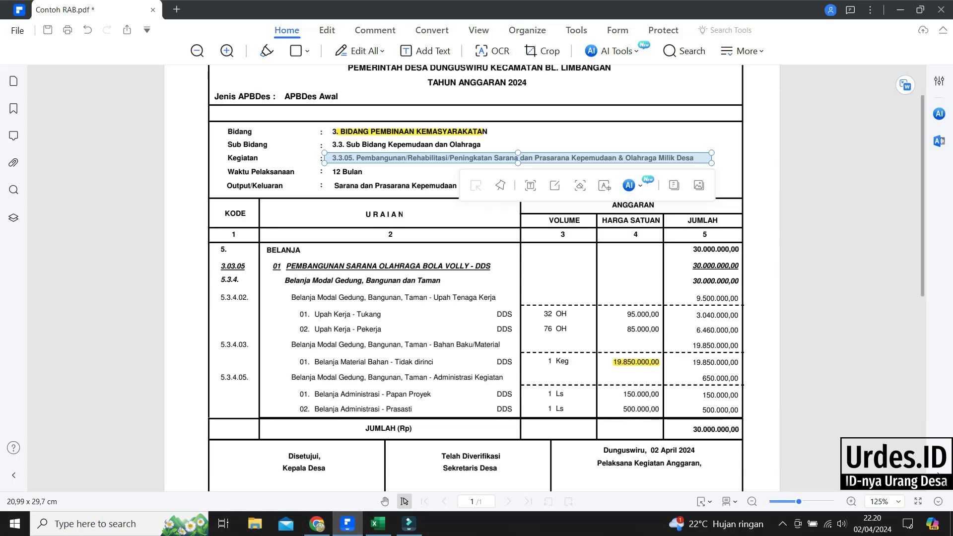
key("alt+Tab")
scroll(471, 331, "down", 1)
scroll(470, 331, "down", 2)
scroll(470, 331, "up", 3)
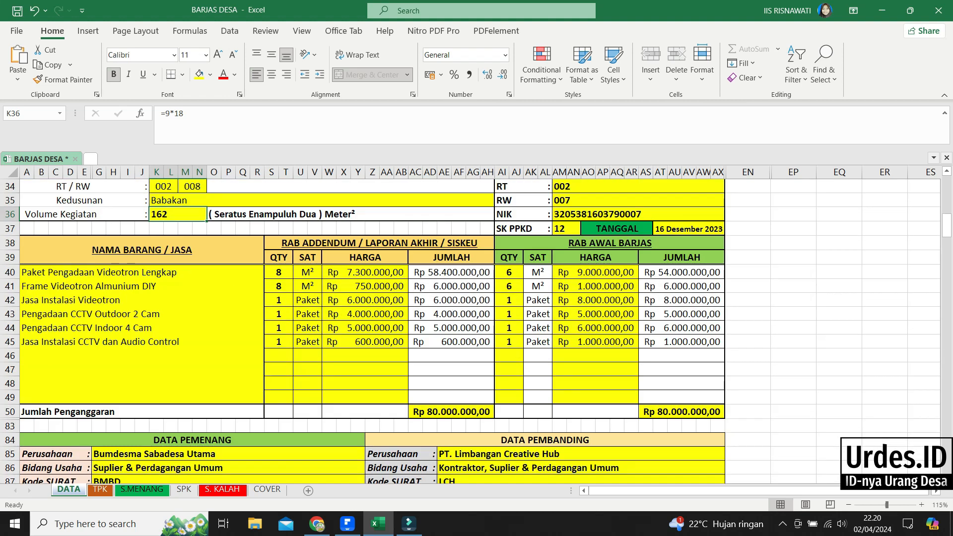
left_click(125, 272)
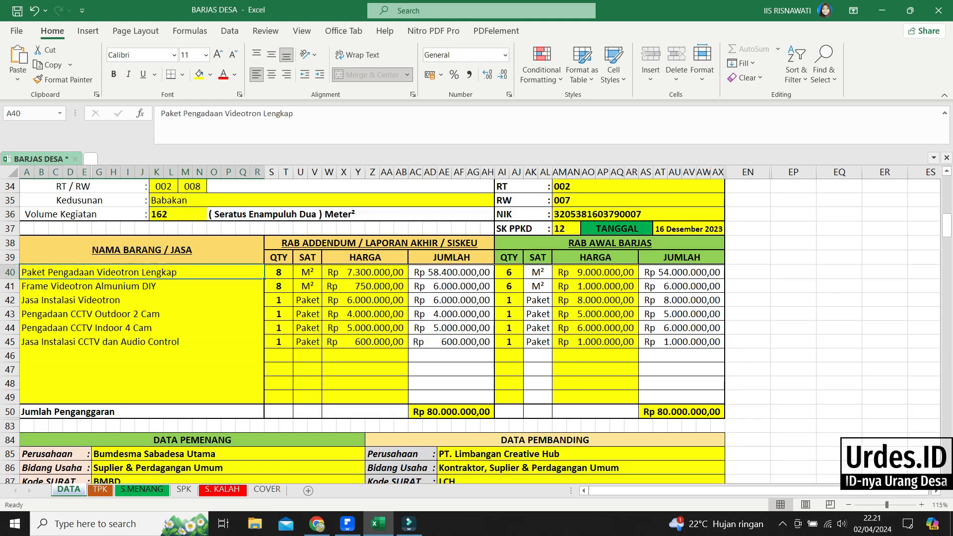
- Replace the first item name in the NAMA BARANG / JASA table with "Bahan Material Pasir Urug"
key("BackSpace")
type("Bah")
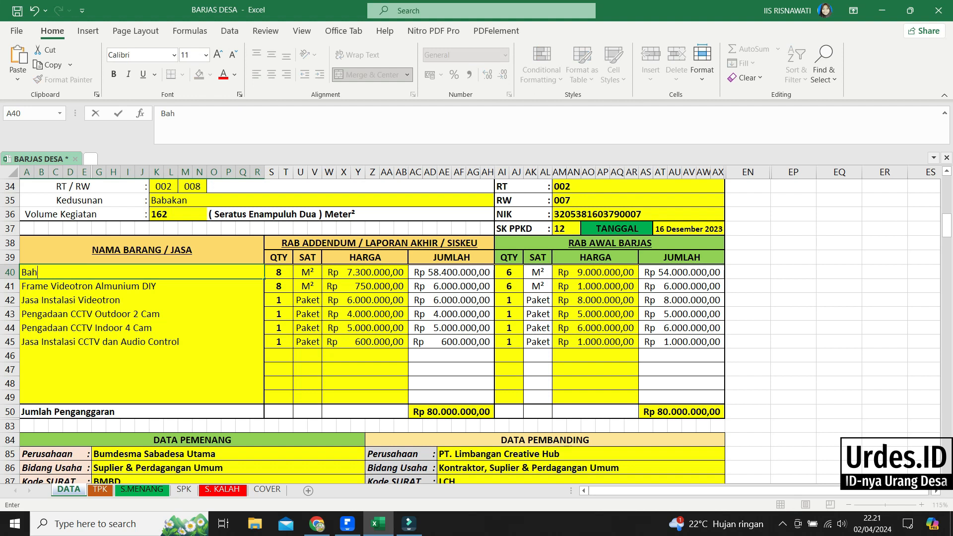
type("an Material Pas")
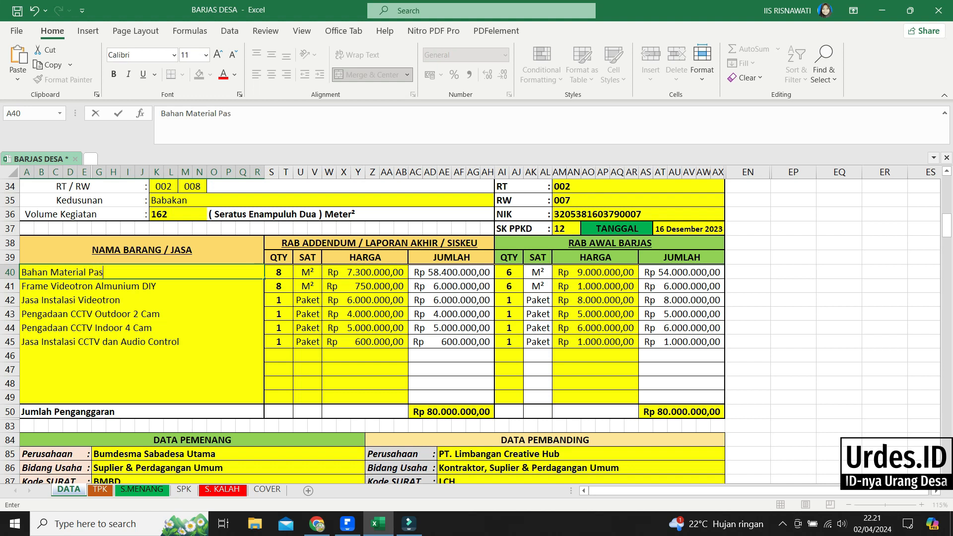
type("ir Urug")
- Change the Pasir Urug item's addendum unit to M³ by replacing its superscript with the Superscript Three symbol
key("Right")
key("Right")
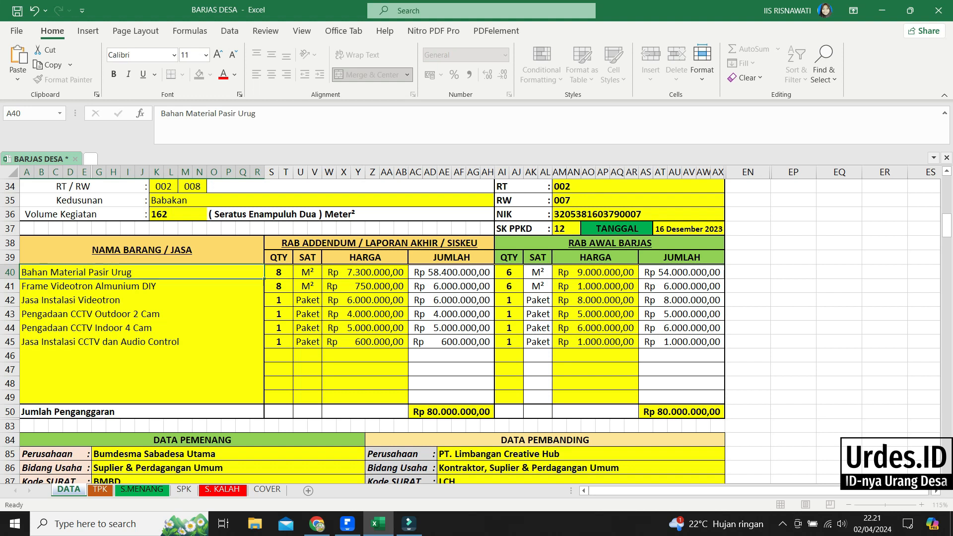
key("Right")
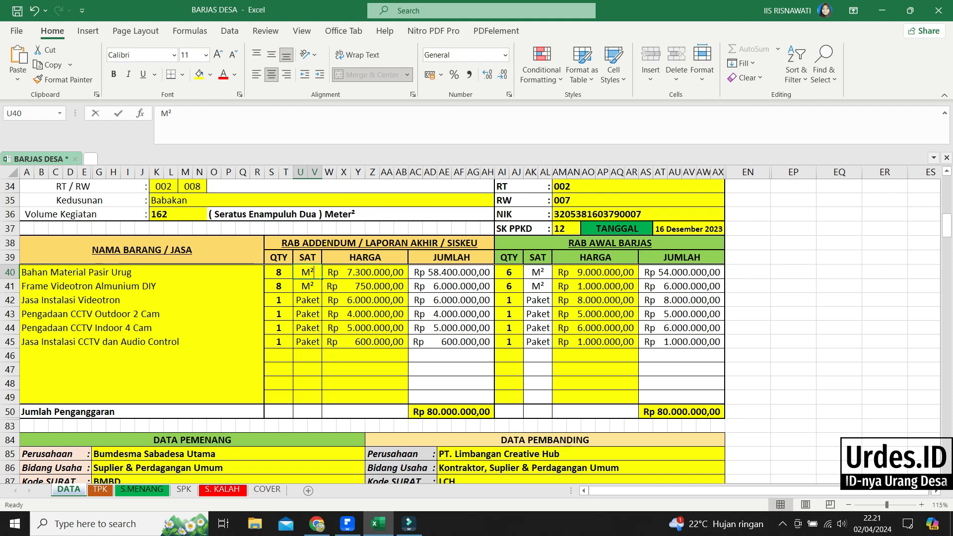
type("M")
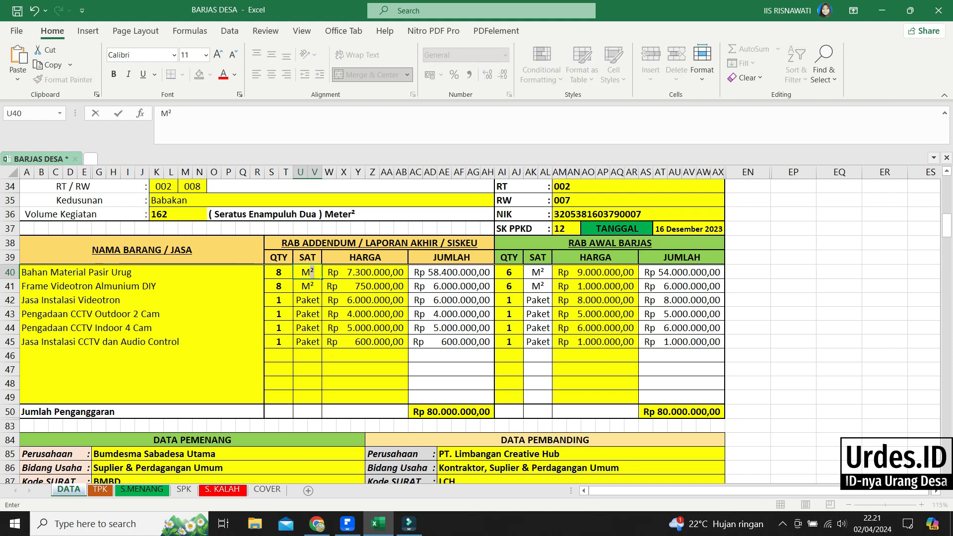
left_click_drag(173, 113, 169, 114)
left_click(88, 31)
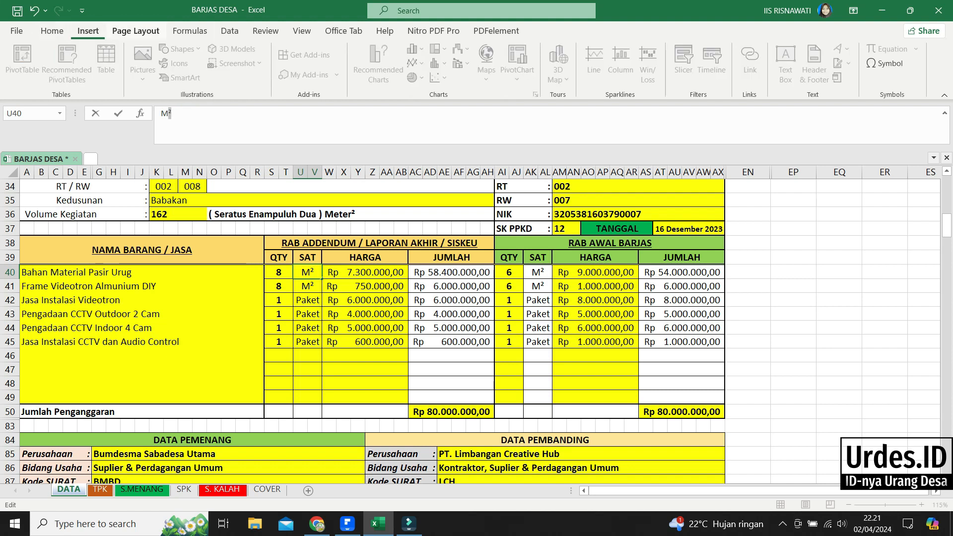
left_click(885, 63)
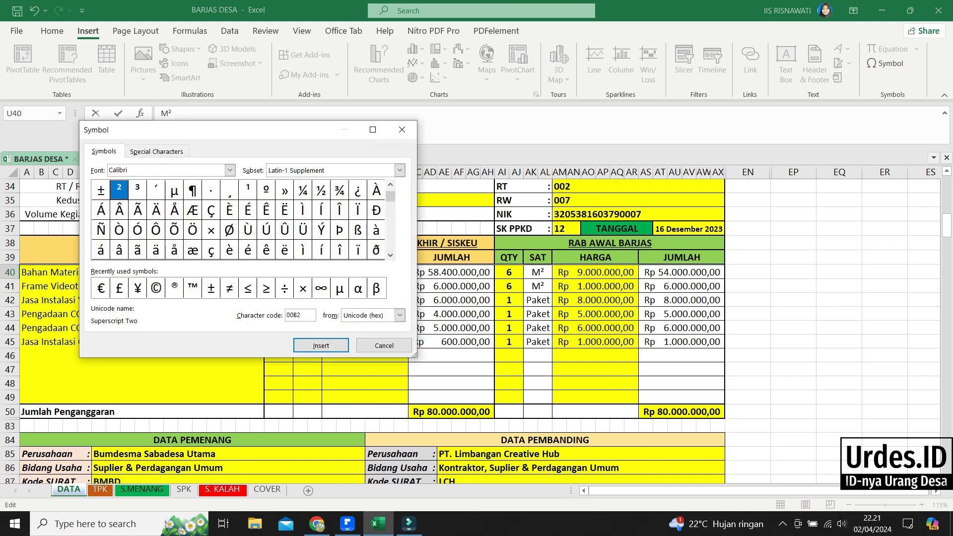
left_click(137, 190)
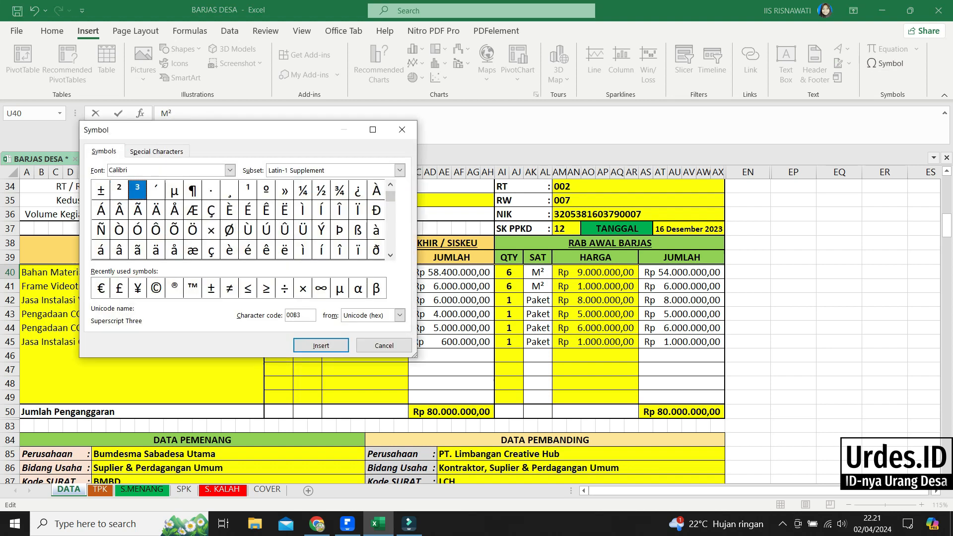
left_click(321, 345)
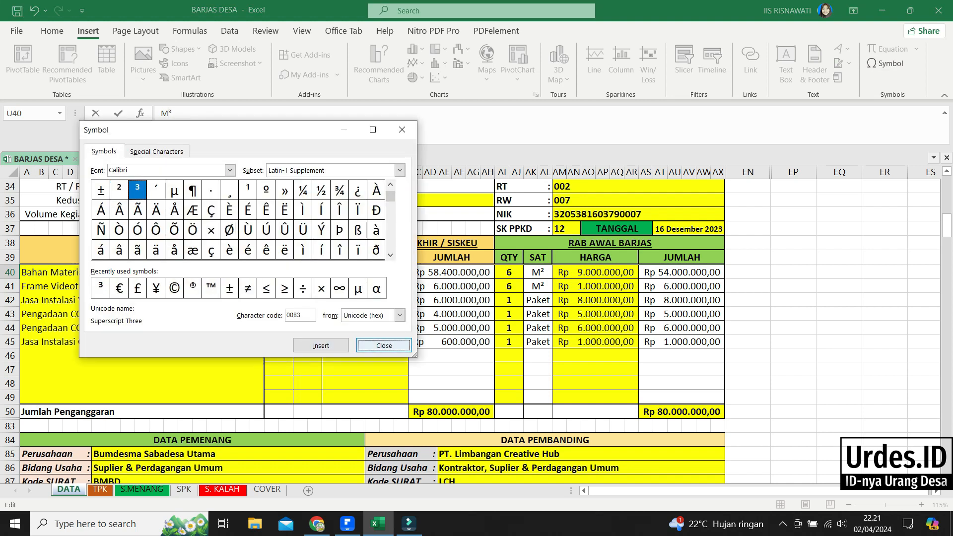
left_click(384, 345)
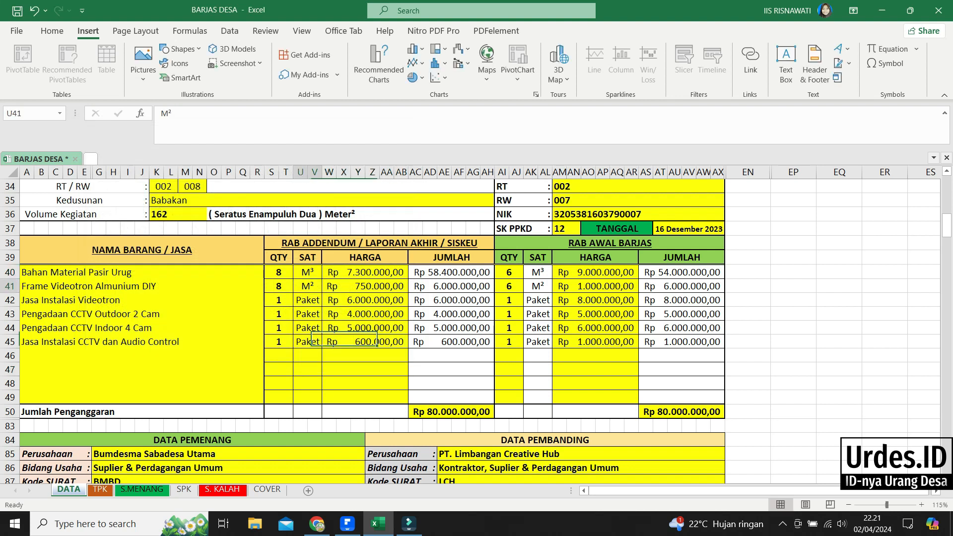
key("ctrl+Return")
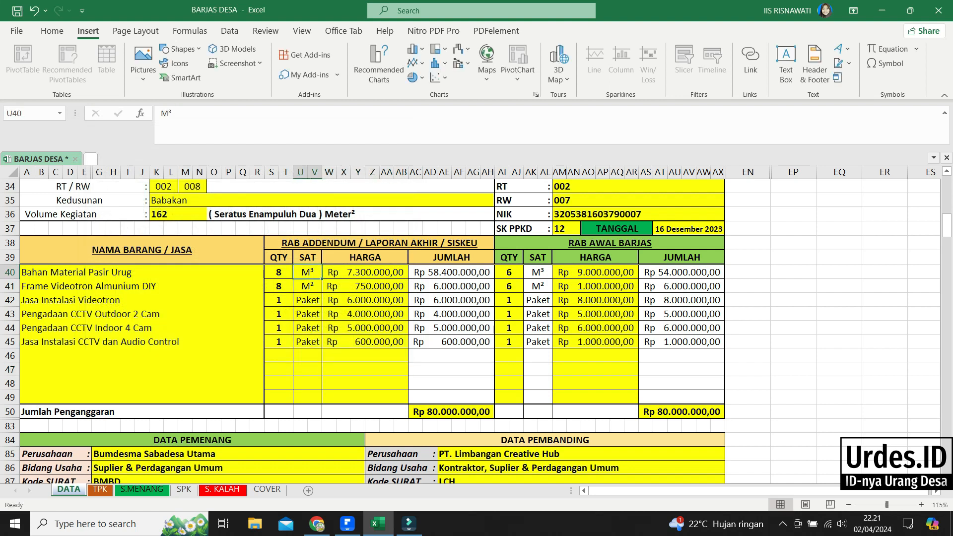
- Set the addendum HARGA of Bahan Material Pasir Urug to 120000
left_click(365, 272)
double_click(365, 272)
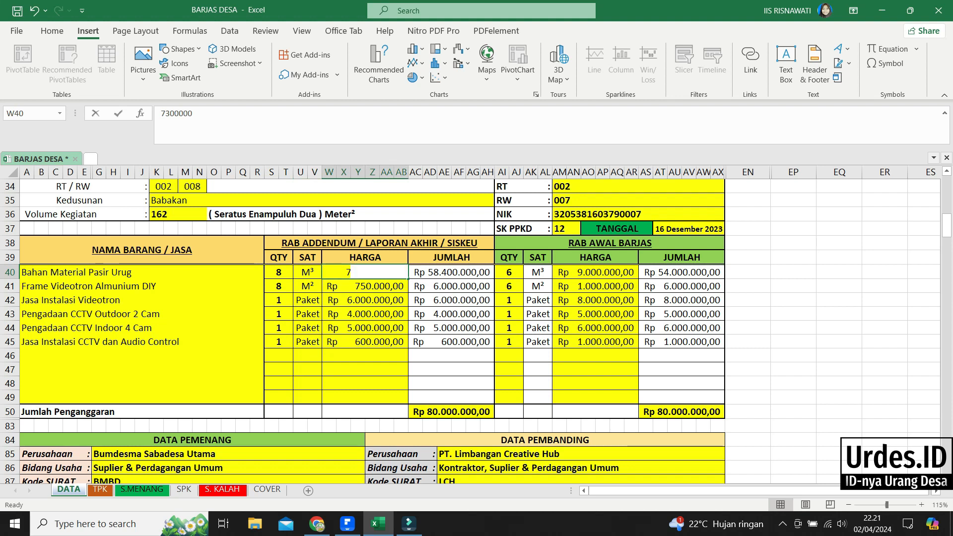
type("120000")
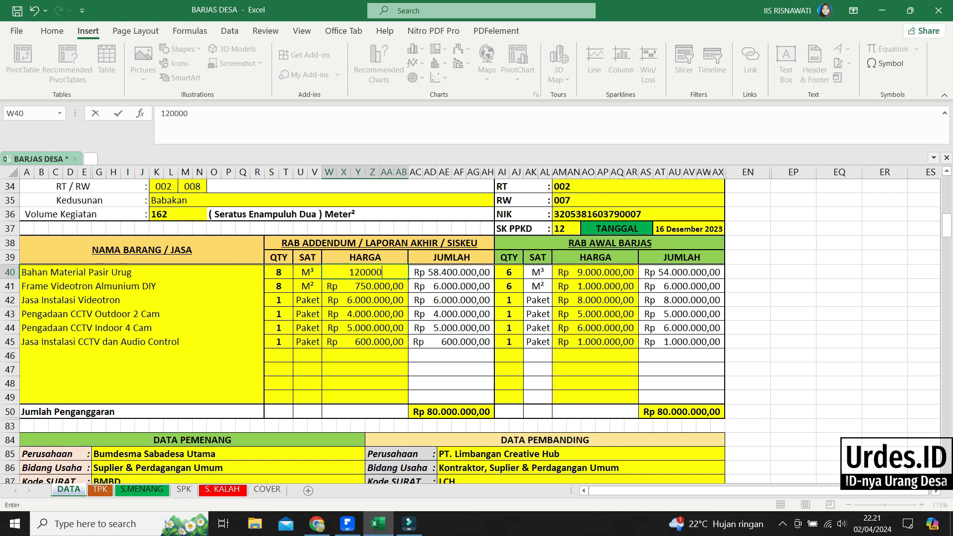
key("Return")
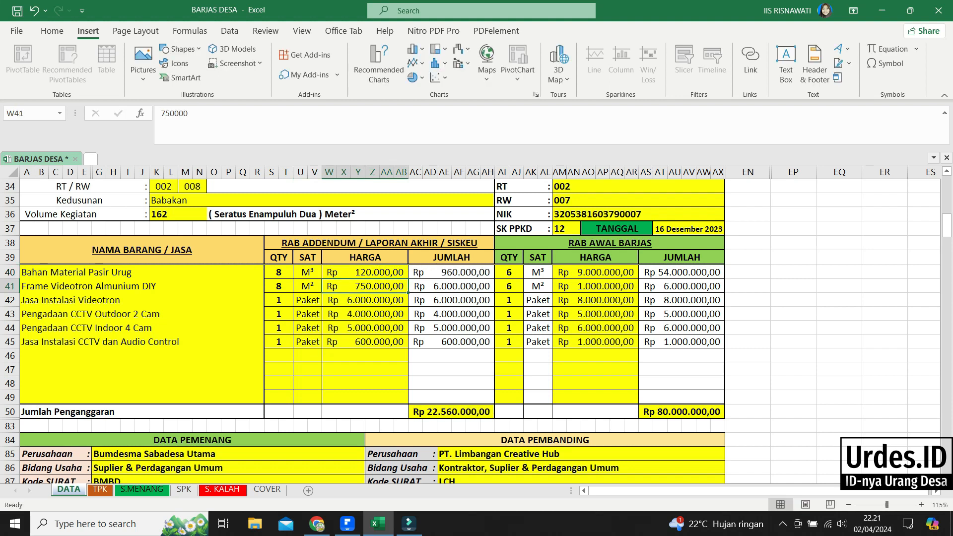
- Copy the first item name, Bahan Material Pasir Urug, over the Frame Videotron Almunium DIY entry in row 41
key("Home")
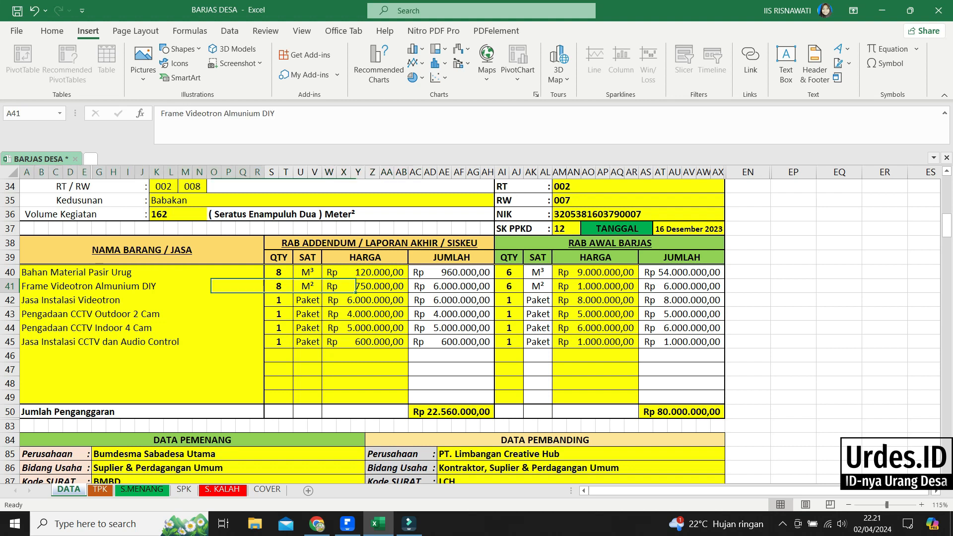
key("Up")
key("ctrl+c")
key("Down")
key("ctrl+v")
key("Escape")
- Edit the copied item name in row 41 to read "Bahan Material Papan Begisting"
double_click(162, 286)
double_click(162, 287)
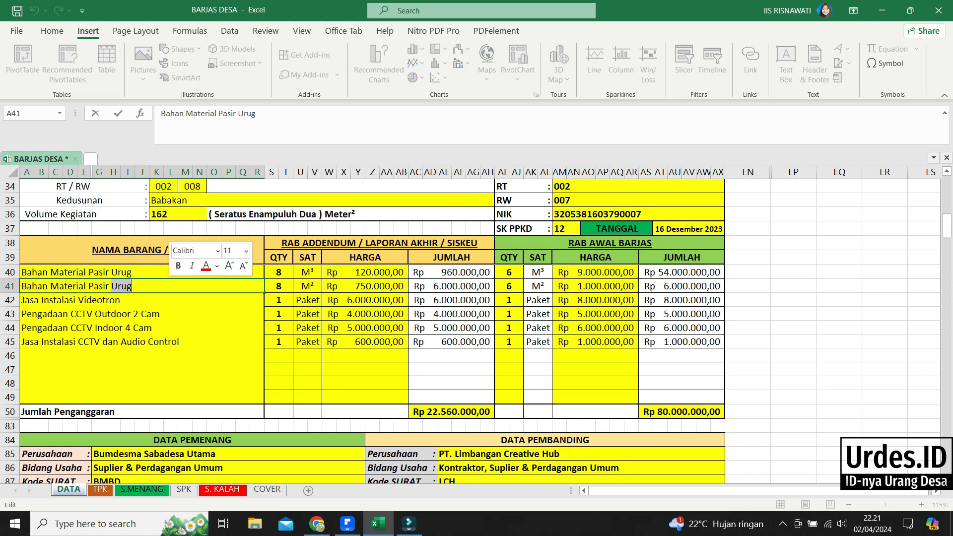
left_click(142, 315)
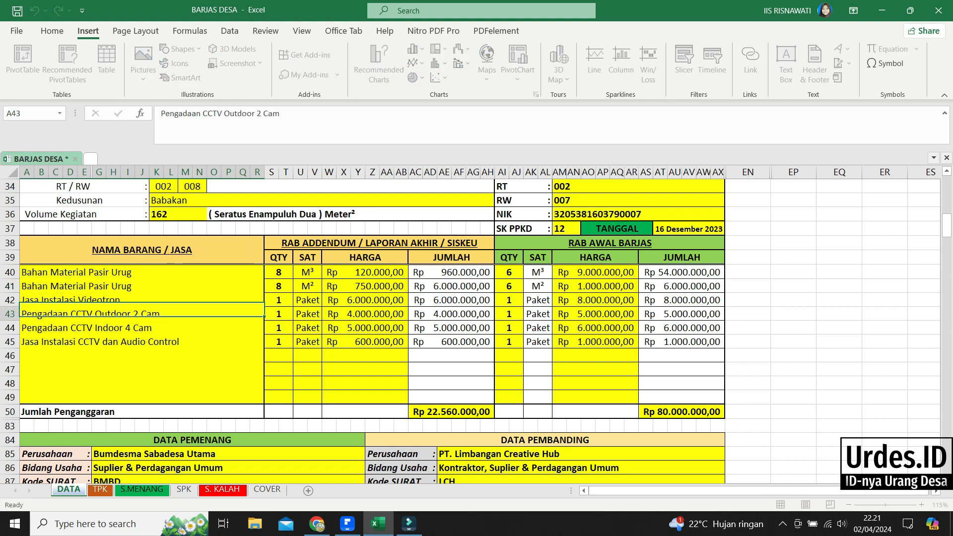
left_click(142, 287)
double_click(120, 286)
double_click(120, 286)
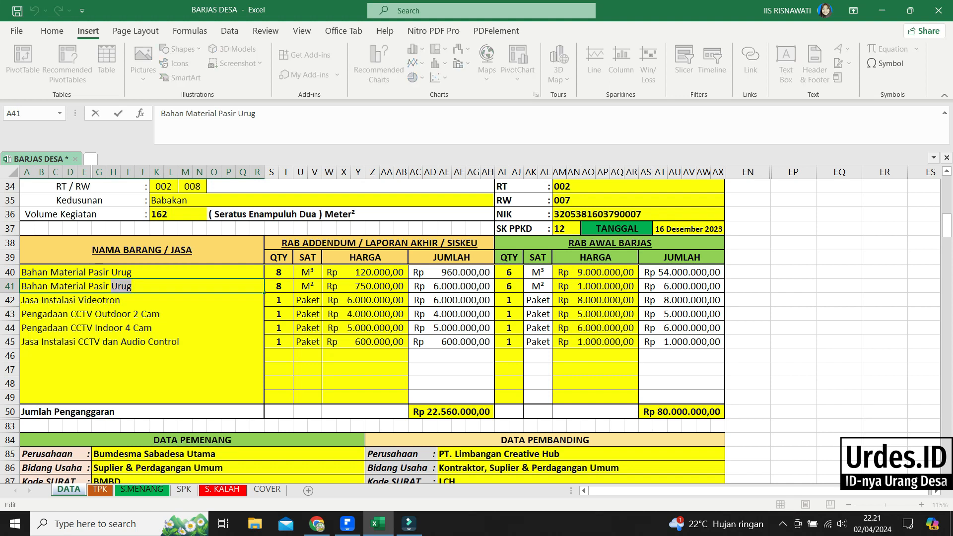
left_click_drag(94, 286, 166, 286)
type("apan Be")
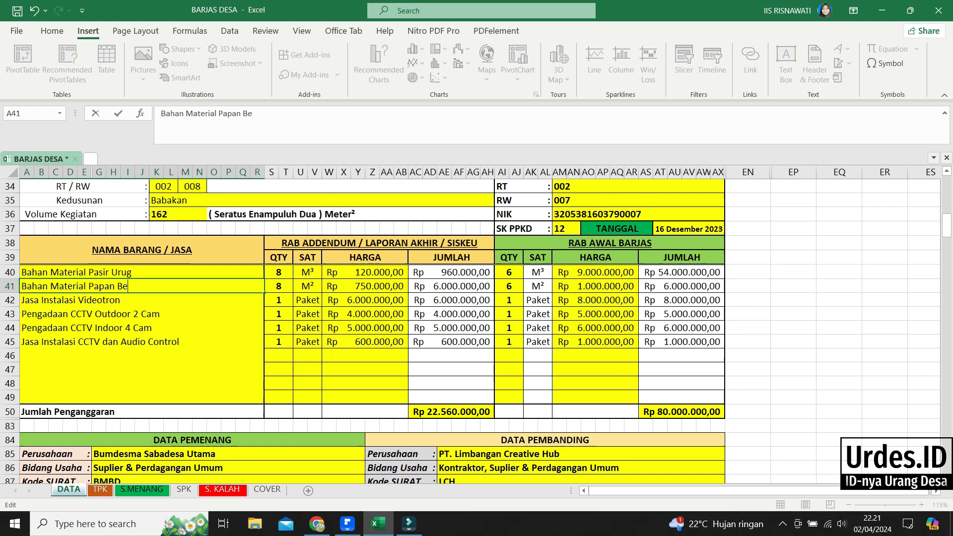
type("gisting")
key("Tab")
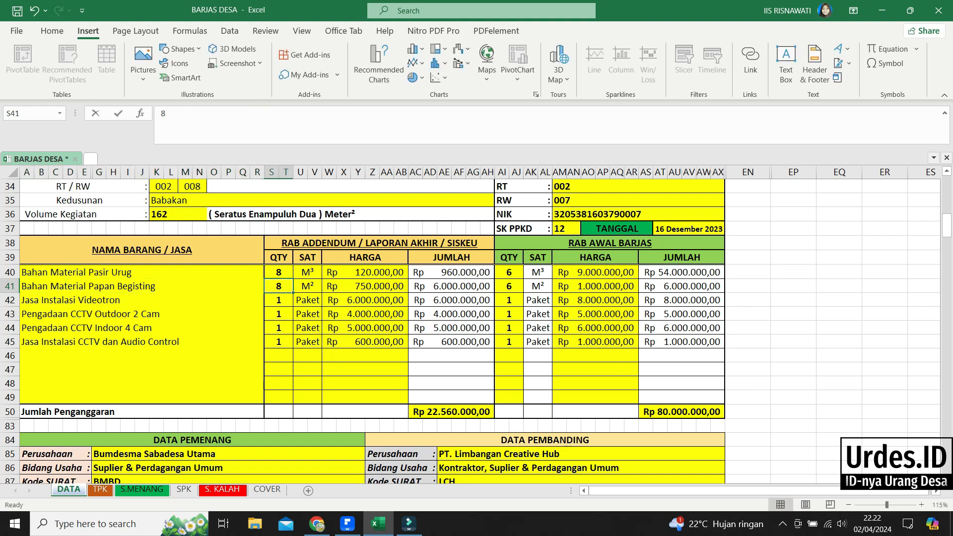
- Set the Papan Begisting item's addendum quantity to 1 and copy the M³ unit to it from the Pasir Urug row
type("1")
key("Tab")
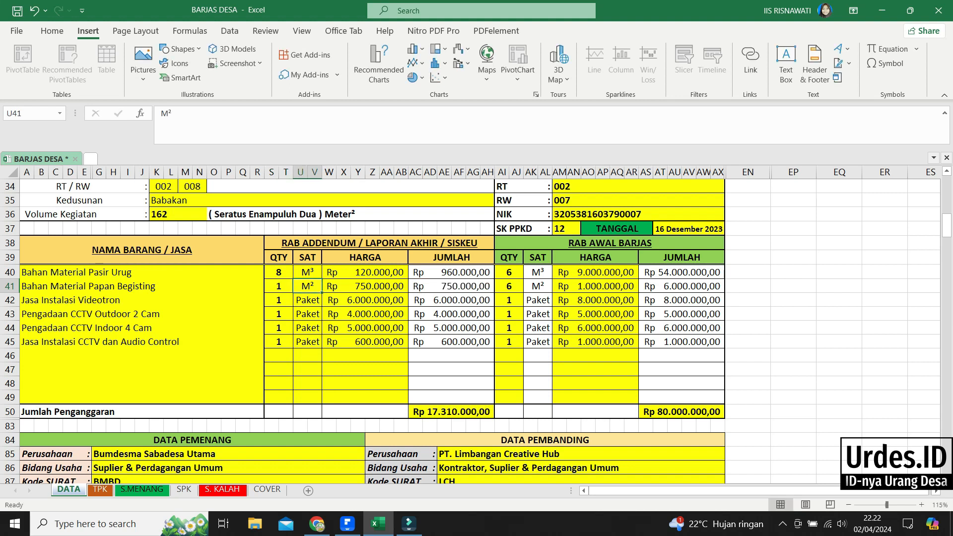
key("Up")
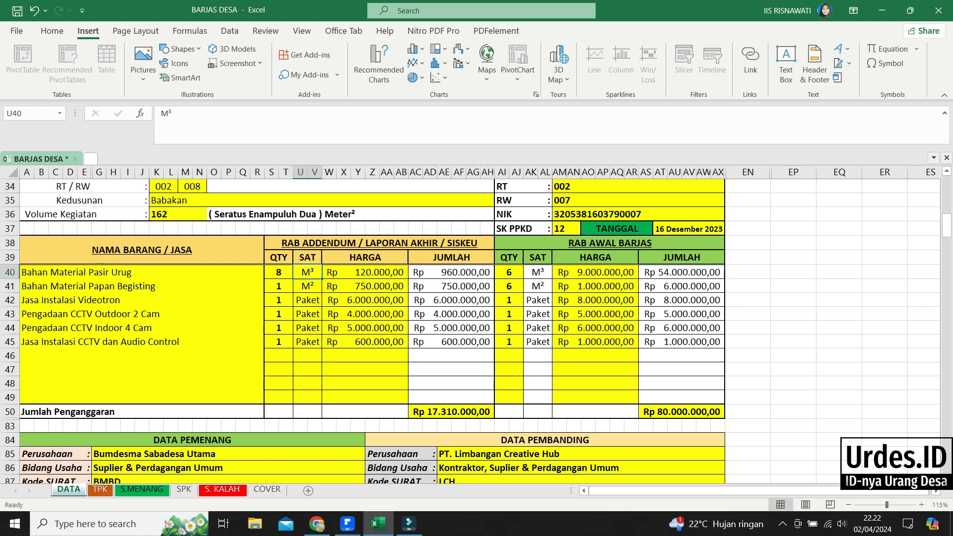
key("ctrl+c")
key("Down")
key("ctrl+c")
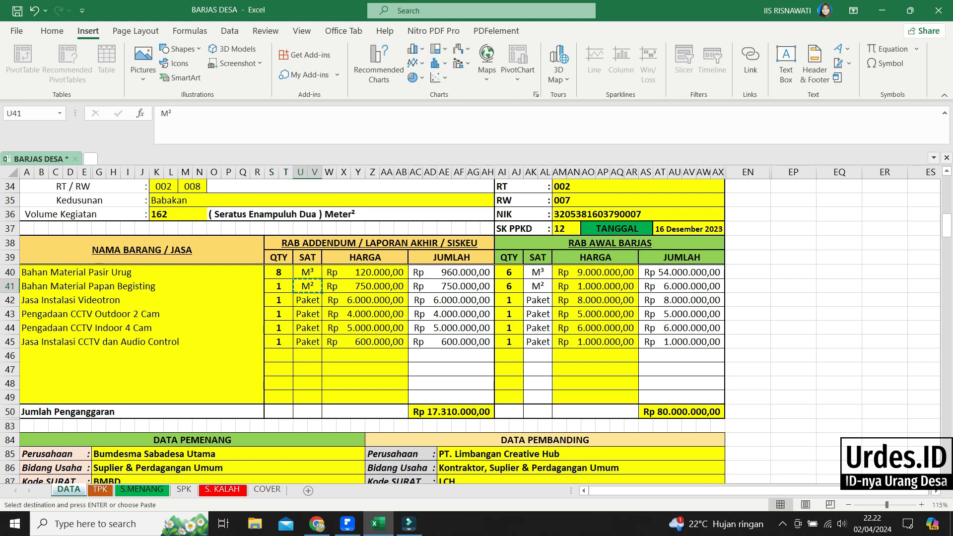
key("shift+Up")
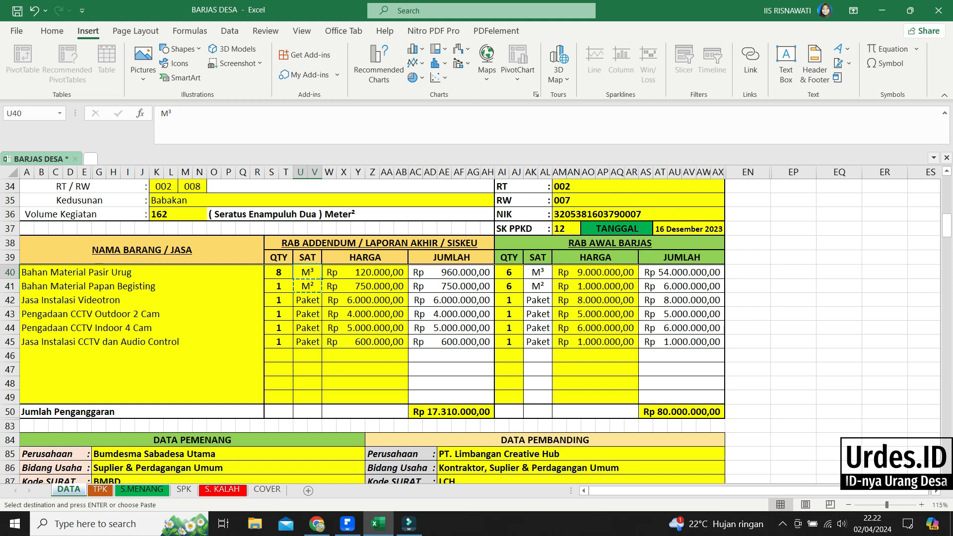
key("ctrl+c")
key("shift+Down")
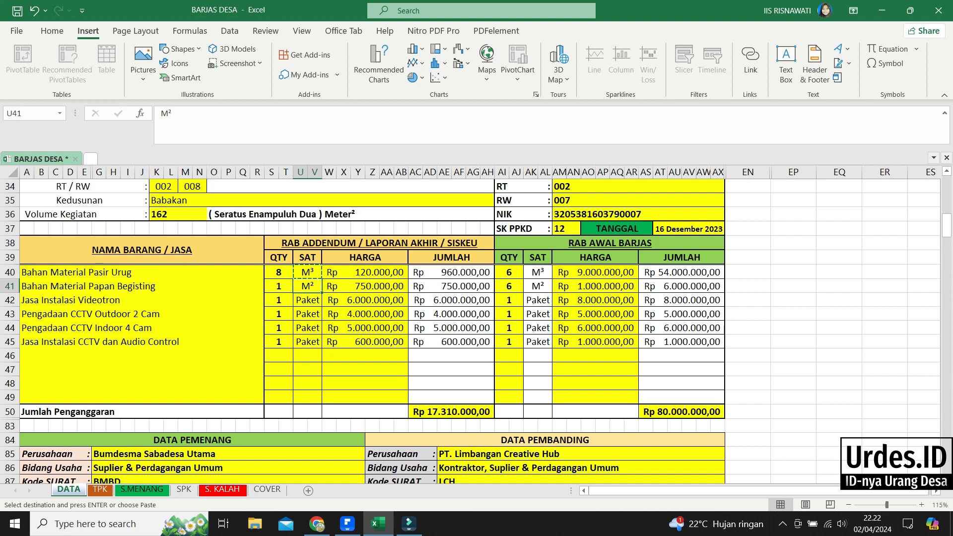
key("ctrl+v")
- Set the addendum HARGA of Bahan Material Papan Begisting to 1800000
key("Right")
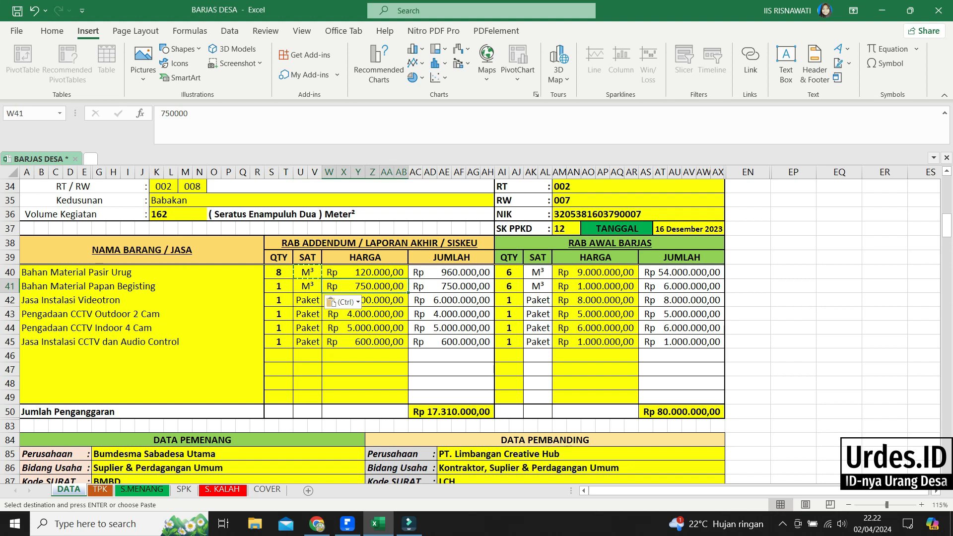
type("1800000")
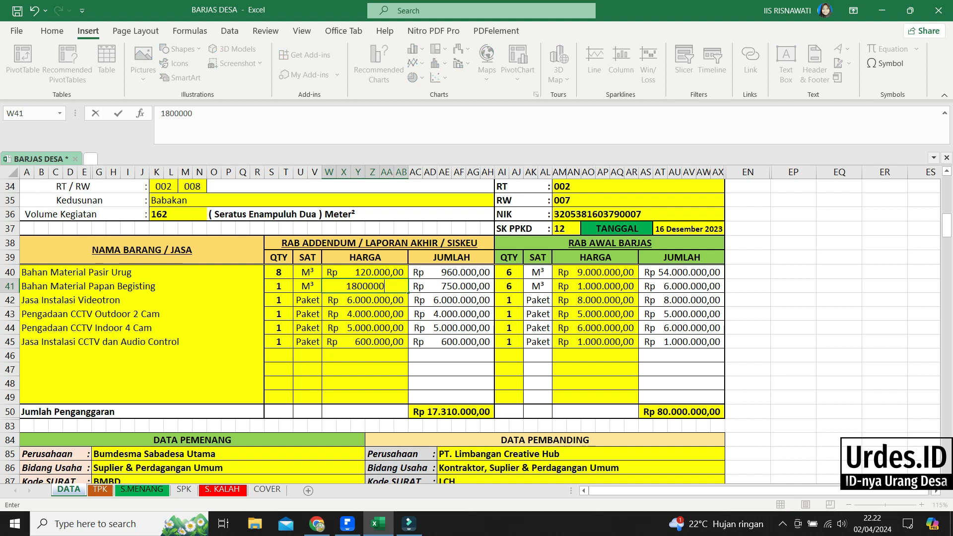
key("Return")
- Replace the third item name, Jasa Instalasi Videotron, with "Bahan Material Readymix K-175"
left_click(142, 300)
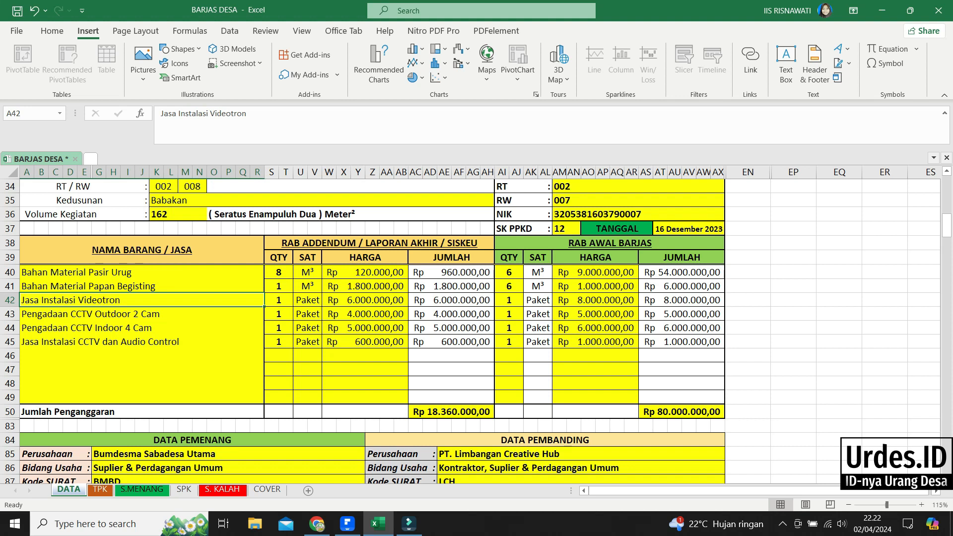
type("Bahan Material Read")
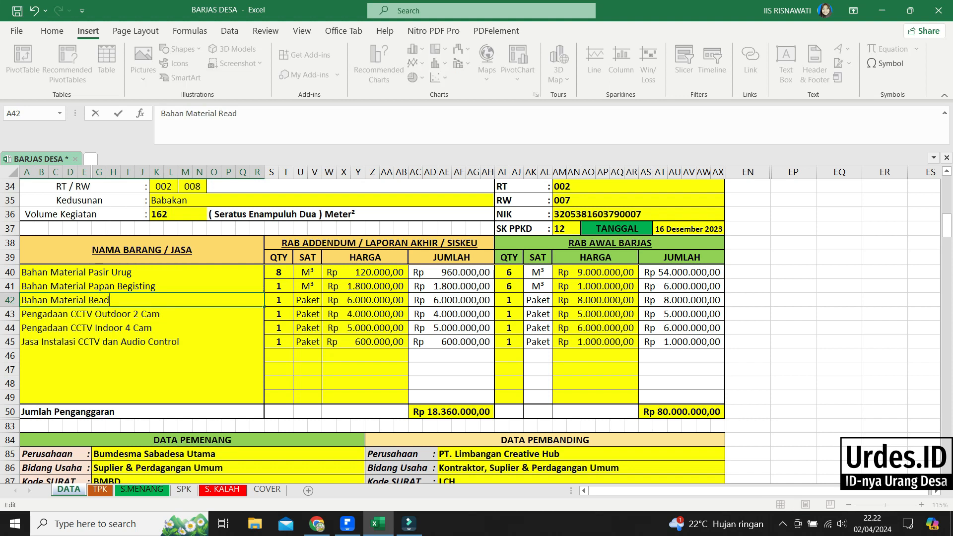
type("ymix K-175")
key("Tab")
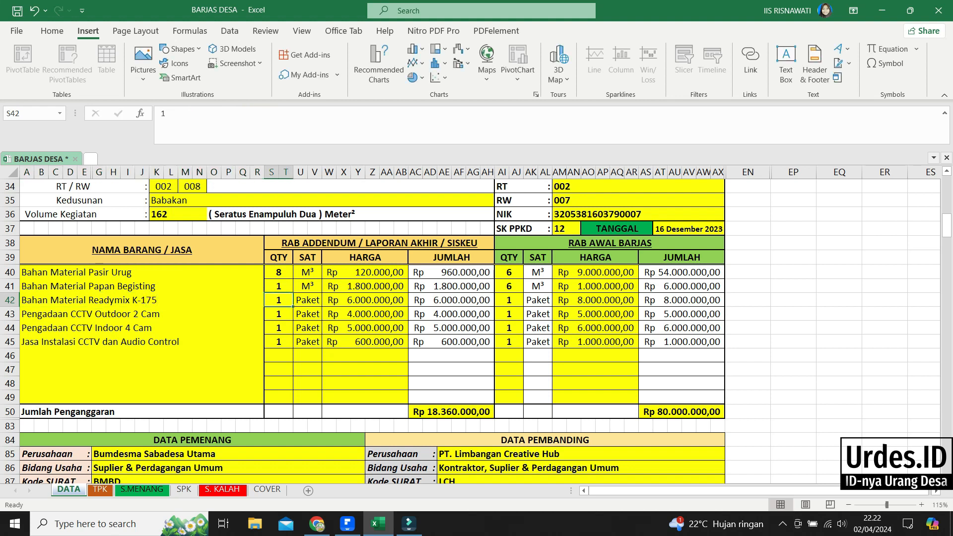
- Set the Readymix K-175 item's addendum quantity to 16 and its unit to M³
type("16")
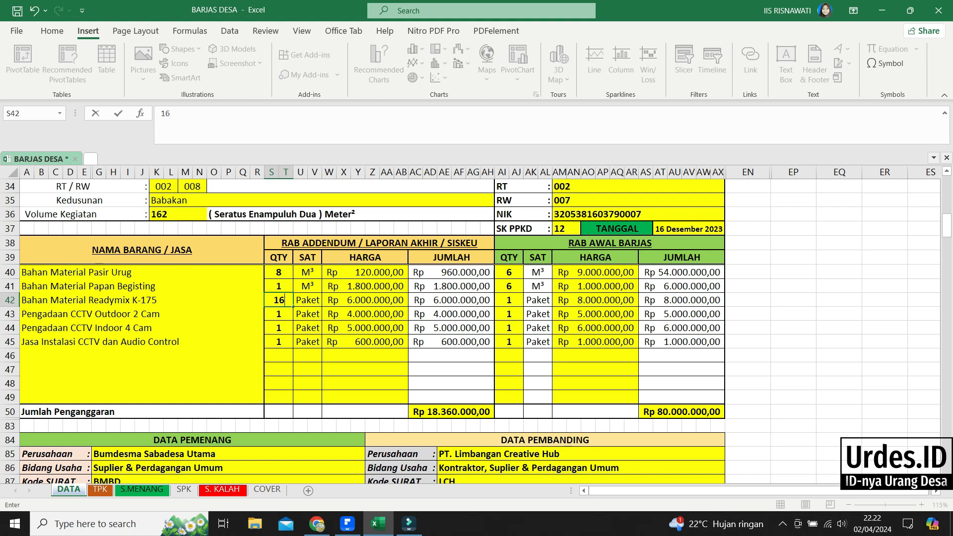
key("Tab")
key("F2")
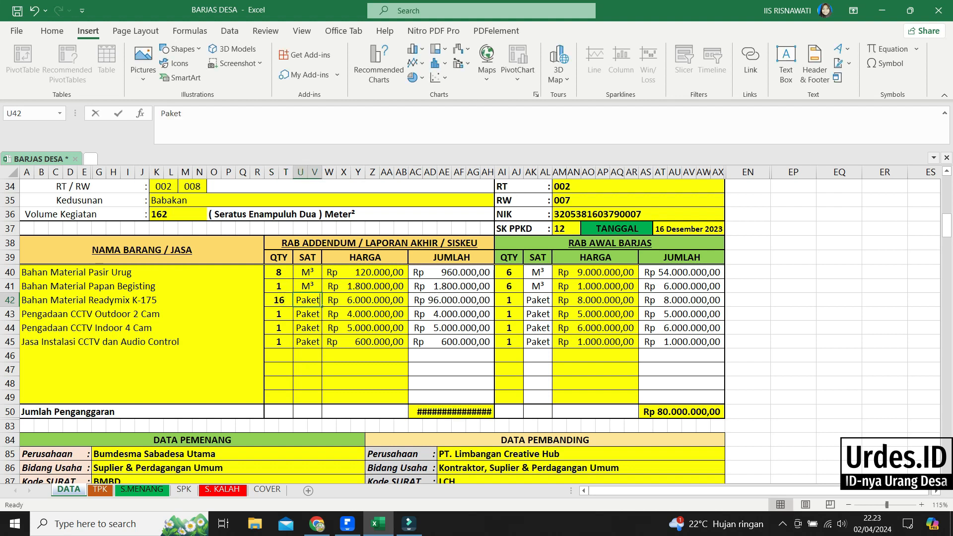
type("M³")
key("Tab")
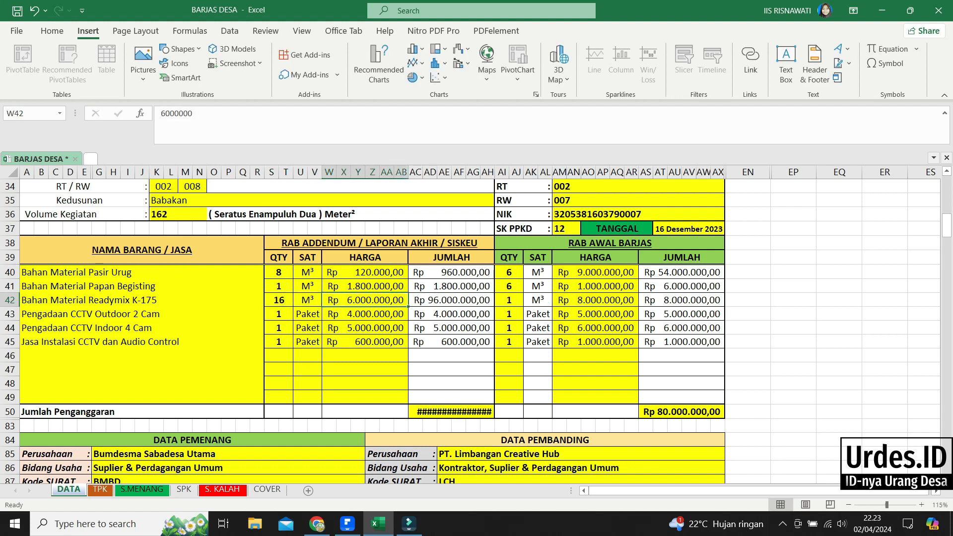
- Set the addendum HARGA of Bahan Material Readymix K-175 to 850000 and select that row's RAB AWAL BARJAS quantity
type("100000")
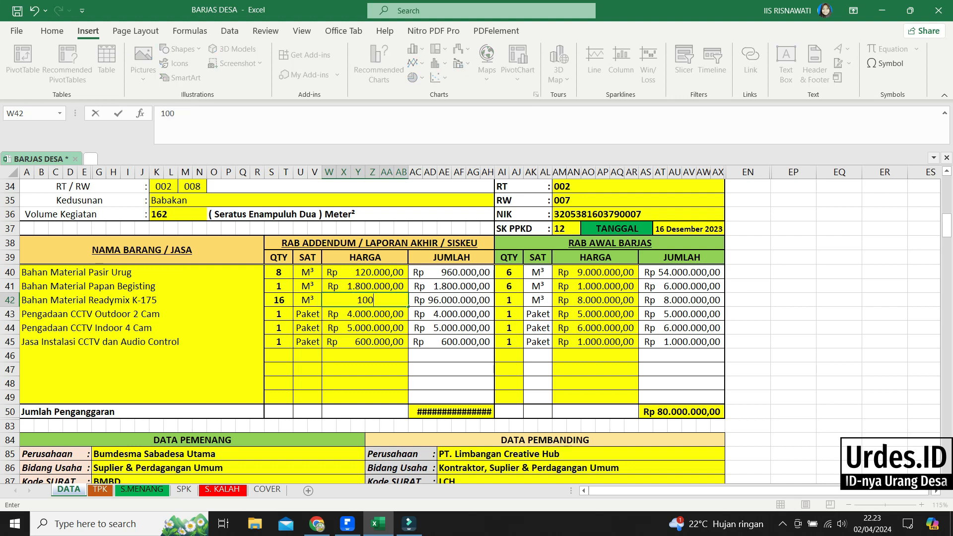
key("BackSpace")
key("BackSpace")
key("BackSpace")
key("BackSpace")
key("BackSpace")
key("BackSpace")
type("850000")
left_click(509, 300)
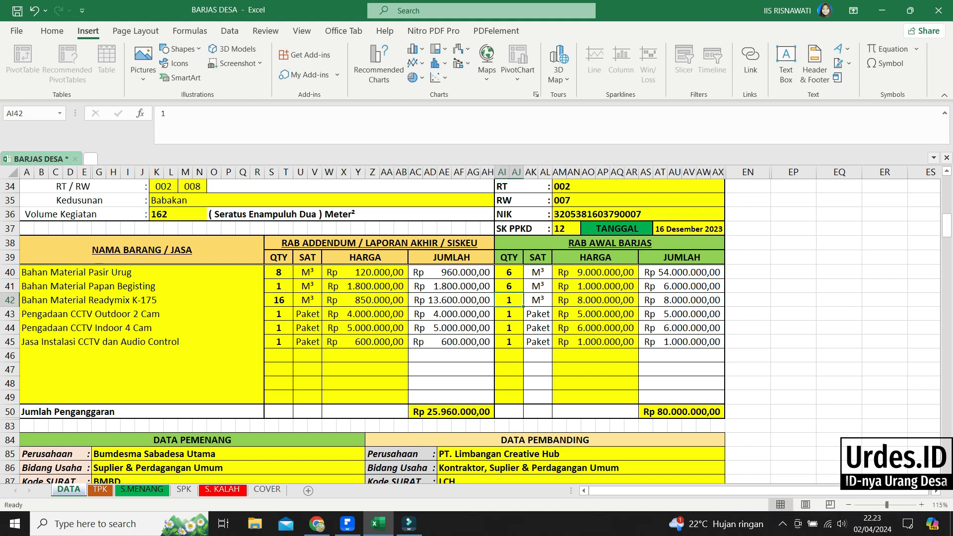
- Recheck Contoh RAB.pdf and clear the two CCTV procurement names and Jasa Instalasi CCTV dan Audio Control from the workbook's item list
key("alt+Tab")
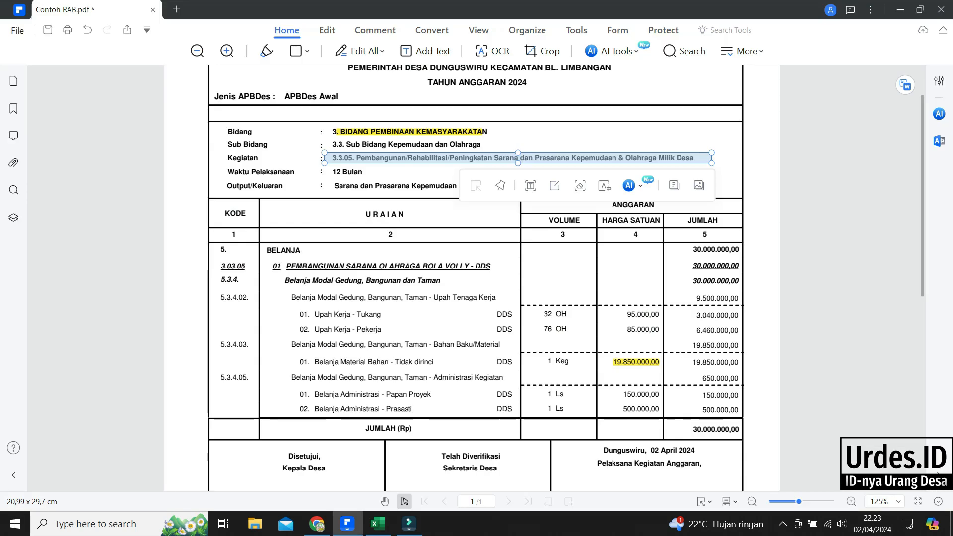
key("alt+Tab")
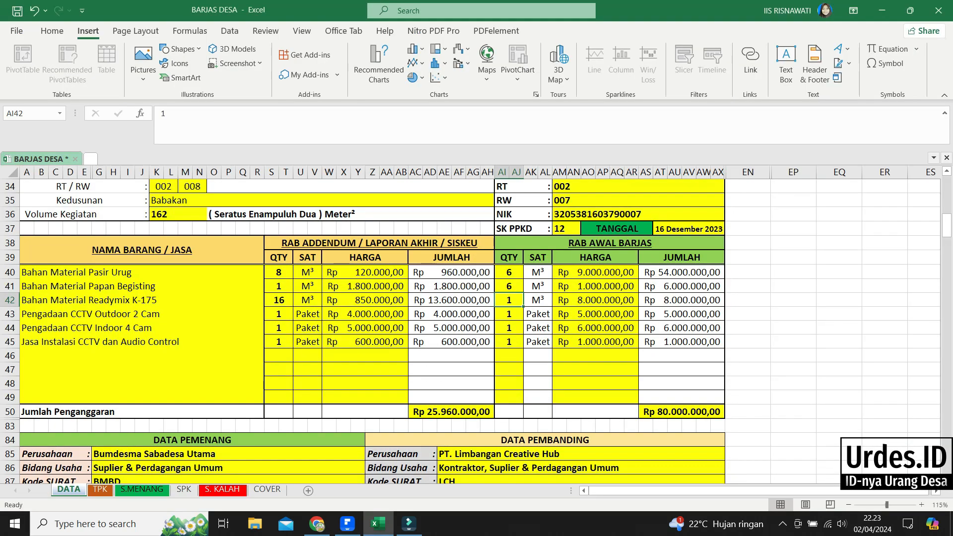
left_click(142, 315)
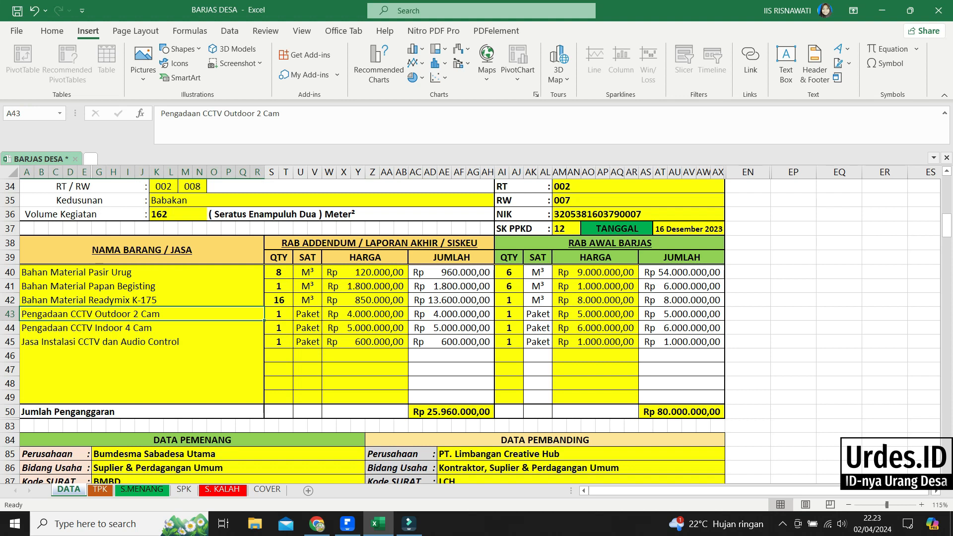
key("Delete")
key("Down")
key("Delete")
key("Down")
key("Delete")
key("Down")
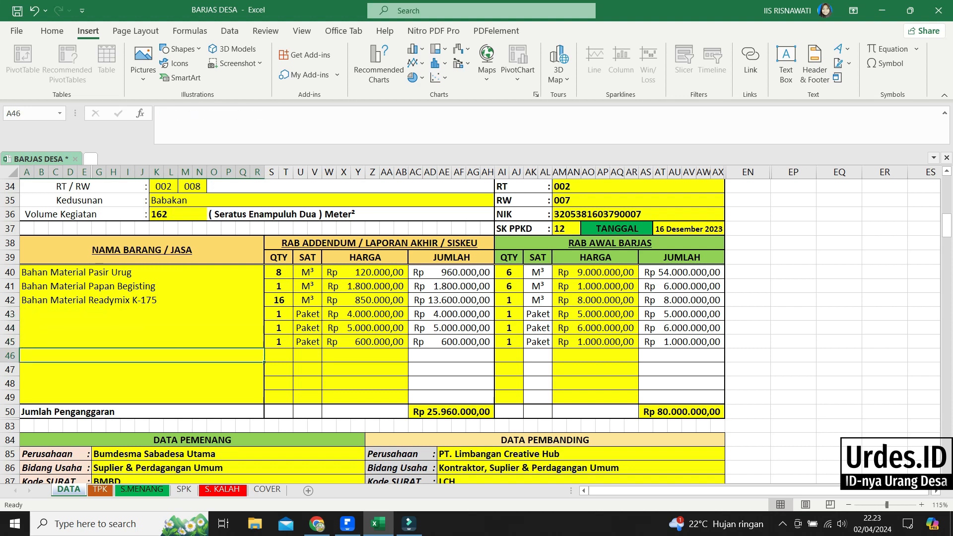
- Clear the addendum quantities and units in rows 43 to 45 of the budget table
left_click(278, 314)
key("Delete")
key("Down")
key("Delete")
key("Down")
key("Delete")
left_click(308, 314)
key("Delete")
key("Down")
key("Delete")
key("Down")
key("Delete")
- Clear the addendum HARGA values in rows 43 to 45
left_click(365, 314)
key("Delete")
key("Down")
key("Delete")
key("Down")
key("Delete")
- Clear the RAB AWAL BARJAS quantities and HARGA values in rows 43 to 45
left_click_drag(509, 314, 508, 342)
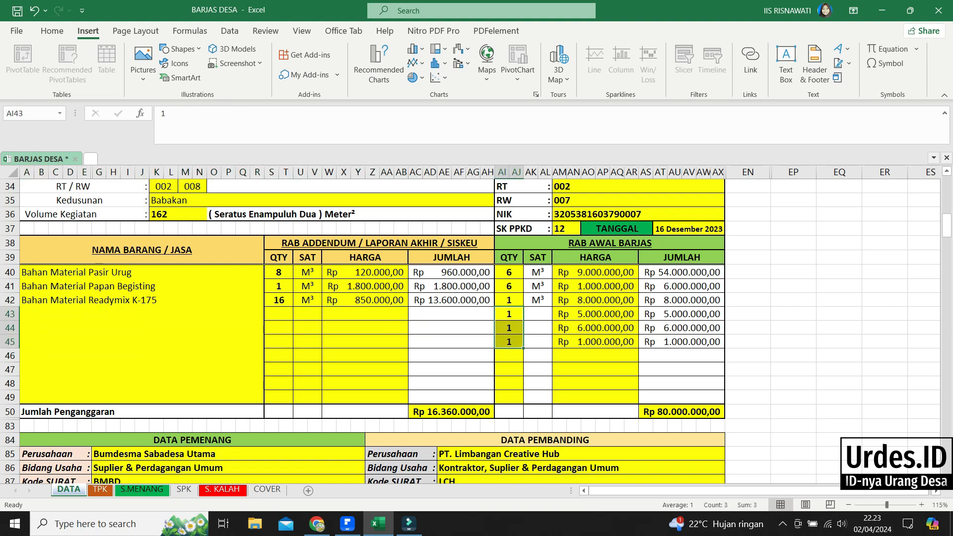
key("Delete")
left_click_drag(595, 314, 595, 342)
key("Delete")
left_click(595, 370)
- Enter "Bahan Material Jaring" as the fourth item name in row 43
left_click(142, 314)
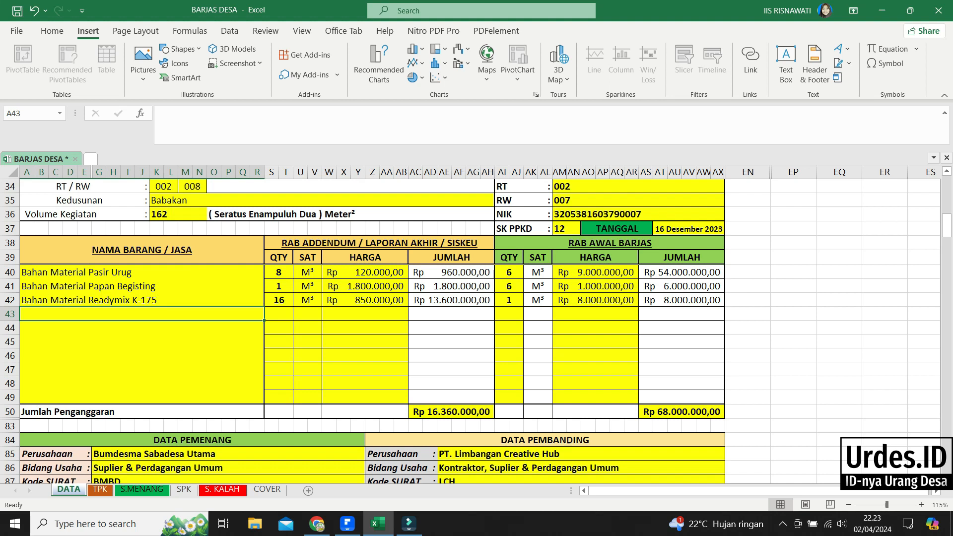
type("Bahan Material Readymix K-176")
key("BackSpace")
key("BackSpace")
key("BackSpace")
key("BackSpace")
key("BackSpace")
key("BackSpace")
key("BackSpace")
key("BackSpace")
key("BackSpace")
key("BackSpace")
key("BackSpace")
key("BackSpace")
key("BackSpace")
key("BackSpace")
type("Jaring")
key("Tab")
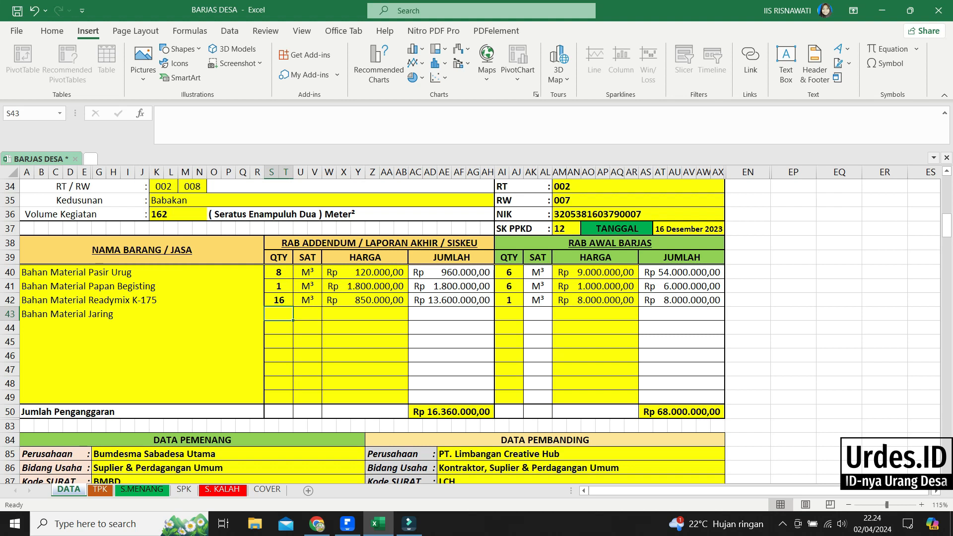
- Calculate the addendum quantity of Bahan Material Jaring with the formula =30*8
type("1")
type("=30")
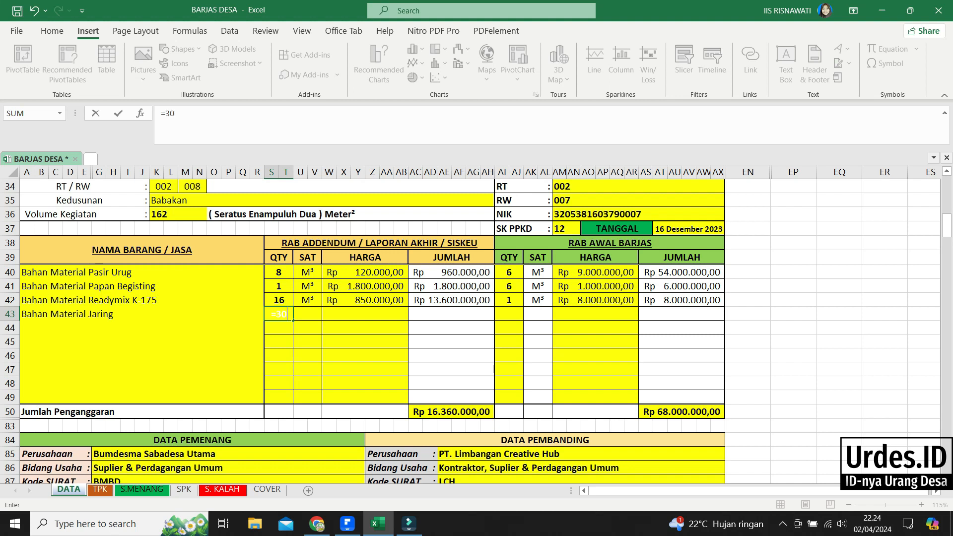
type("*8")
key("Return")
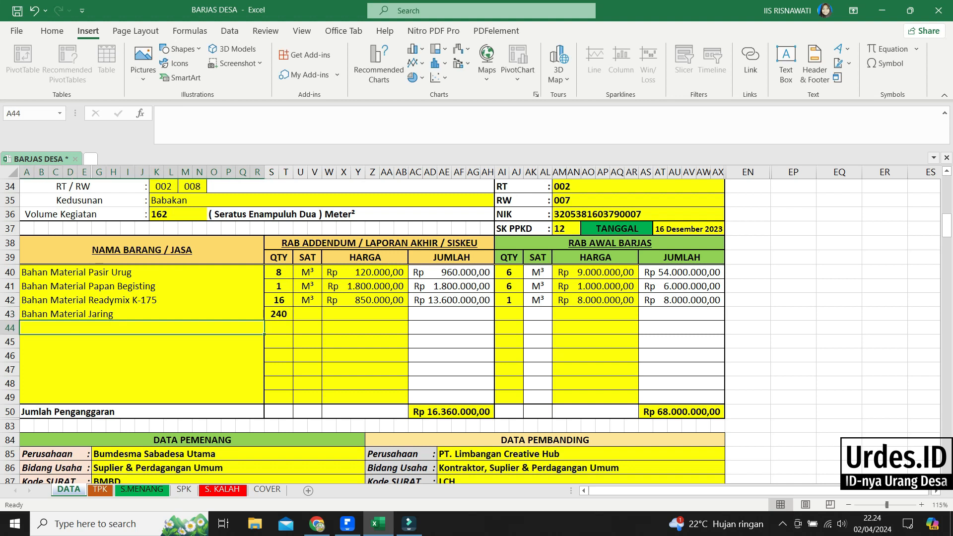
- Set the addendum unit of Bahan Material Jaring to M², using the superscript two symbol
left_click(307, 314)
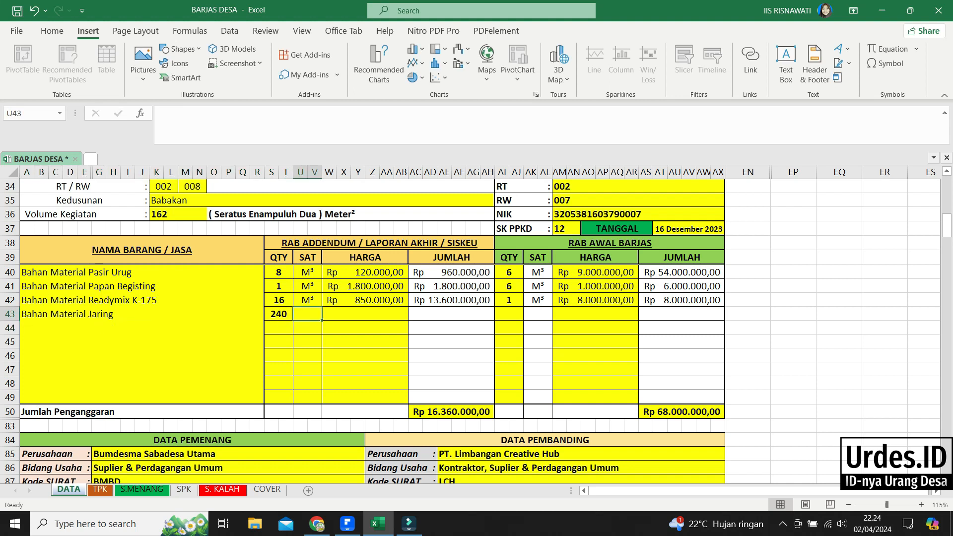
type("M³")
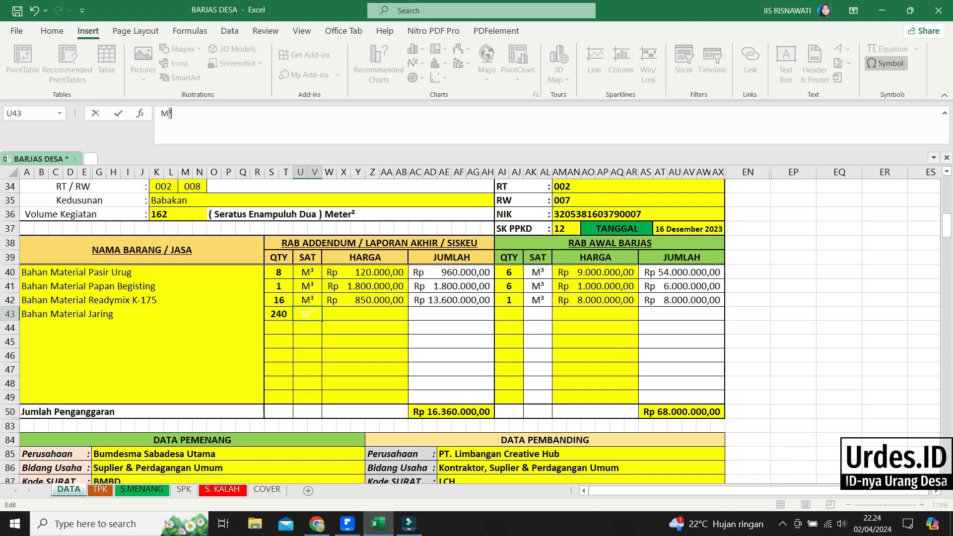
left_click(886, 63)
left_click(120, 189)
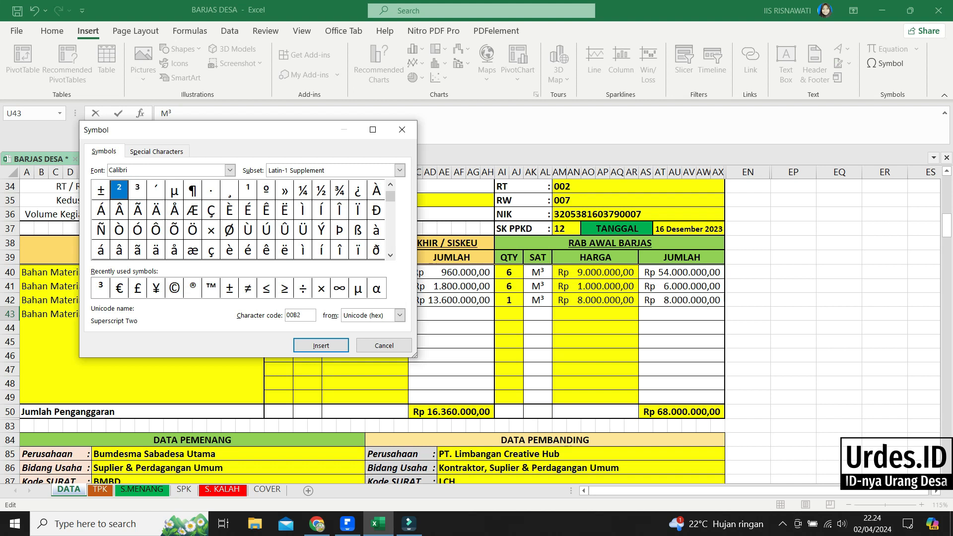
left_click(321, 345)
left_click(384, 346)
left_click(365, 369)
- Set the addendum HARGA of Bahan Material Jaring to 12500
left_click(364, 314)
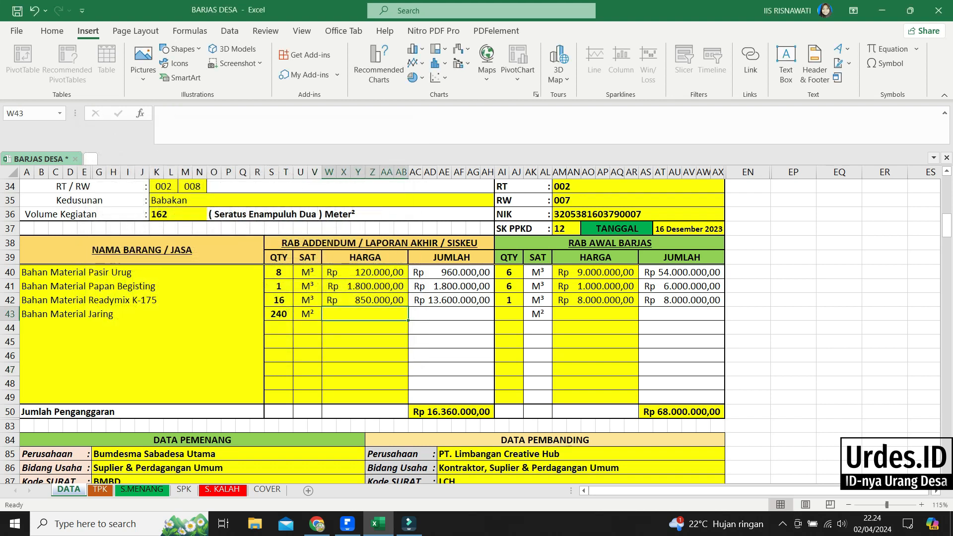
type("1")
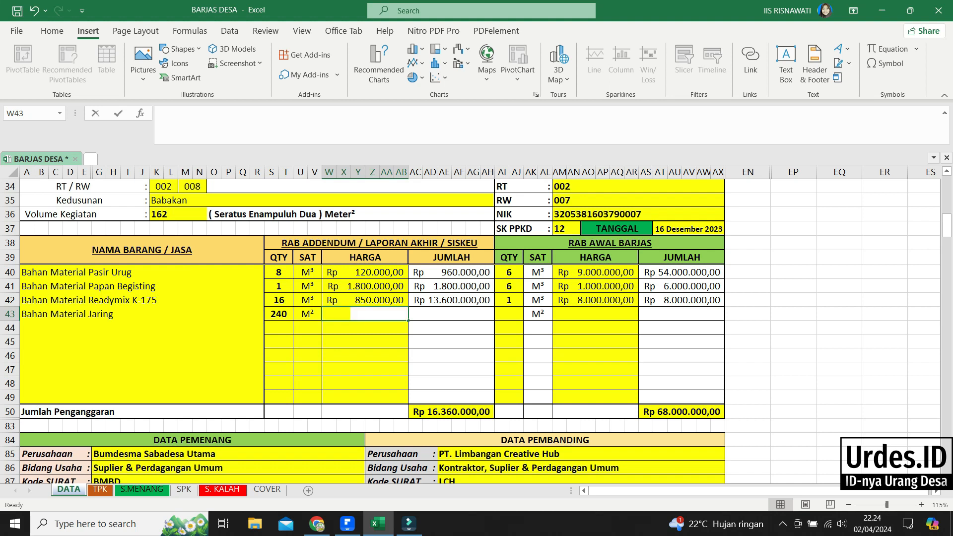
type("2.500")
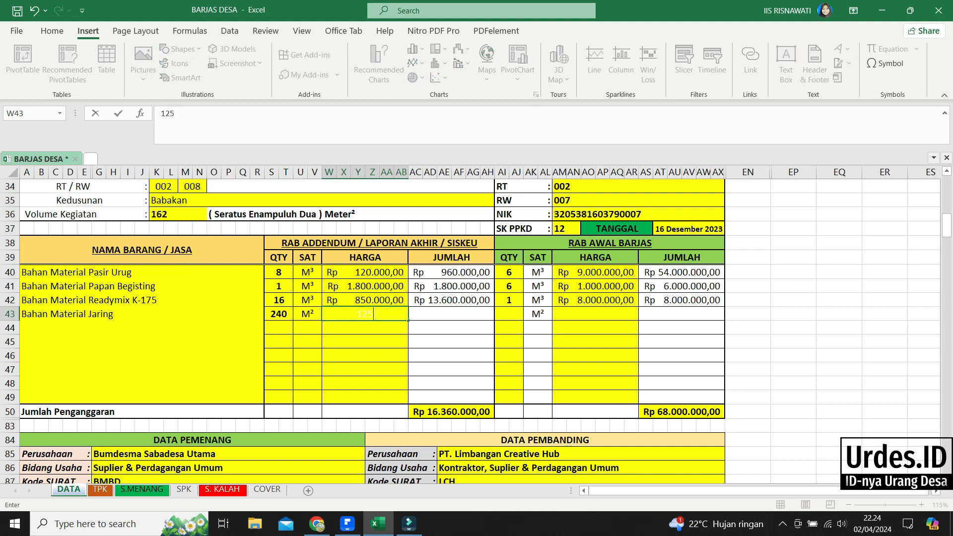
key("Return")
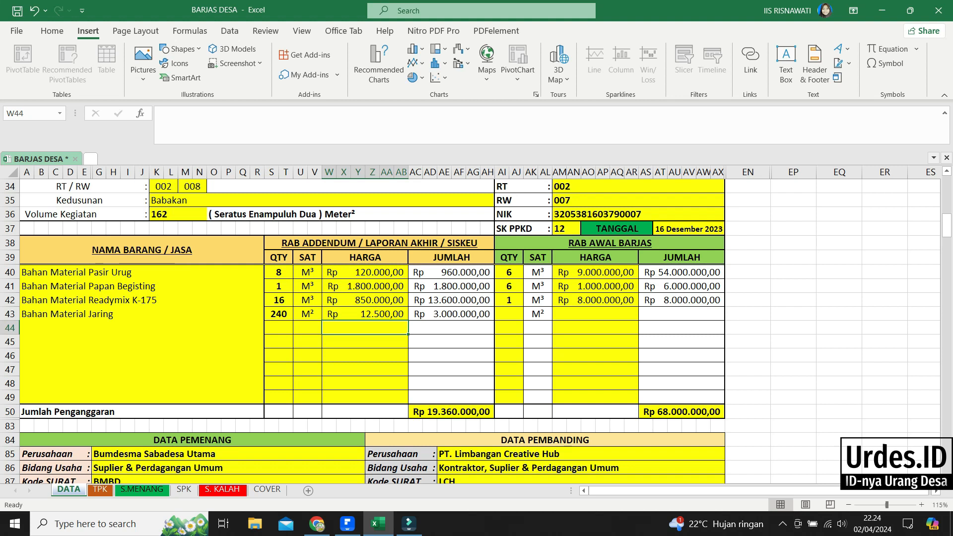
- Check the material budget in Contoh RAB.pdf and set the addendum HARGA of Bahan Material Jaring to 14500 in the workbook
key("alt+Tab")
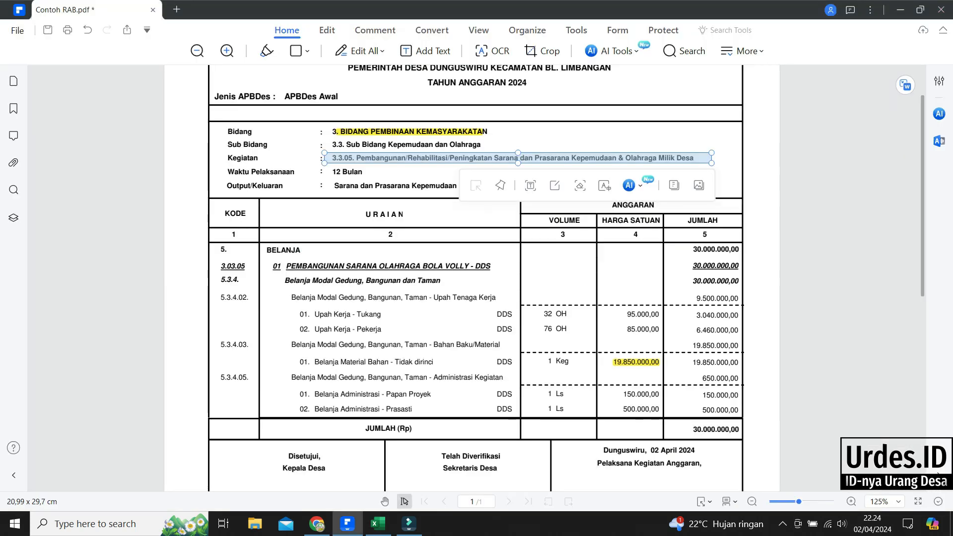
key("alt+Tab")
key("alt+Tab")
key("alt+Tab")
key("alt+Tab")
key("alt+Tab")
type("14.500")
key("Return")
- Set the addendum HARGA of Bahan Material Papan Begisting to 1810000 and check both Jumlah Penganggaran totals
type("4")
key("F2")
type("2")
key("alt+Tab")
key("alt+Tab")
key("BackSpace")
type("1810000")
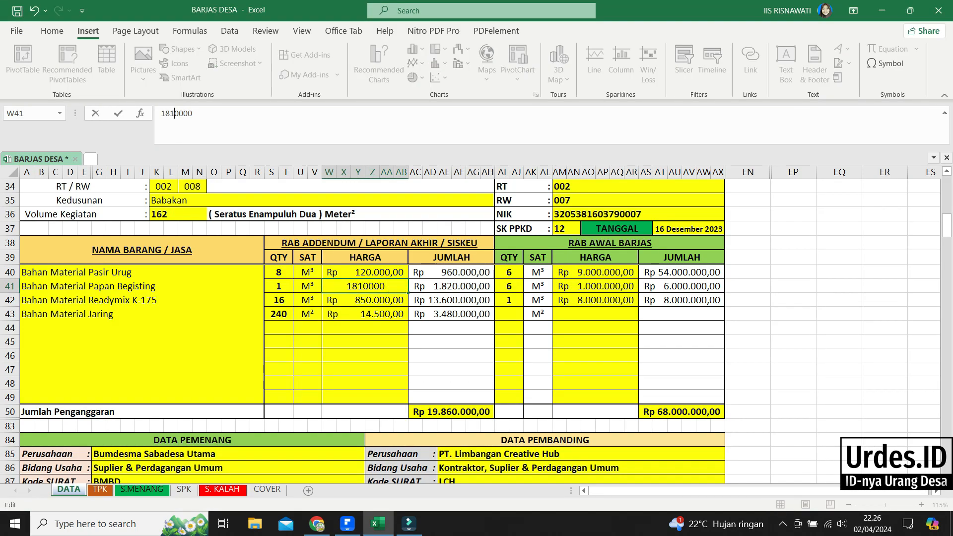
key("Return")
left_click(451, 412)
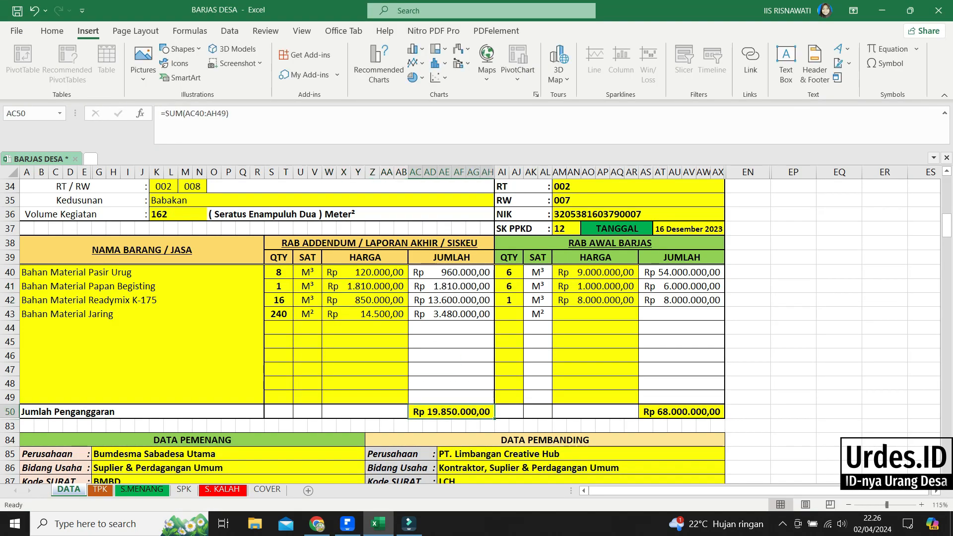
left_click(682, 412)
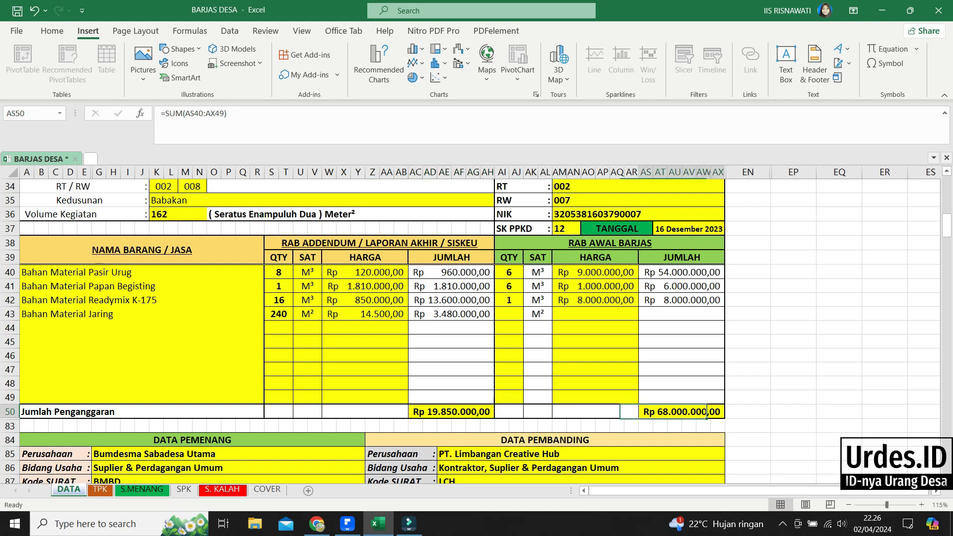
left_click(451, 412)
left_click(682, 412)
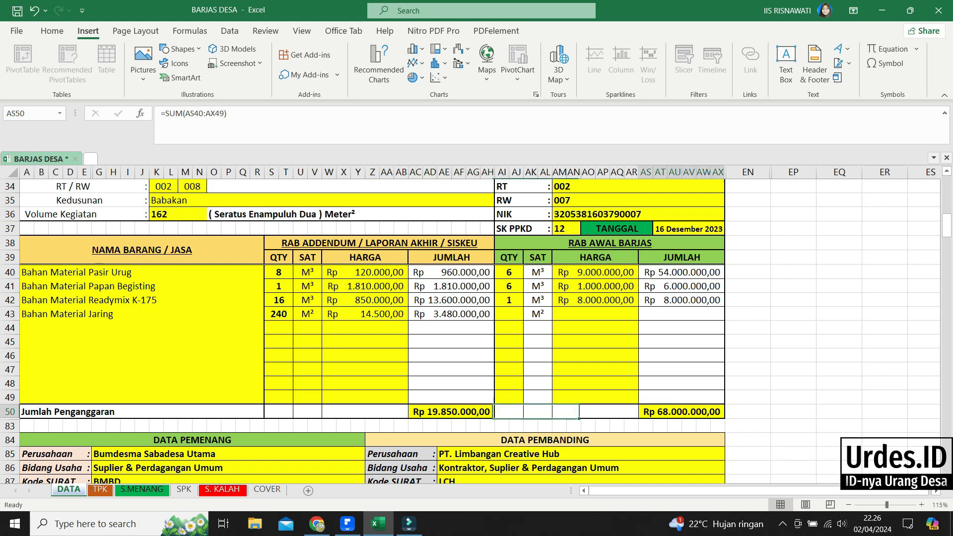
- Set the RAB AWAL BARJAS quantity of Bahan Material Pasir Urug to 7
left_click(509, 314)
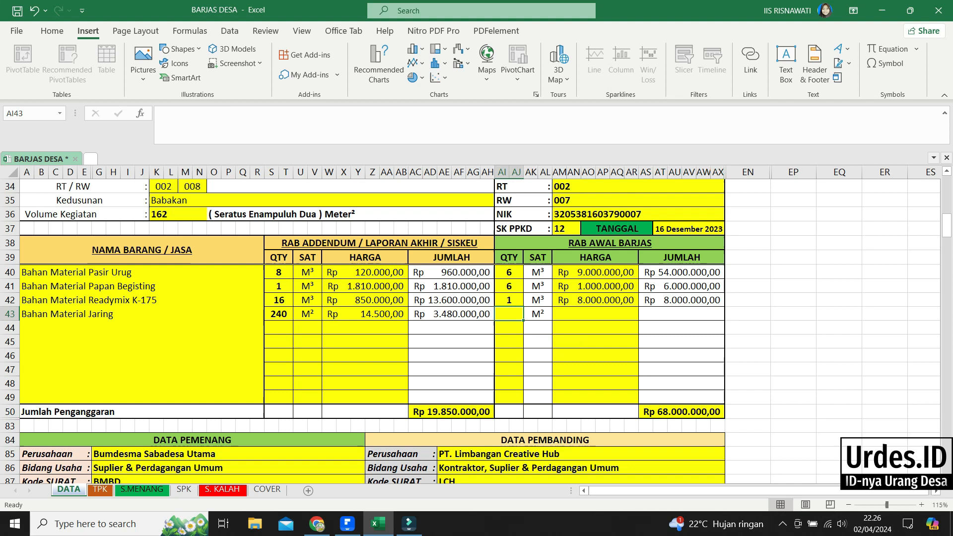
left_click(508, 272)
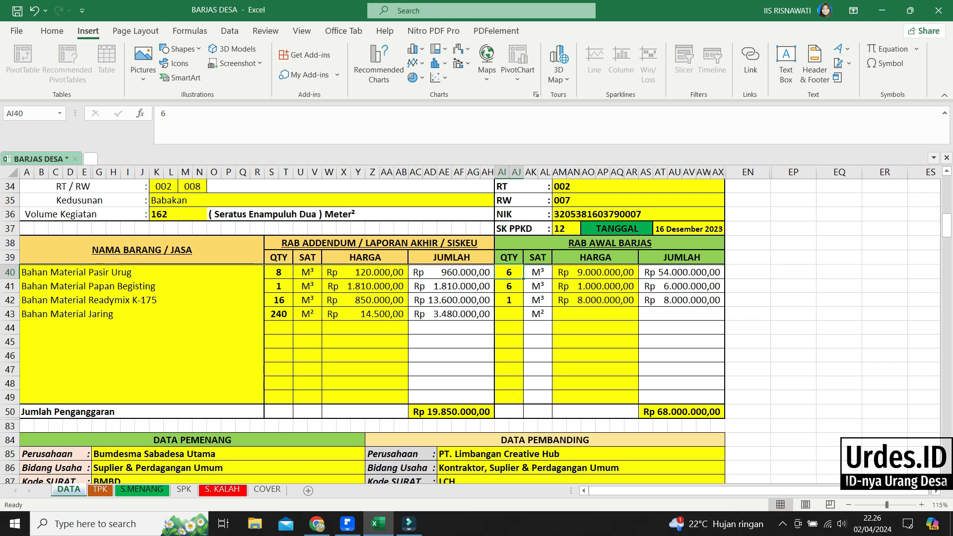
key("F2")
key("BackSpace")
type("7")
key("Return")
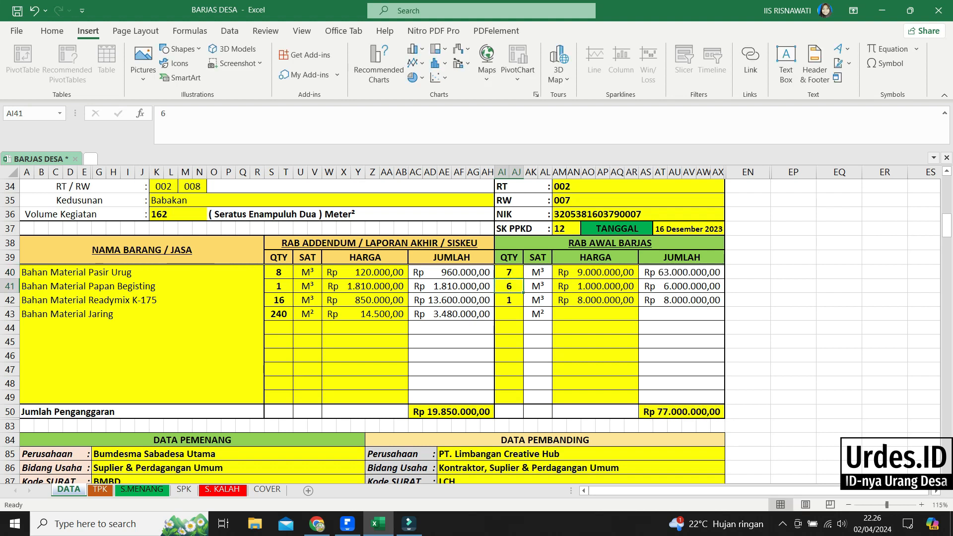
- Set the RAB AWAL BARJAS quantities of Bahan Material Papan Begisting to 1 and Bahan Material Jaring to 240
key("F2")
type("1")
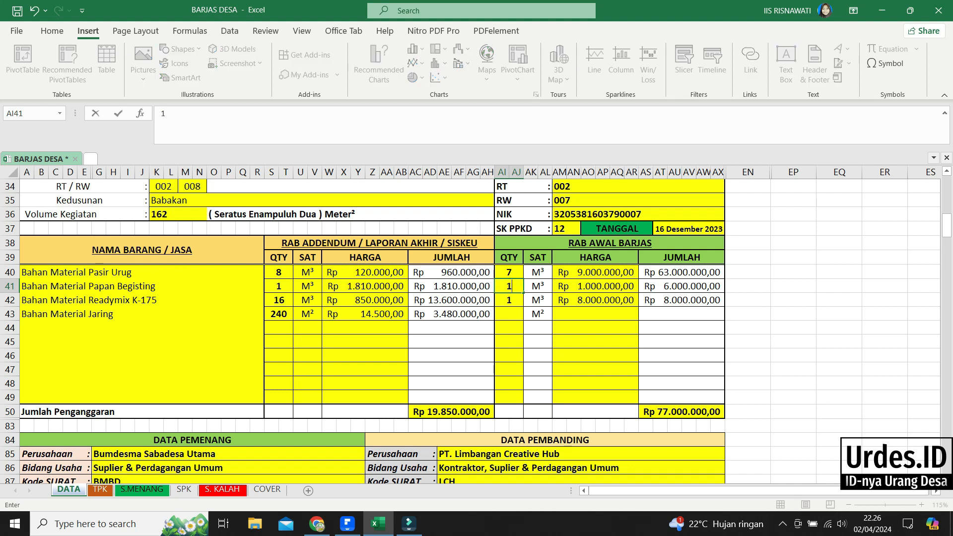
key("Return")
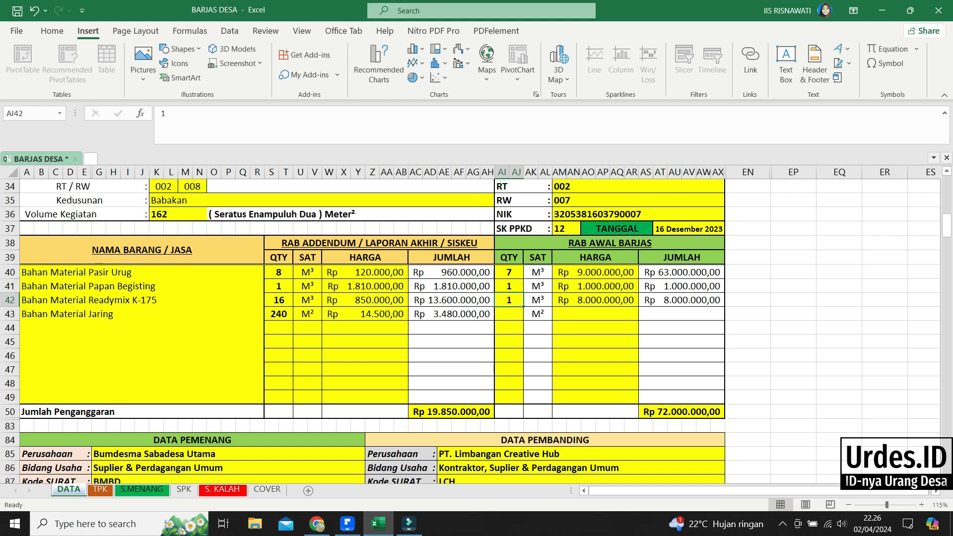
key("Down")
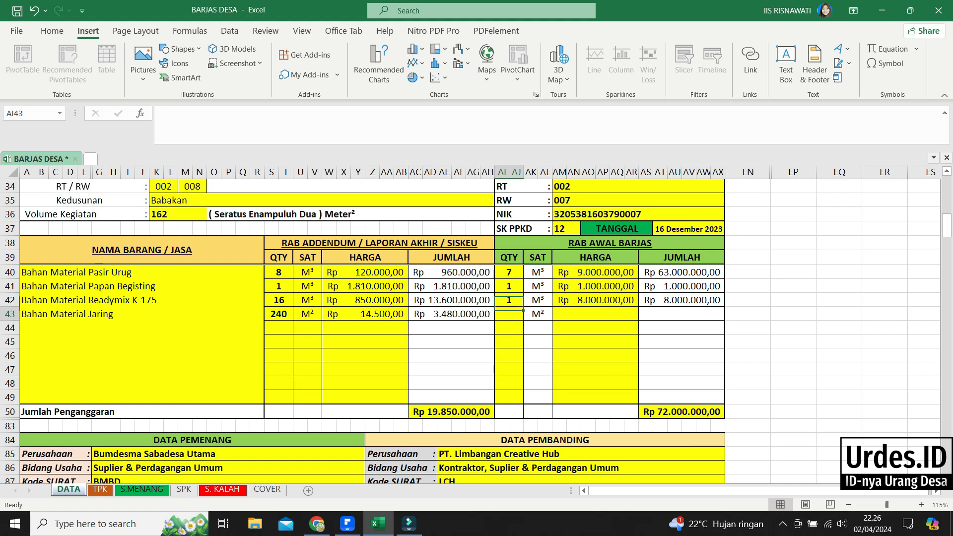
key("BackSpace")
type("240")
key("Return")
- Set the RAB AWAL BARJAS quantities of Bahan Material Pasir Urug to 6 and Bahan Material Readymix K-175 to 14
key("Up")
key("Up")
key("Up")
key("Up")
type("6")
key("Return")
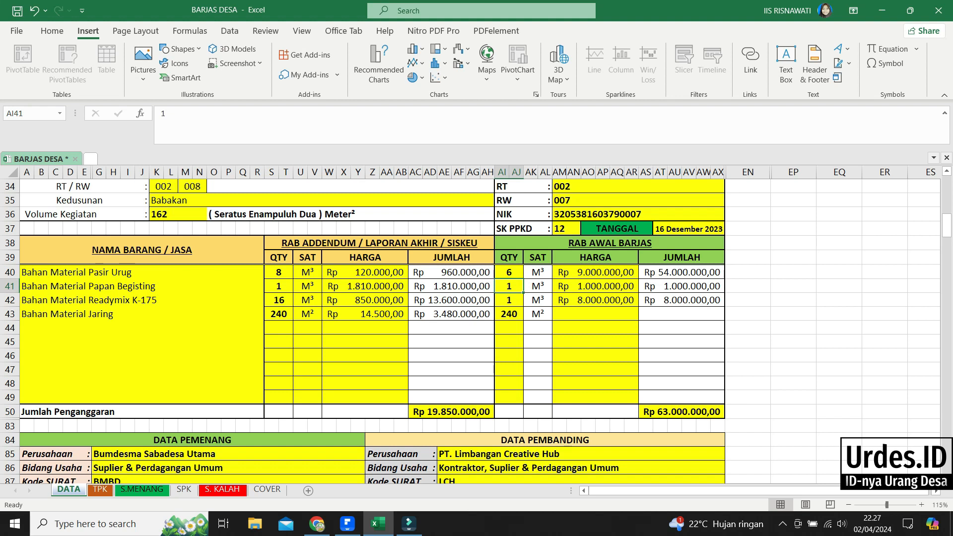
key("Down")
type("14")
key("Return")
- Set the RAB AWAL BARJAS HARGA values to 200000 for Pasir Urug, 2000000 for Papan Begisting, 900000 for Readymix K-175 and 15000 for Jaring
key("Right")
key("Right")
key("Up")
key("Up")
key("Up")
type("200000")
key("Return")
type("2000000")
key("Return")
type("900000")
key("Return")
type("15000")
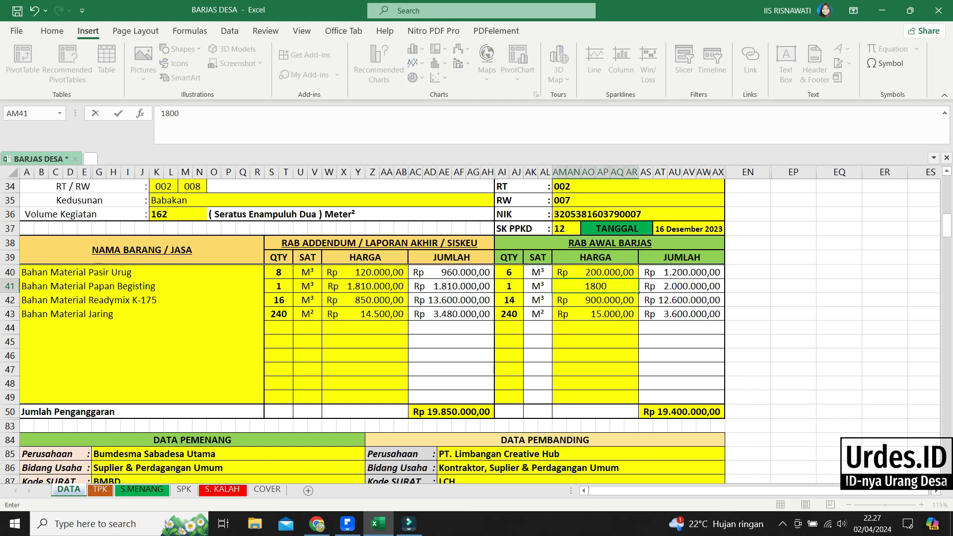
- Set the RAB AWAL BARJAS HARGA of Papan Begisting to 1900000 and of Jaring to 16000
type("0000")
key("Return")
key("Down")
key("Down")
type("16000")
key("Return")
- Set the RAB AWAL BARJAS HARGA of Readymix K-175 to 925000 and of Pasir Urug to 160000
key("Up")
key("Up")
type("920000")
key("Return")
key("Up")
key("Up")
key("Up")
type("160000")
key("Return")
key("Down")
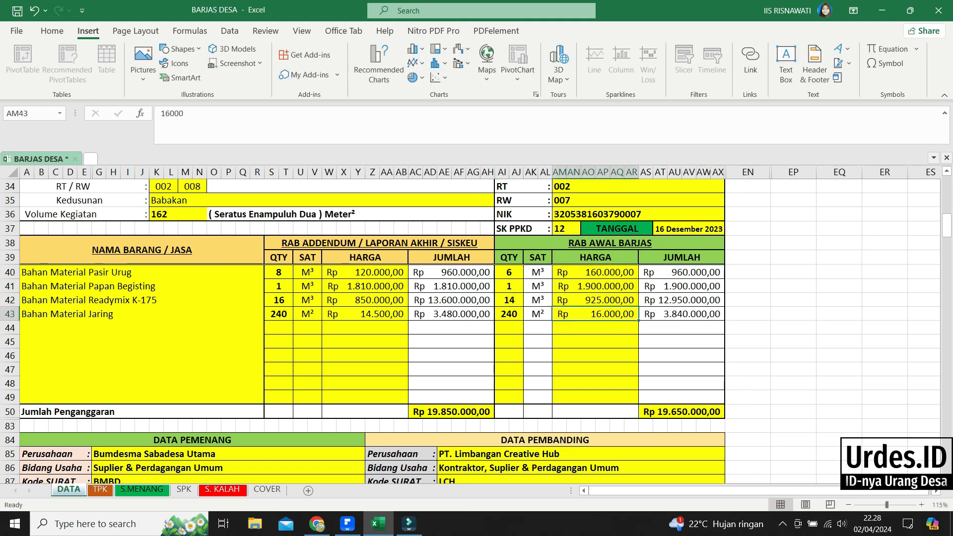
- Set the RAB AWAL BARJAS HARGA values to 940000 for Readymix K-175, 155000 for Pasir Urug and 1920000 for Papan Begisting
type("940000")
key("Return")
key("Up")
key("Up")
key("Up")
type("155000")
key("Return")
type("1920000")
key("Return")
left_click(748, 355)
left_click_drag(509, 272, 509, 301)
left_click(508, 327)
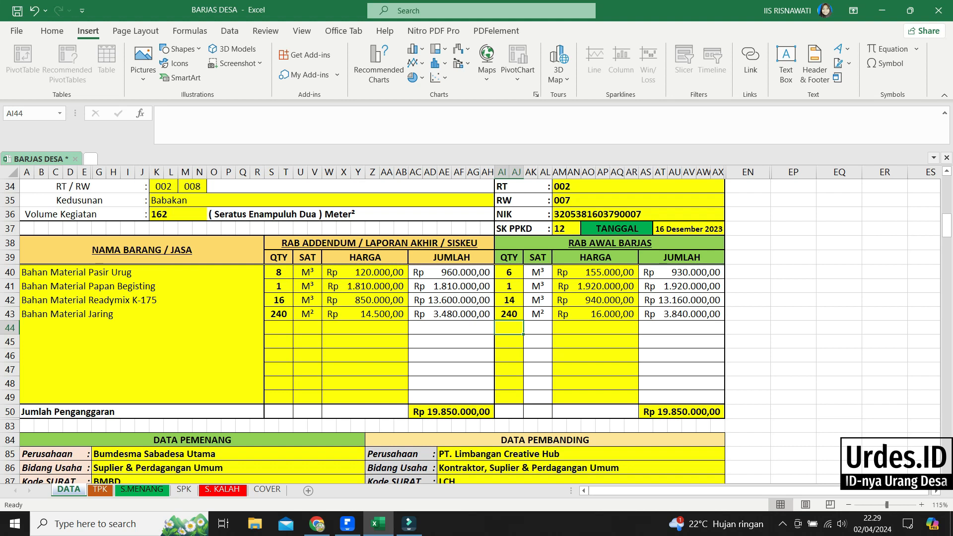
- Examine the DATA PEMENANG and DATA PEMBANDING company details down to the company representatives section
scroll(469, 332, "down", 3)
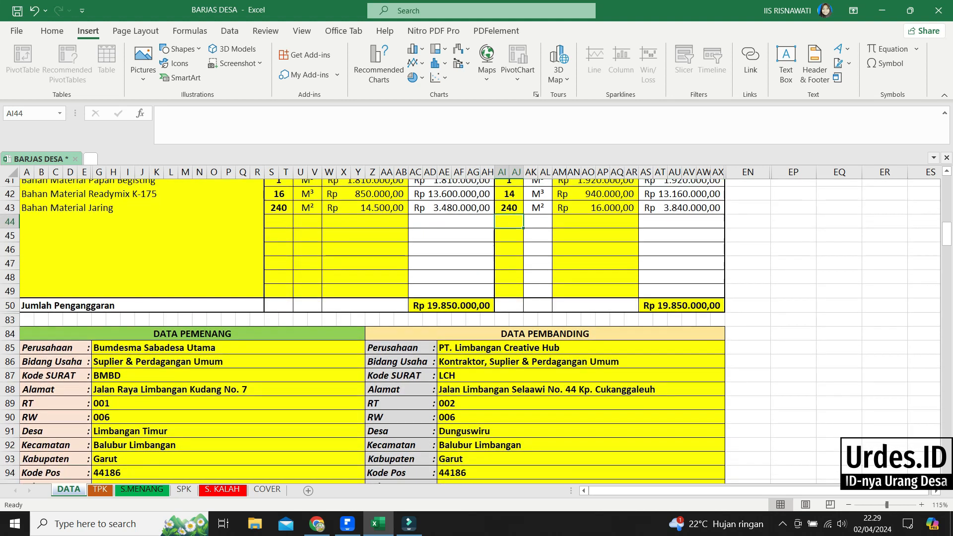
scroll(470, 331, "down", 2)
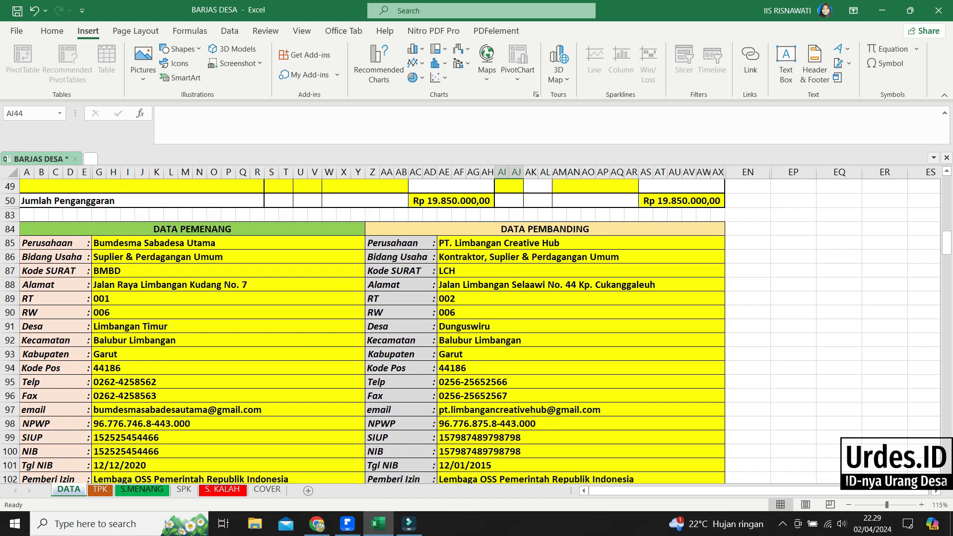
left_click(229, 243)
left_click(229, 258)
key("Down")
key("Down")
key("Down")
key("Down")
key("Down")
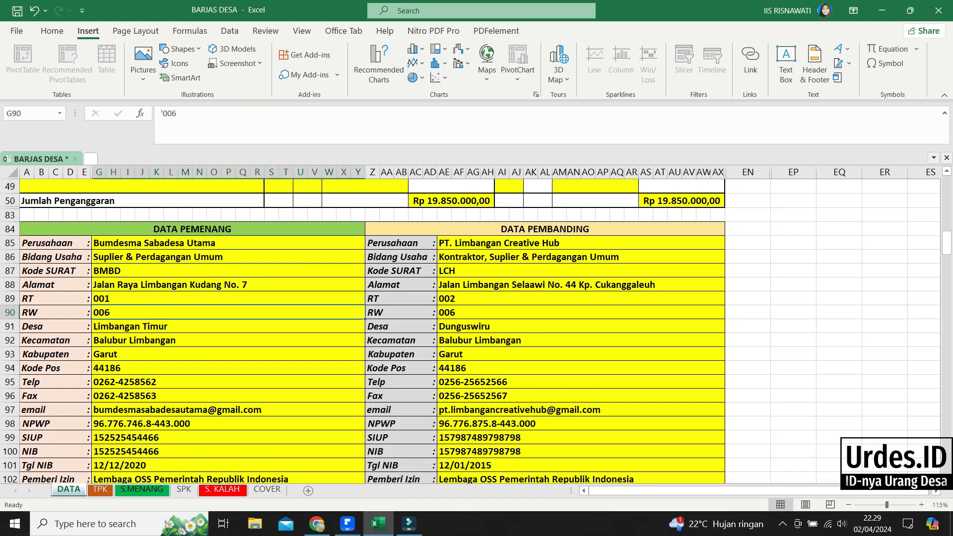
scroll(469, 331, "down", 2)
scroll(470, 331, "down", 1)
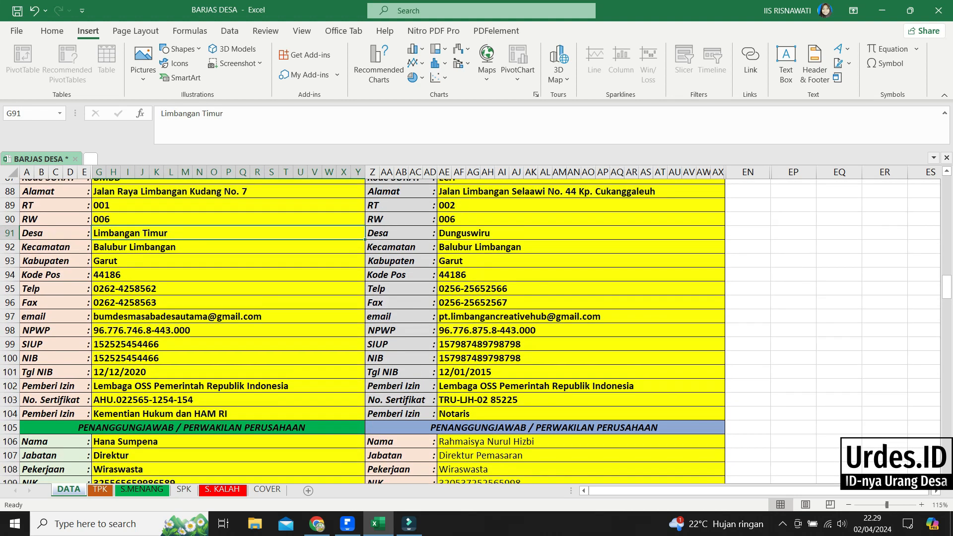
- Set the DATA PEMBANDING Perusahaan to PT. Angin Ribut Nasional
scroll(470, 331, "up", 2)
left_click(228, 229)
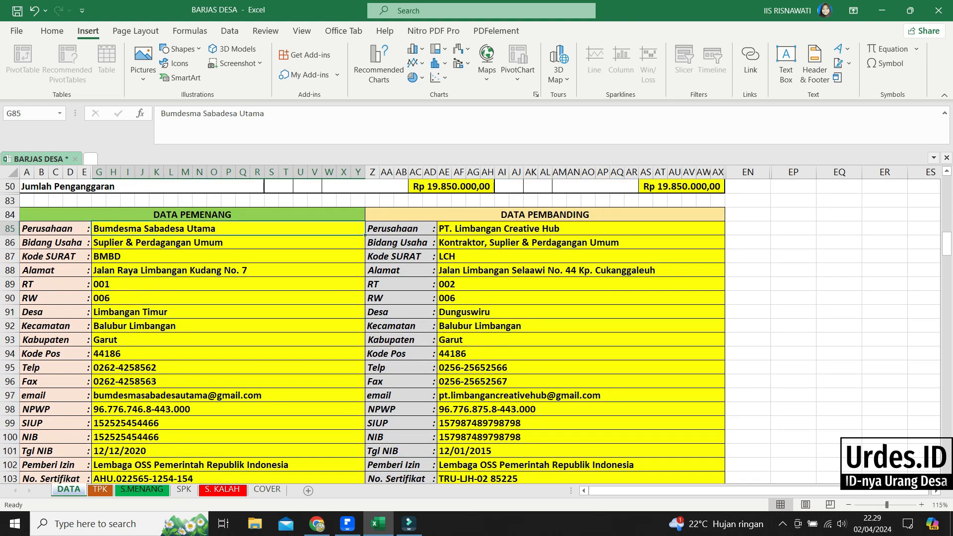
left_click(581, 229)
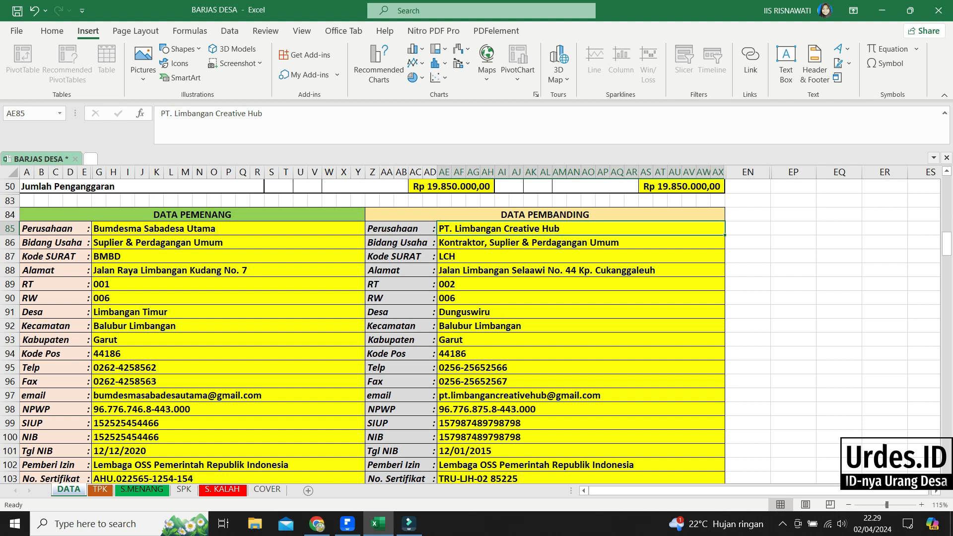
double_click(581, 228)
type("PT")
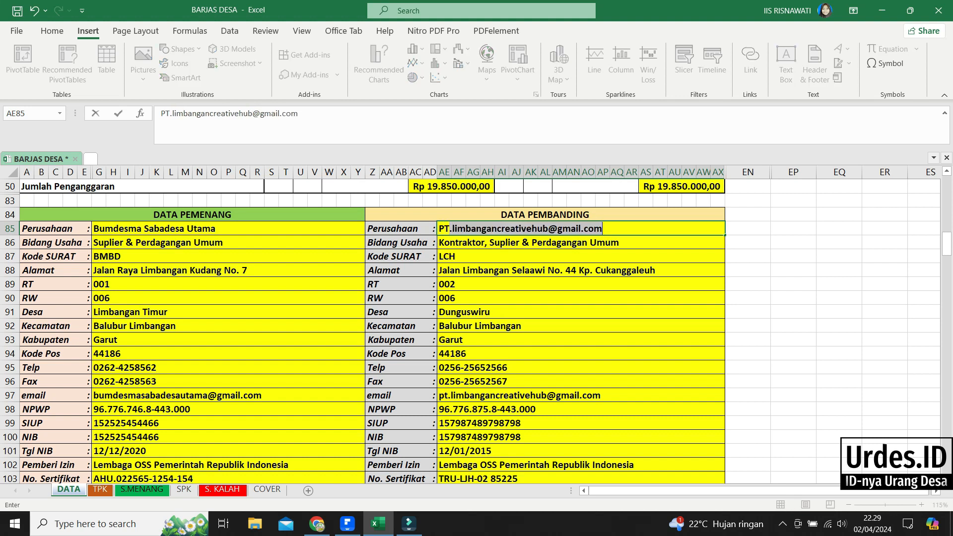
type(". Angin R")
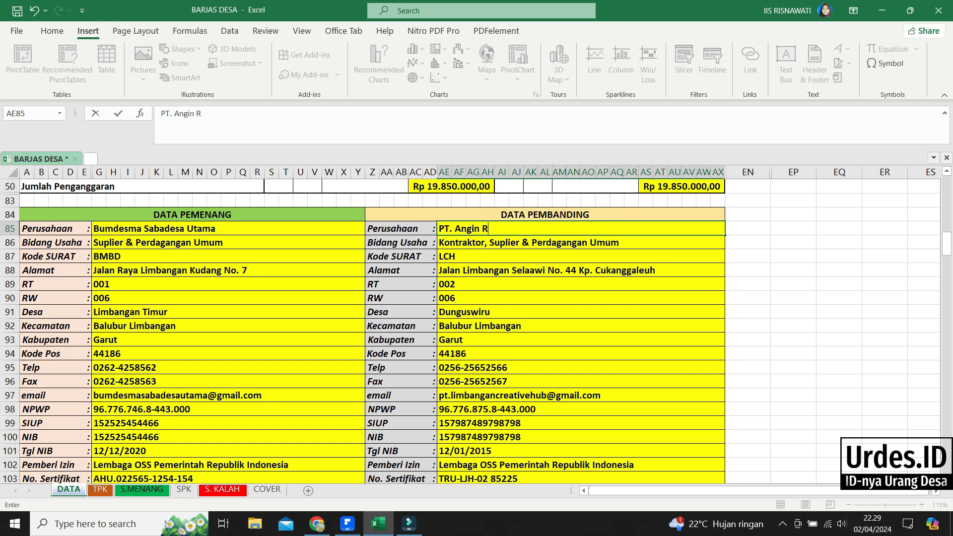
type("ibut Nasional")
key("Return")
- Set the Kode SURAT of the DATA PEMBANDING company to ARN
key("Return")
type("A")
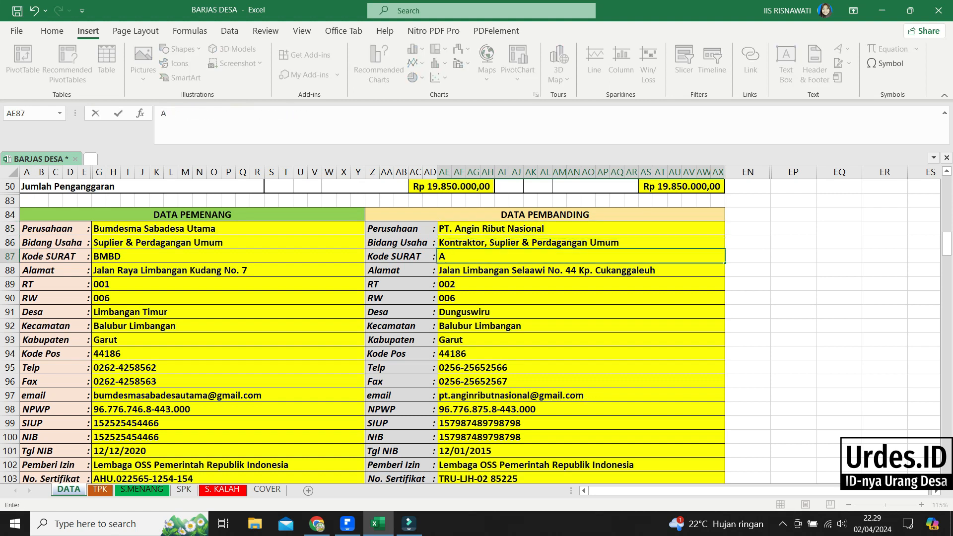
type("RN")
key("Return")
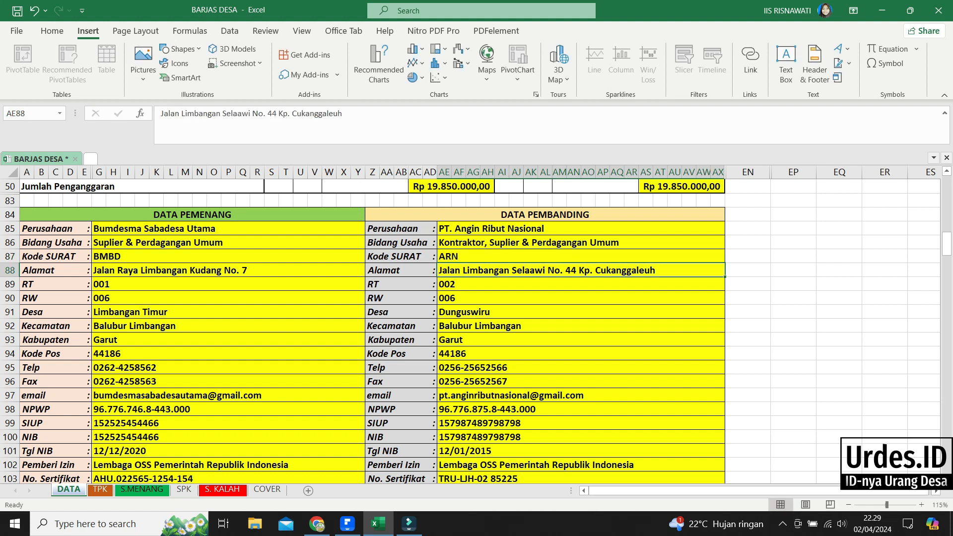
- Examine the DATA PEMBANDING company's address, contact, licence and certificate entries down to its representative section
key("Down")
key("Down")
key("Down")
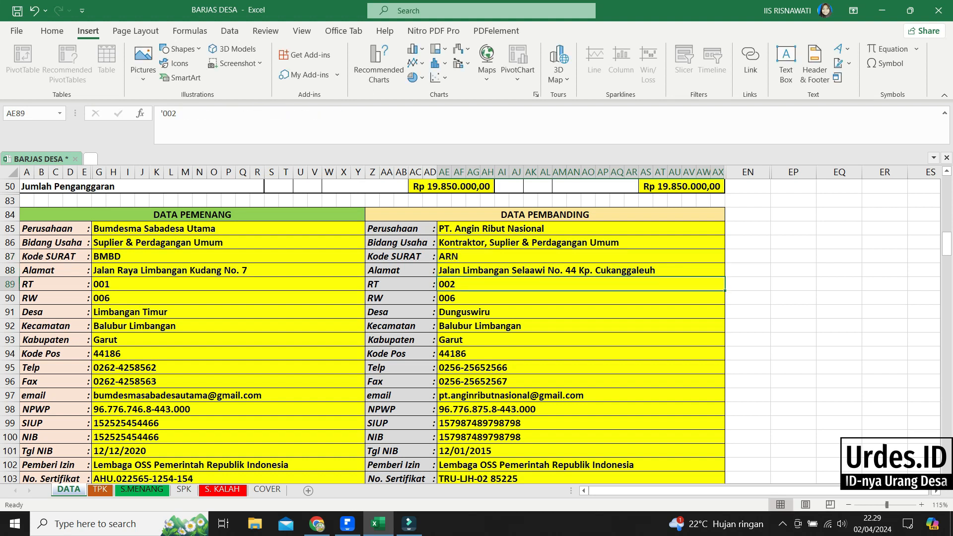
scroll(470, 331, "down", 2)
scroll(469, 331, "down", 2)
key("Down")
key("Down")
key("Down")
key("Down")
key("Down")
key("Down")
key("Down")
key("Down")
key("Down")
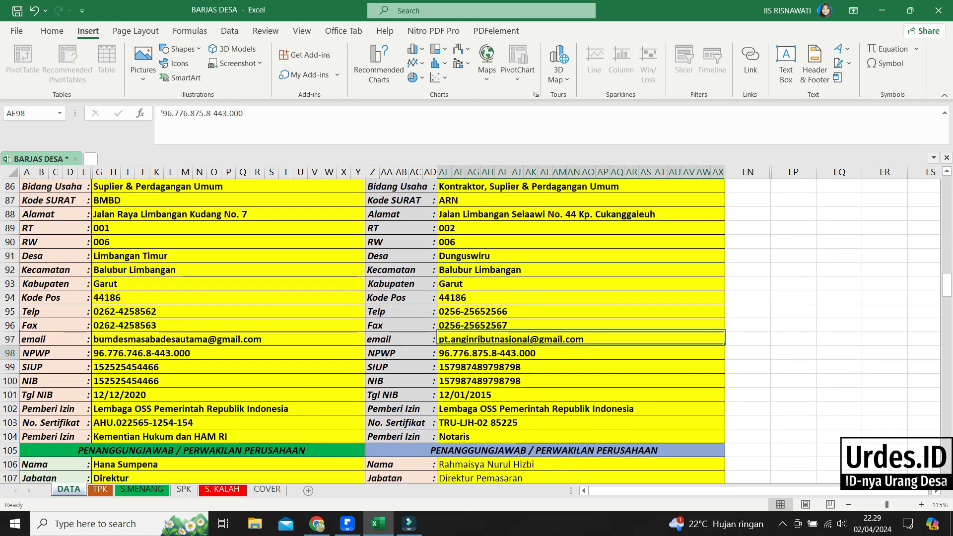
scroll(470, 331, "down", 1)
scroll(469, 331, "down", 1)
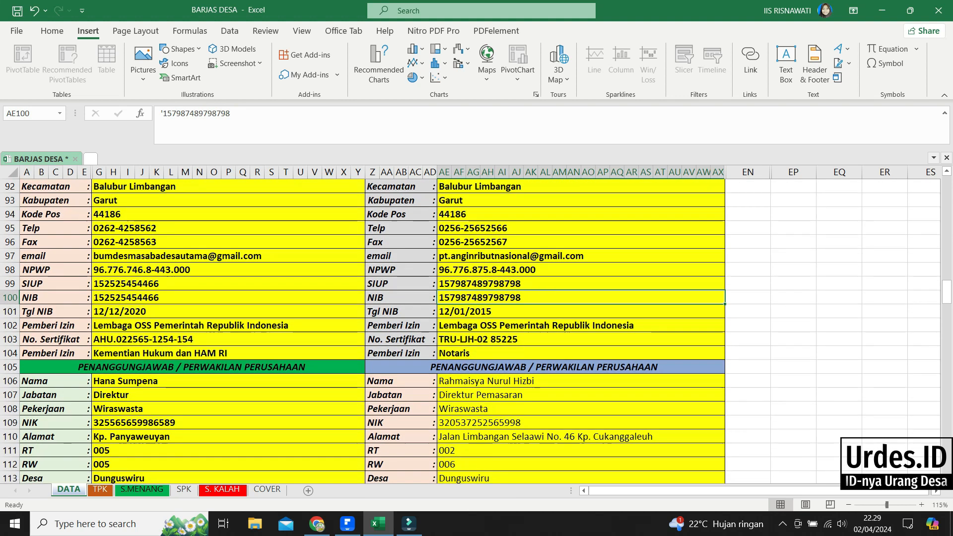
scroll(470, 331, "down", 1)
key("Down")
key("Down")
key("Down")
key("Down")
key("Down")
key("Down")
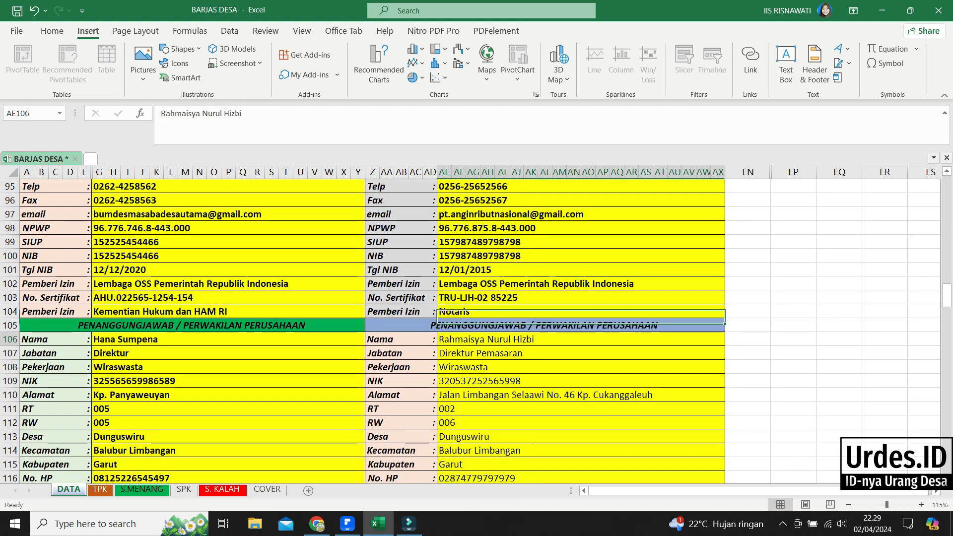
- Replace the Nama of the DATA PEMBANDING company's representative with the new representative's name
scroll(470, 331, "up", 1)
scroll(469, 331, "down", 1)
key("F2")
key("shift+Home")
type("TOHAR")
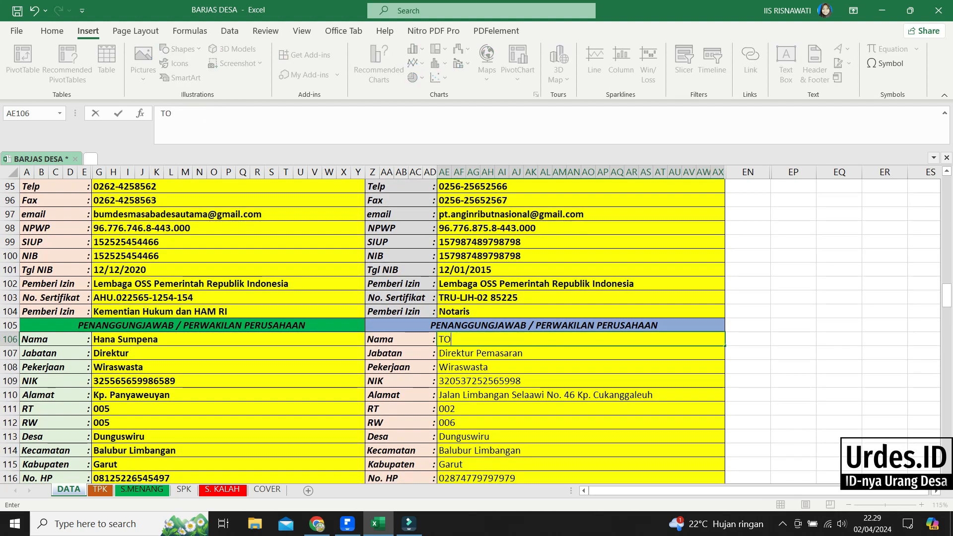
key("BackSpace")
key("BackSpace")
key("BackSpace")
key("BackSpace")
key("BackSpace")
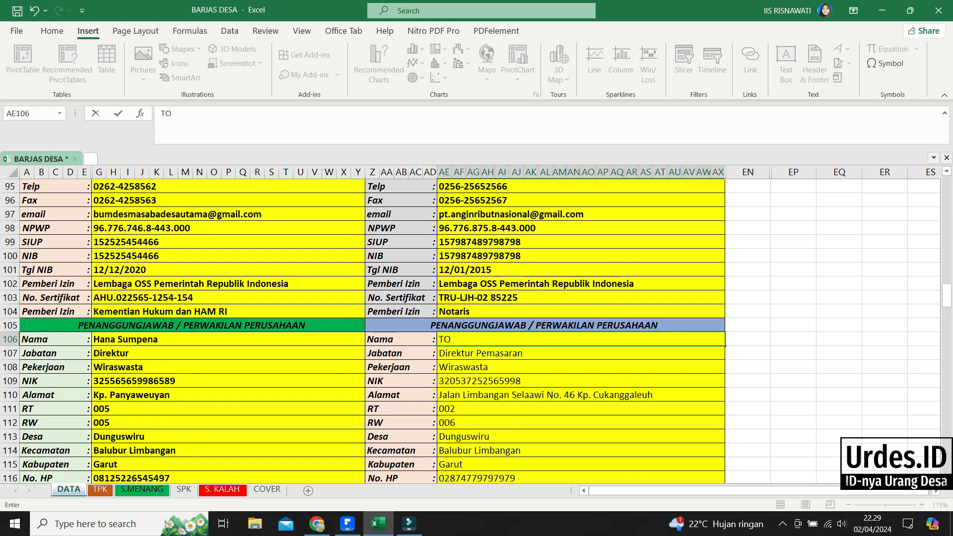
type("T")
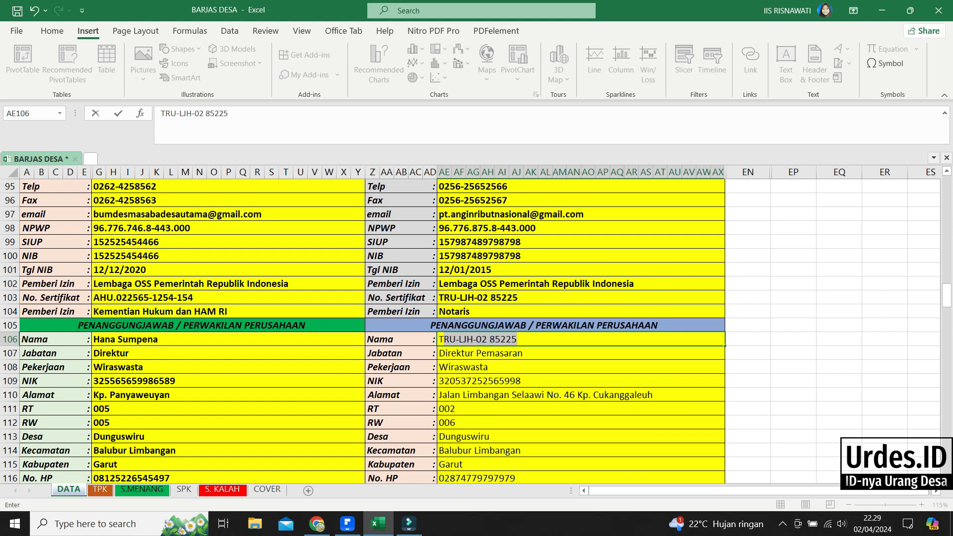
type("oharudin")
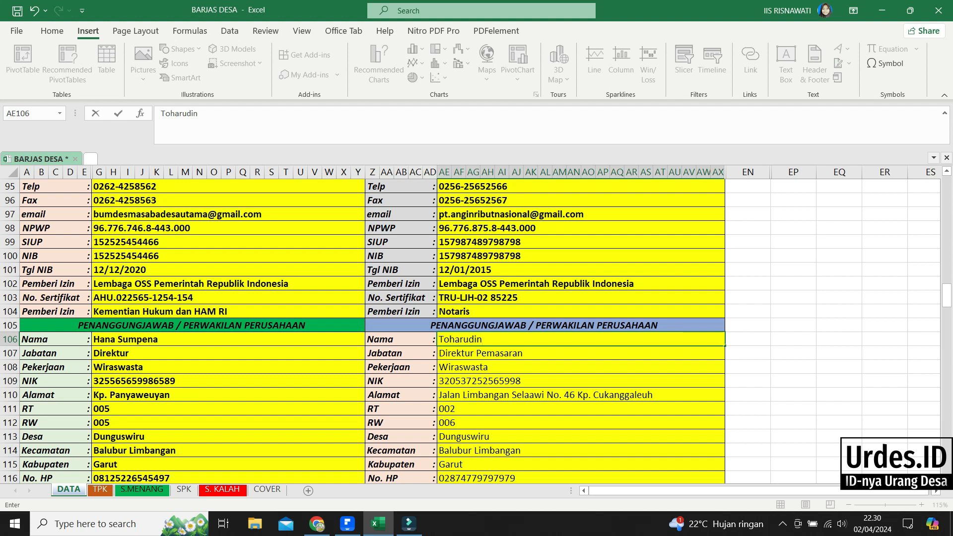
key("Return")
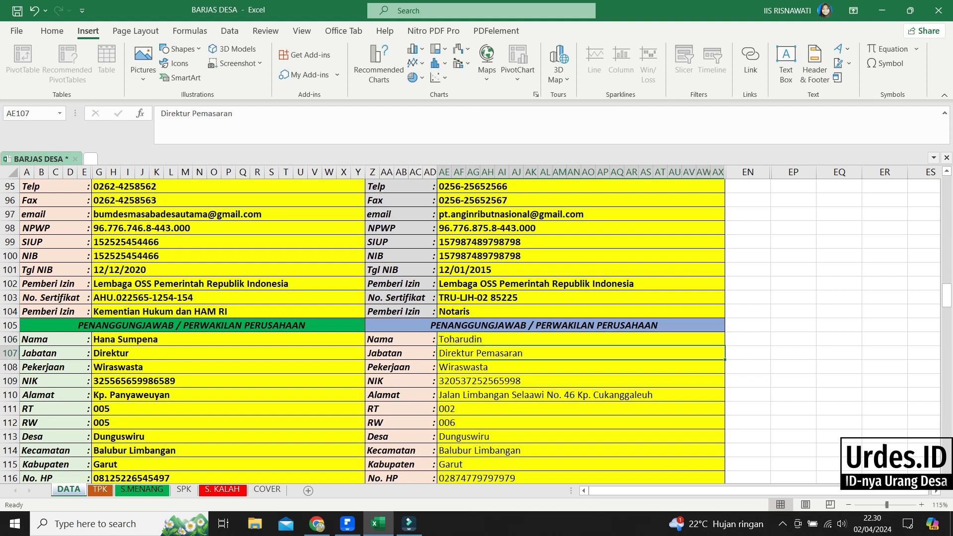
- Examine the representatives' position, identity and address entries for both companies down to the Awal Surat row
key("Down")
key("Down")
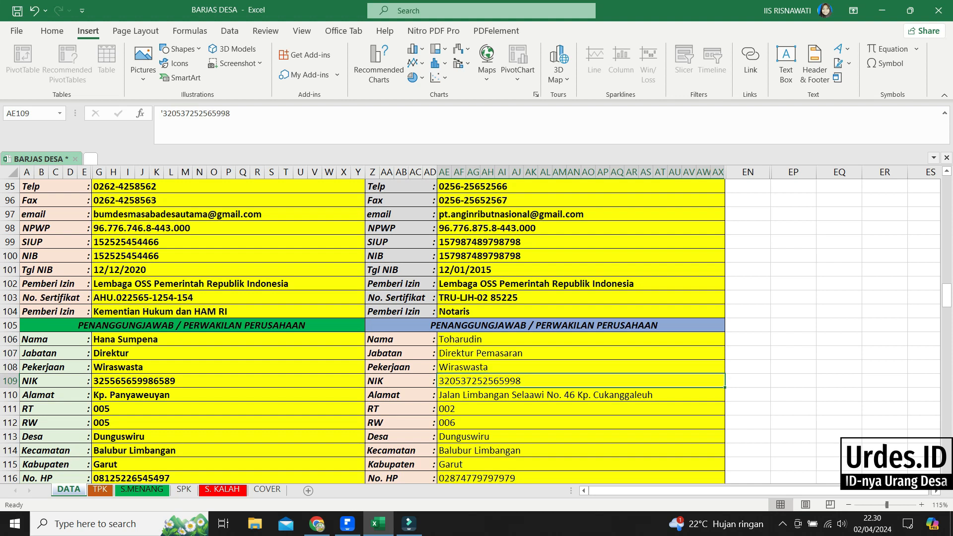
left_click(228, 353)
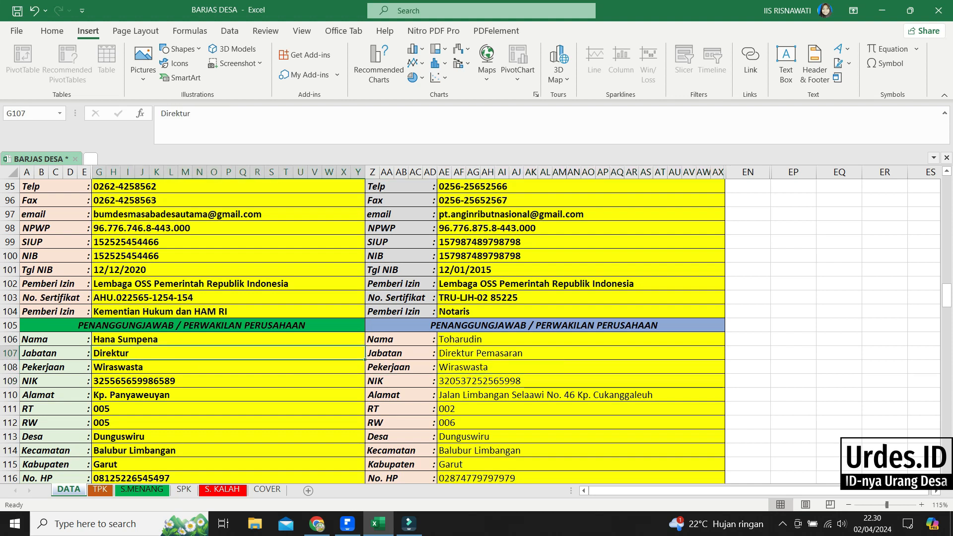
left_click(581, 395)
scroll(581, 395, "down", 2)
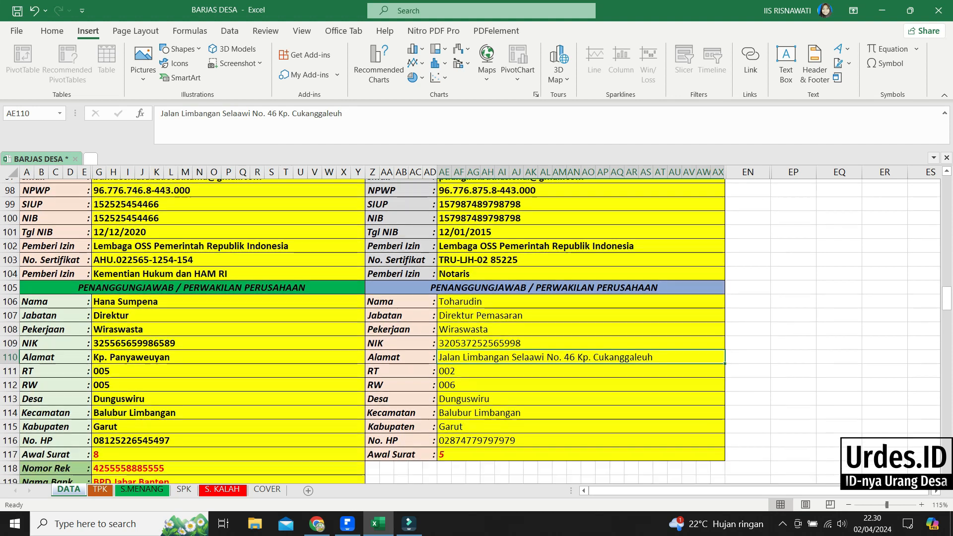
scroll(581, 395, "down", 1)
key("Down")
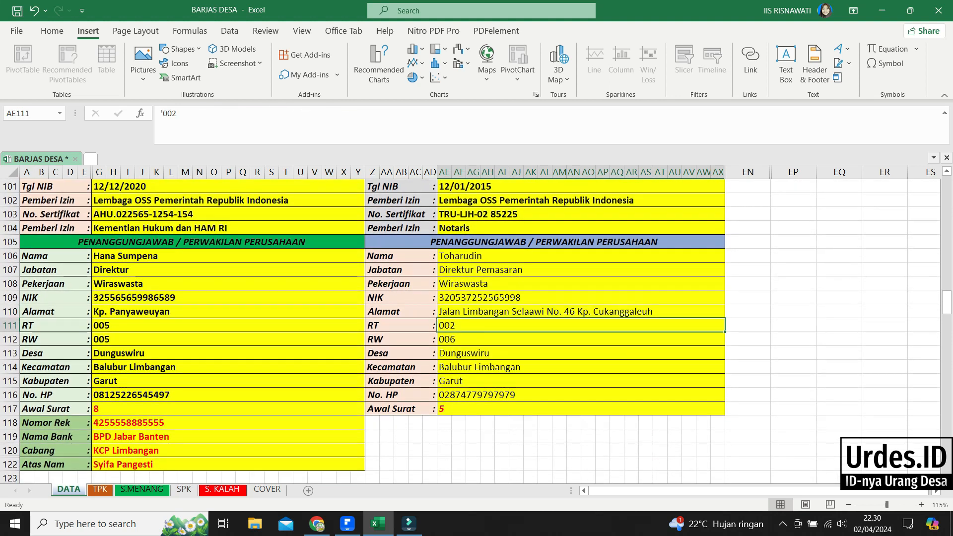
left_click(581, 367)
scroll(581, 367, "down", 1)
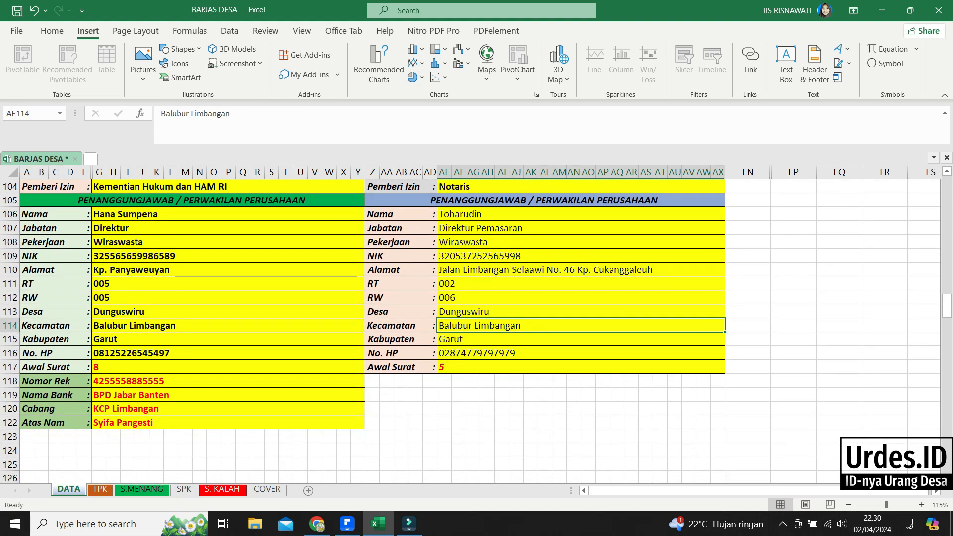
- Set the Awal Surat to 8 for the DATA PEMBANDING company and to 2 for the DATA PEMENANG company
left_click(581, 368)
double_click(581, 367)
key("BackSpace")
type("8")
key("Return")
double_click(228, 368)
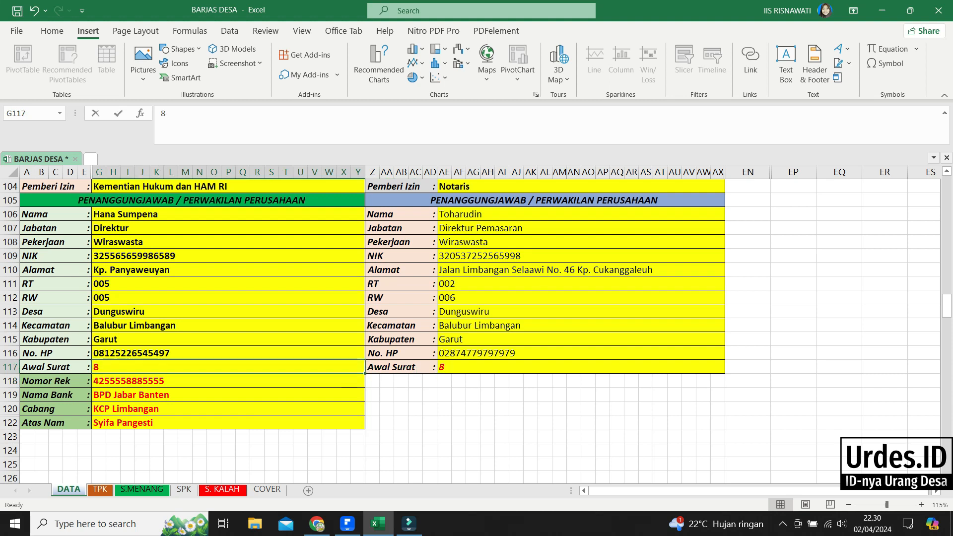
key("BackSpace")
type("2")
key("Return")
- Replace the account holder in the Atas Nam field of the DATA PEMENANG bank details with an entry starting with "Bu"
key("Down")
key("Down")
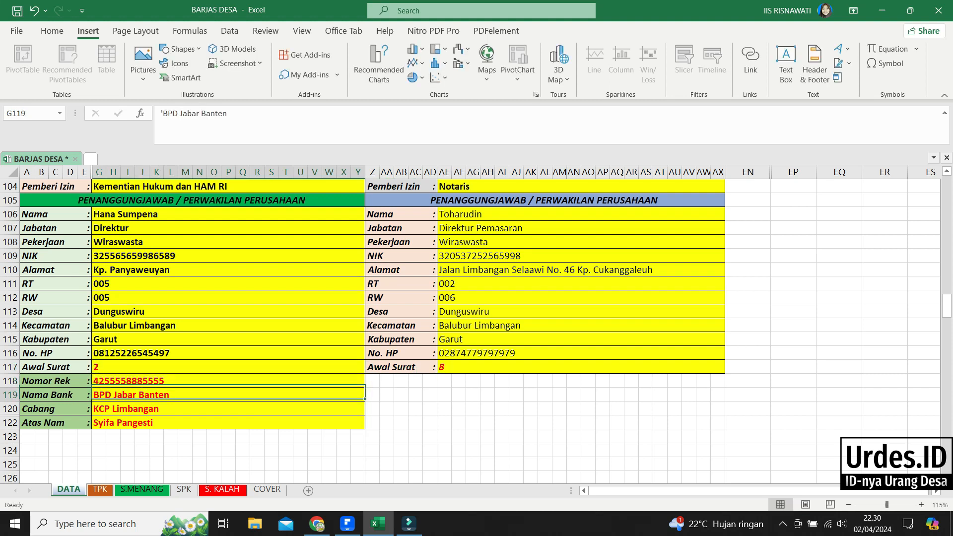
key("Down")
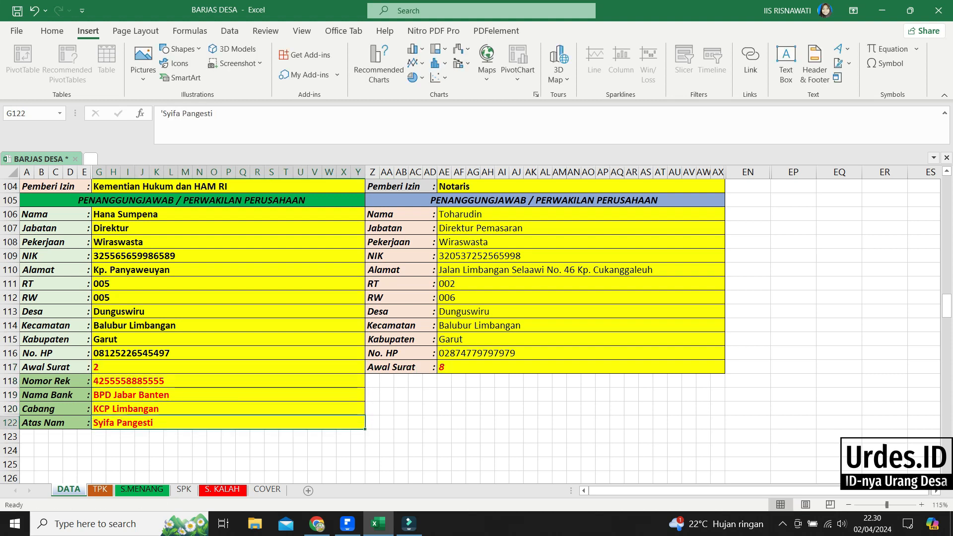
scroll(471, 331, "up", 3)
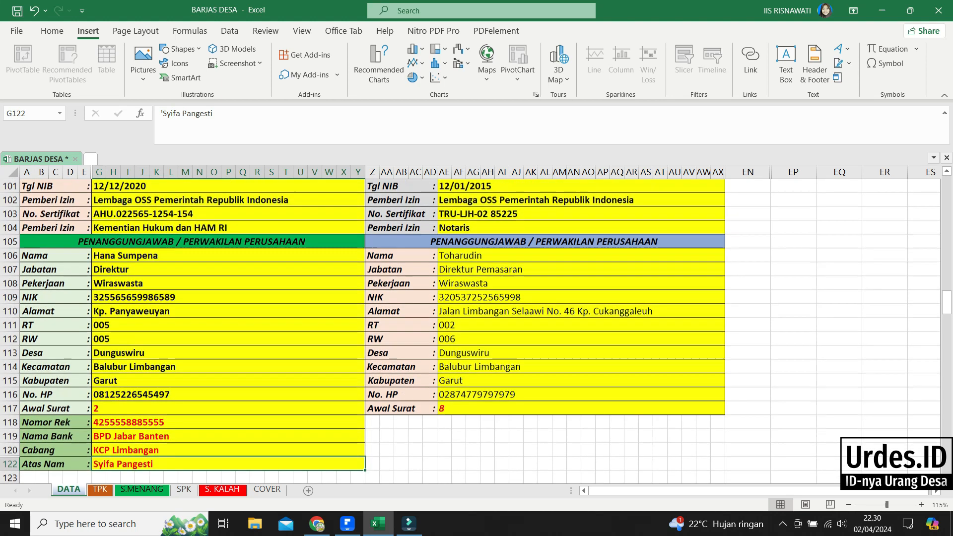
scroll(471, 331, "down", 4)
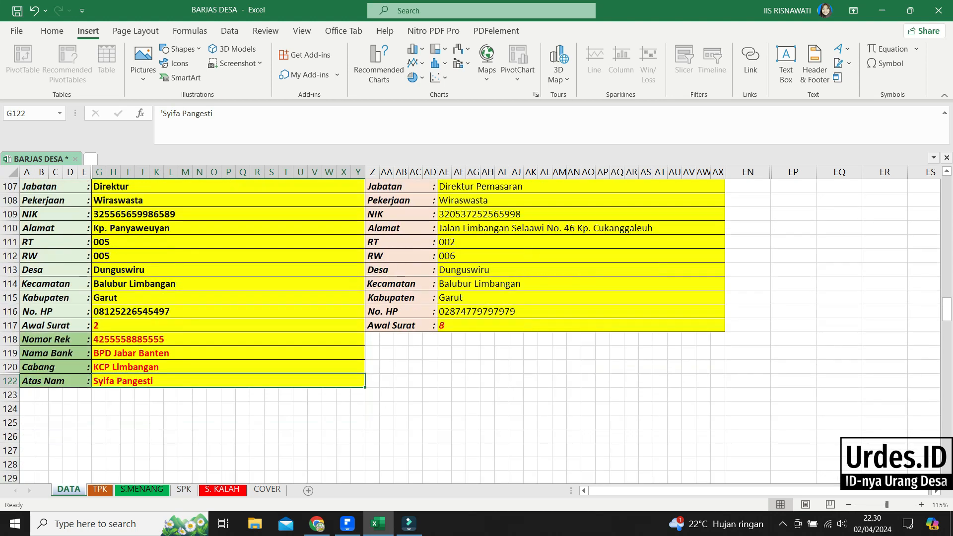
scroll(471, 332, "up", 7)
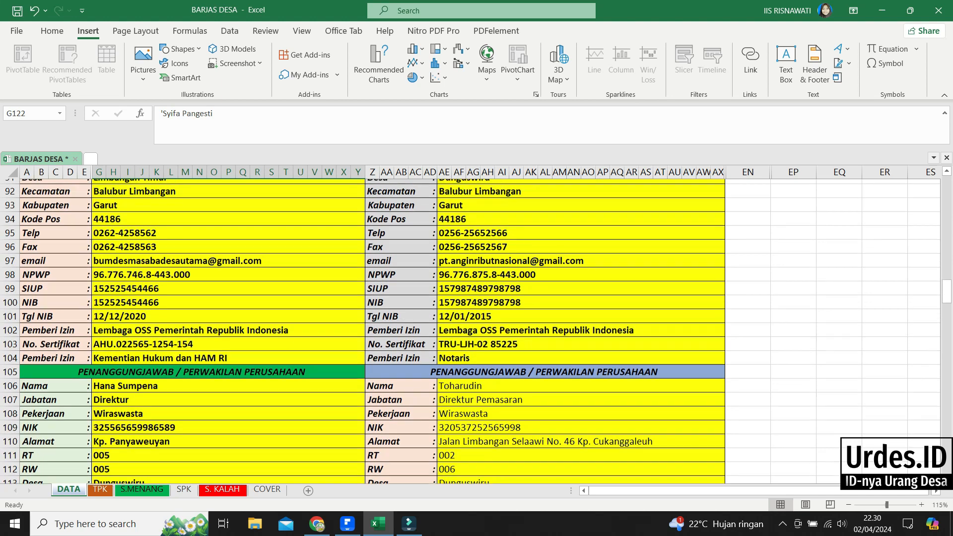
scroll(471, 331, "up", 1)
scroll(471, 331, "down", 5)
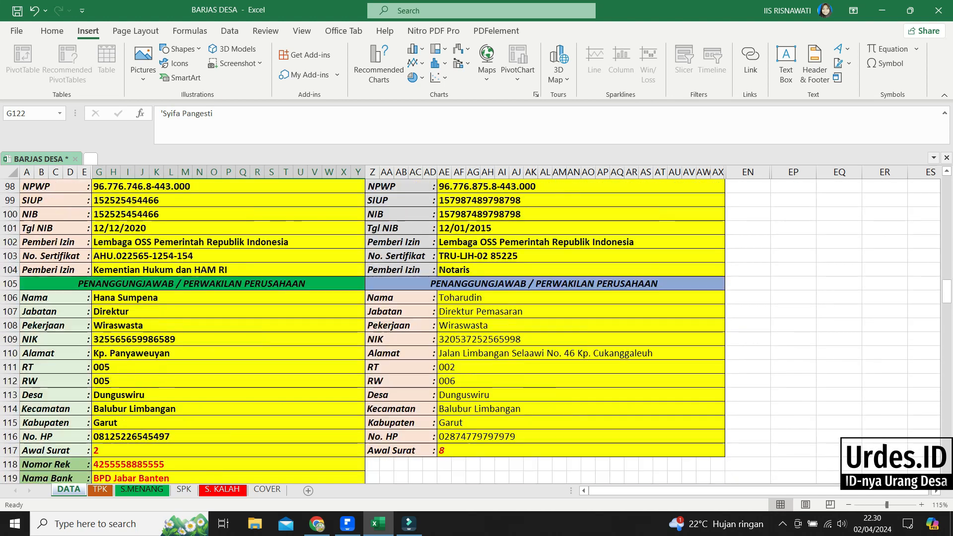
scroll(471, 331, "down", 4)
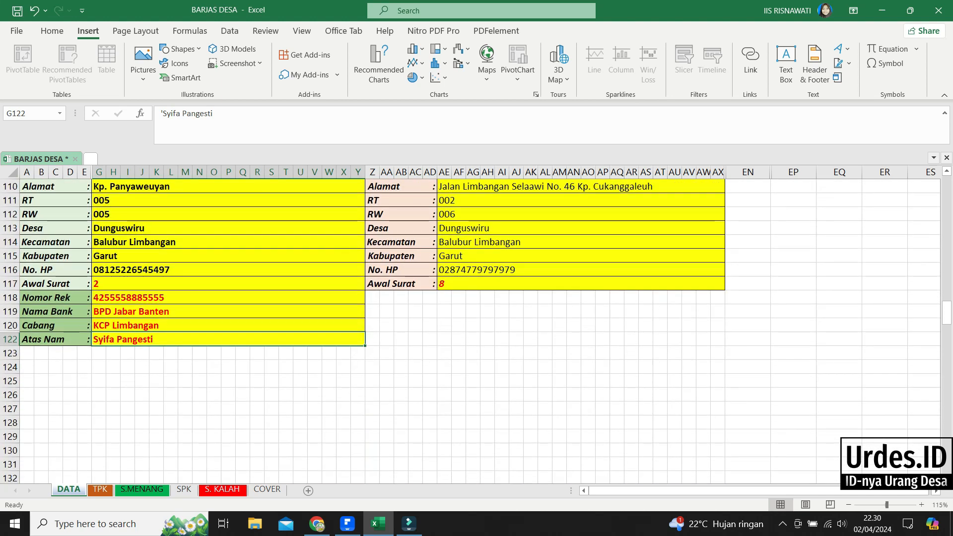
type("Bu")
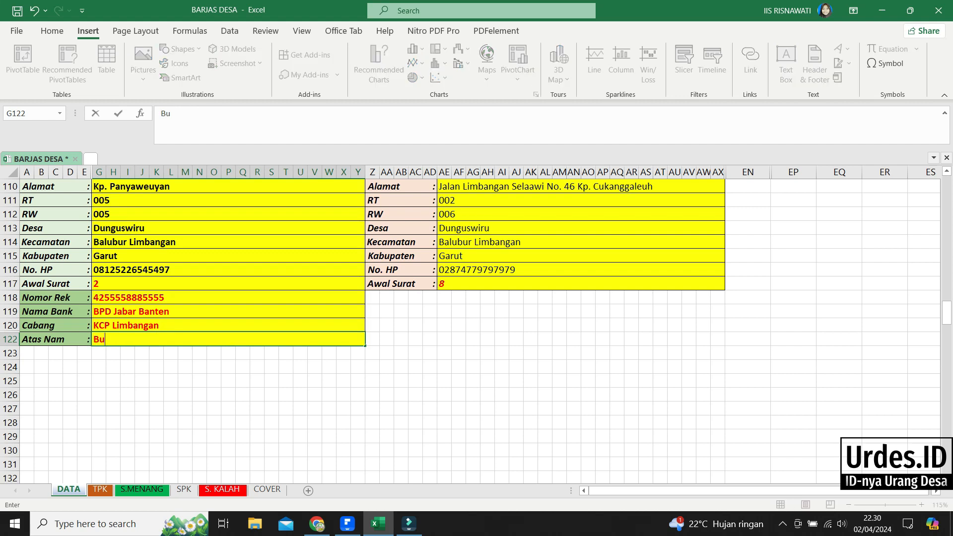
- Complete the Atas Nam entry in the winning supplier's bank details as "Bumdesma Sabadesa Utama"
type("mde ")
type(" B")
key("BackSpace")
key("BackSpace")
type("ma Sabadesa Utama")
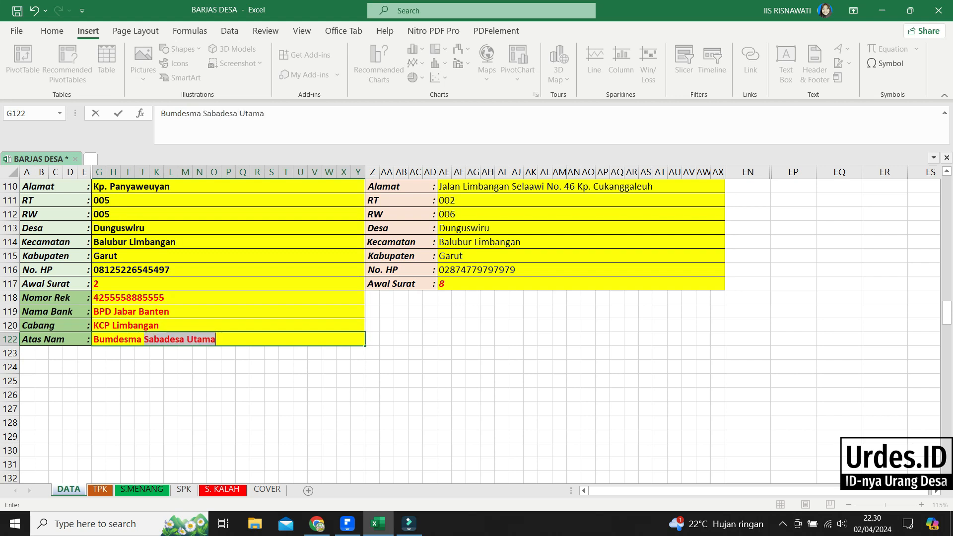
key("Return")
left_click(430, 450)
- Preview the COVER sheet's print layout and check its table of programme details
scroll(430, 450, "up", 9)
scroll(475, 332, "up", 5)
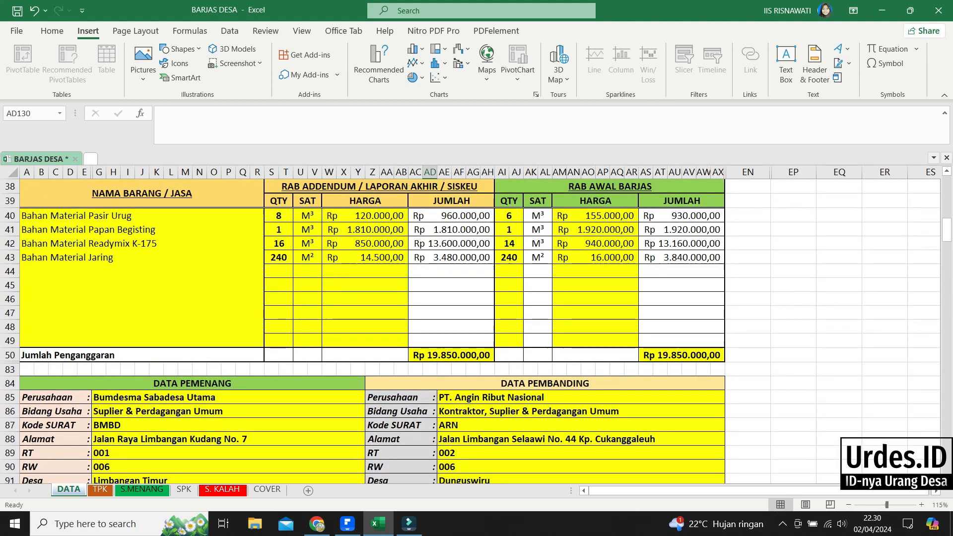
scroll(475, 331, "up", 11)
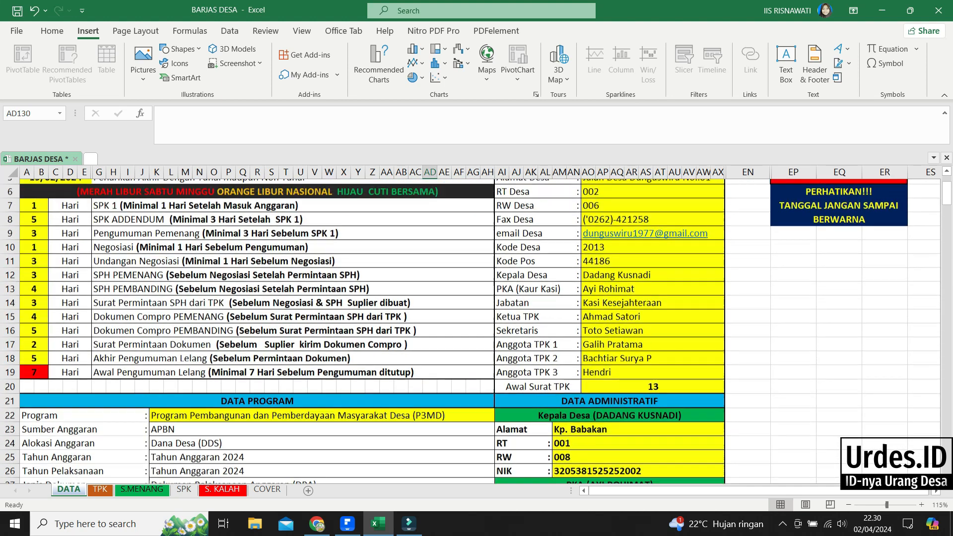
scroll(476, 331, "up", 2)
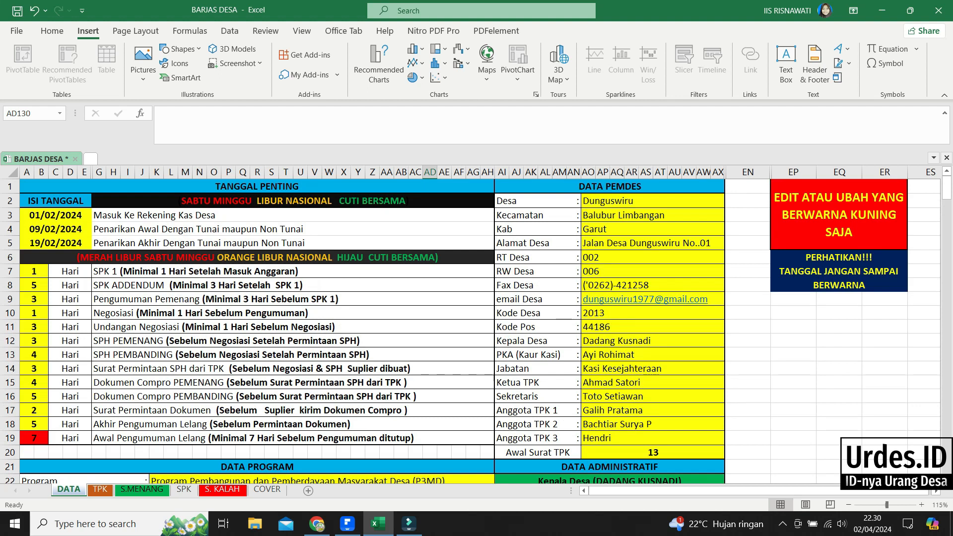
left_click(267, 489)
scroll(476, 331, "up", 7)
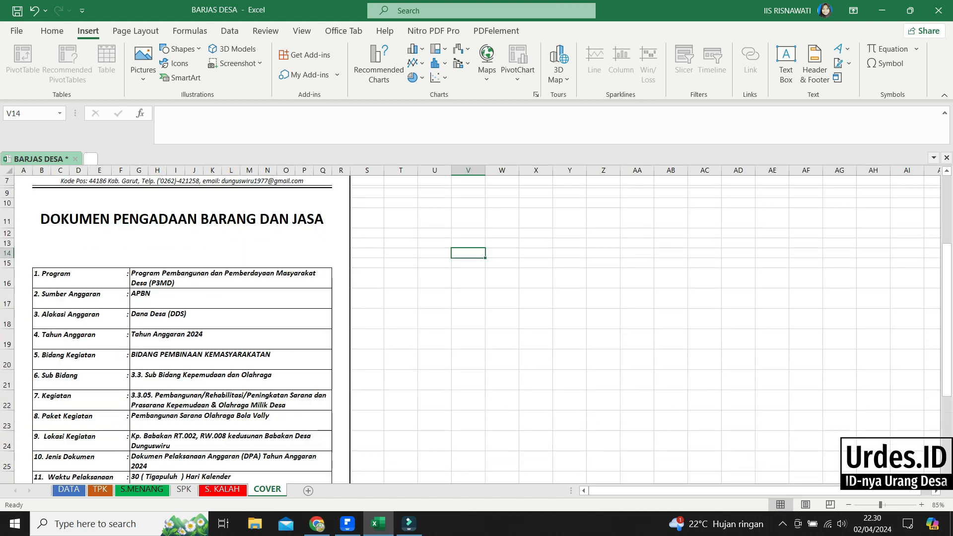
scroll(476, 332, "down", 2)
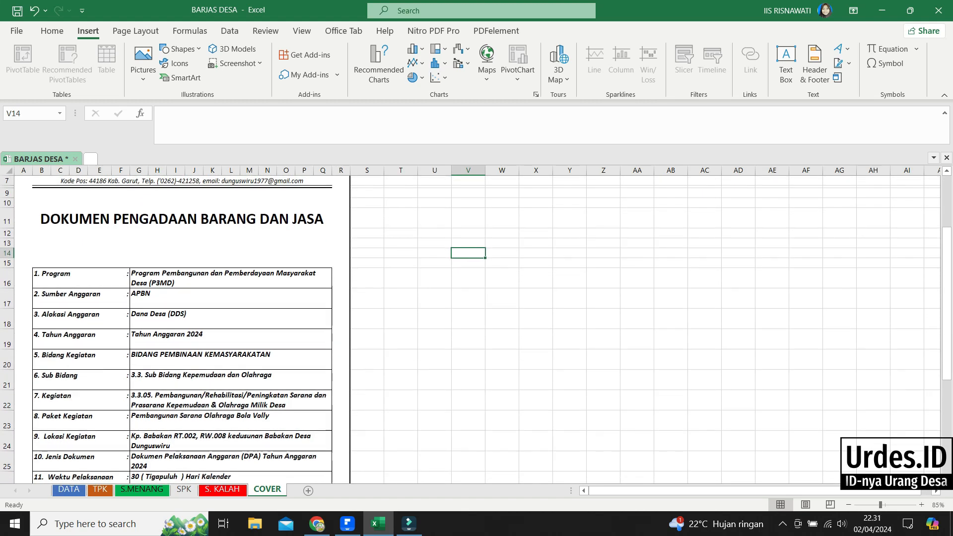
key("ctrl+p")
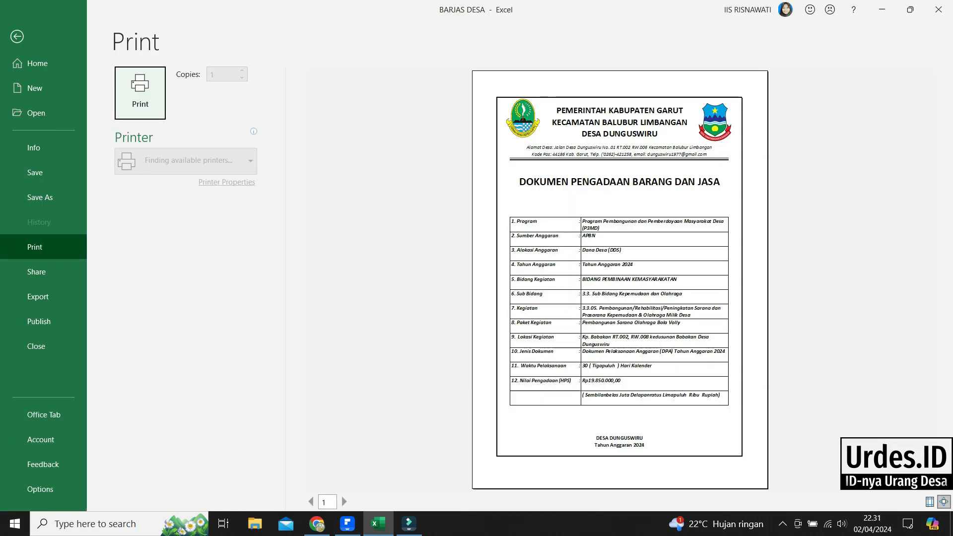
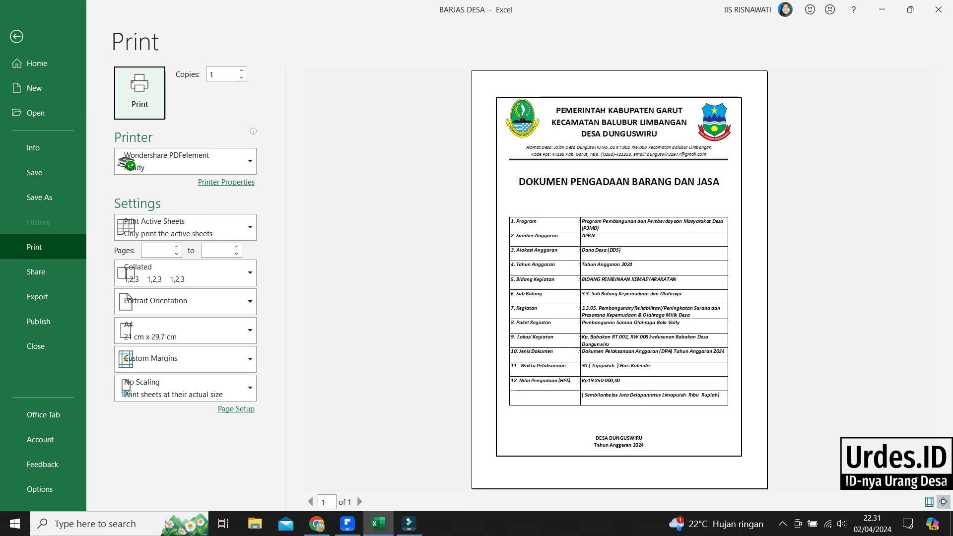
key("Escape")
scroll(477, 328, "down", 3)
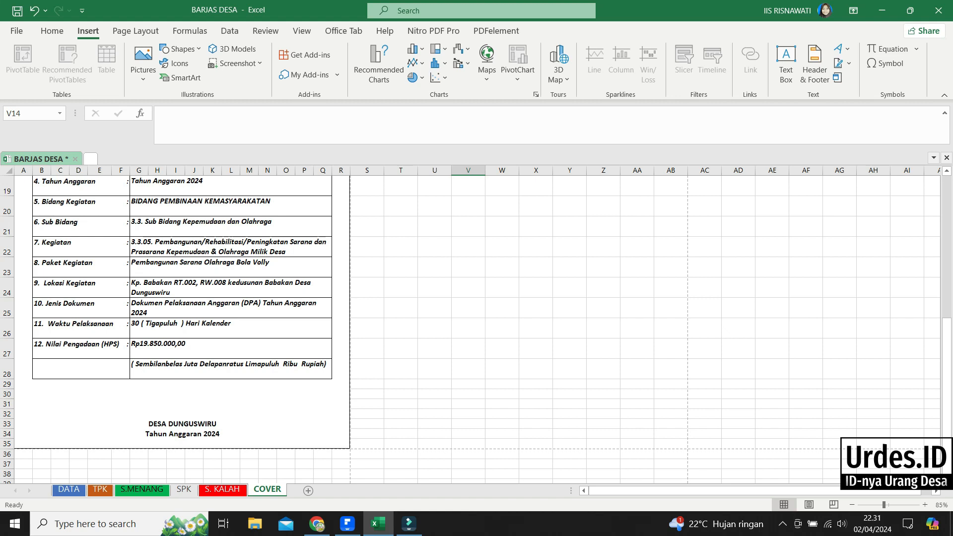
scroll(477, 328, "up", 3)
scroll(477, 327, "down", 1)
scroll(476, 328, "up", 5)
scroll(477, 327, "down", 2)
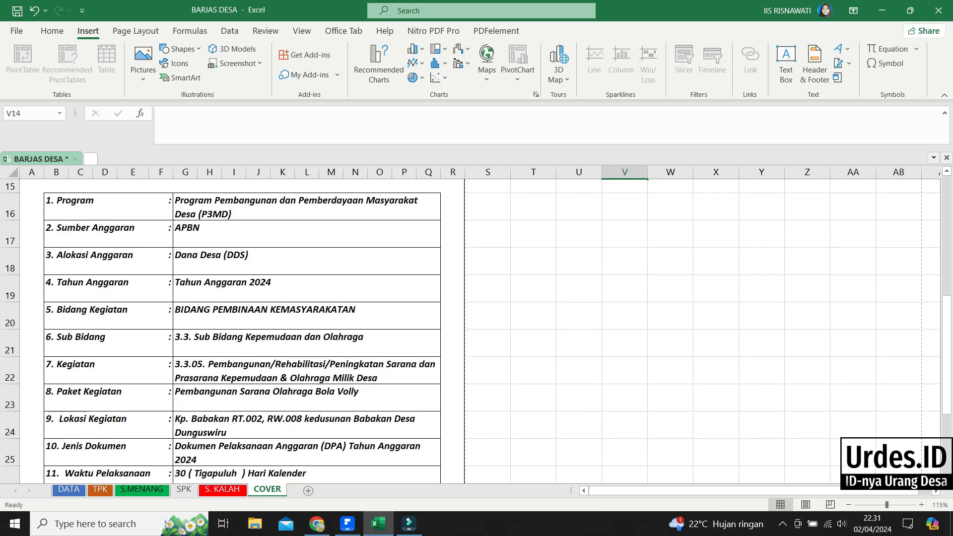
- Print one copy of the TPK sheet with the Wondershare PDFelement printer, using A4 portrait pages
left_click(100, 489)
scroll(477, 328, "down", 3)
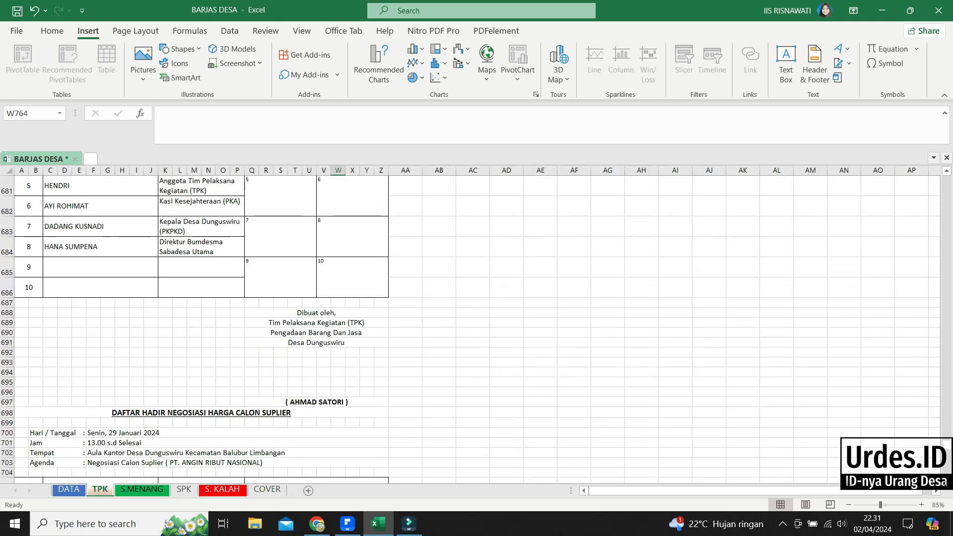
key("ctrl+p")
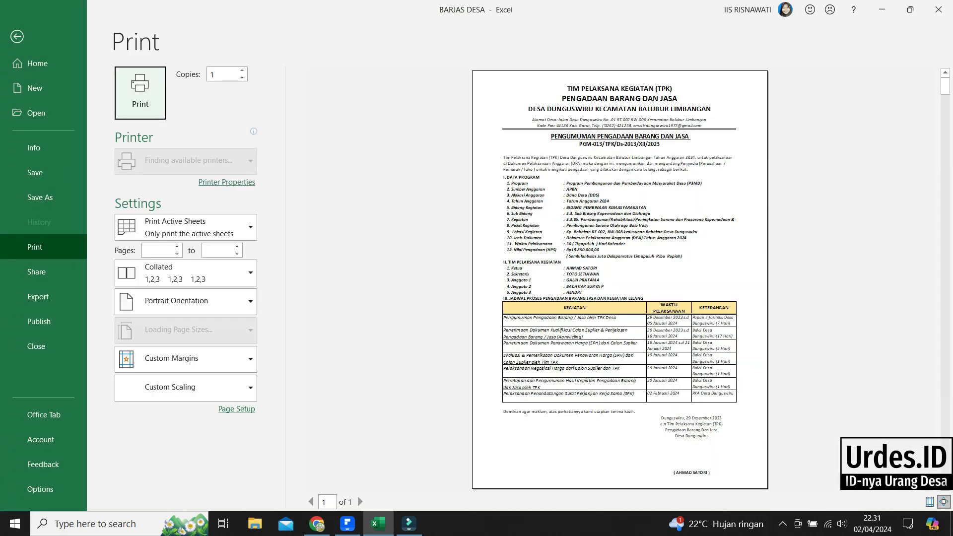
scroll(619, 280, "down", 2)
scroll(619, 280, "down", 3)
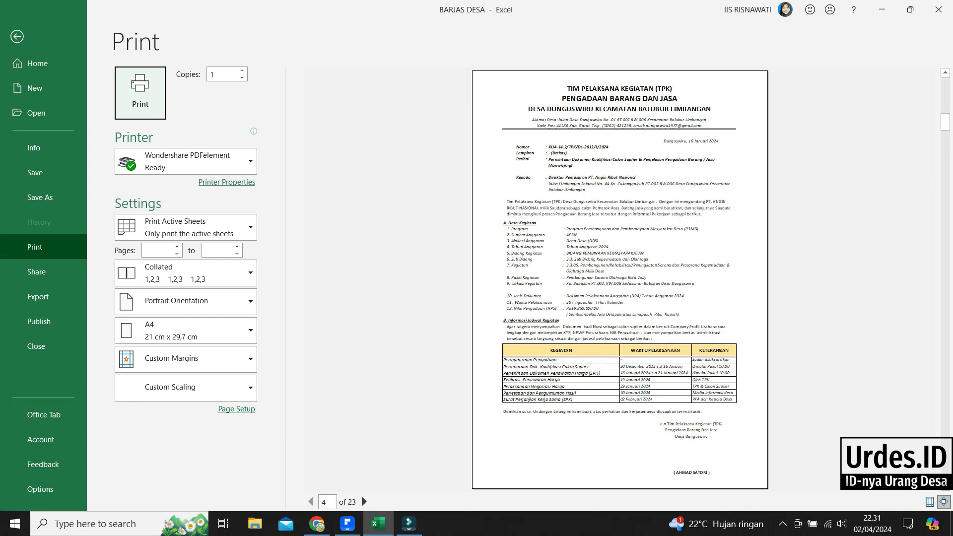
key("Return")
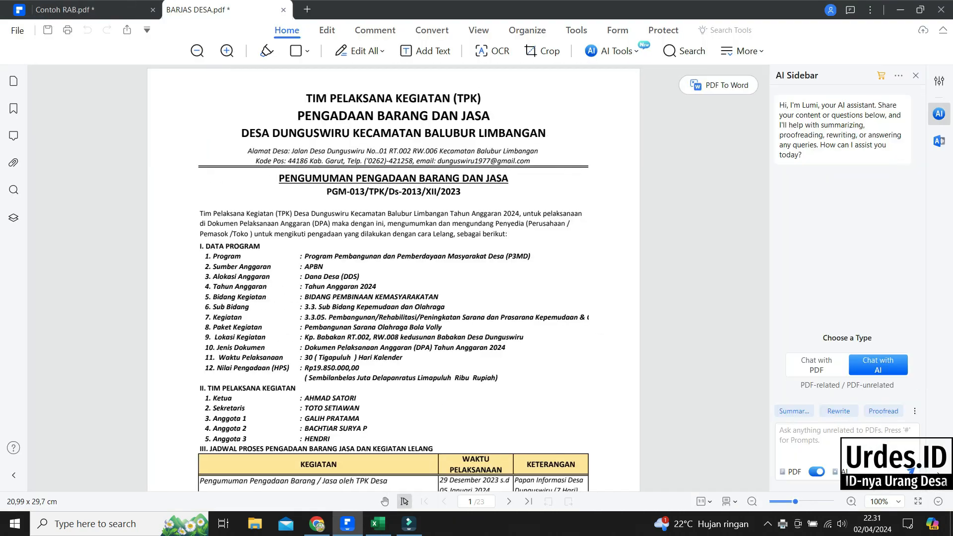
- Examine the procurement announcement on page 1 of BARJAS DESA.pdf, including the programme data, team list and schedule
scroll(393, 278, "down", 2)
scroll(393, 278, "up", 2)
scroll(393, 278, "down", 1)
scroll(393, 278, "up", 1)
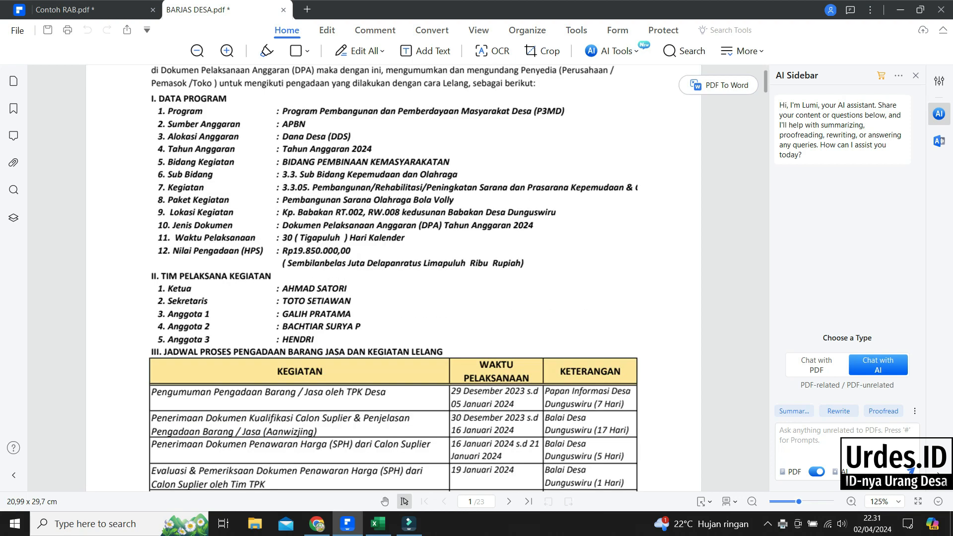
scroll(393, 278, "down", 3)
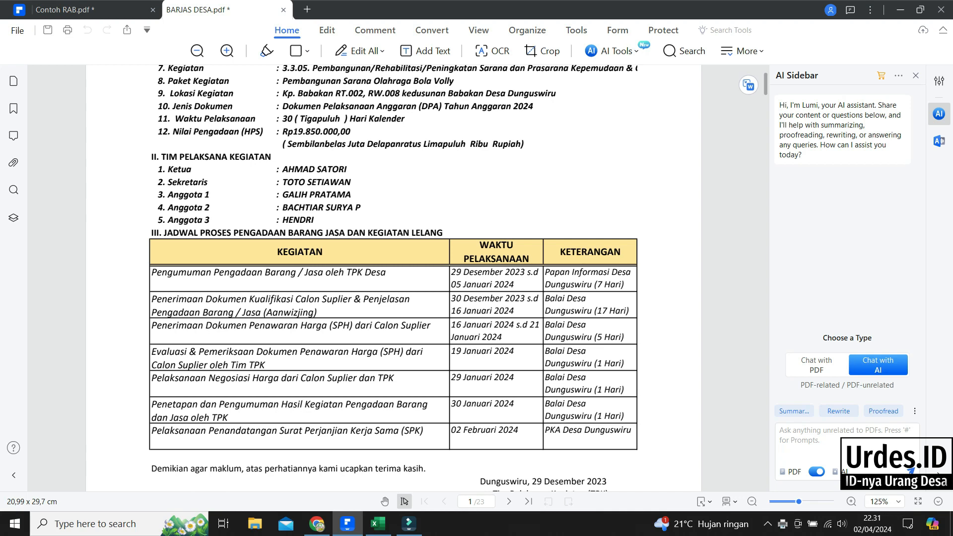
scroll(393, 278, "down", 3)
scroll(394, 278, "down", 3)
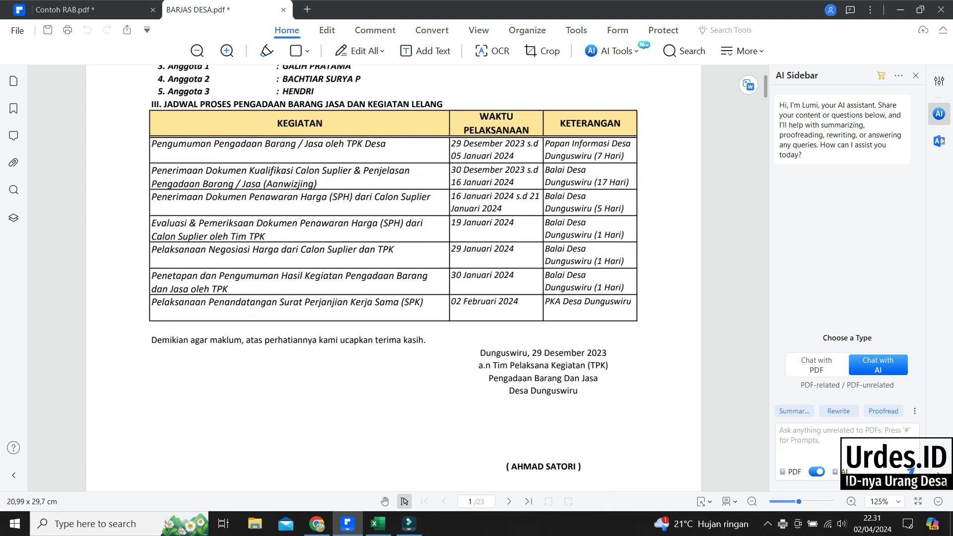
scroll(393, 278, "down", 3)
scroll(394, 277, "down", 2)
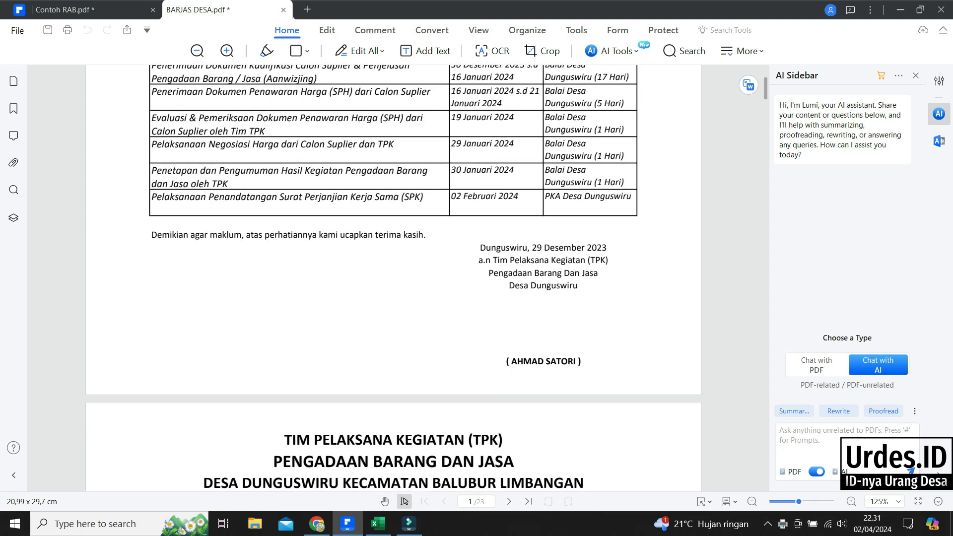
- Examine the qualification document request addressed to Bumdesma Sabadesa Utama on page 2, including its activity data and schedule
scroll(394, 278, "down", 8)
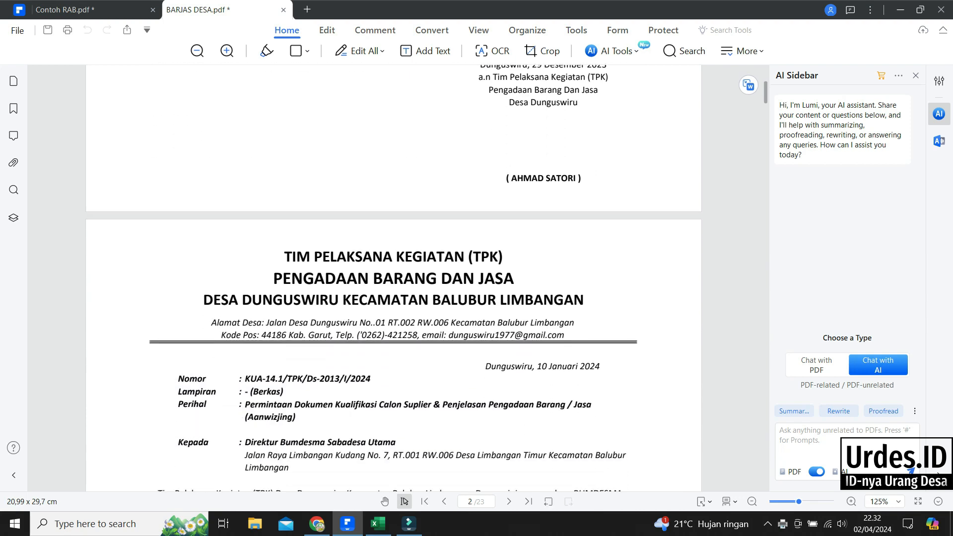
scroll(393, 278, "down", 5)
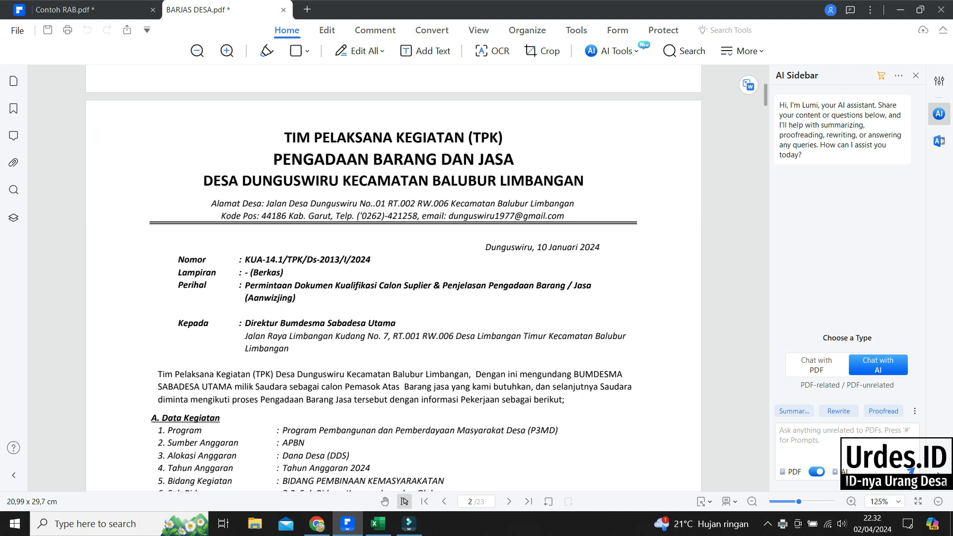
scroll(394, 278, "down", 5)
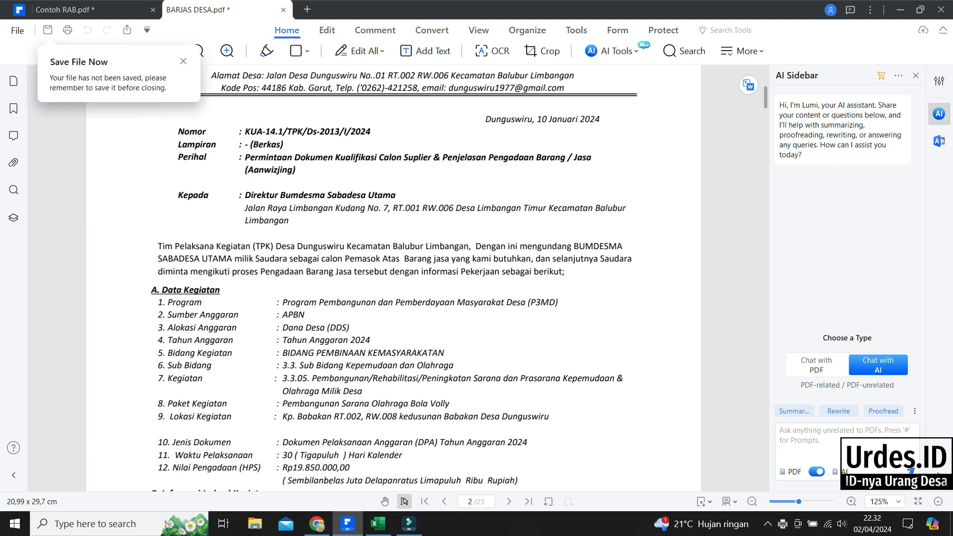
scroll(394, 278, "down", 3)
scroll(394, 278, "down", 3)
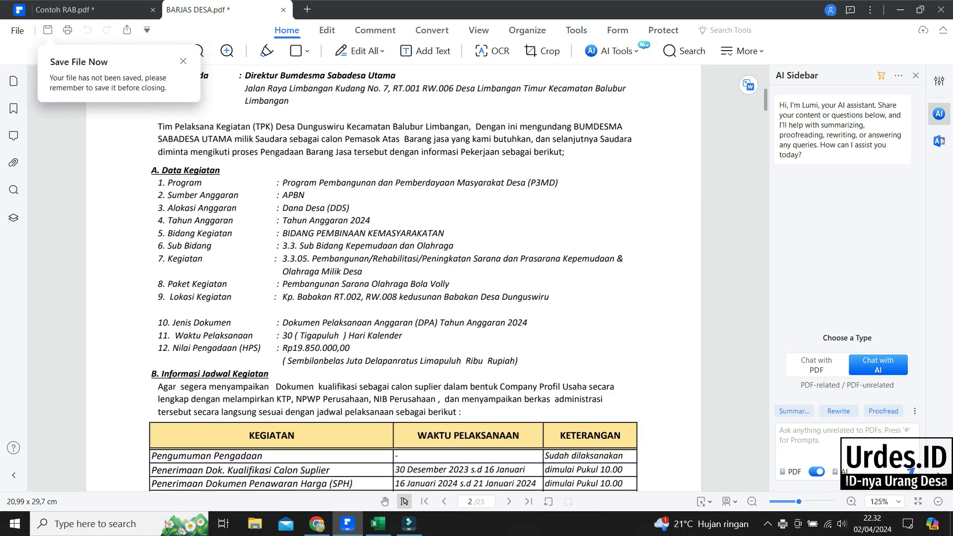
scroll(394, 278, "down", 4)
scroll(394, 278, "down", 2)
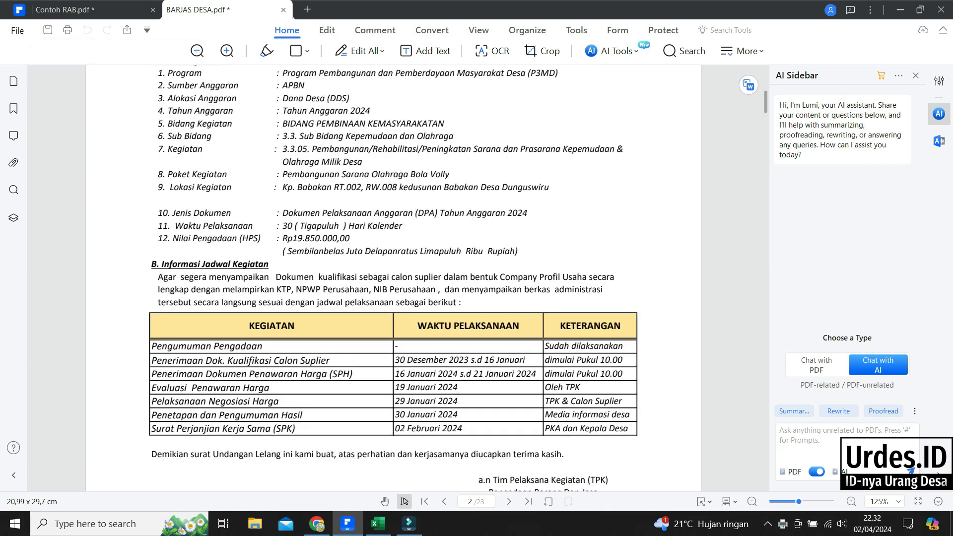
scroll(393, 278, "down", 16)
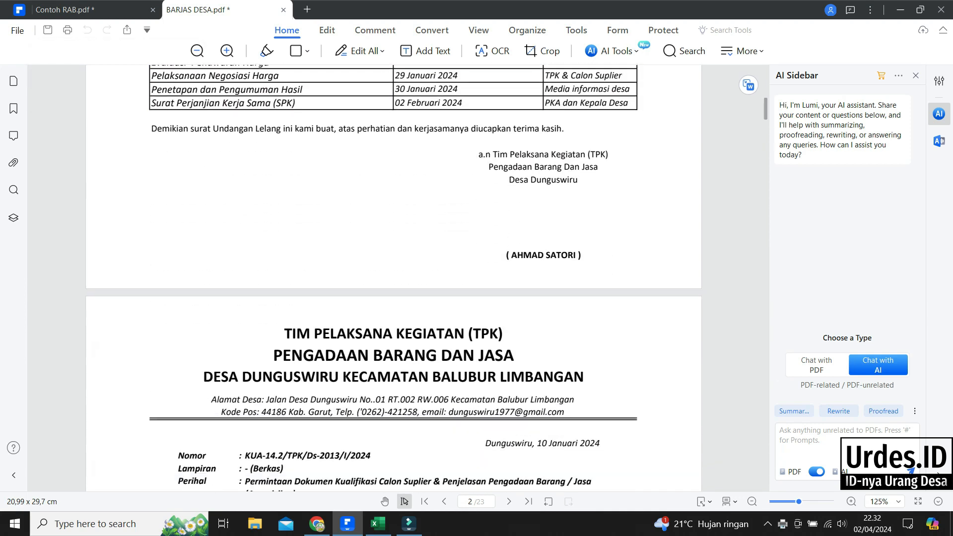
- Examine the request letter to PT. Angin Ribut Nasional on page 3 and the qualification document receipt on page 4
scroll(394, 278, "down", 7)
scroll(393, 278, "down", 6)
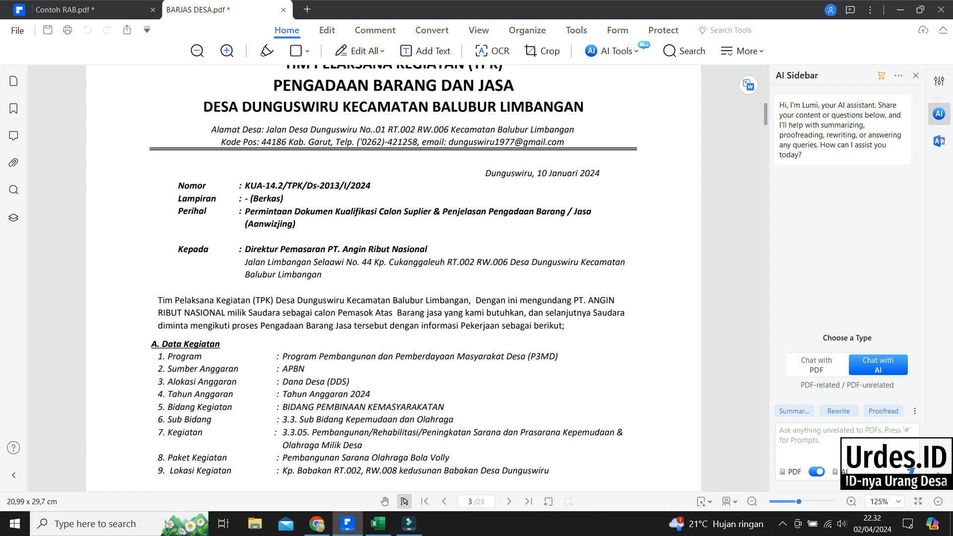
scroll(394, 278, "down", 6)
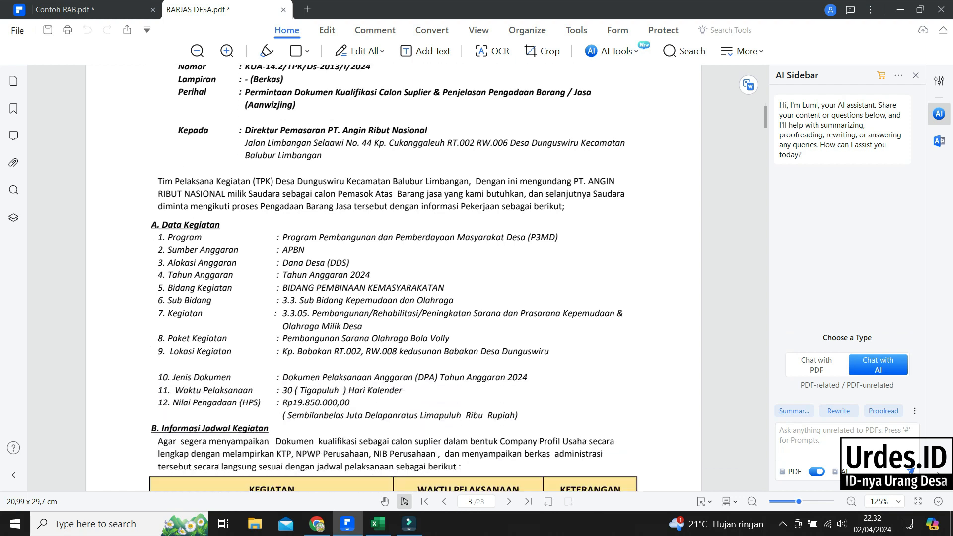
scroll(393, 278, "down", 9)
scroll(393, 278, "down", 20)
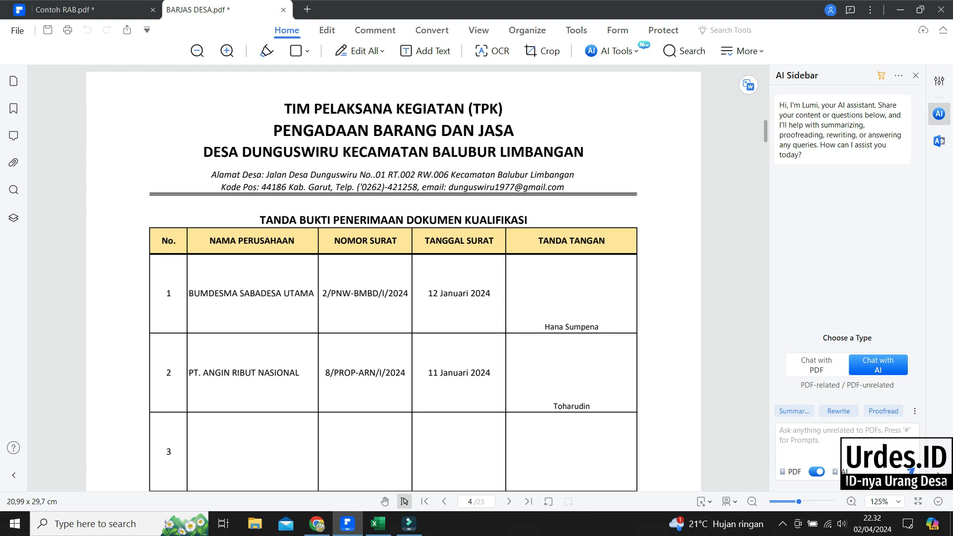
scroll(393, 278, "down", 3)
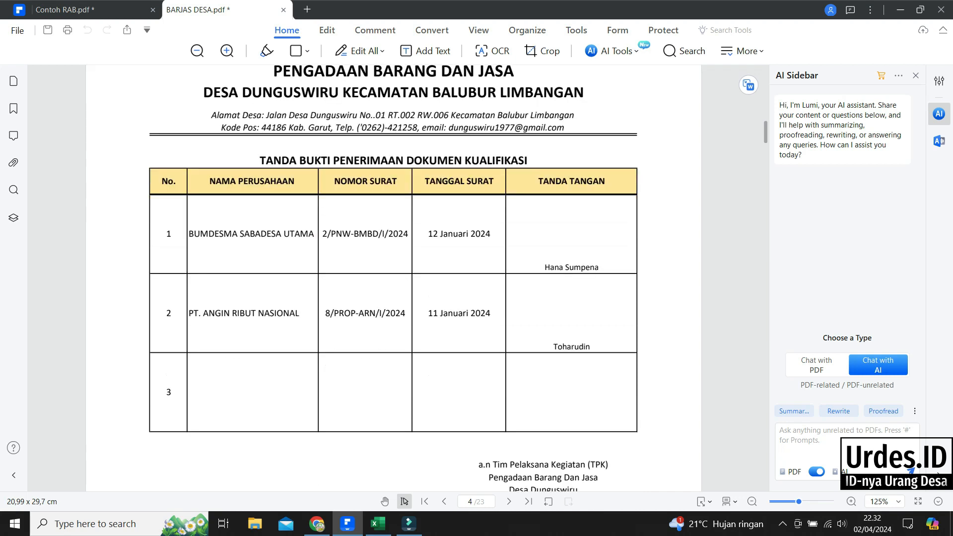
scroll(394, 278, "down", 20)
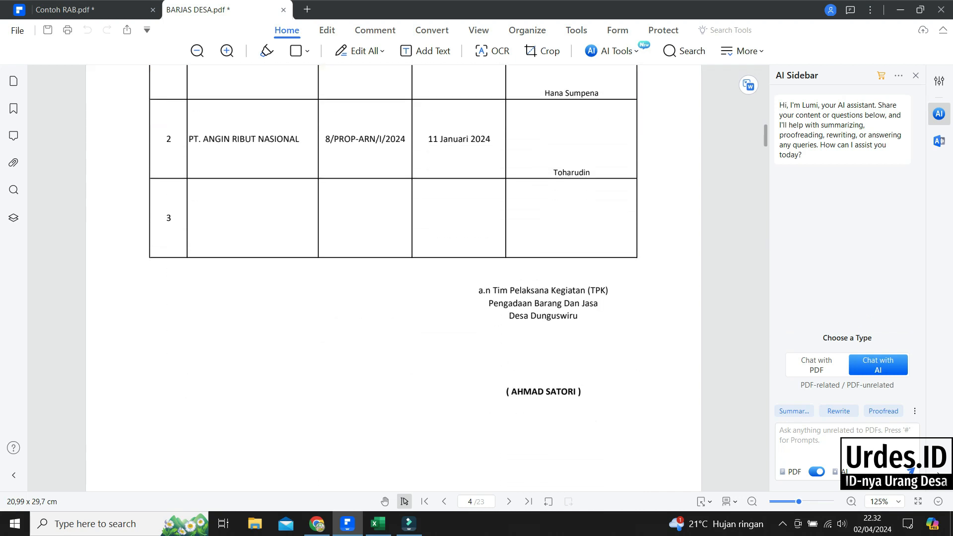
- Examine the qualification document inspection reports for both suppliers on pages 5 and 6
scroll(394, 277, "down", 15)
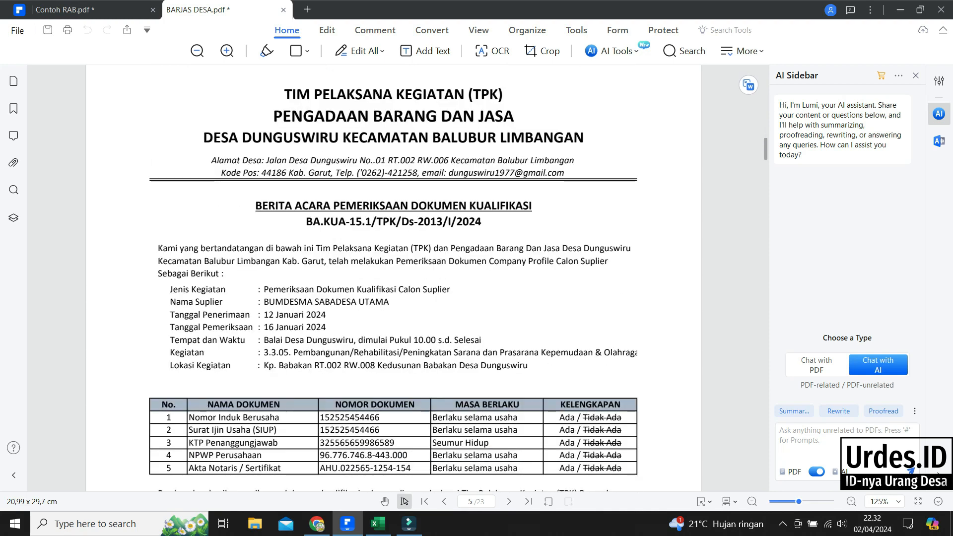
scroll(394, 278, "down", 6)
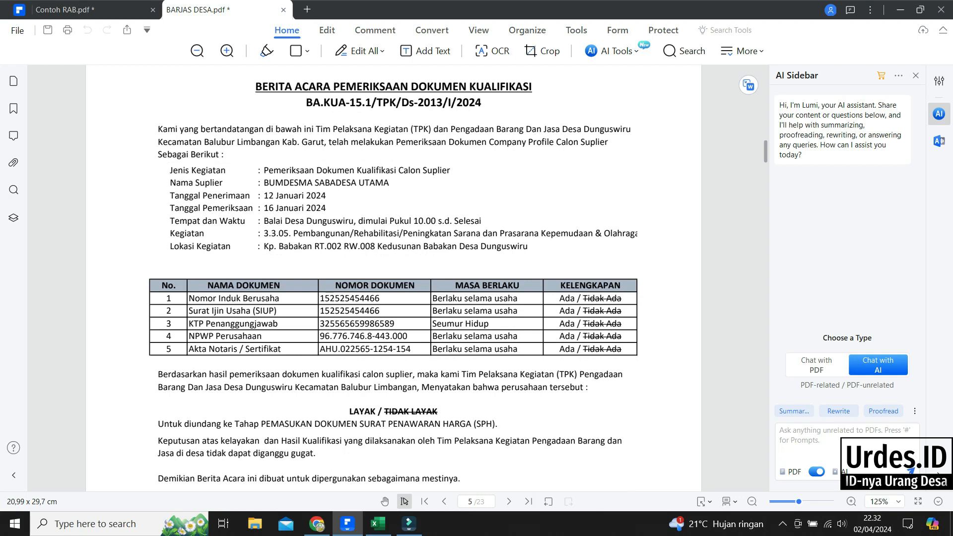
scroll(393, 278, "down", 6)
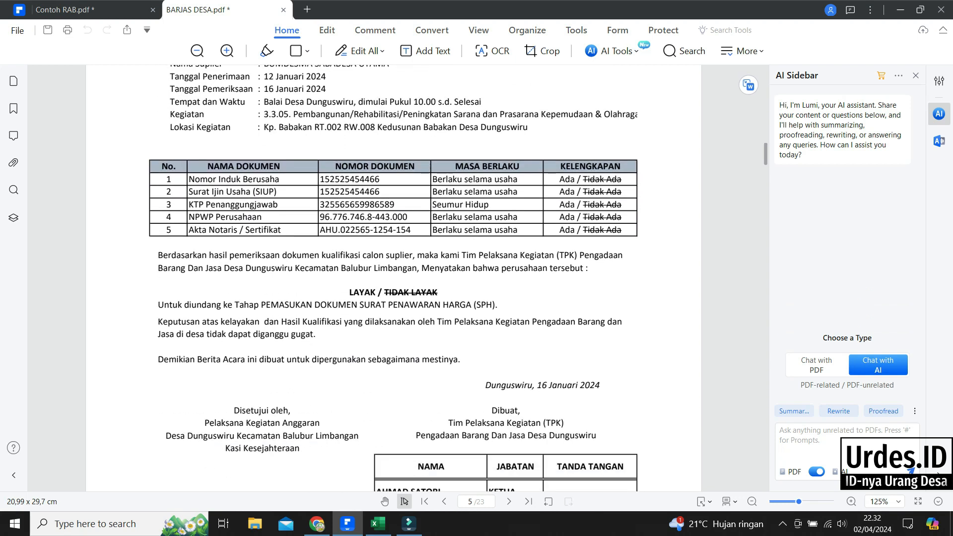
scroll(393, 278, "down", 9)
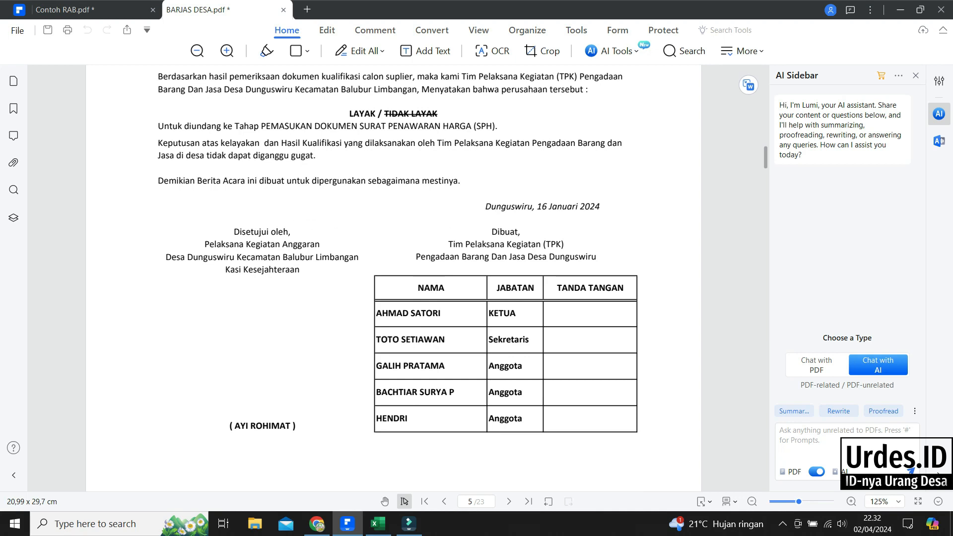
scroll(394, 278, "down", 20)
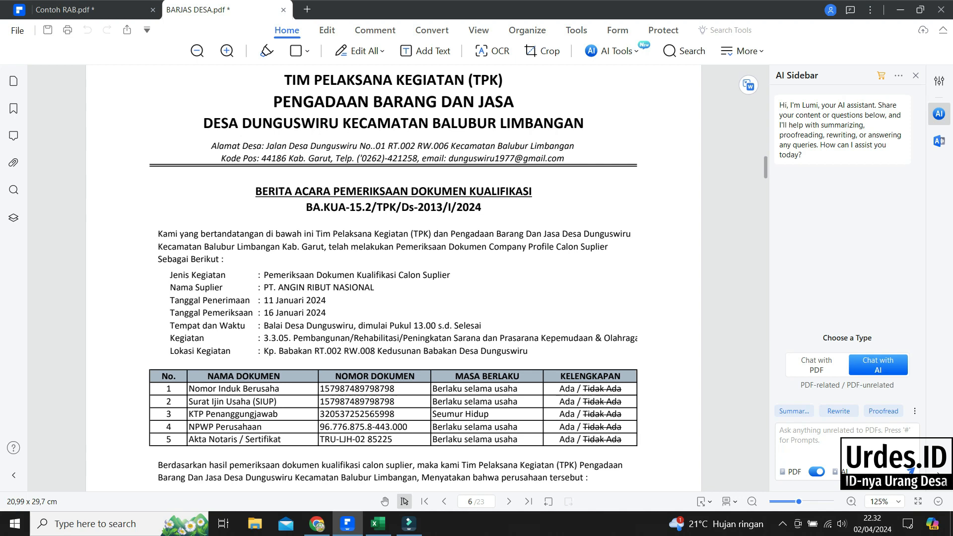
scroll(394, 278, "down", 12)
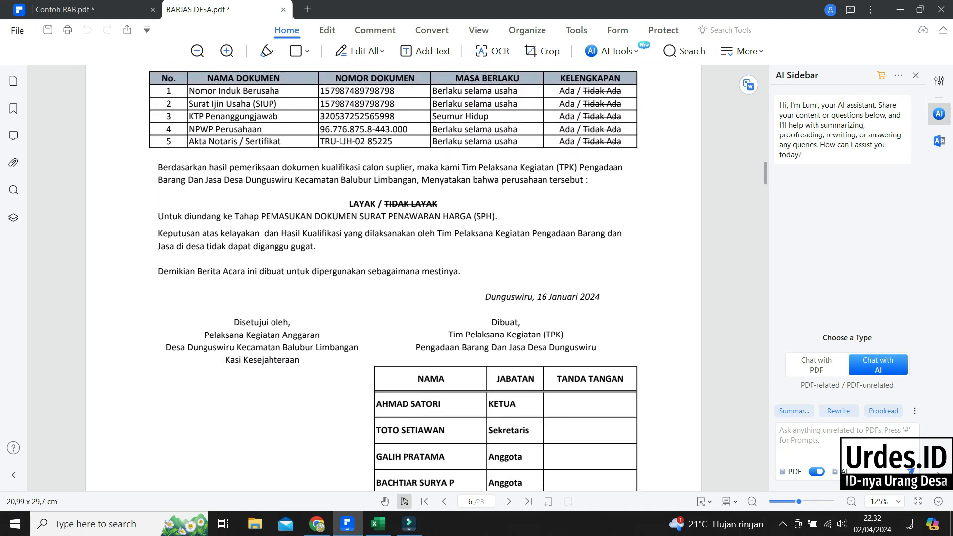
- Examine the price quotation request to Bumdesma Sabadesa Utama on page 7, including its goods list and submission terms
scroll(394, 278, "down", 18)
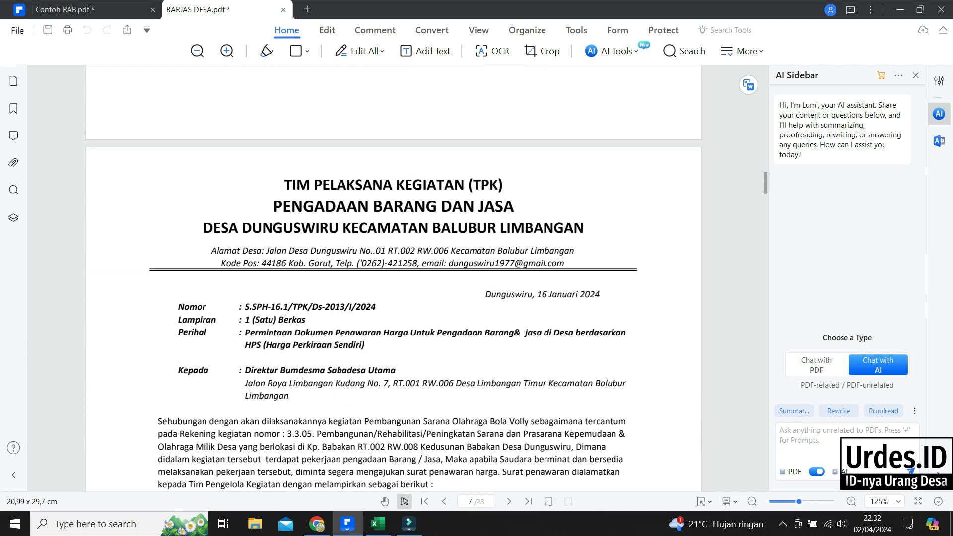
scroll(394, 278, "down", 7)
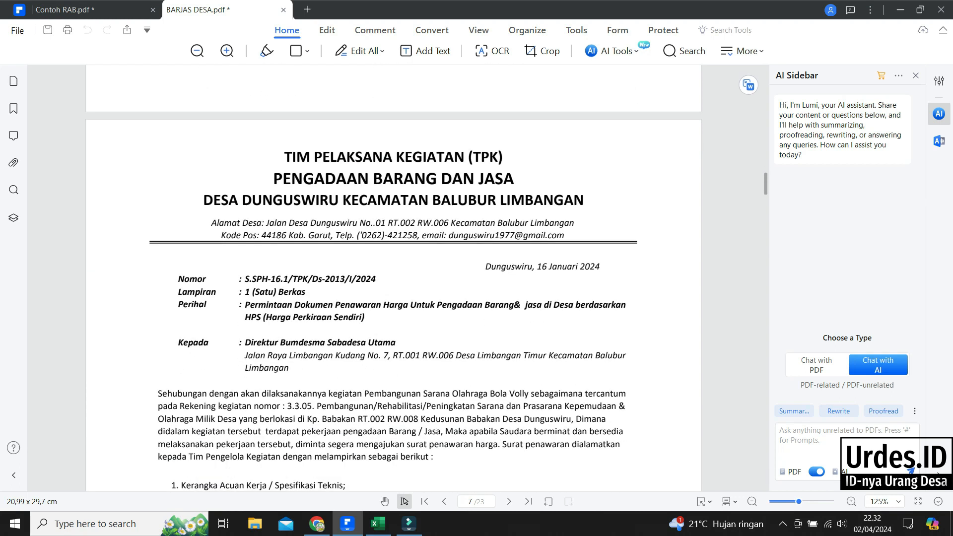
scroll(394, 278, "down", 3)
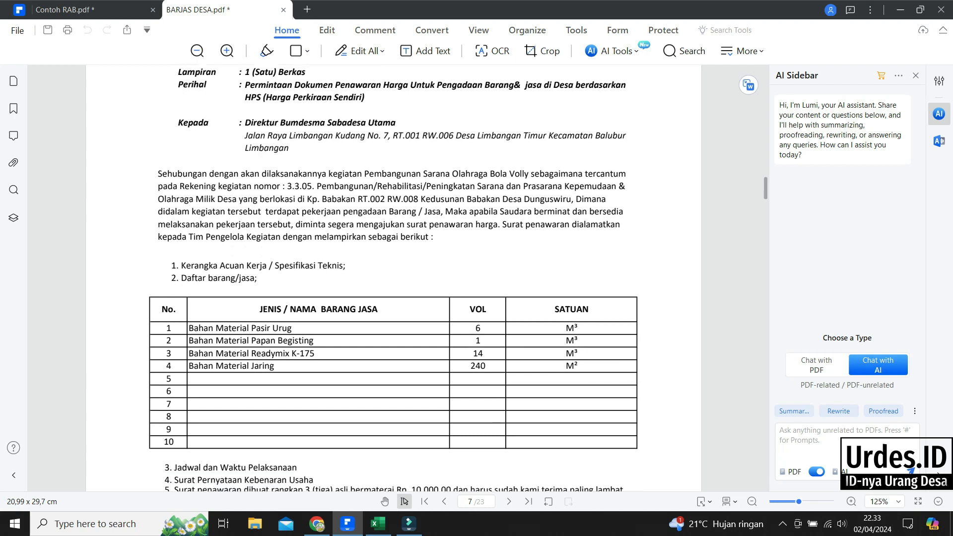
scroll(394, 278, "down", 3)
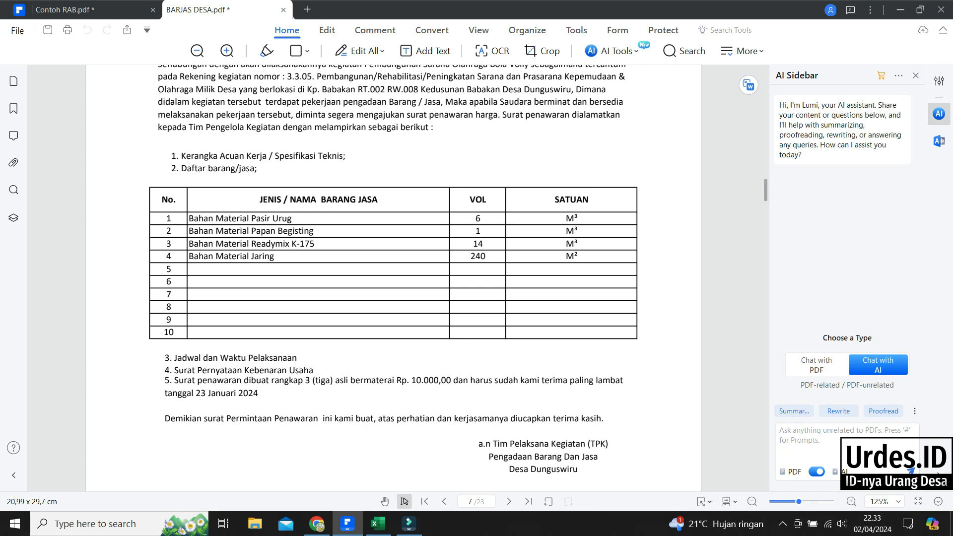
scroll(393, 278, "down", 1)
scroll(394, 278, "down", 1)
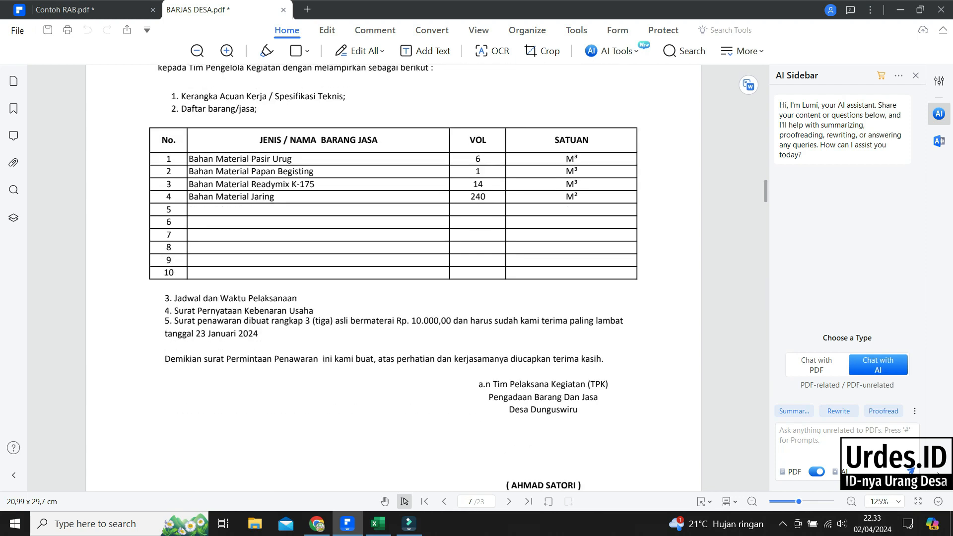
scroll(394, 278, "up", 2)
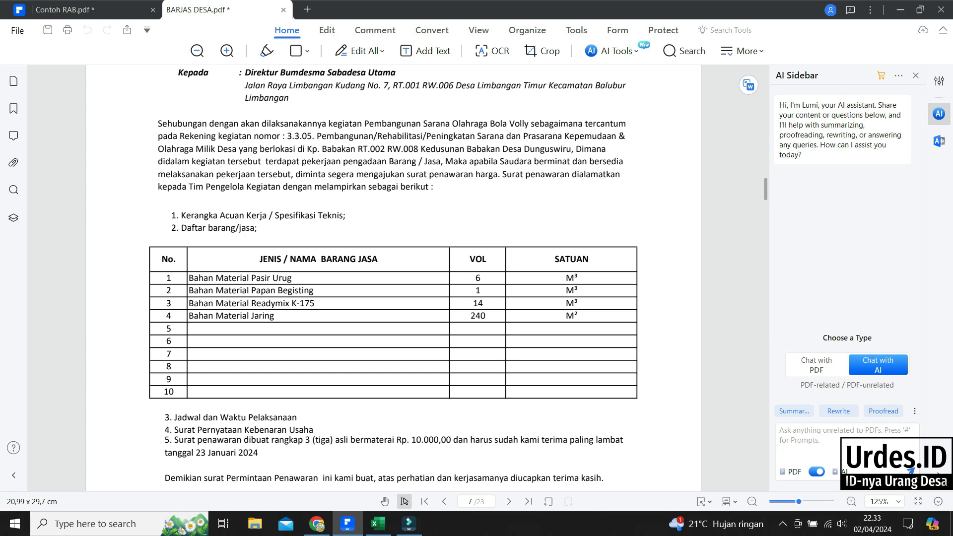
scroll(394, 278, "down", 2)
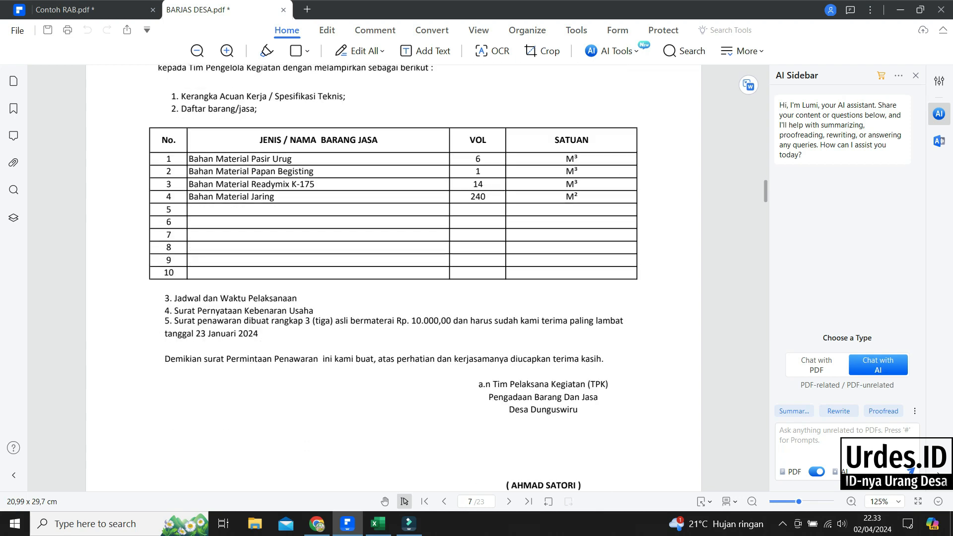
- Examine the price quotation request to PT. Angin Ribut Nasional on page 8 and the quotation receipt on page 9
scroll(393, 278, "down", 10)
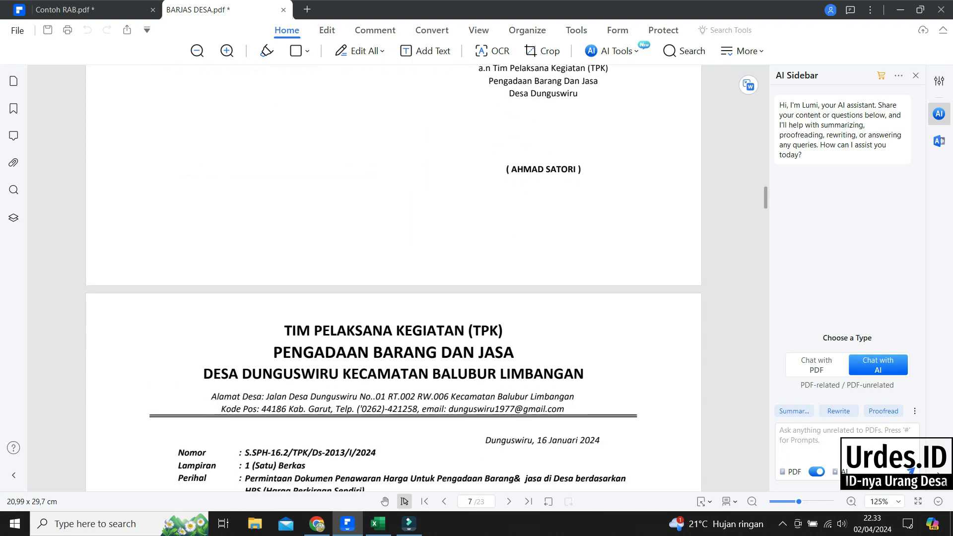
scroll(393, 278, "down", 3)
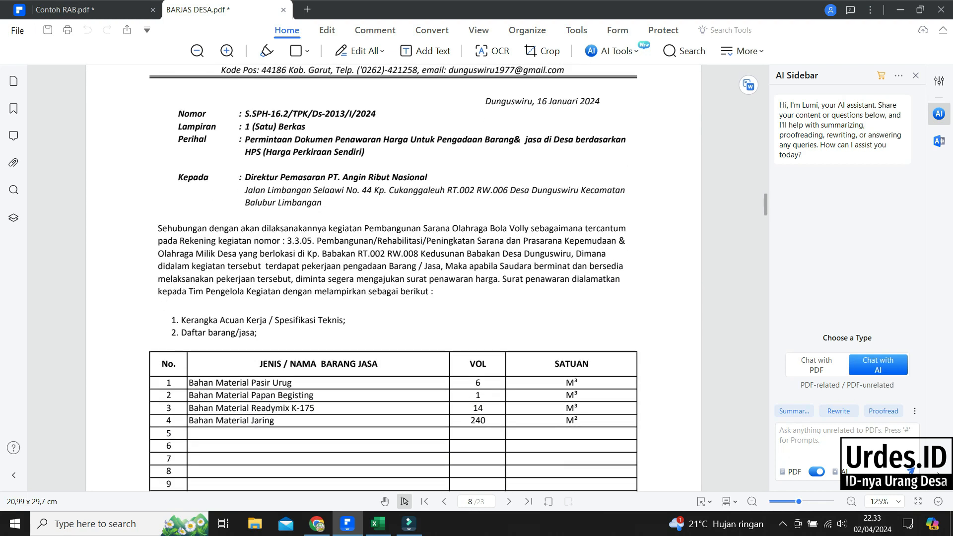
scroll(393, 278, "down", 4)
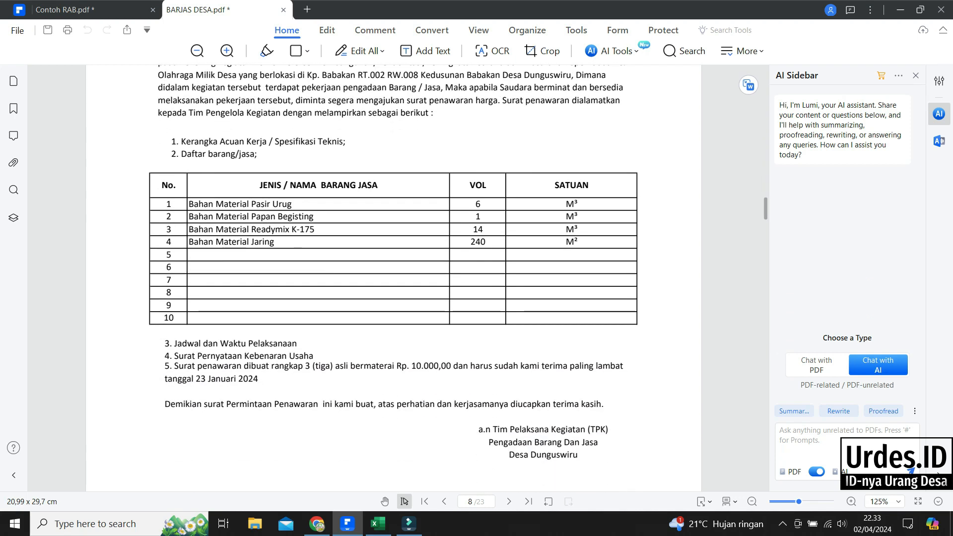
scroll(393, 278, "down", 8)
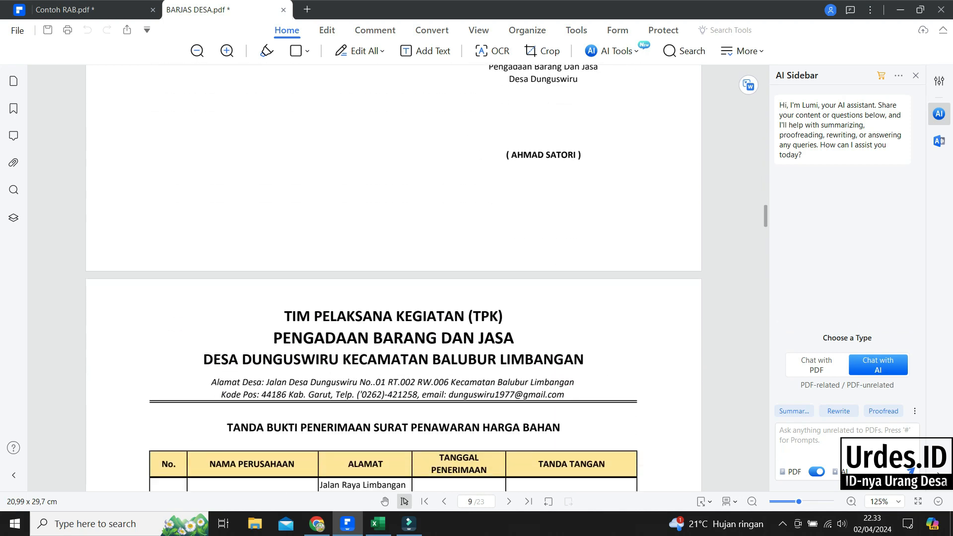
scroll(393, 278, "down", 2)
scroll(394, 278, "down", 3)
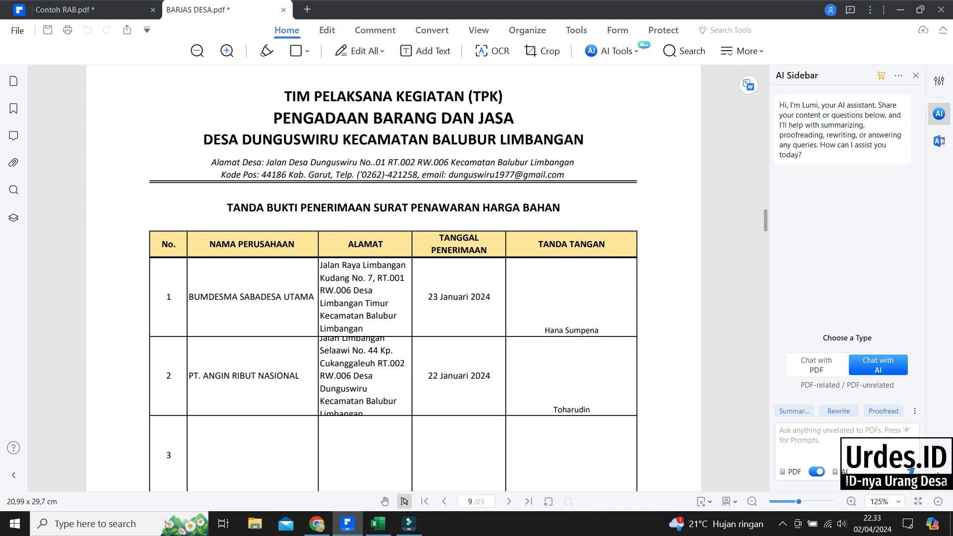
scroll(394, 278, "down", 4)
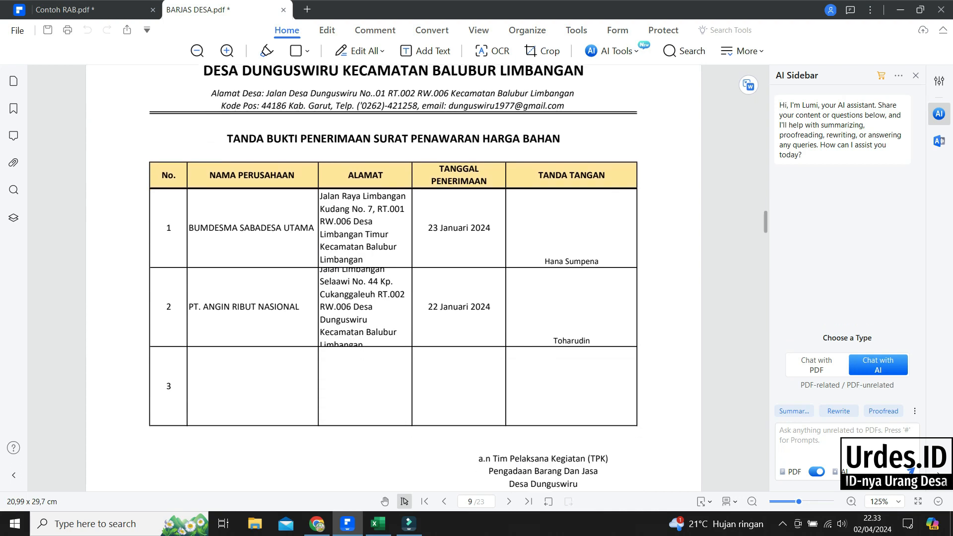
scroll(393, 278, "down", 1)
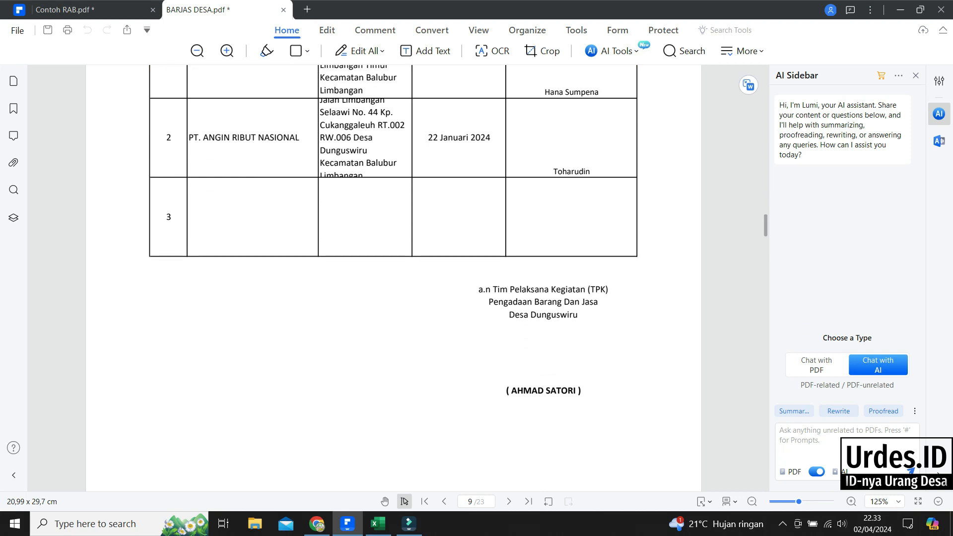
- Examine the material price quotation inspection report on page 10, including its activity data, supplier ranking and signature table
scroll(394, 278, "down", 10)
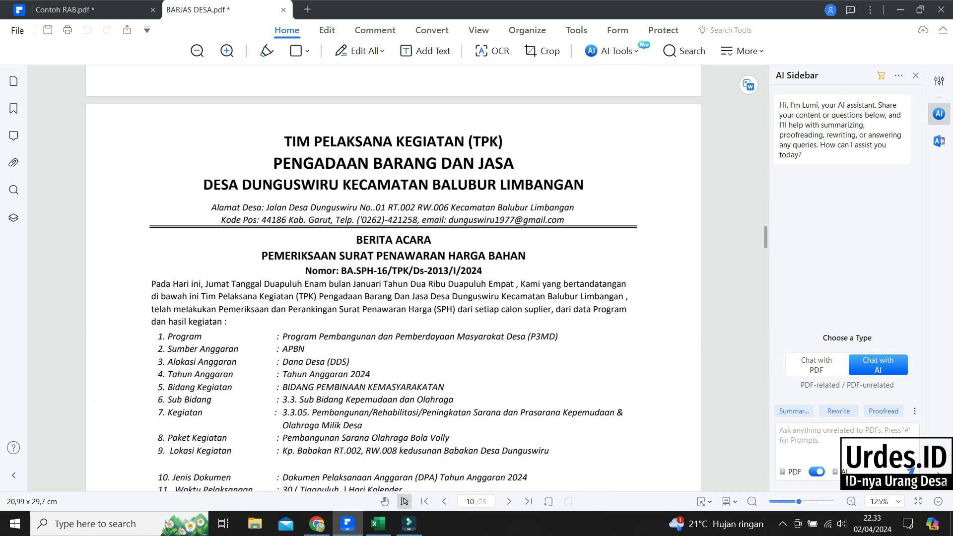
scroll(394, 278, "down", 1)
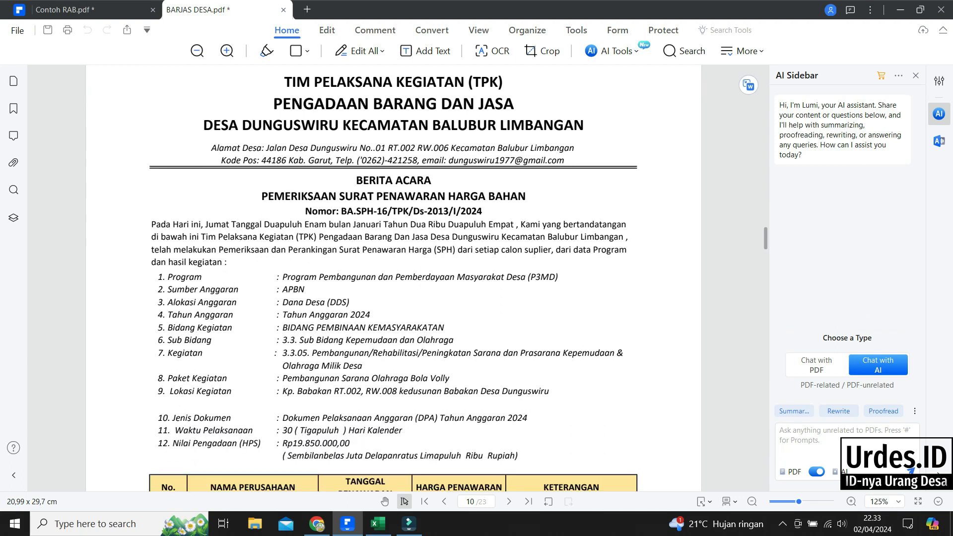
scroll(393, 278, "down", 8)
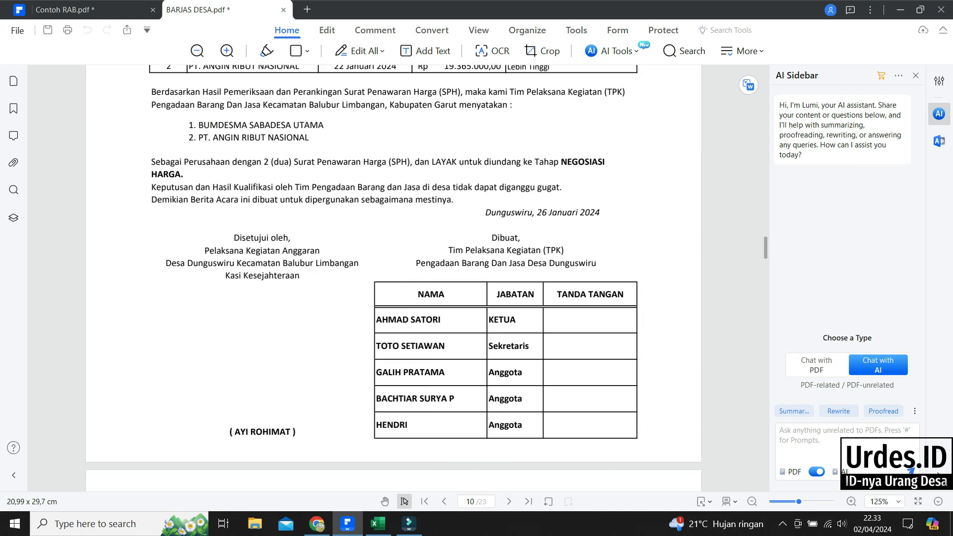
scroll(394, 278, "down", 1)
- Examine the price negotiation invitations to both suppliers on pages 11 and 12, including the meeting schedules
scroll(393, 278, "down", 5)
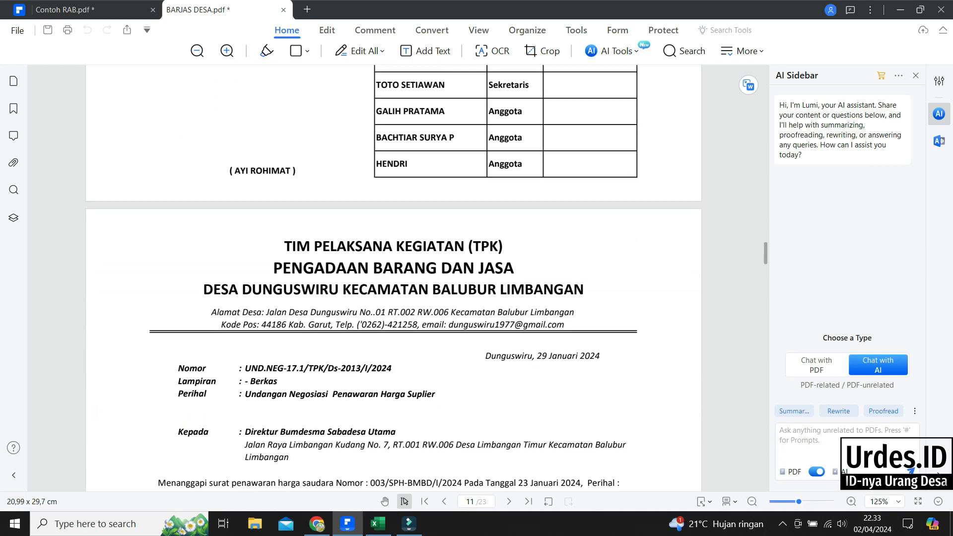
scroll(393, 278, "down", 3)
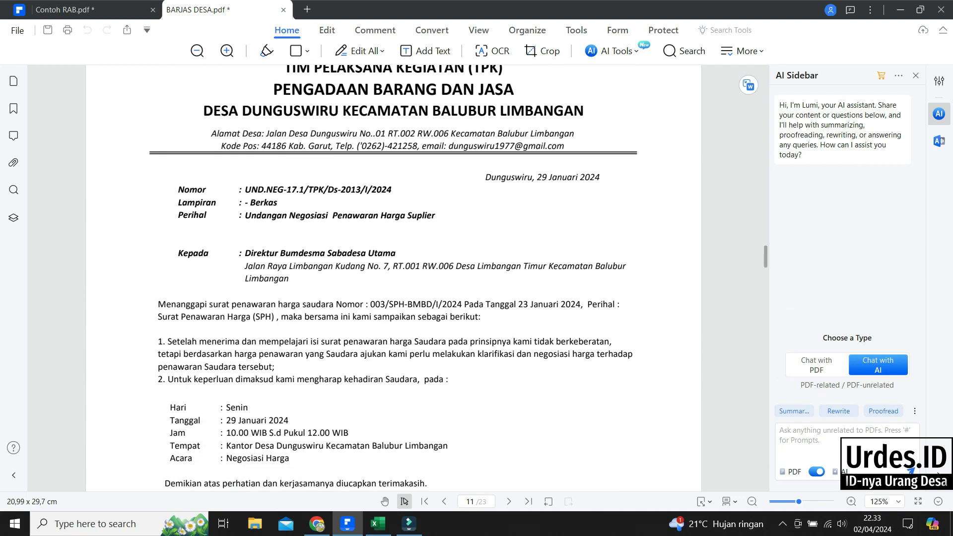
scroll(393, 278, "down", 7)
scroll(393, 278, "down", 8)
scroll(394, 278, "down", 7)
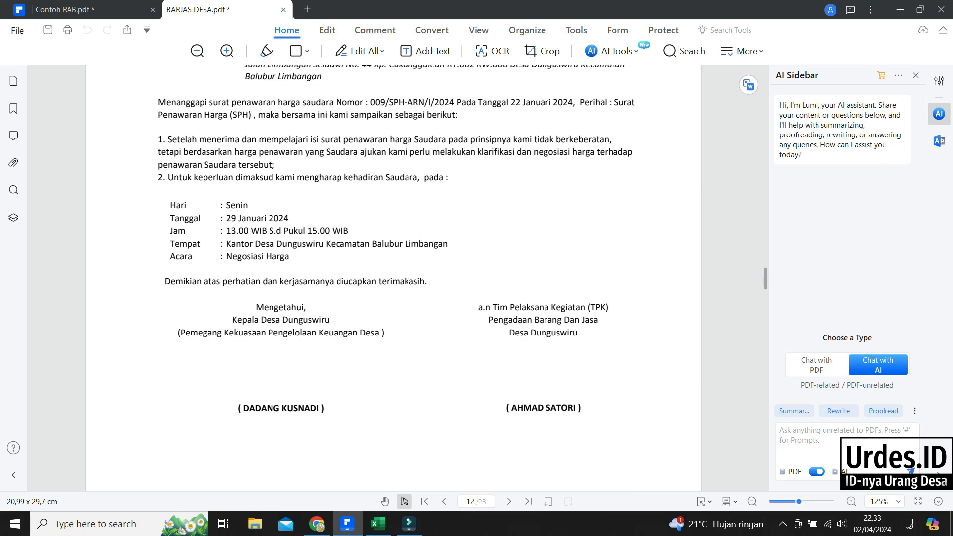
- Examine the negotiation result report for Bumdesma Sabadesa Utama on page 13, including the offered and negotiated prices and signatories
scroll(394, 278, "down", 12)
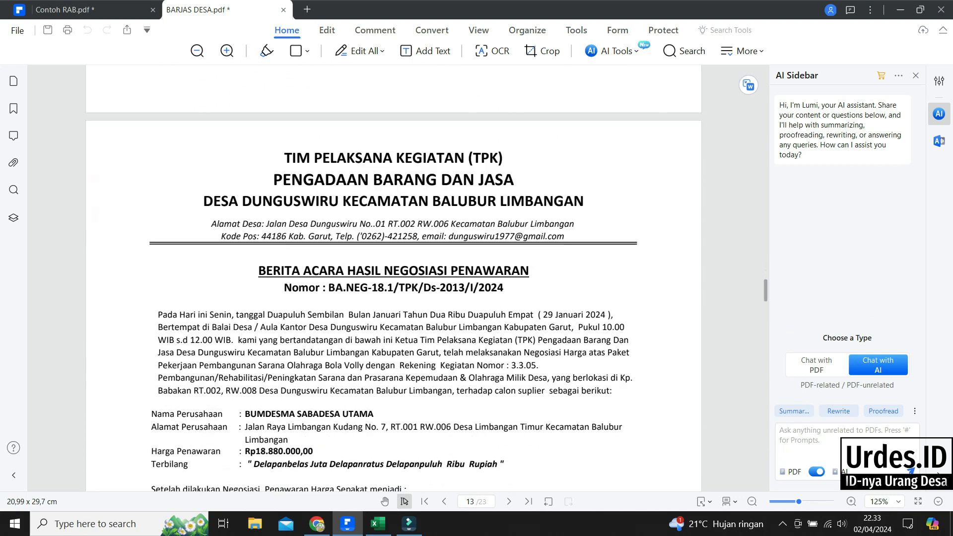
scroll(394, 278, "down", 2)
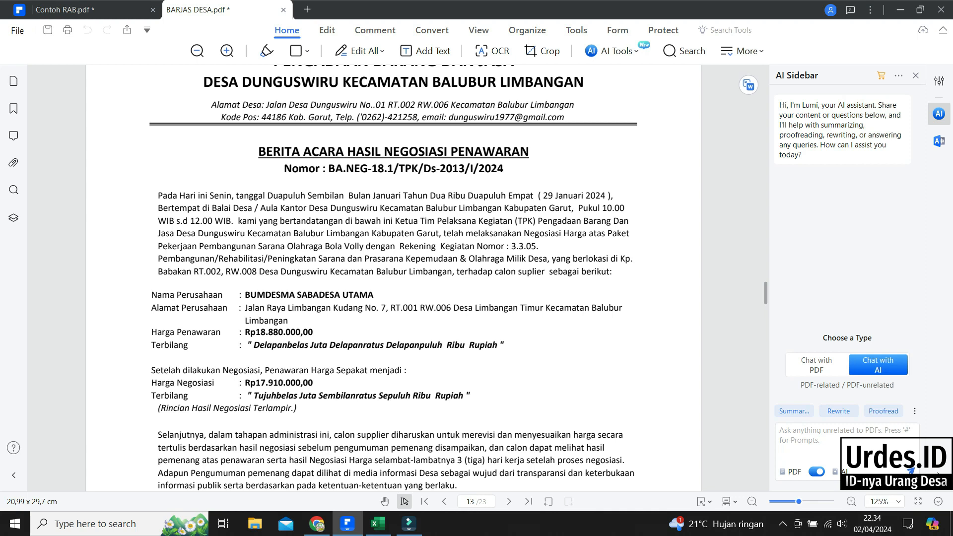
scroll(394, 278, "down", 6)
scroll(393, 278, "up", 3)
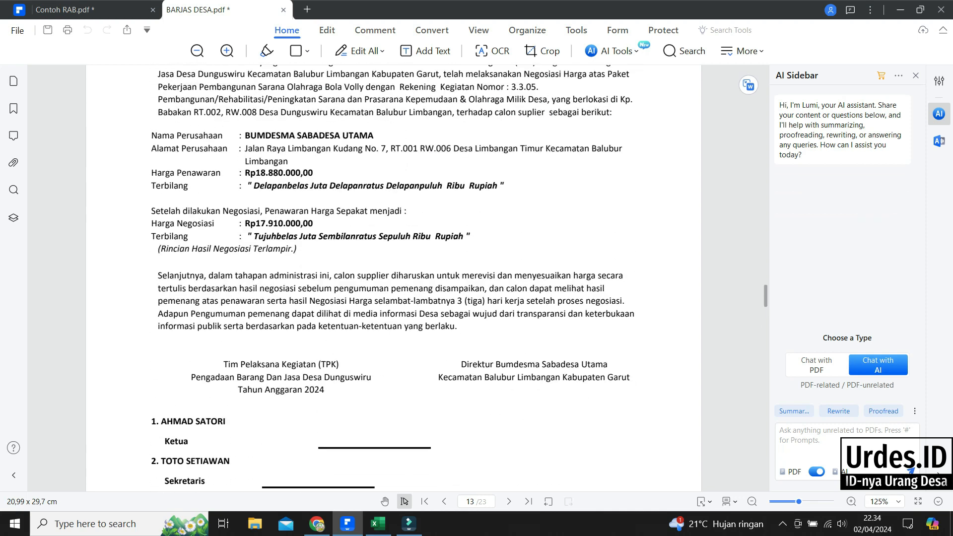
scroll(394, 278, "up", 2)
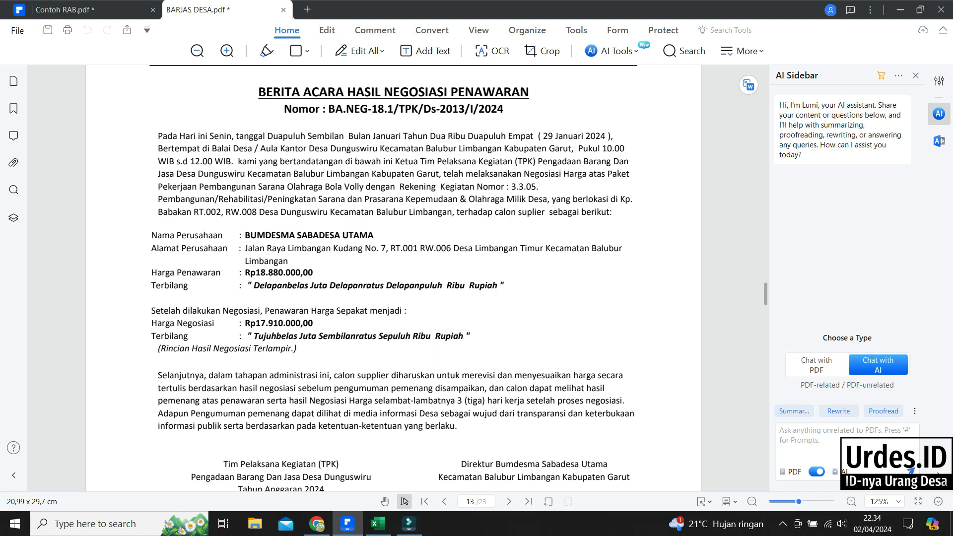
scroll(393, 278, "down", 5)
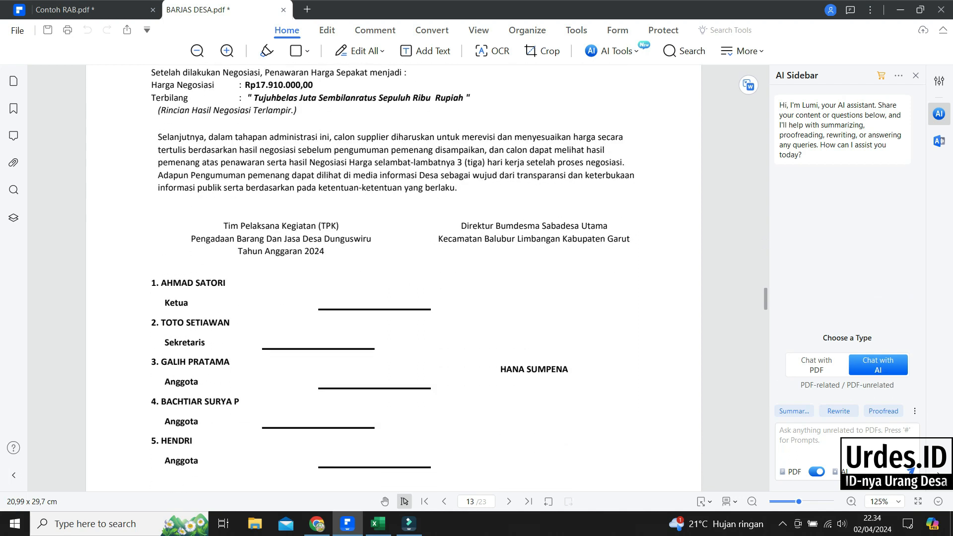
- Examine the negotiated price attachment for Bumdesma Sabadesa Utama on page 14, briefly selecting the cumulative total row of the goods table
scroll(394, 278, "down", 13)
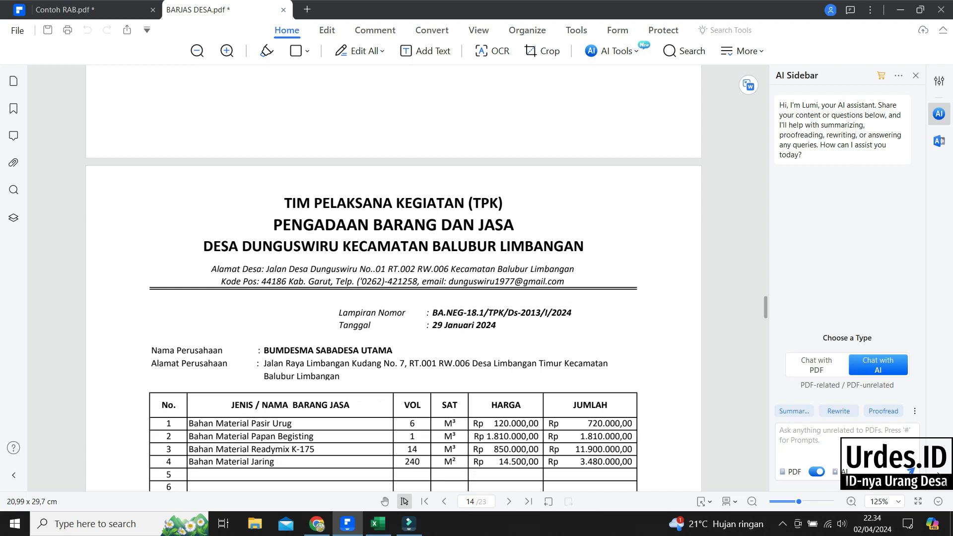
scroll(394, 278, "down", 3)
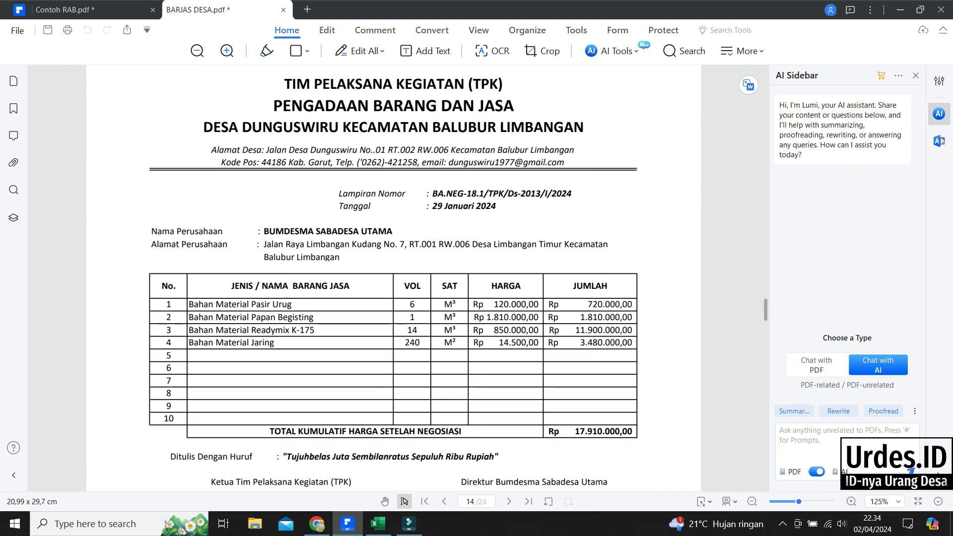
scroll(394, 278, "down", 3)
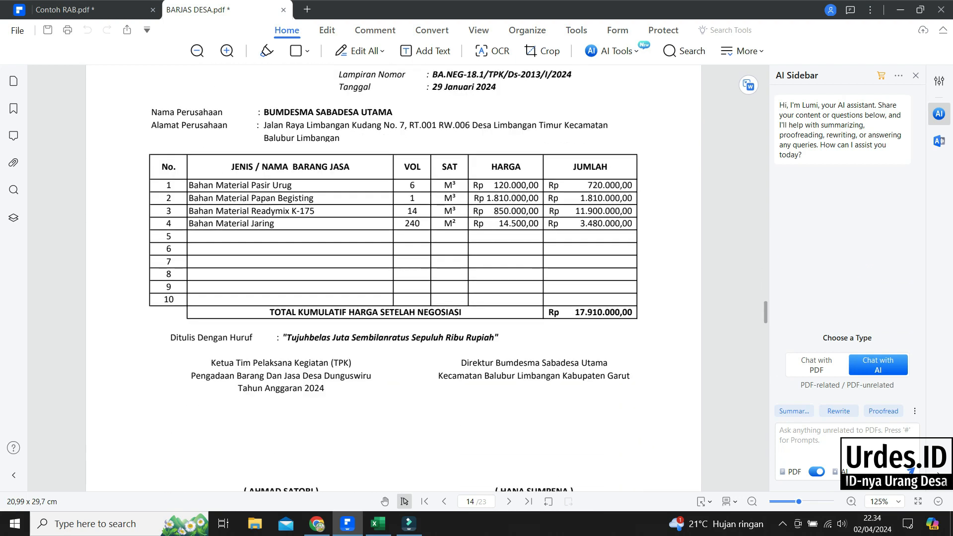
scroll(394, 278, "up", 1)
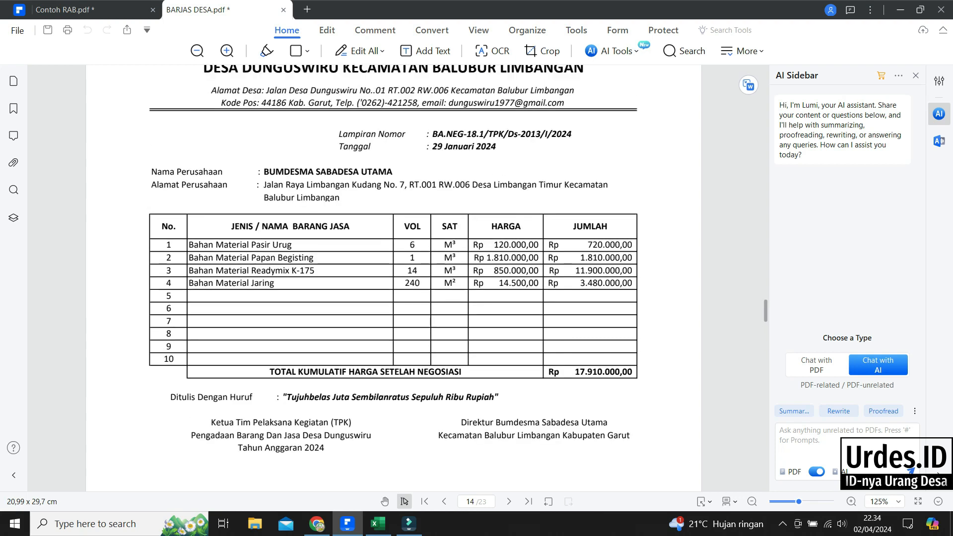
left_click_drag(553, 360, 635, 373)
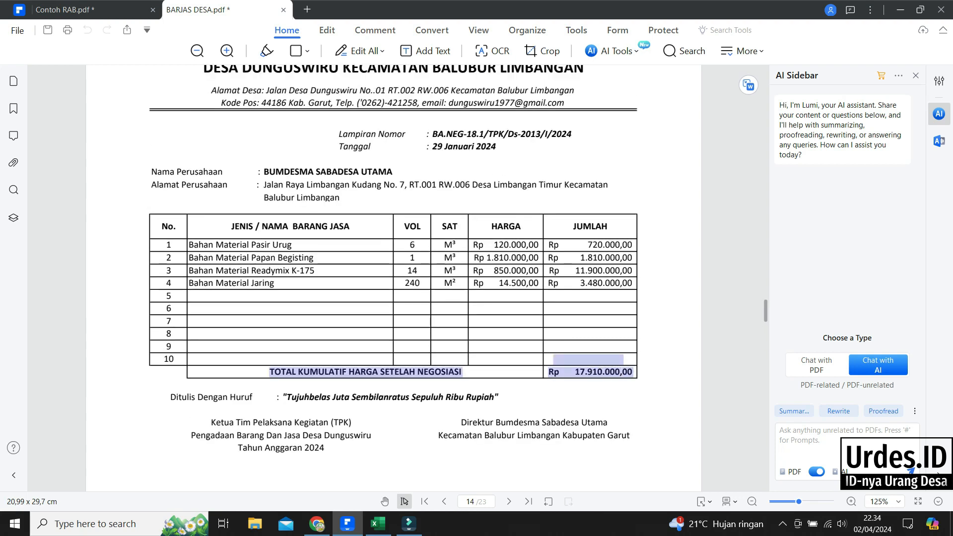
left_click(640, 385)
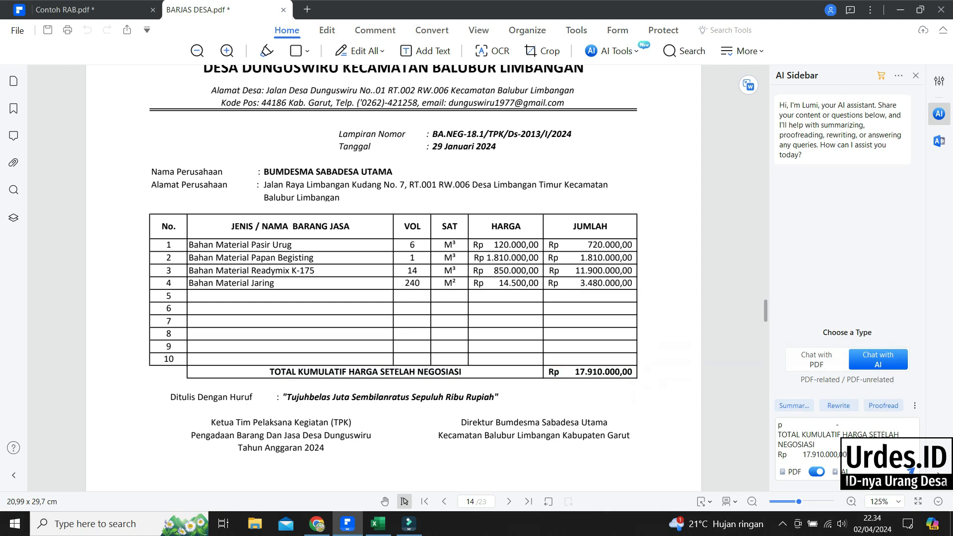
scroll(394, 278, "down", 3)
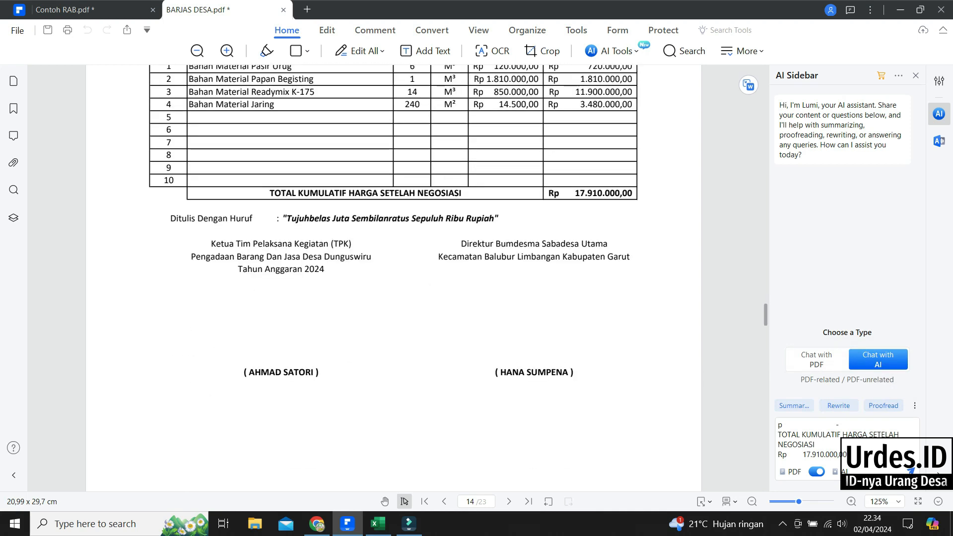
- Examine the negotiation result report for PT. Angin Ribut Nasional on page 15, including its prices and signature section
scroll(394, 278, "down", 9)
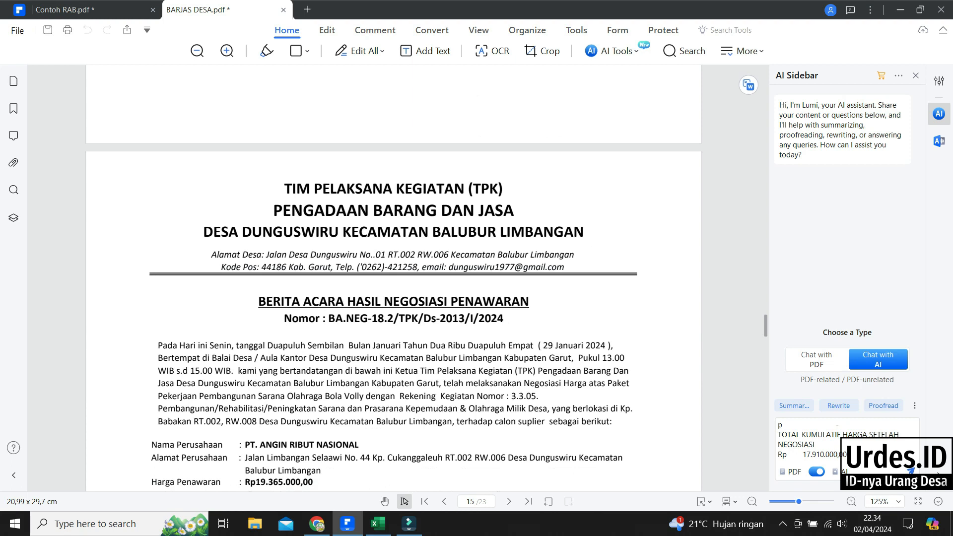
scroll(394, 278, "down", 2)
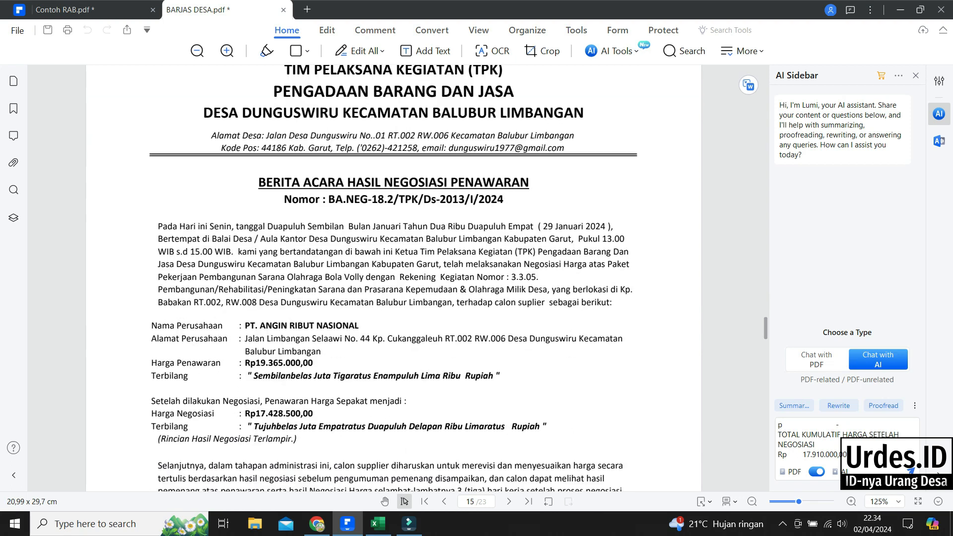
scroll(394, 278, "down", 5)
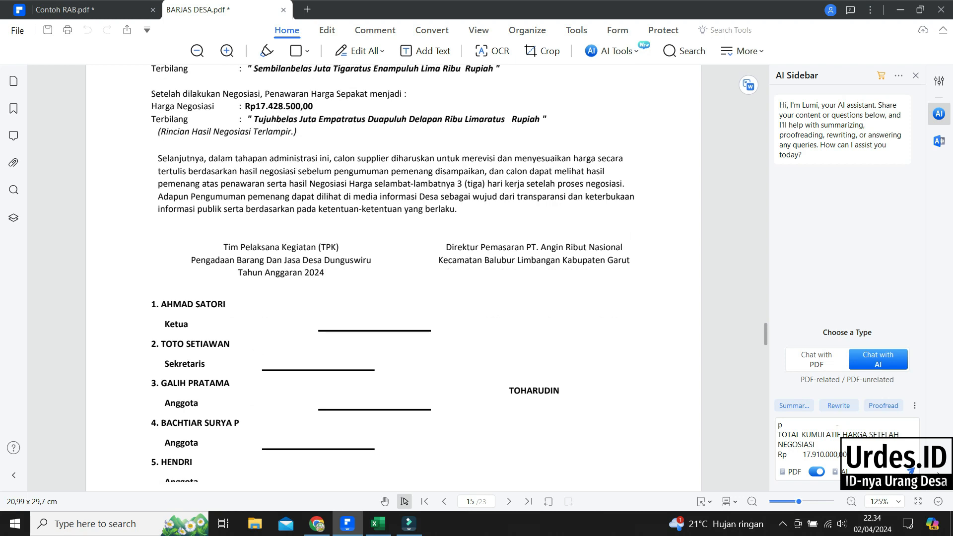
- Examine the negotiated price attachment for PT. Angin Ribut Nasional on page 16, rechecking the preceding negotiation report and the Bumdesma Sabadesa Utama attachment
scroll(393, 278, "down", 8)
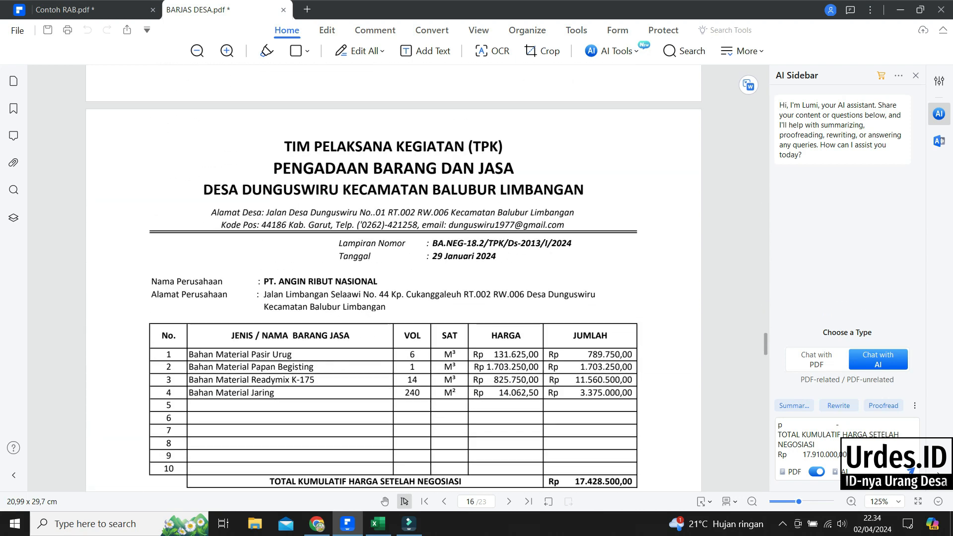
scroll(394, 278, "down", 1)
scroll(394, 277, "up", 8)
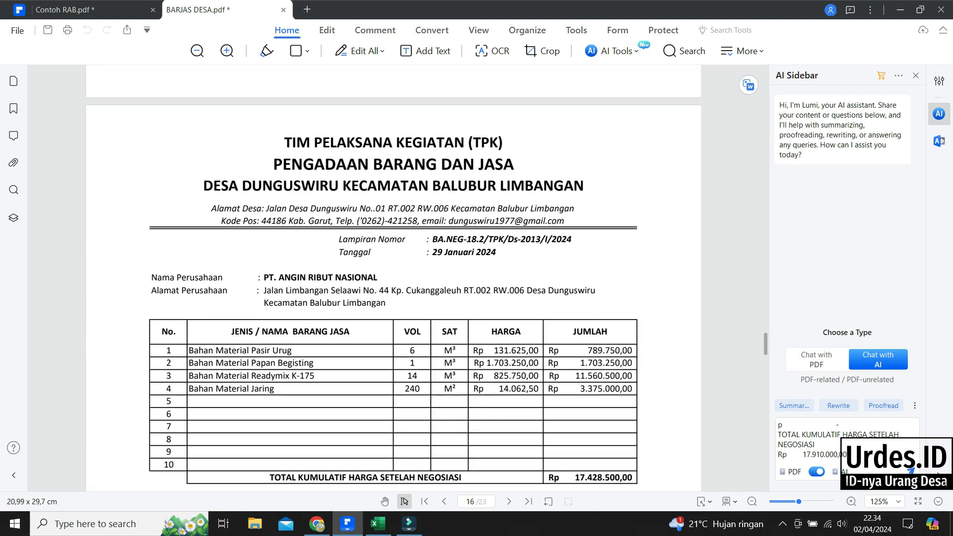
scroll(393, 277, "up", 10)
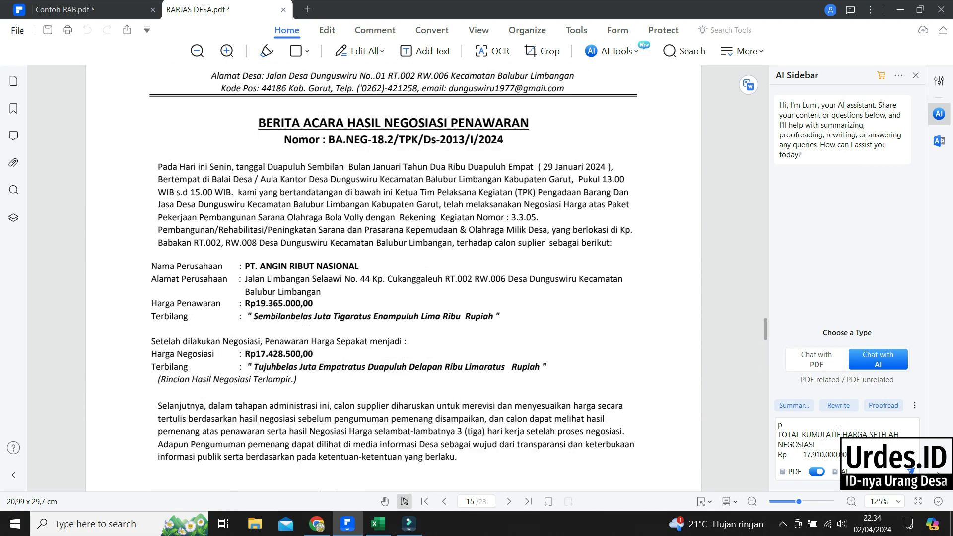
scroll(393, 277, "up", 6)
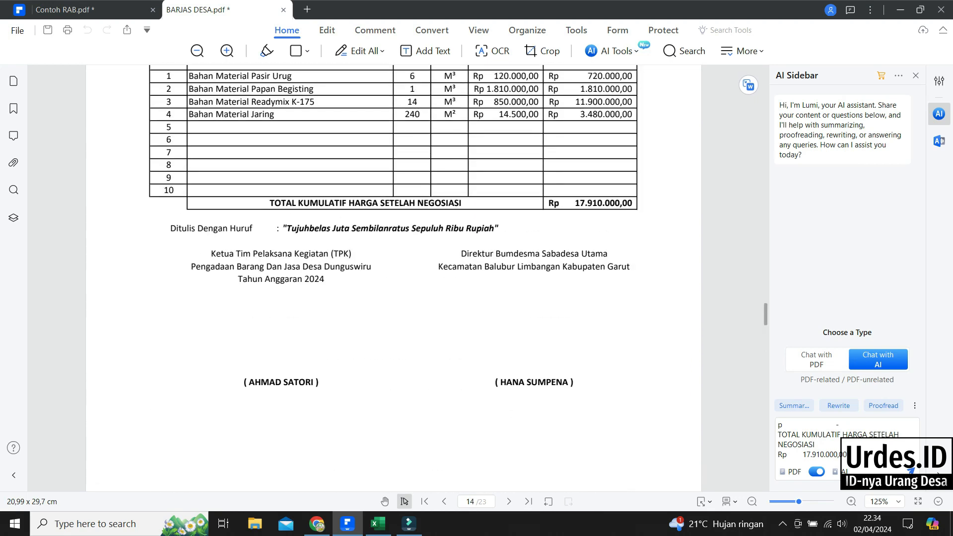
scroll(394, 277, "down", 11)
scroll(394, 277, "down", 20)
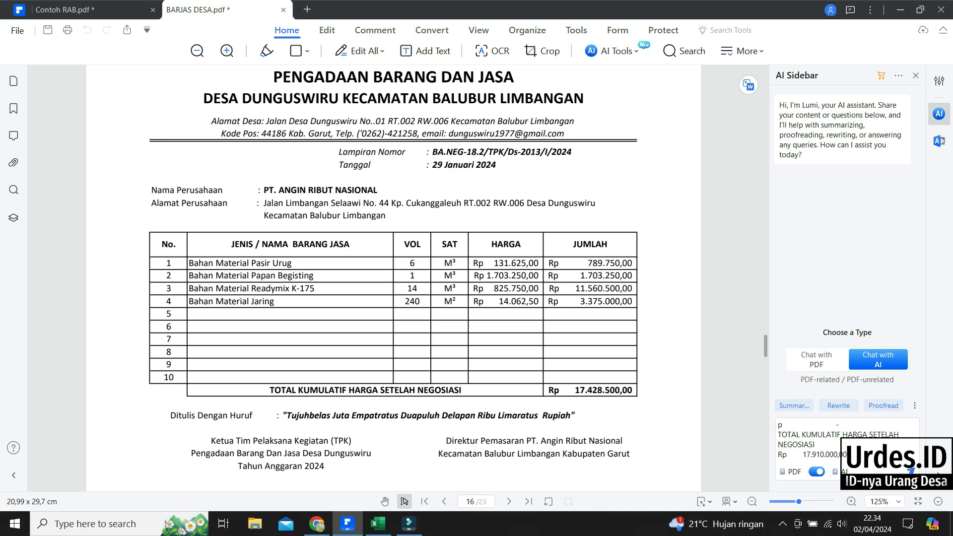
scroll(394, 277, "down", 5)
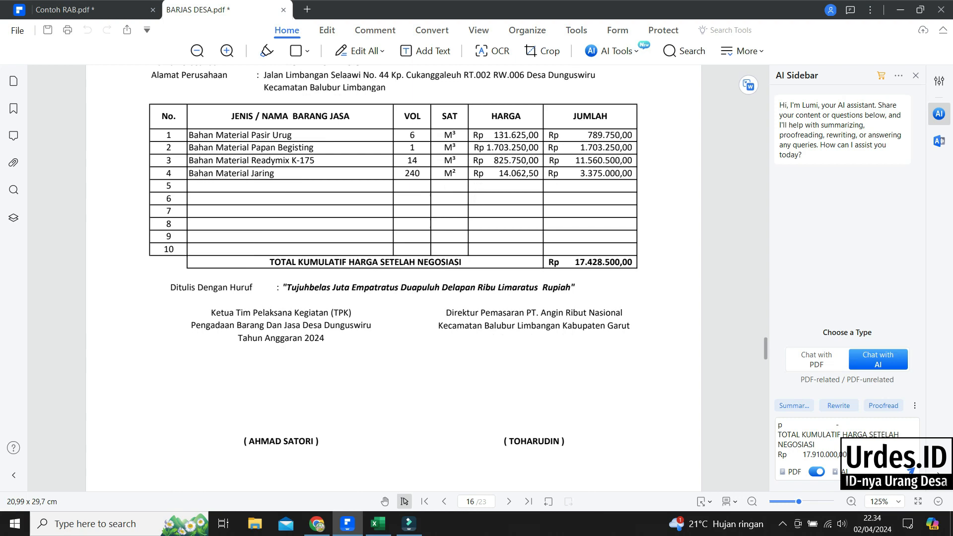
- Examine the project details in the winner announcement on page 17, checking back against the losing supplier's price attachment on page 16
scroll(394, 277, "down", 10)
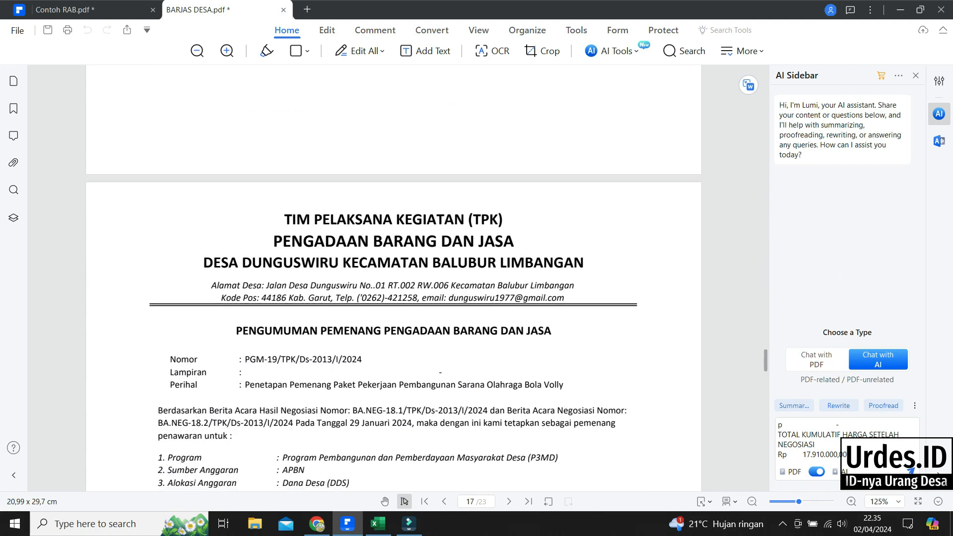
scroll(394, 277, "down", 1)
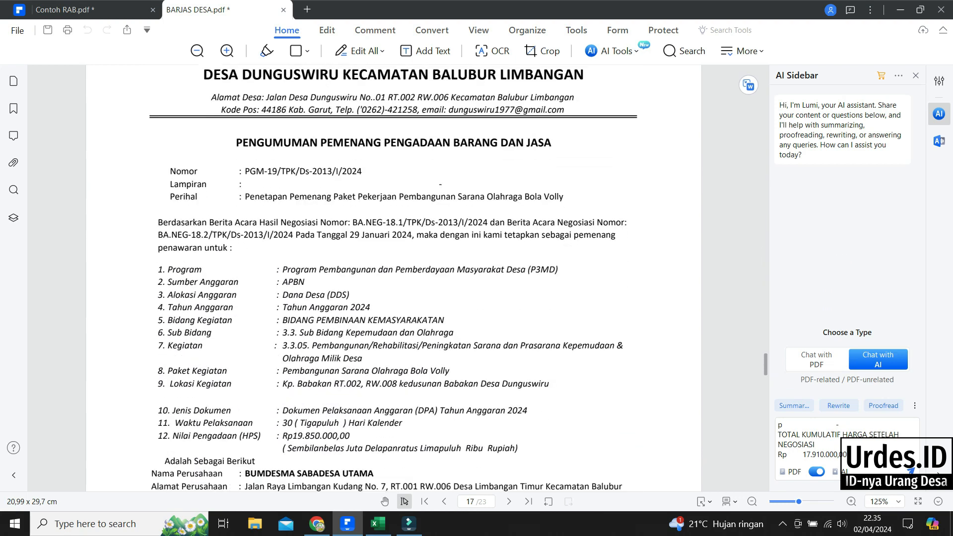
scroll(394, 277, "down", 2)
scroll(394, 277, "down", 2)
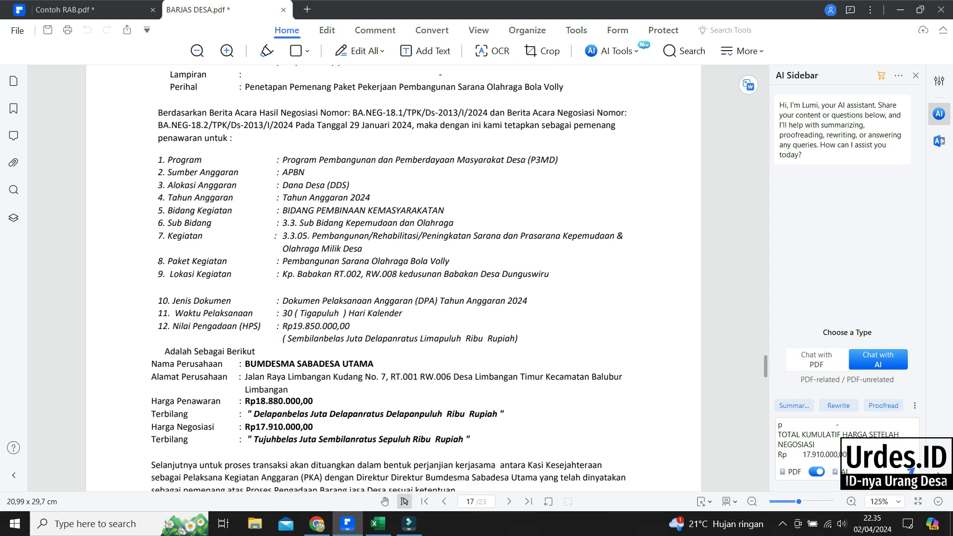
scroll(389, 278, "up", 1)
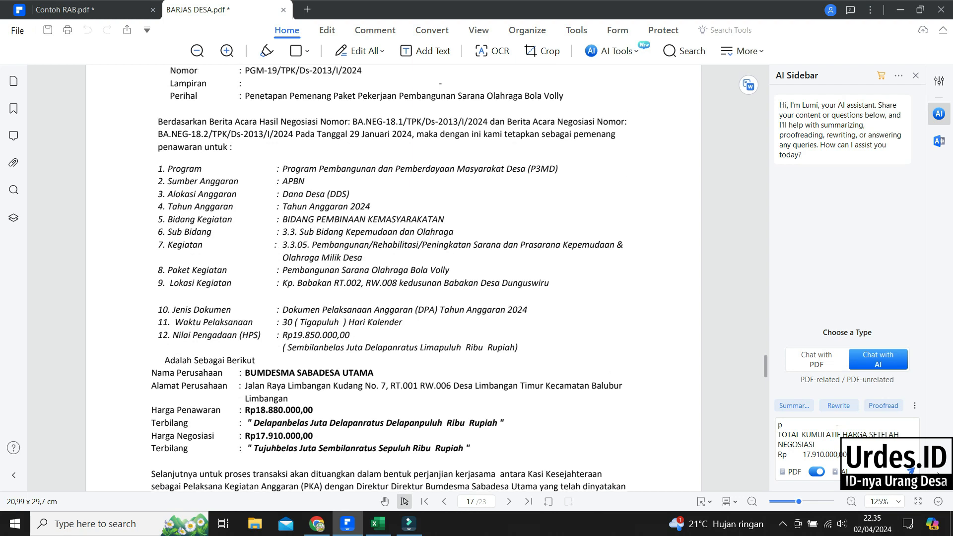
scroll(393, 277, "up", 15)
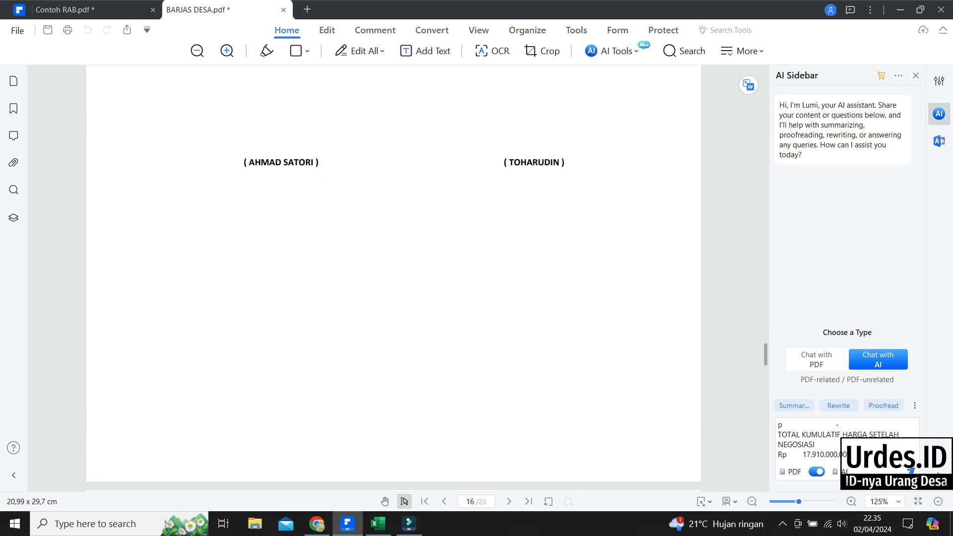
scroll(394, 277, "up", 6)
scroll(394, 277, "up", 4)
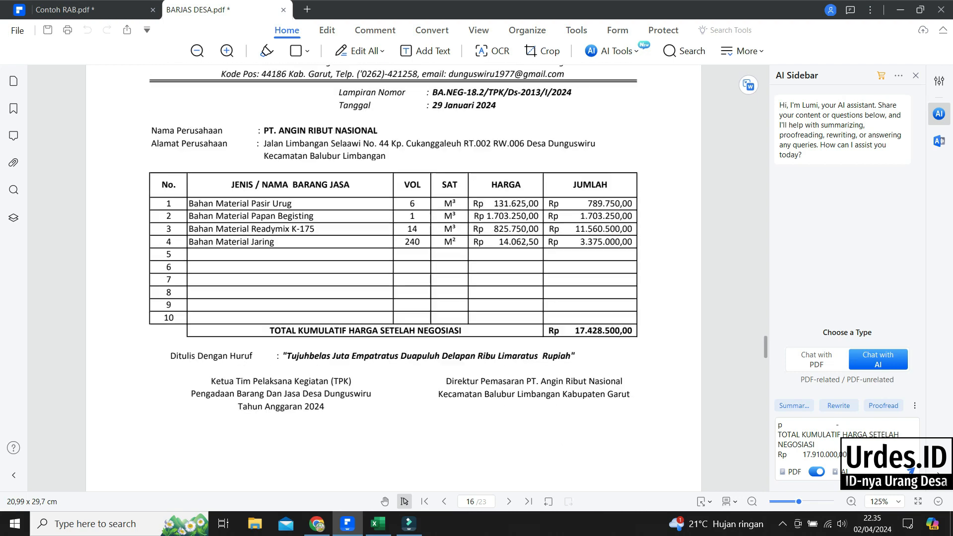
scroll(394, 276, "down", 1)
- Examine the winning supplier's offered and negotiated prices, the closing paragraph and the signature block of the announcement on page 17
scroll(394, 277, "down", 15)
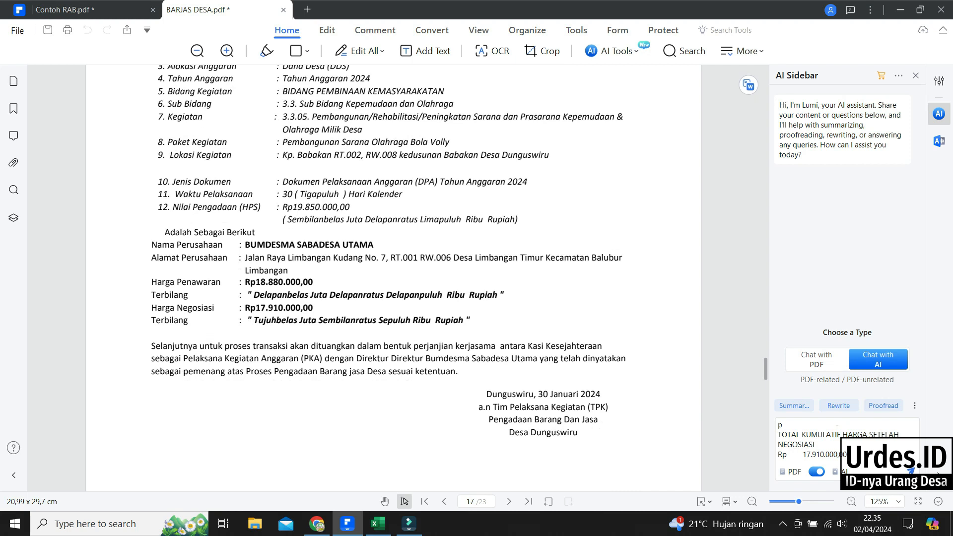
scroll(388, 251, "down", 1)
scroll(394, 277, "down", 12)
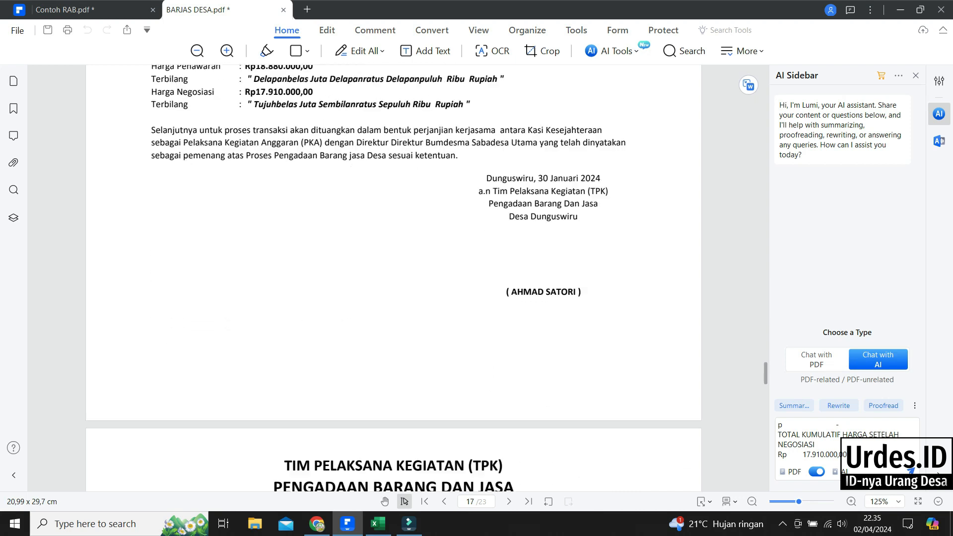
scroll(393, 277, "up", 13)
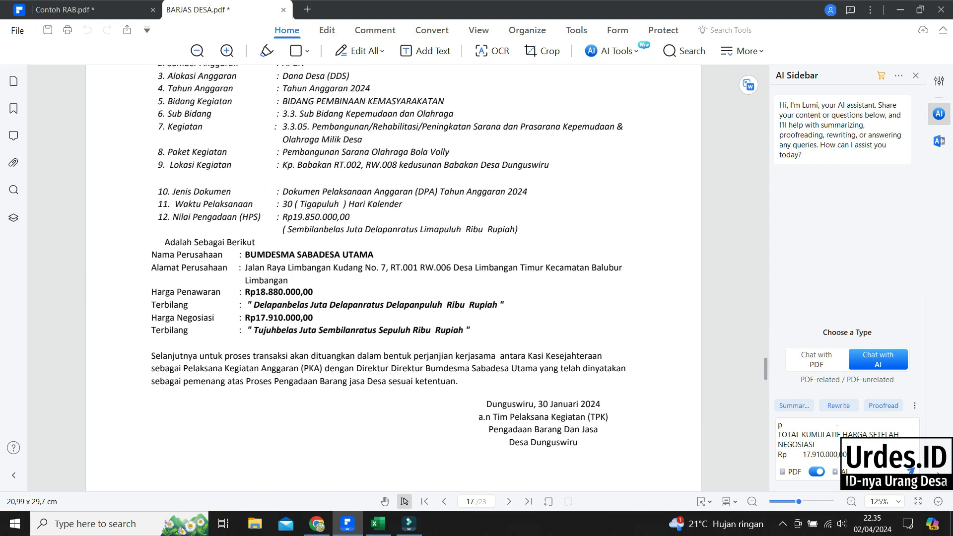
scroll(393, 277, "up", 8)
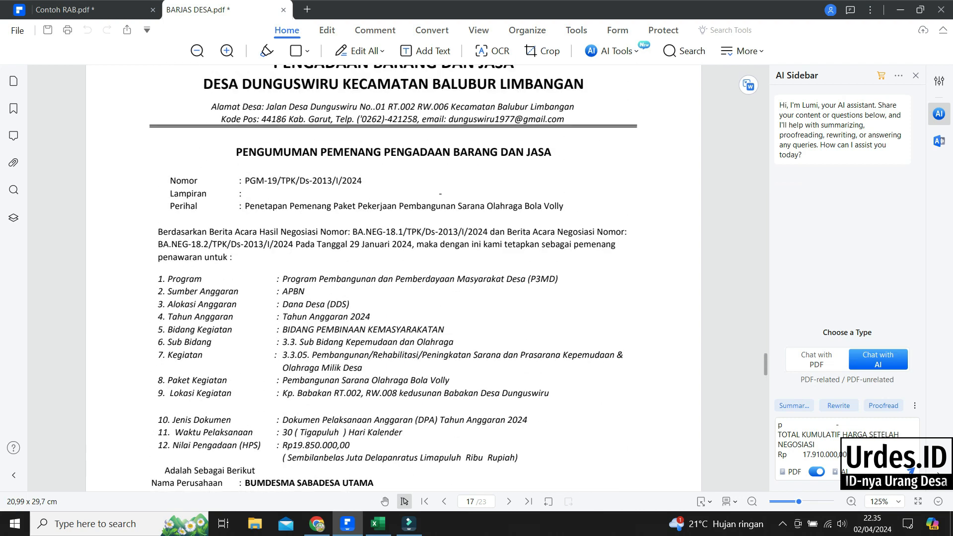
scroll(394, 277, "down", 4)
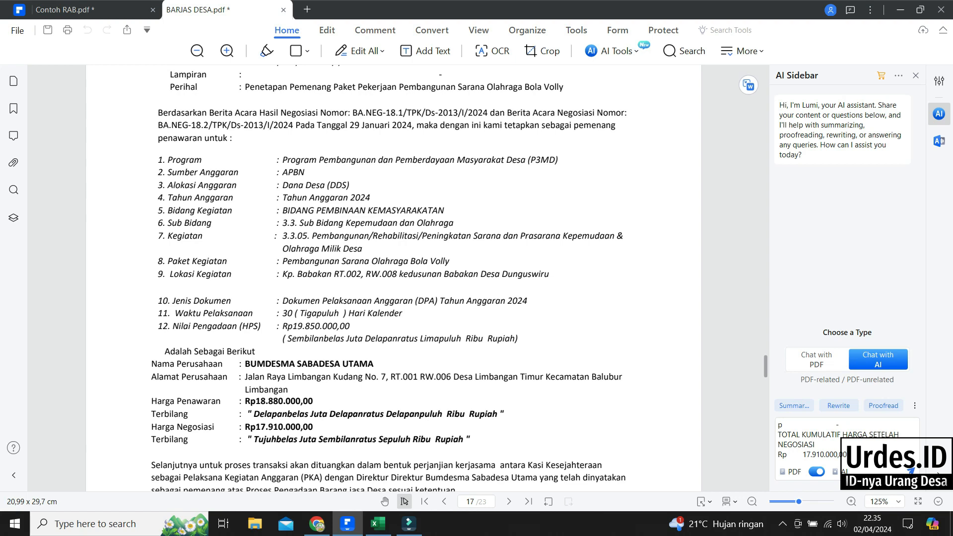
scroll(393, 277, "down", 1)
scroll(394, 277, "down", 5)
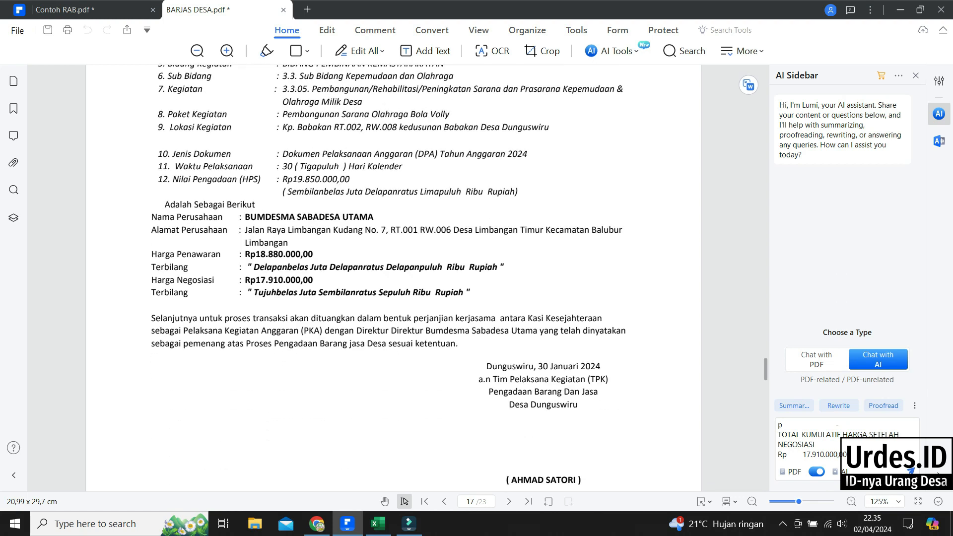
scroll(393, 277, "up", 1)
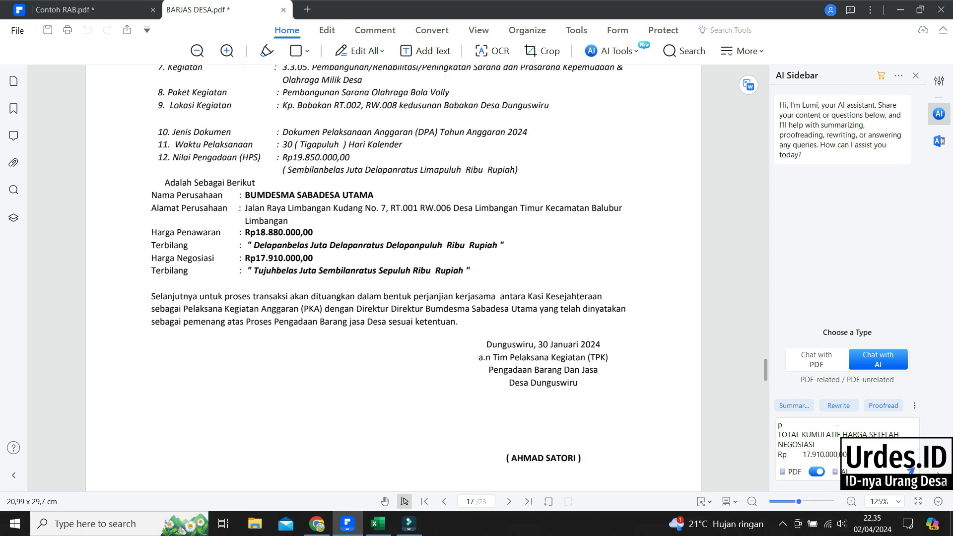
scroll(394, 277, "up", 1)
- Examine the attendance lists for the supplier qualification check and the price offer (SPH) check on pages 18 and 19
scroll(394, 277, "down", 10)
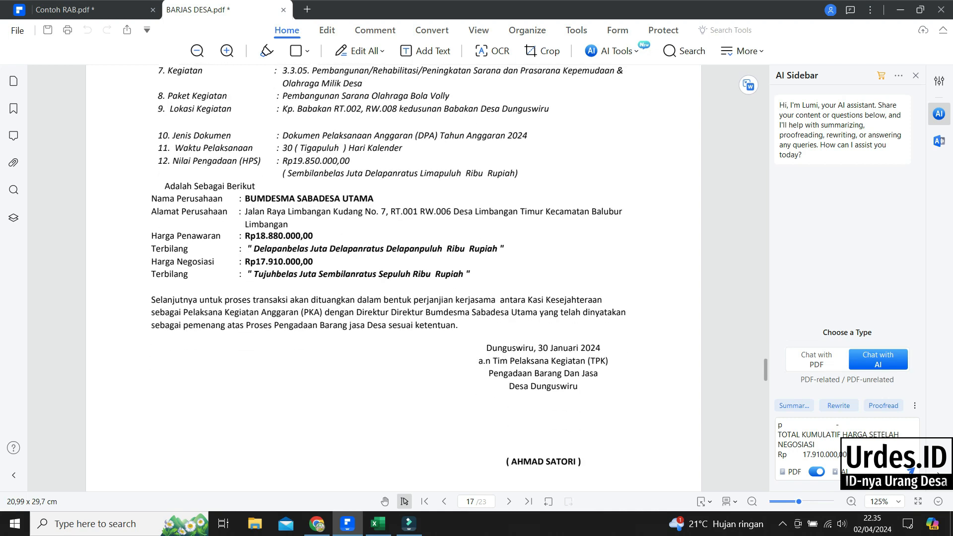
scroll(394, 277, "down", 5)
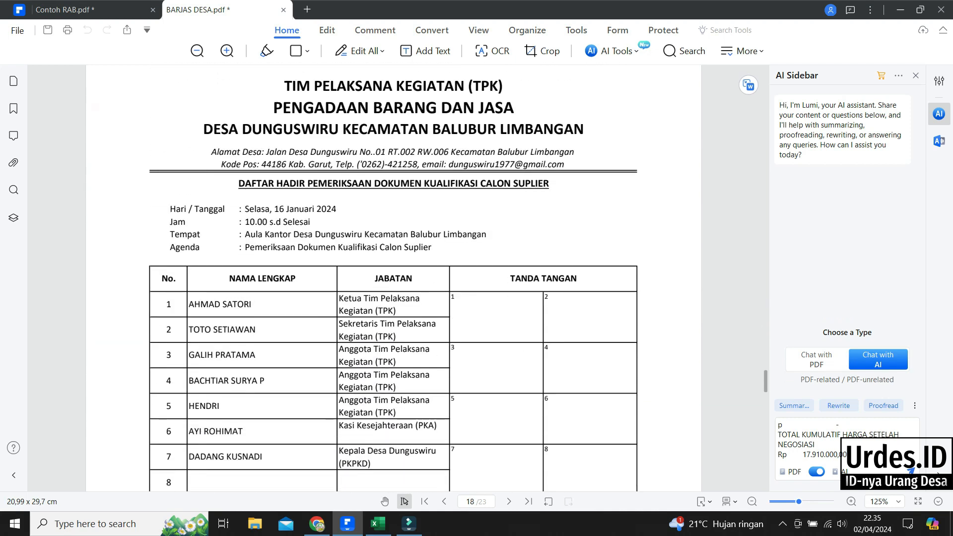
scroll(393, 277, "down", 14)
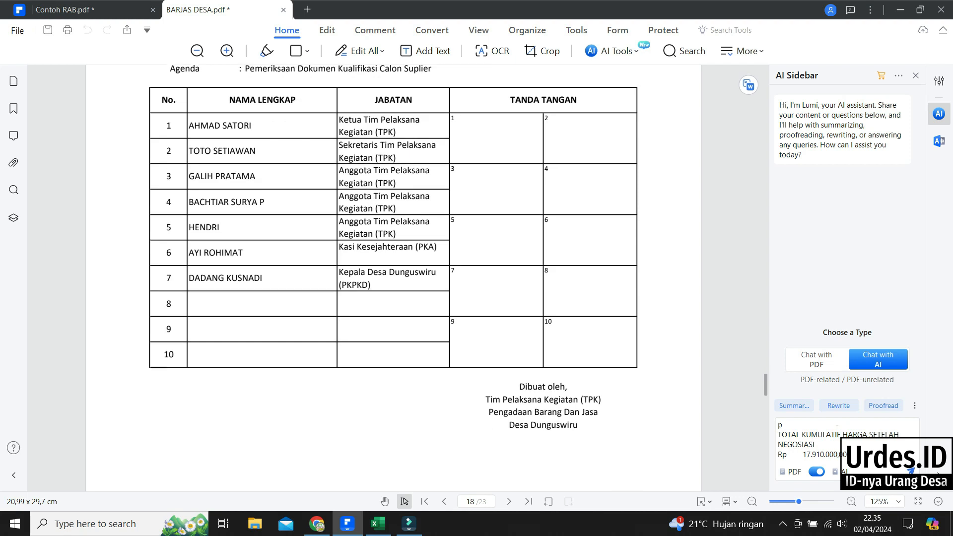
scroll(394, 277, "down", 7)
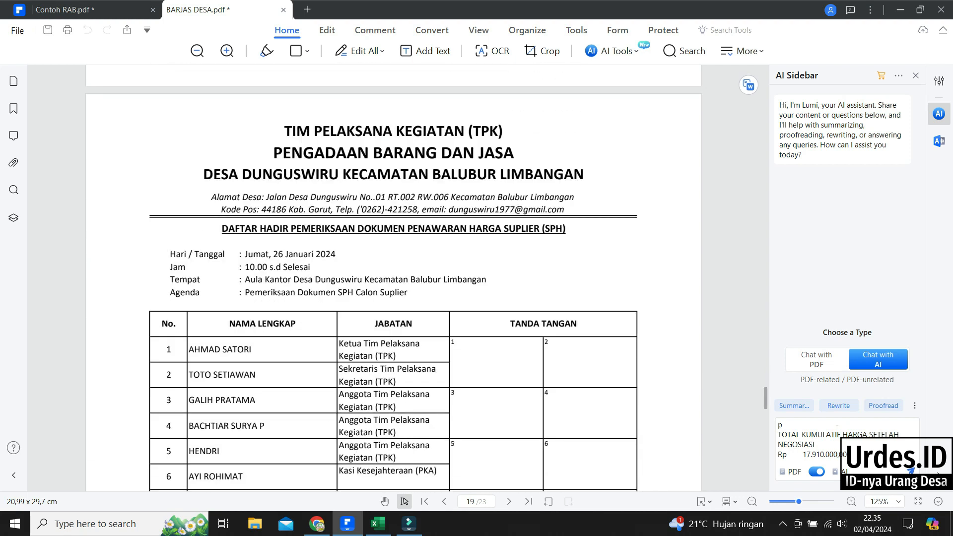
- Examine the price negotiation attendance lists for both suppliers on pages 20 and 21, including the attendees and signature blocks
scroll(394, 277, "down", 15)
scroll(394, 277, "down", 4)
scroll(393, 277, "down", 3)
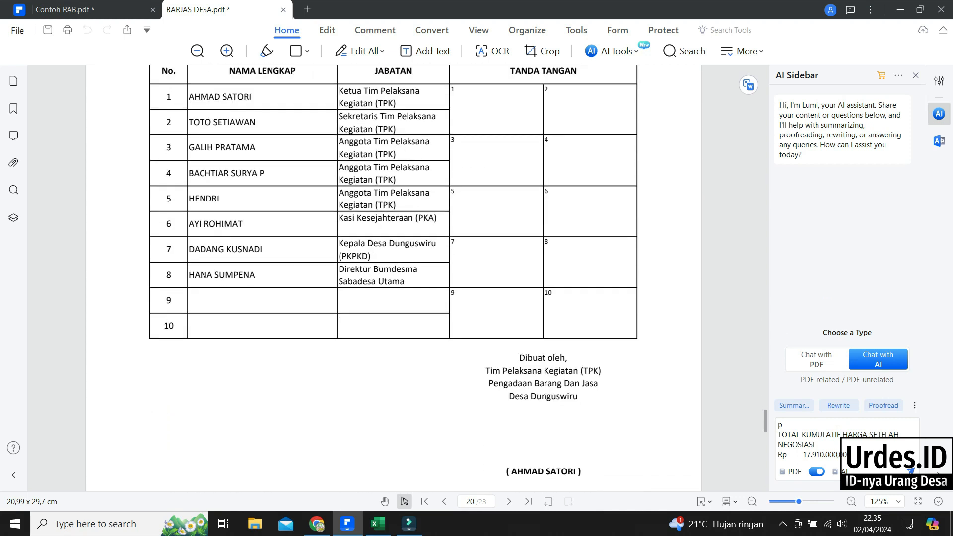
scroll(394, 277, "down", 11)
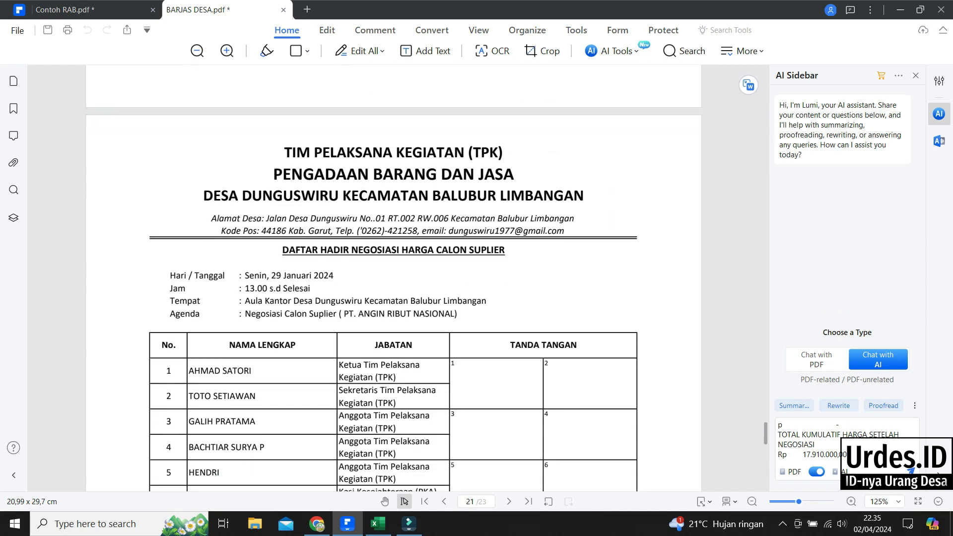
scroll(393, 277, "down", 1)
scroll(394, 277, "down", 2)
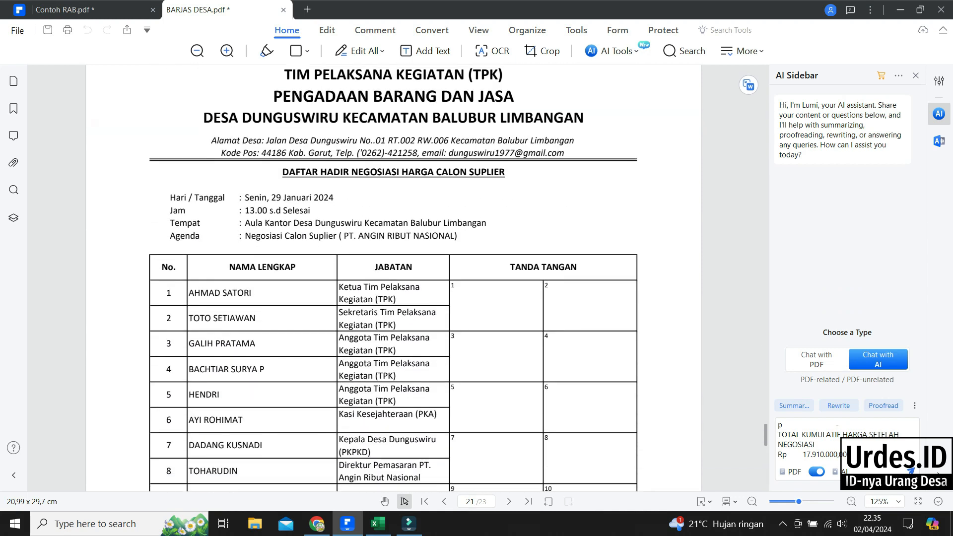
scroll(394, 277, "down", 5)
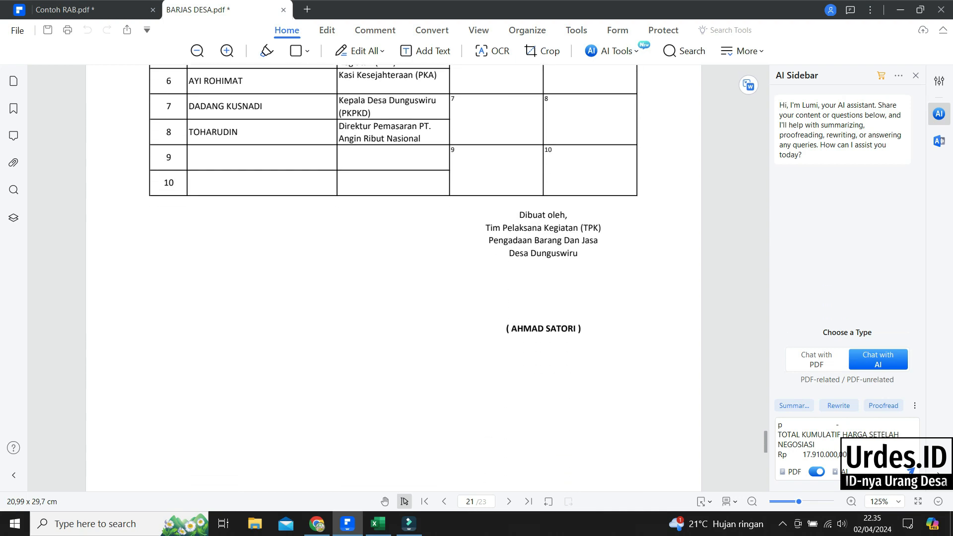
- Examine the Kerangka Acuan Kerja (KAK) on pages 22 and 23, from the background section to the reporting requirements and signature block
scroll(393, 277, "down", 7)
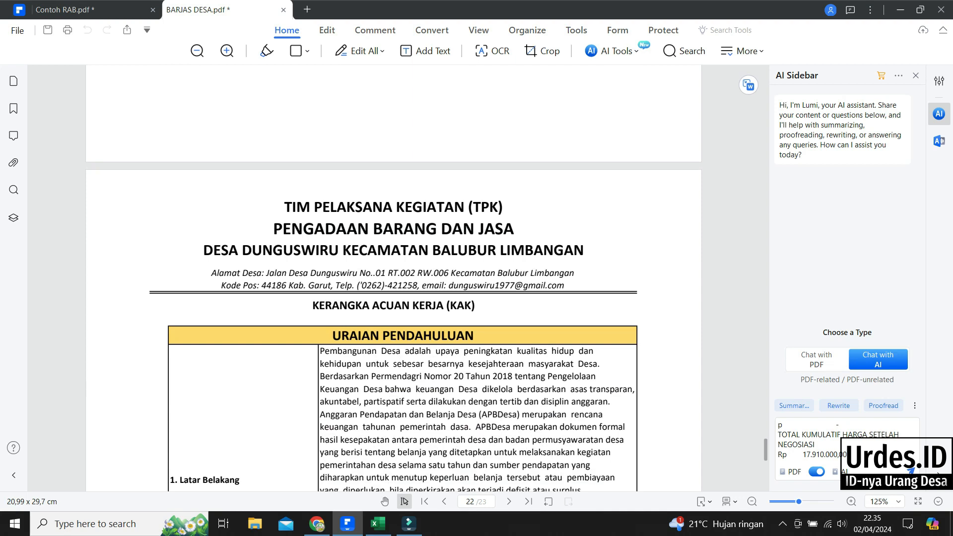
scroll(394, 277, "down", 5)
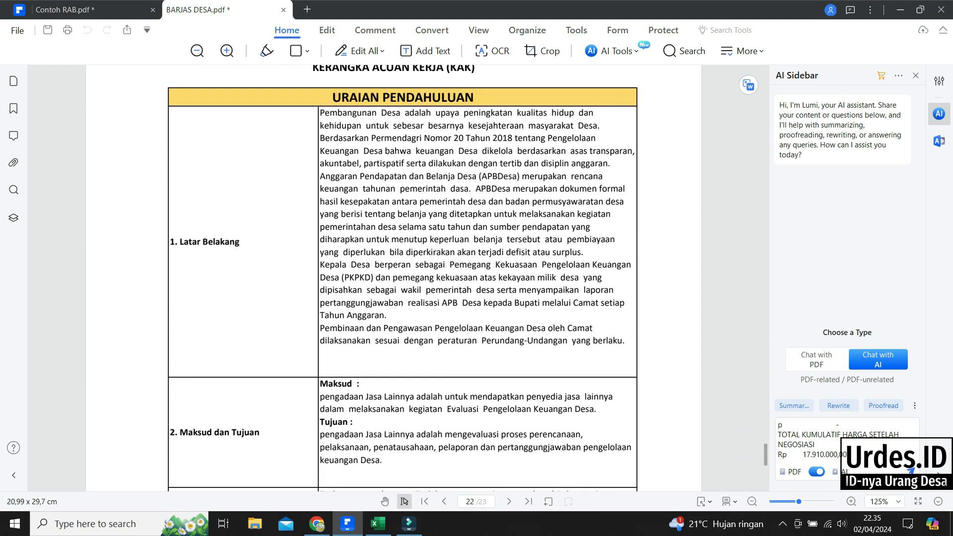
scroll(402, 278, "down", 3)
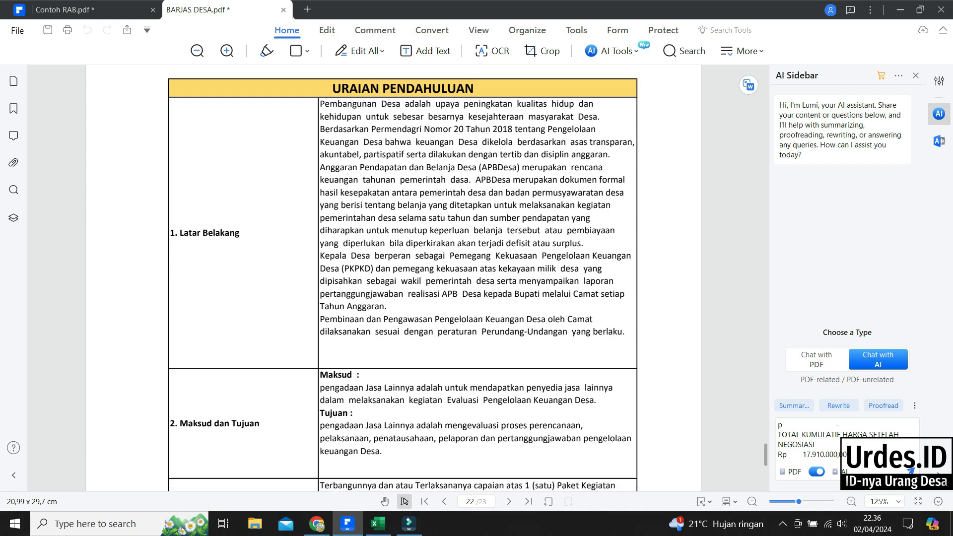
scroll(393, 277, "down", 9)
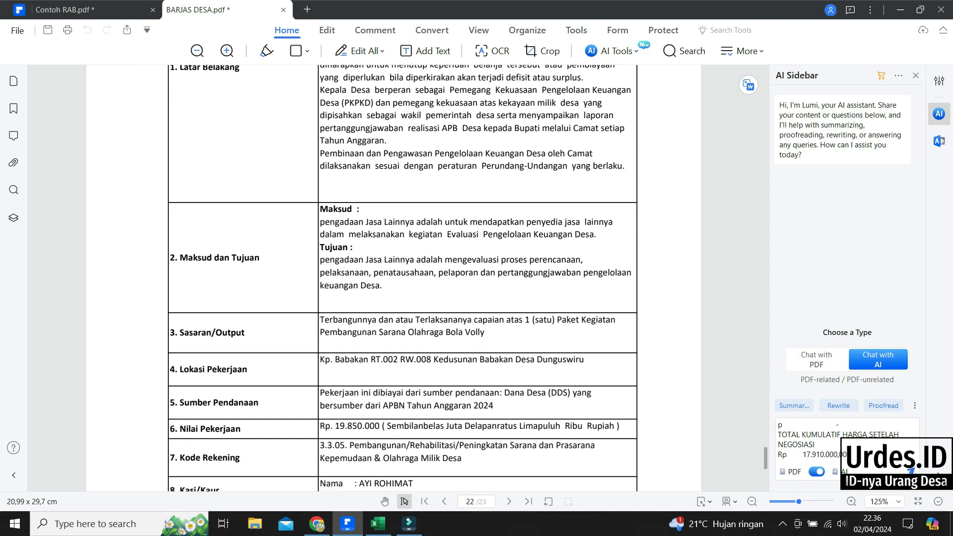
scroll(394, 277, "down", 12)
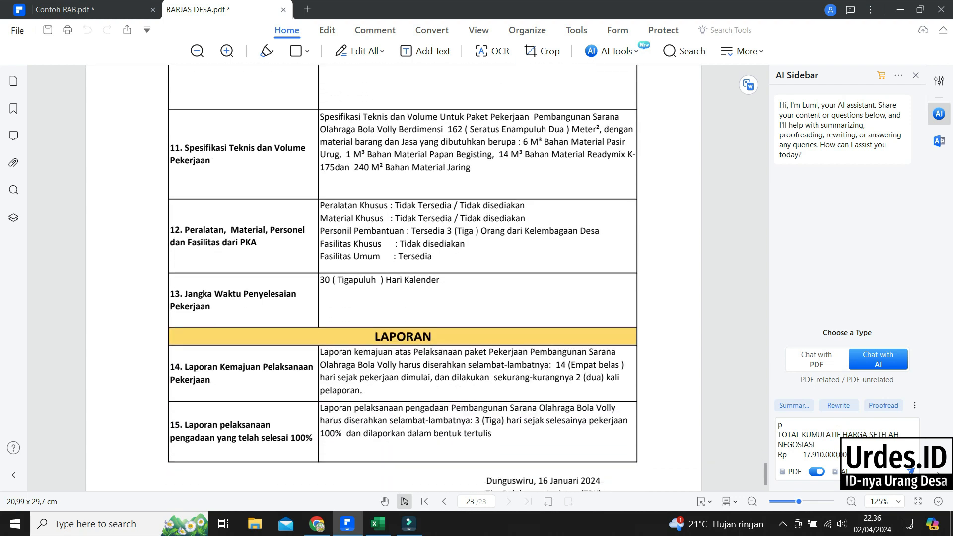
scroll(393, 277, "down", 5)
scroll(394, 277, "down", 1)
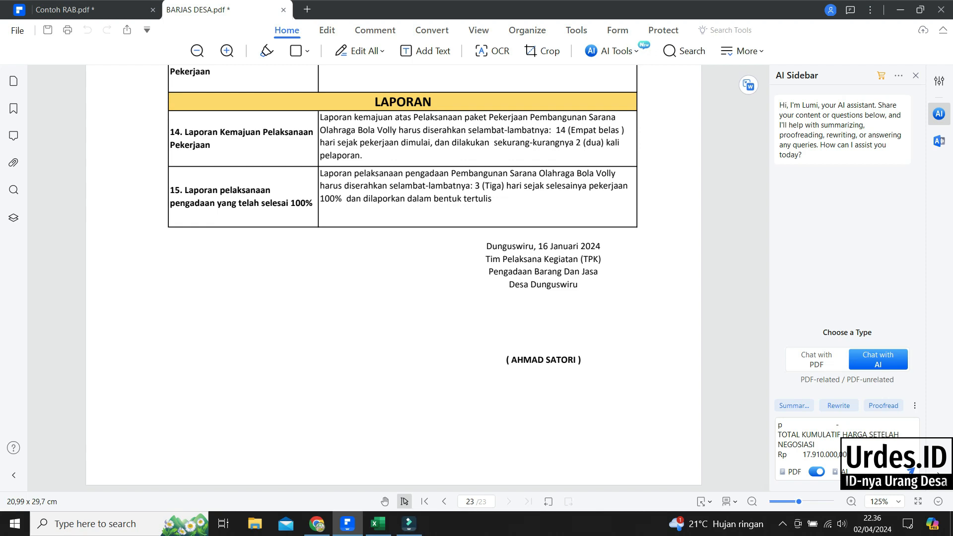
- Switch to Excel and print the S.MENANG sheet of the BARJAS DESA workbook to PDF with Wondershare PDFelement
left_click(378, 523)
left_click(142, 490)
scroll(477, 327, "up", 6)
scroll(477, 328, "up", 7)
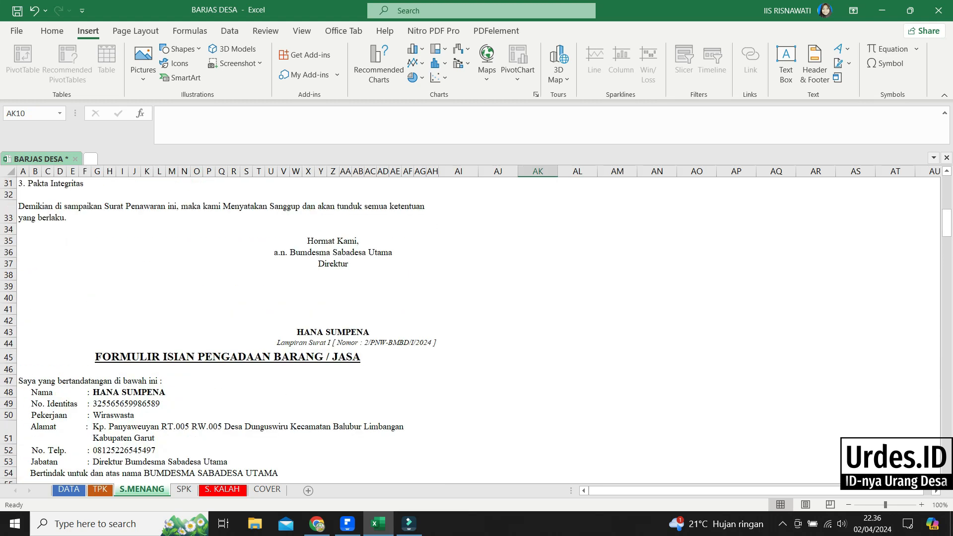
key("ctrl+p")
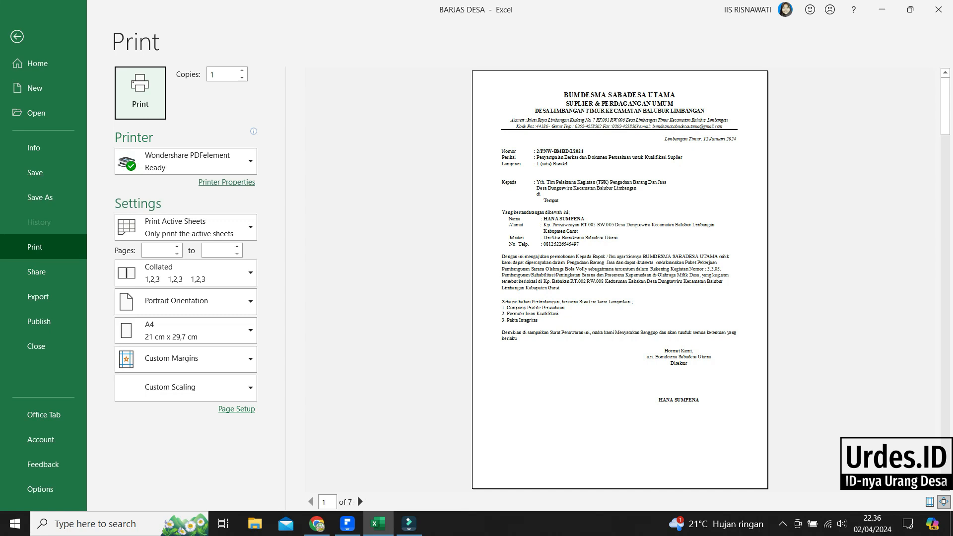
key("Return")
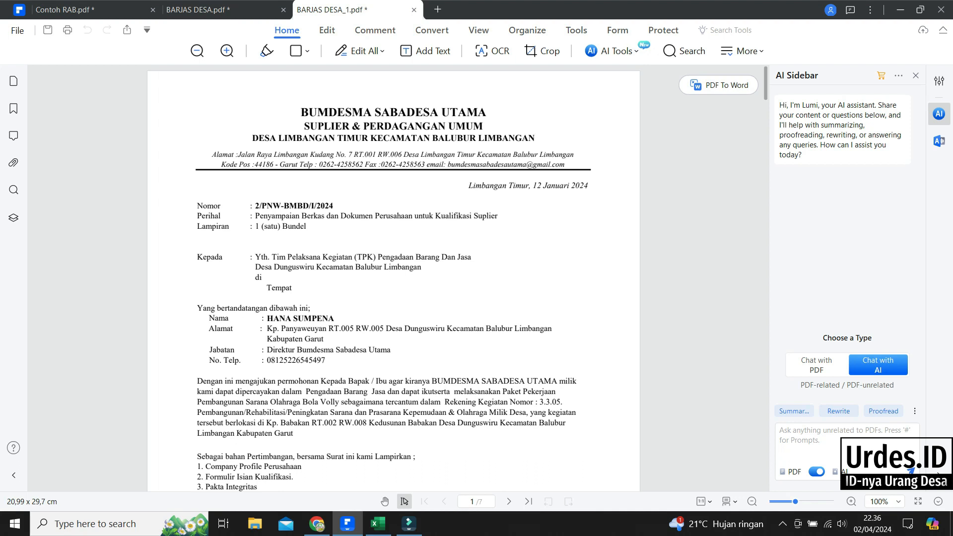
- Examine the winning supplier's qualification letter, procurement form and Pakta Integritas on pages 1 to 3 of the new PDF
scroll(393, 278, "down", 4)
scroll(393, 278, "up", 3)
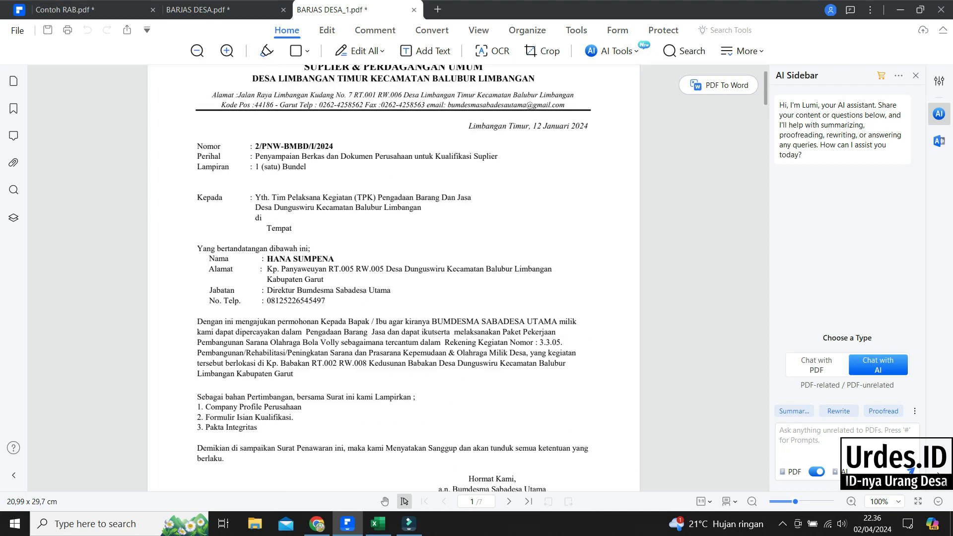
scroll(394, 278, "down", 10)
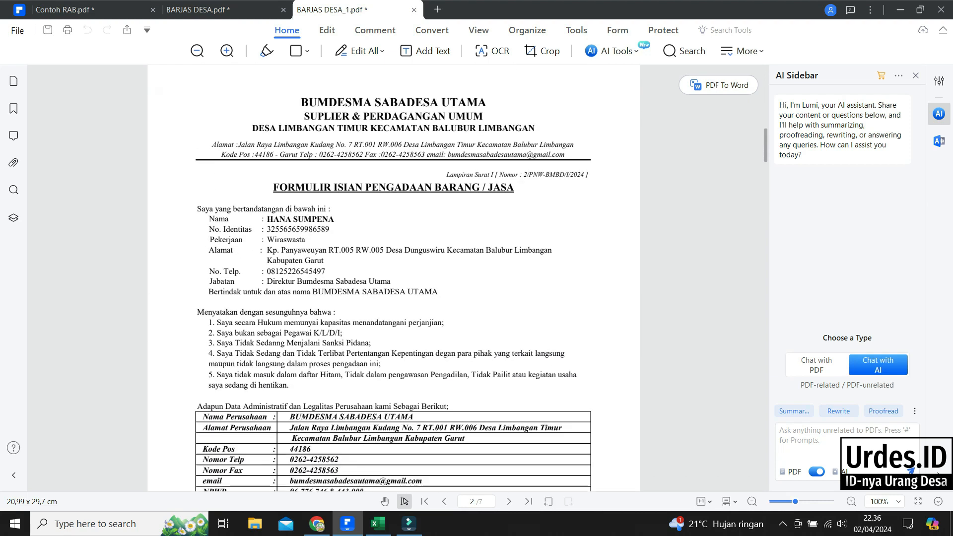
scroll(393, 278, "down", 2)
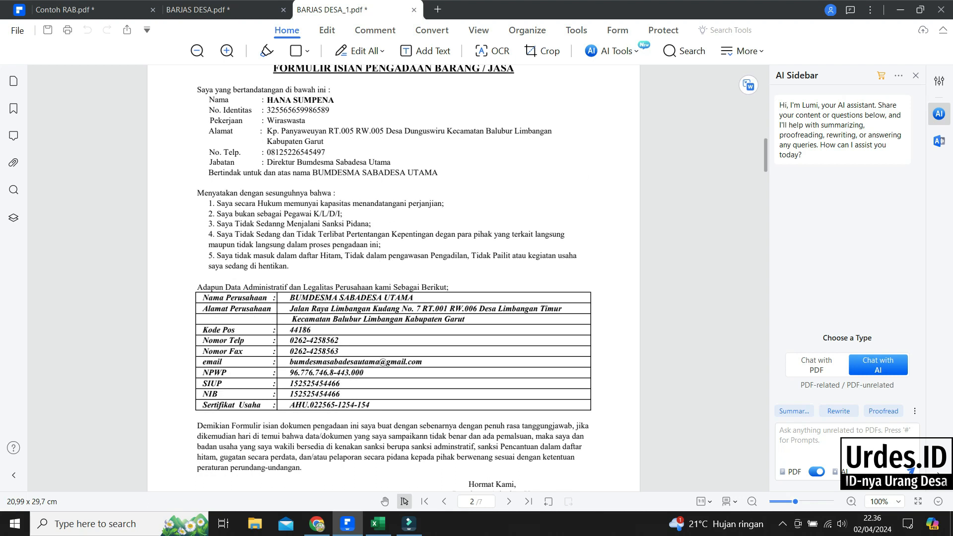
scroll(393, 278, "down", 3)
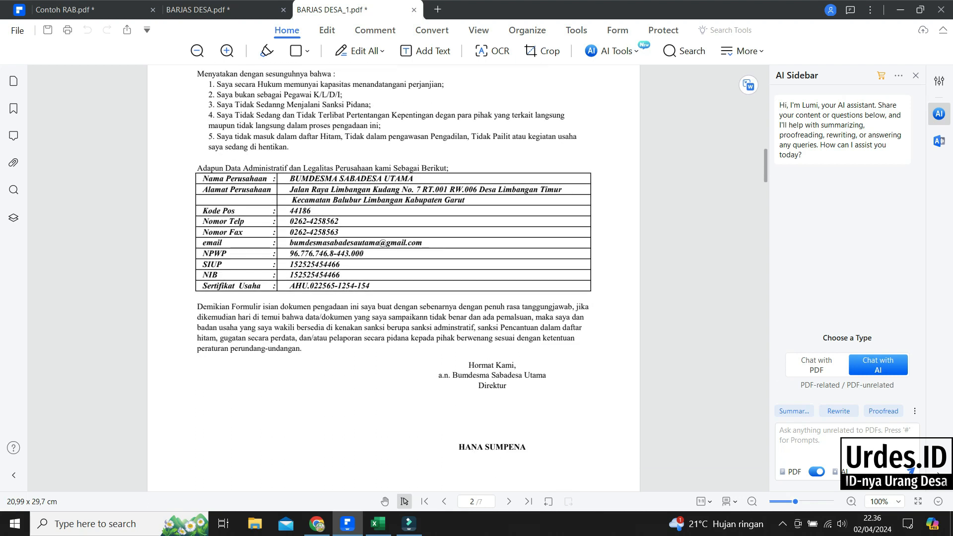
scroll(394, 278, "down", 4)
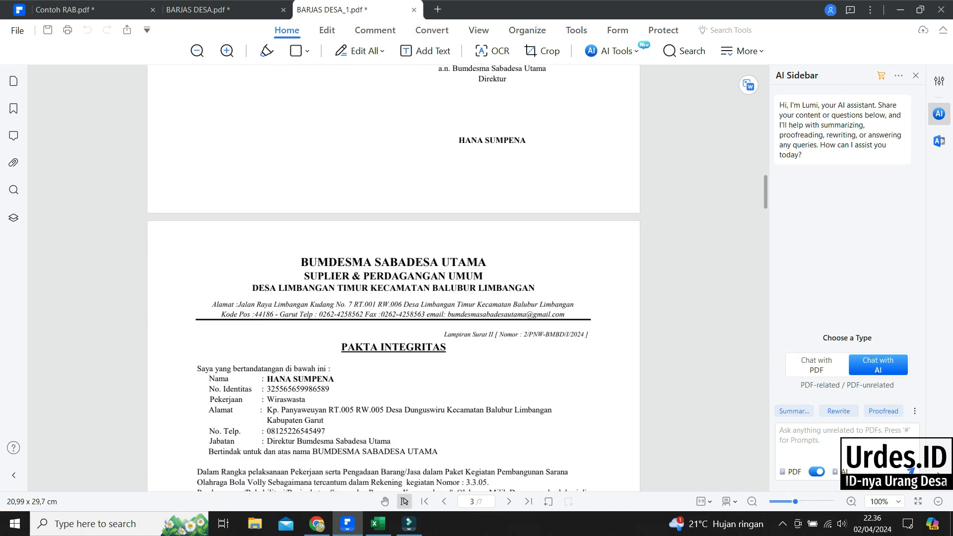
scroll(393, 278, "down", 5)
- Examine the winning supplier's price offer letter on page 4, including the offered price and its signature block
scroll(394, 278, "down", 10)
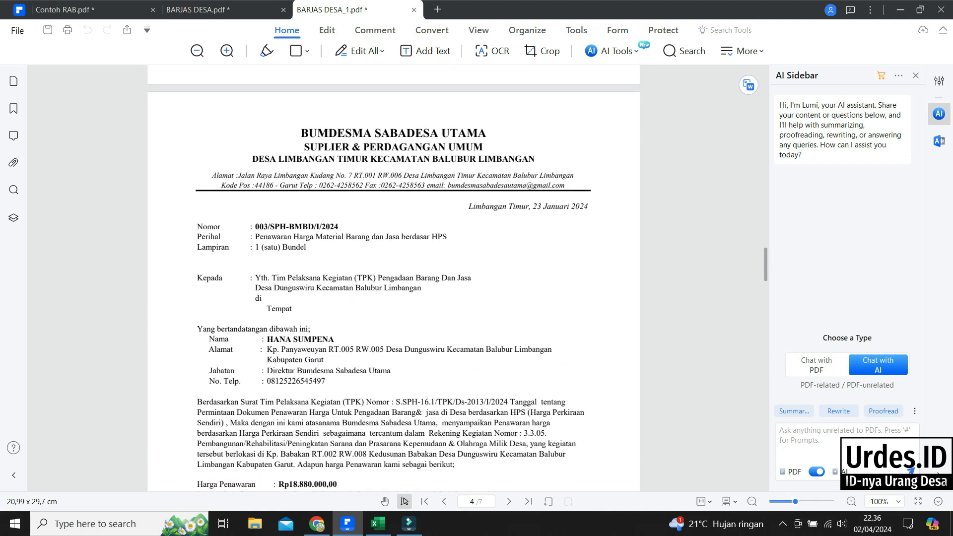
scroll(393, 278, "down", 5)
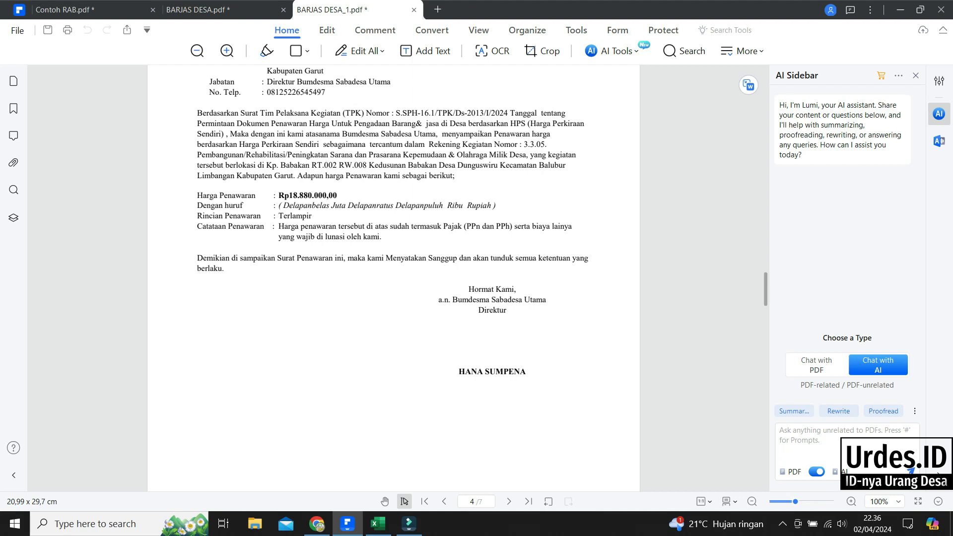
scroll(394, 278, "up", 1)
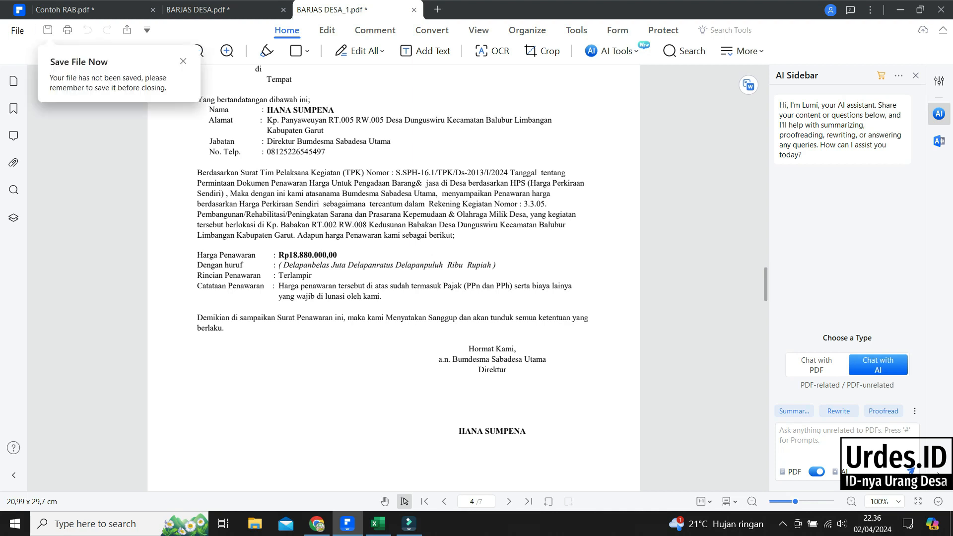
- Check the RAB item quantities and prices in the workbook's DATA sheet, and return to the offer letter in PDFelement
left_click(378, 524)
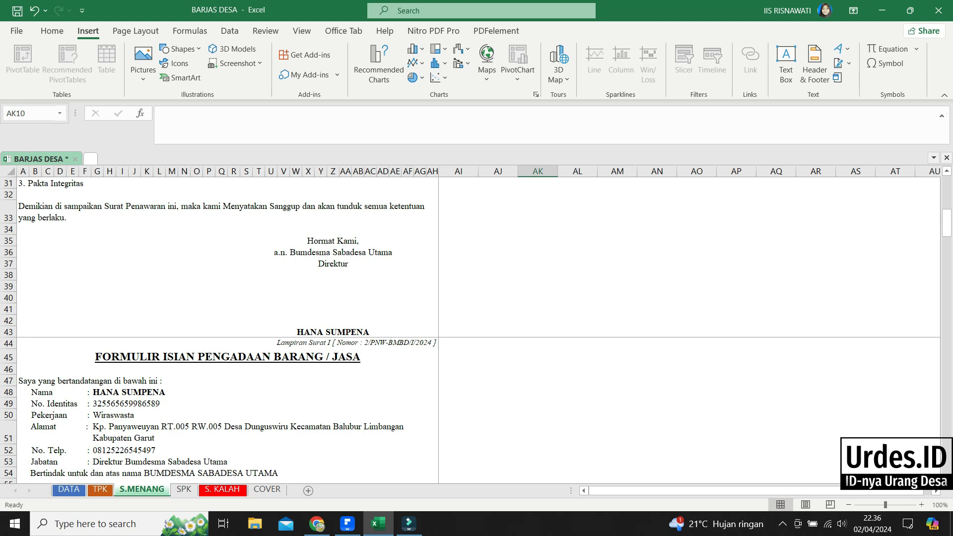
left_click(68, 489)
scroll(477, 327, "down", 3)
scroll(477, 328, "down", 7)
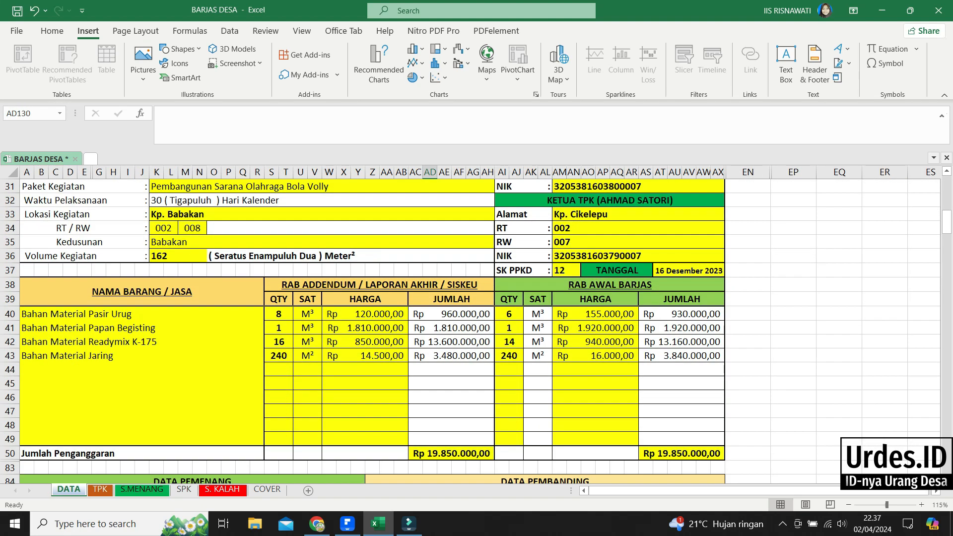
left_click(378, 523)
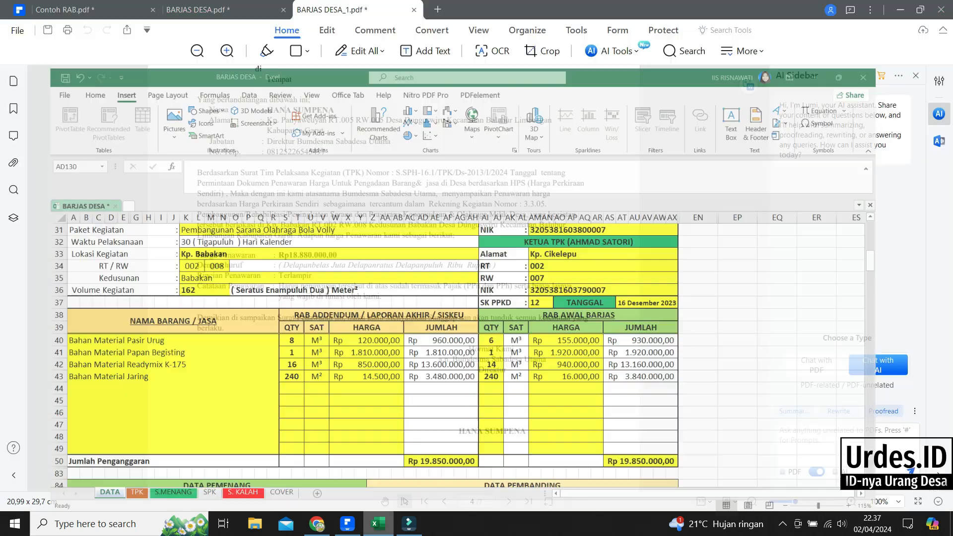
scroll(393, 278, "up", 1)
scroll(394, 278, "up", 1)
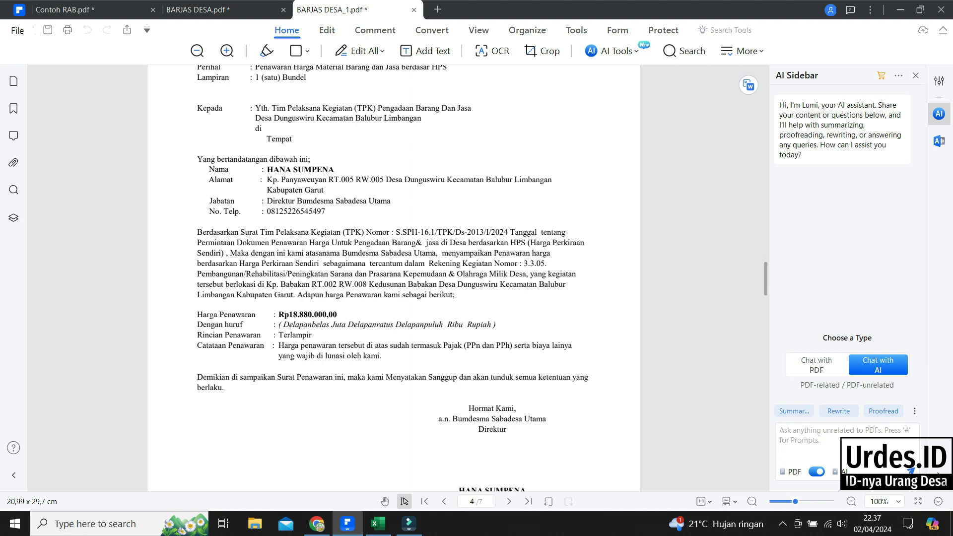
- Examine the PENAWARAN HARGA SATUAN BAHAN attachment on page 5, including the item table and total offer
scroll(393, 278, "down", 8)
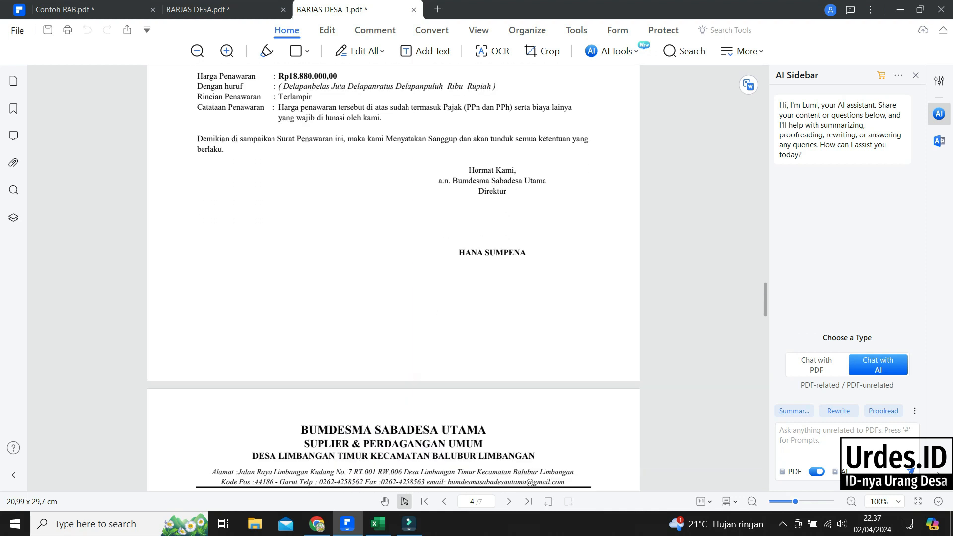
scroll(393, 278, "down", 4)
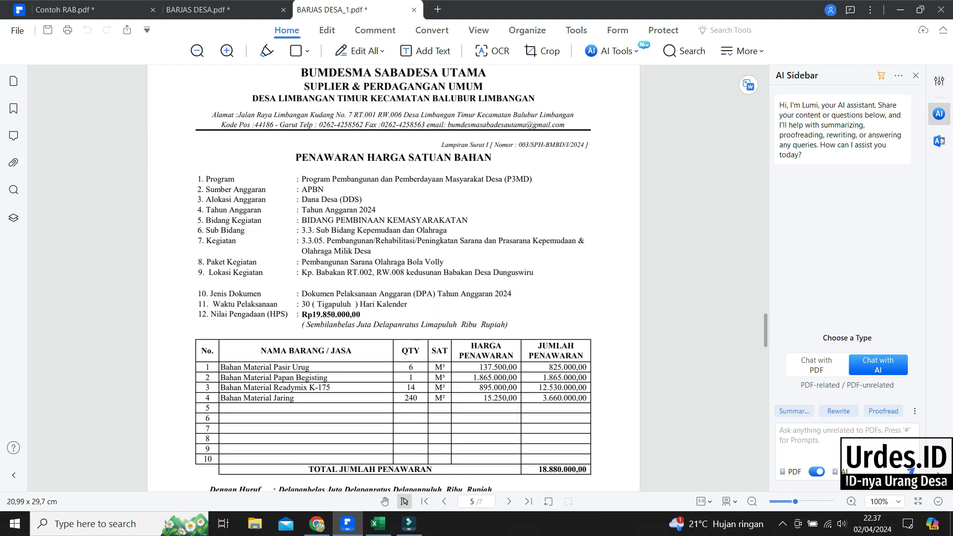
scroll(394, 278, "down", 9)
- Examine the price revision letter on page 6, comparing the offered price with the price after negotiation
scroll(393, 278, "down", 5)
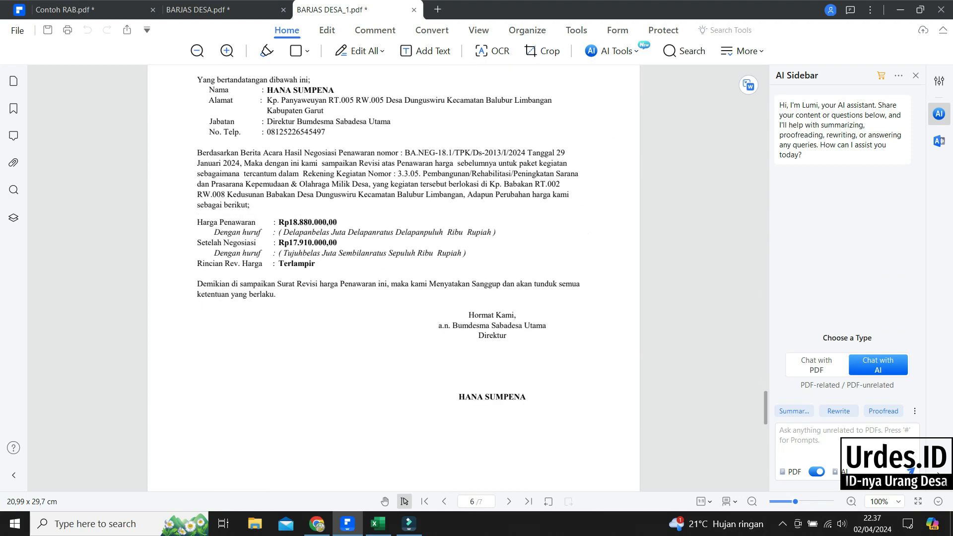
scroll(394, 278, "up", 4)
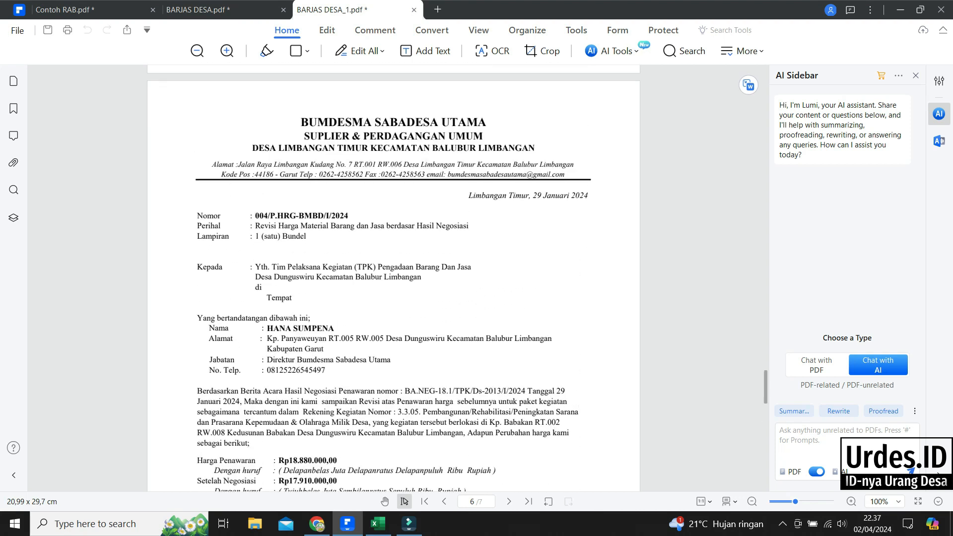
scroll(394, 278, "down", 3)
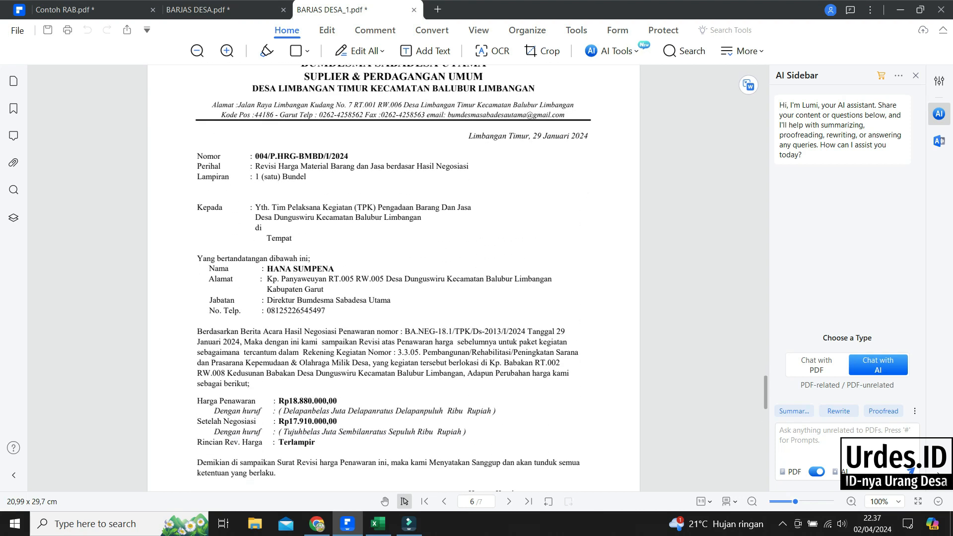
scroll(393, 278, "down", 1)
- Examine the REVISI HARGA SATUAN BAHAN attachment on page 7, from the item table to the signature block
scroll(394, 278, "down", 8)
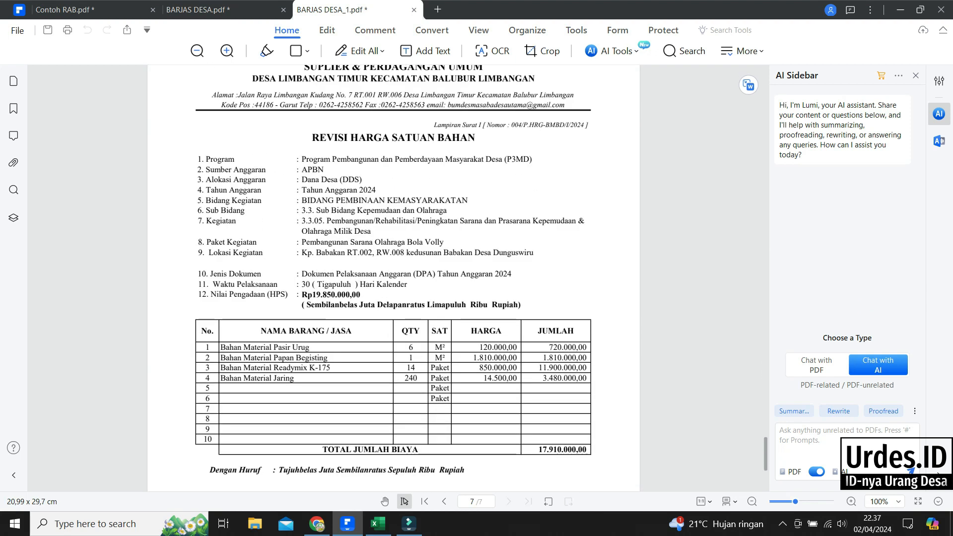
scroll(393, 278, "down", 1)
scroll(394, 278, "down", 2)
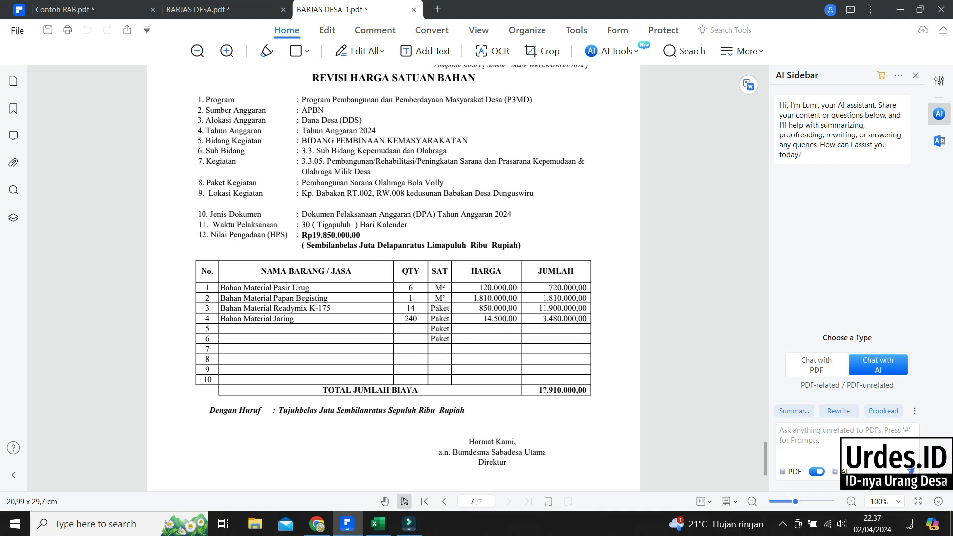
scroll(393, 278, "down", 1)
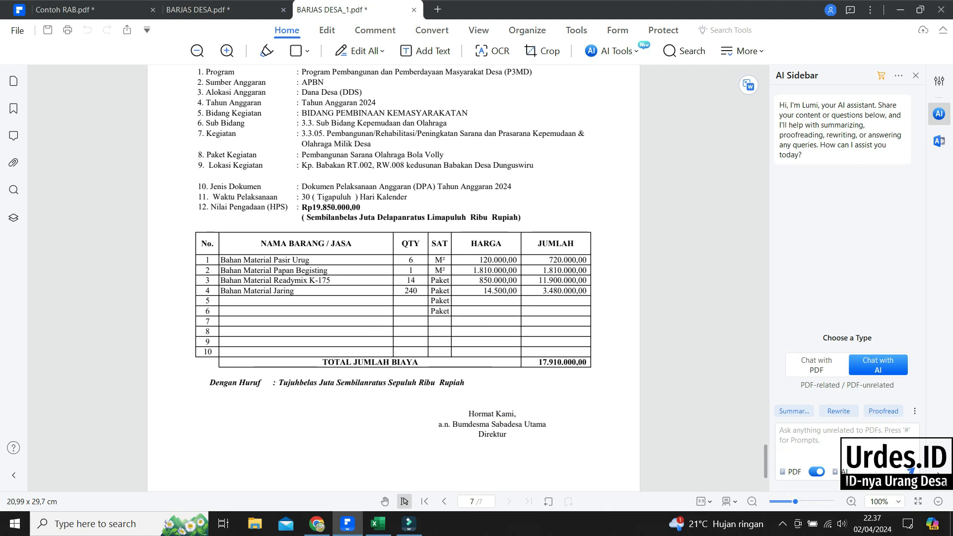
scroll(394, 278, "down", 5)
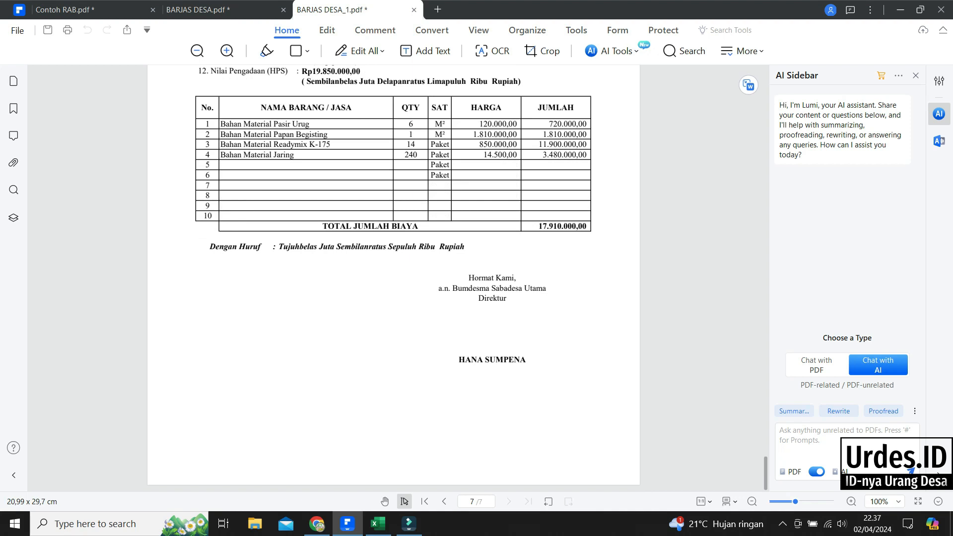
- Switch to Excel and print the S. KALAH sheet of the BARJAS DESA workbook to PDF
key("alt+Tab")
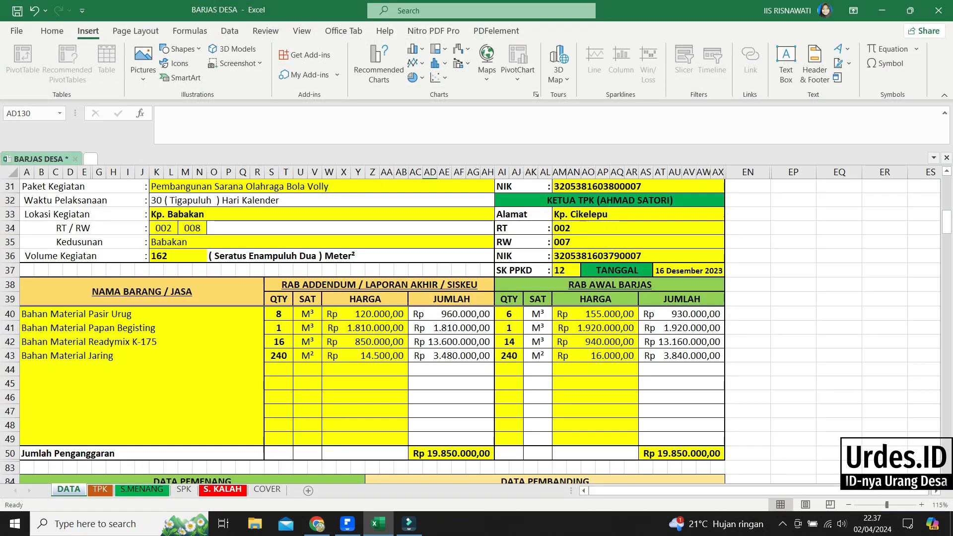
left_click(222, 489)
key("ctrl+p")
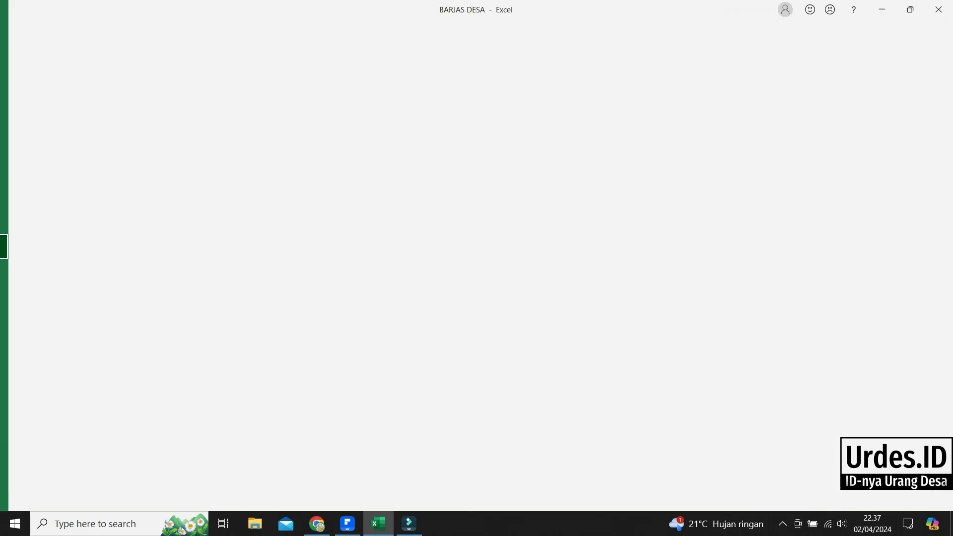
key("Return")
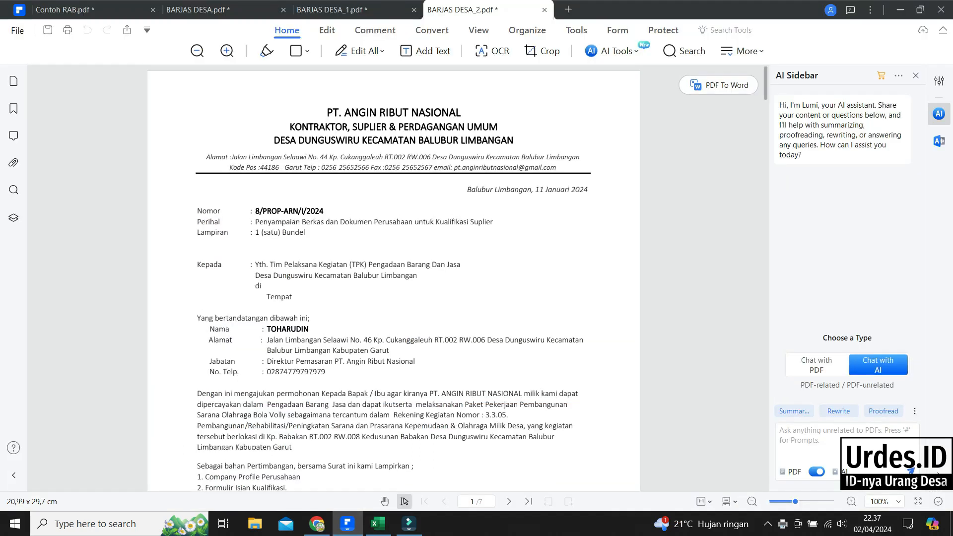
- Examine PT. Angin Ribut Nasional's qualification letter on page 1 of the new PDF, down to the signature block
scroll(393, 278, "down", 3)
scroll(392, 273, "up", 1)
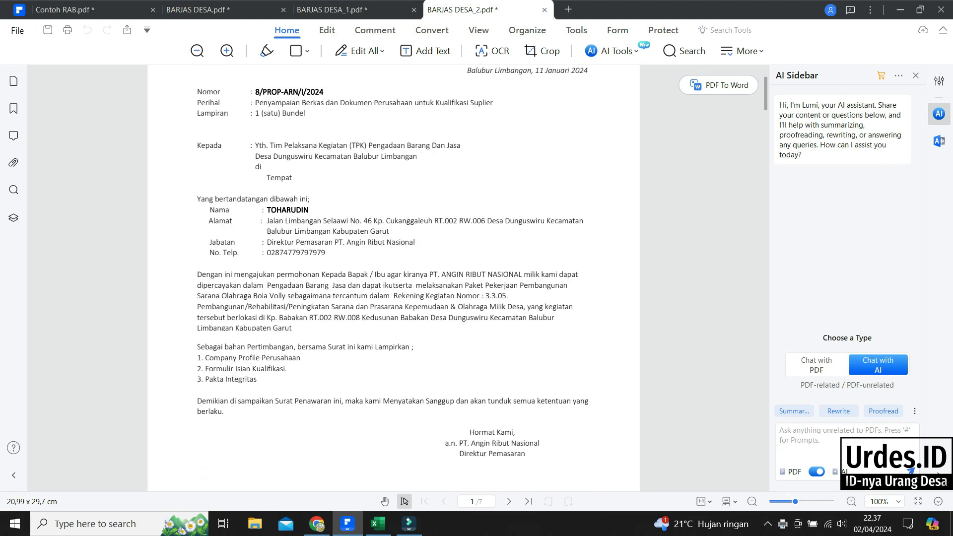
scroll(394, 278, "down", 1)
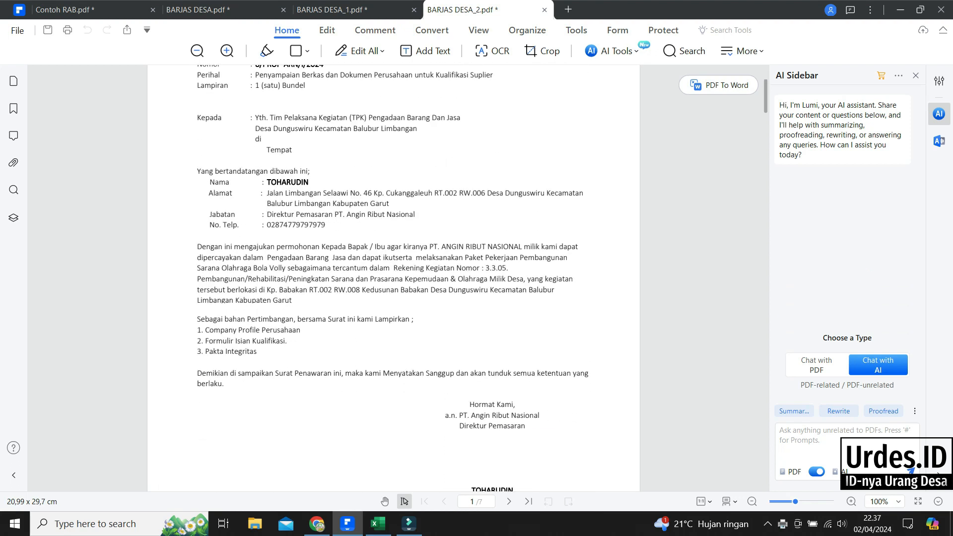
scroll(394, 278, "down", 7)
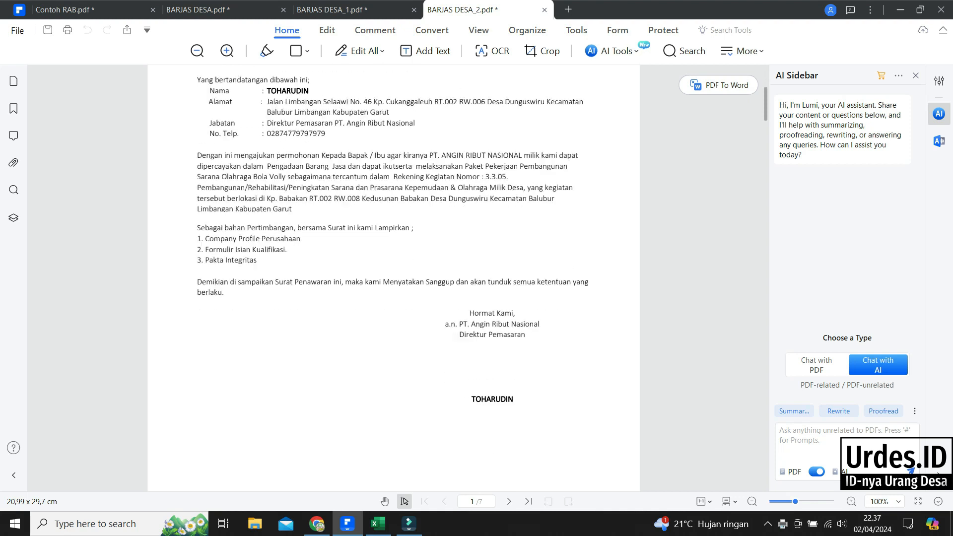
scroll(394, 278, "down", 1)
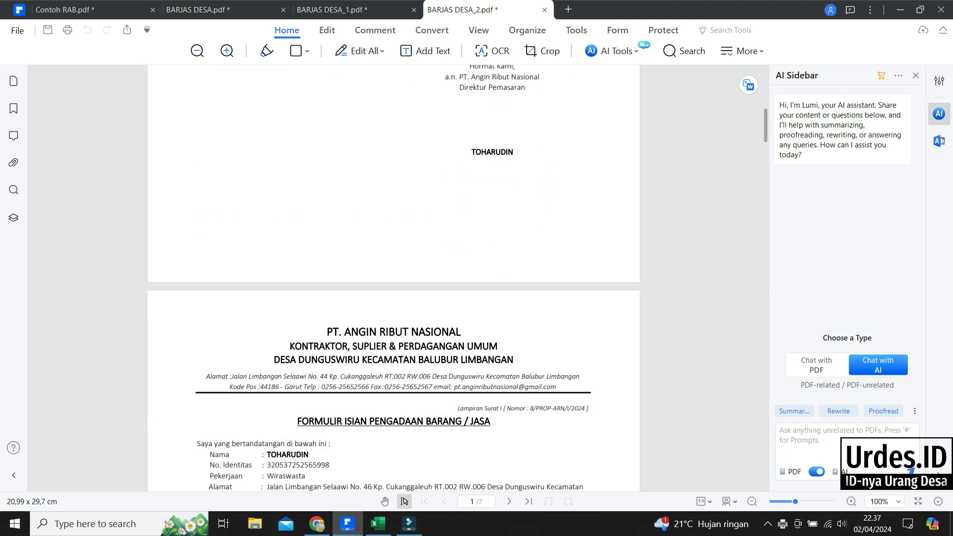
- Examine the losing supplier's procurement form, Pakta Integritas and price offer letter on pages 2 to 4
scroll(393, 278, "down", 3)
scroll(394, 278, "down", 3)
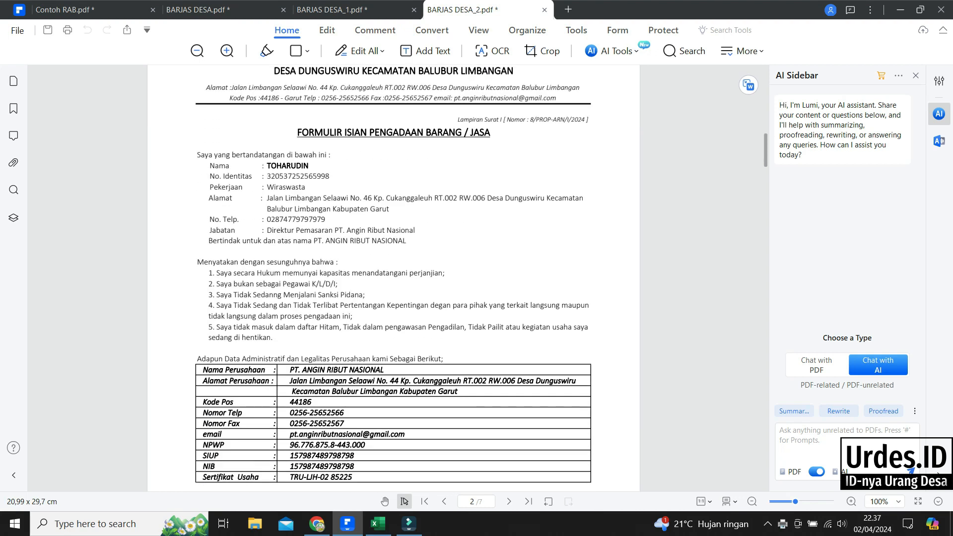
scroll(394, 278, "down", 9)
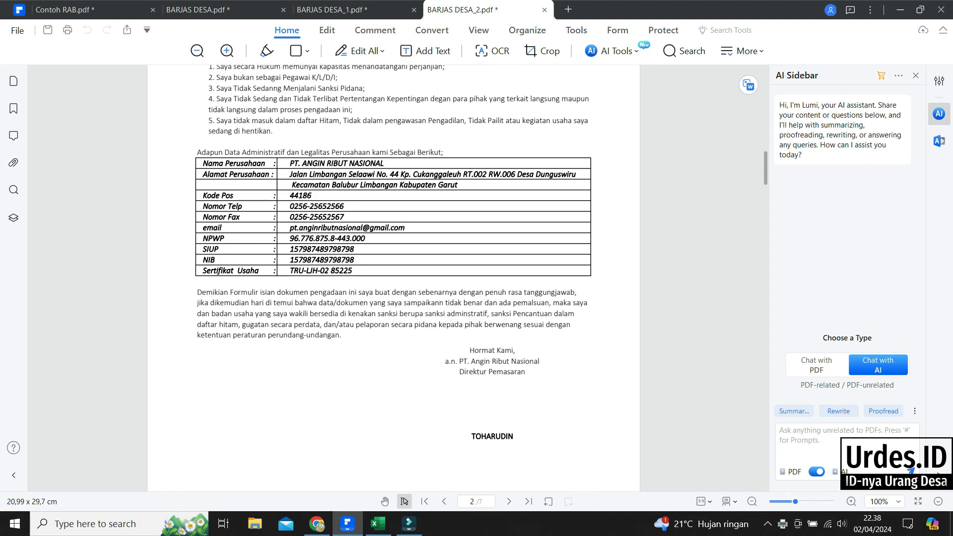
scroll(394, 277, "down", 13)
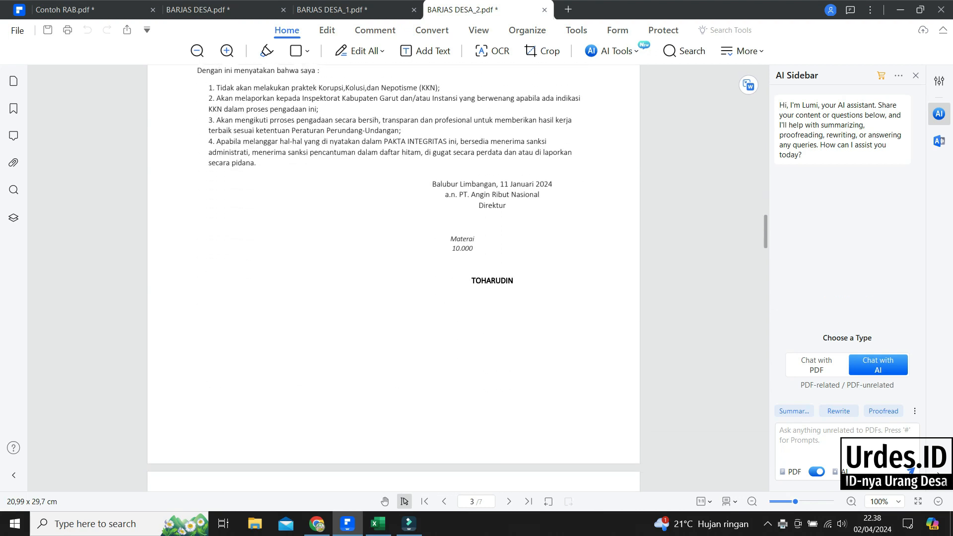
scroll(394, 278, "down", 4)
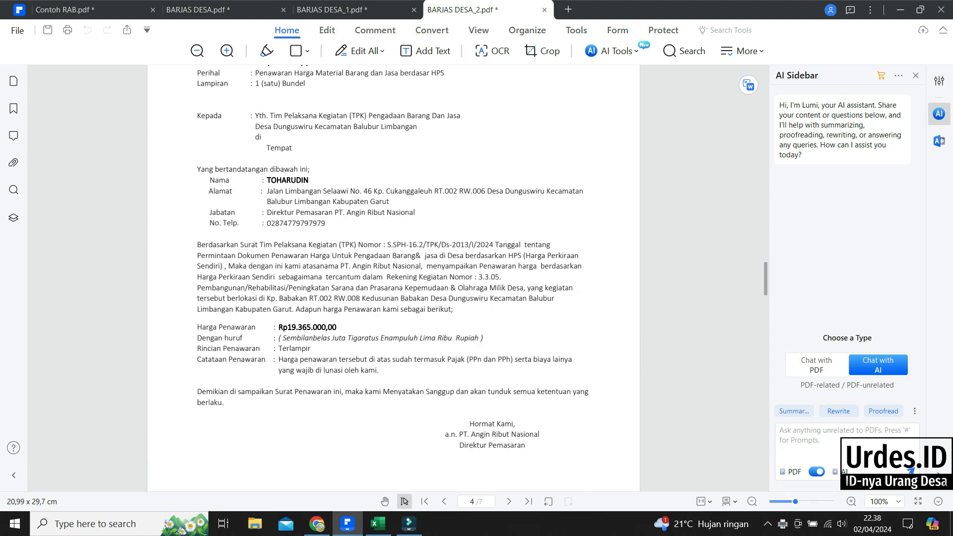
- Examine the end of PT. Angin Ribut Nasional's offer letter, its PENAWARAN HARGA SATUAN BAHAN attachment and the price revision letter on pages 4 to 6
scroll(393, 278, "down", 8)
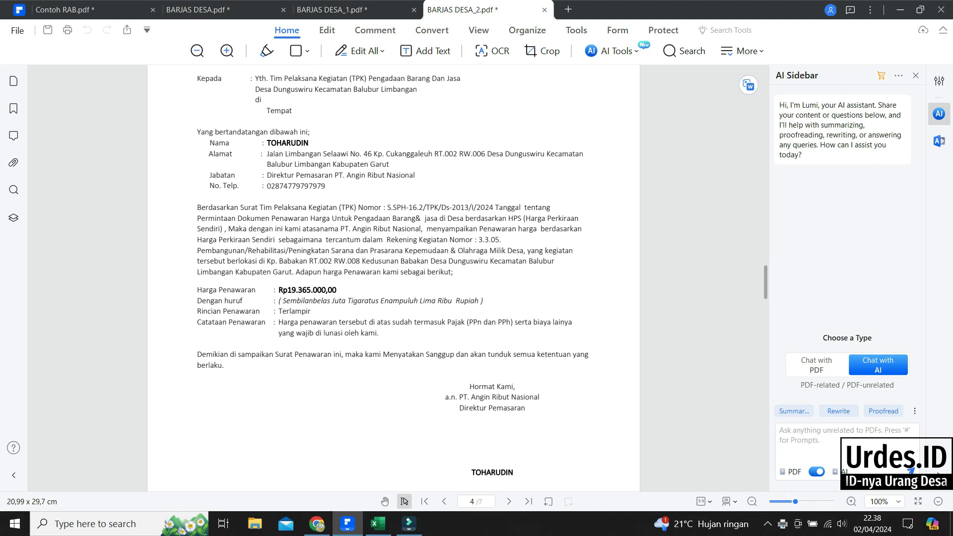
scroll(393, 278, "down", 3)
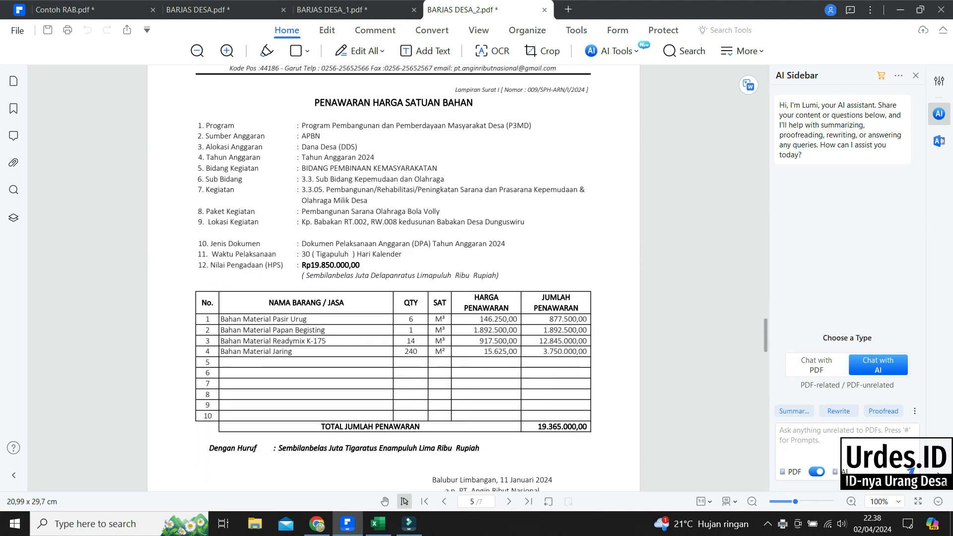
scroll(393, 278, "down", 11)
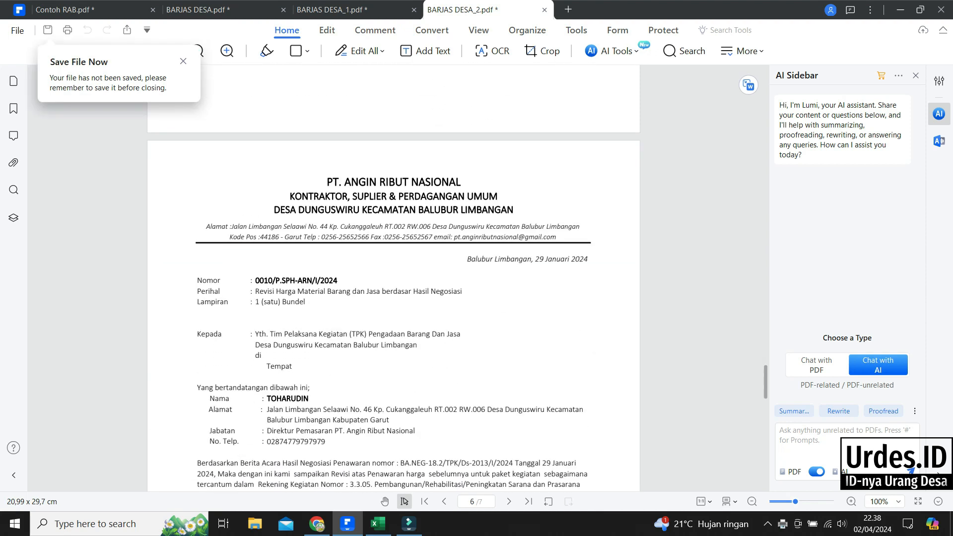
scroll(393, 278, "down", 5)
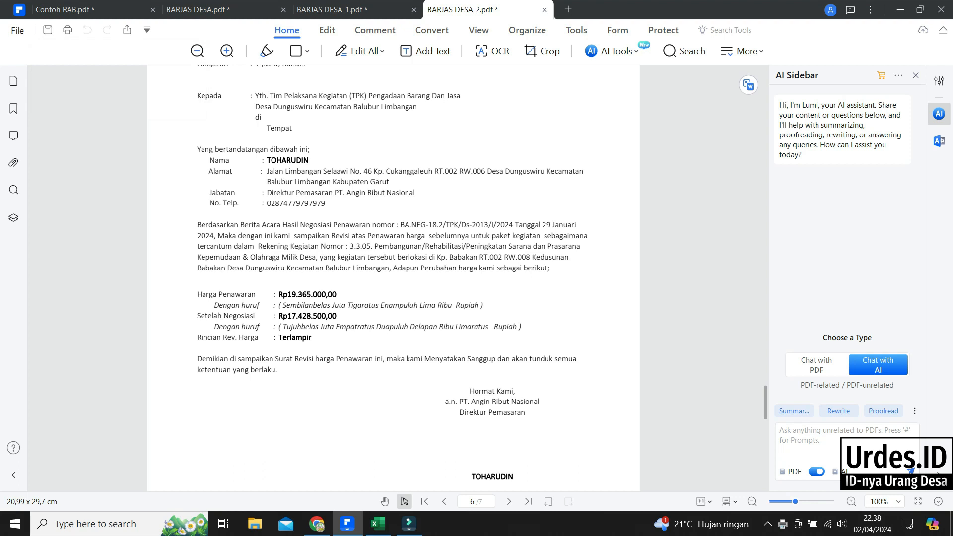
scroll(393, 278, "down", 2)
scroll(394, 278, "down", 5)
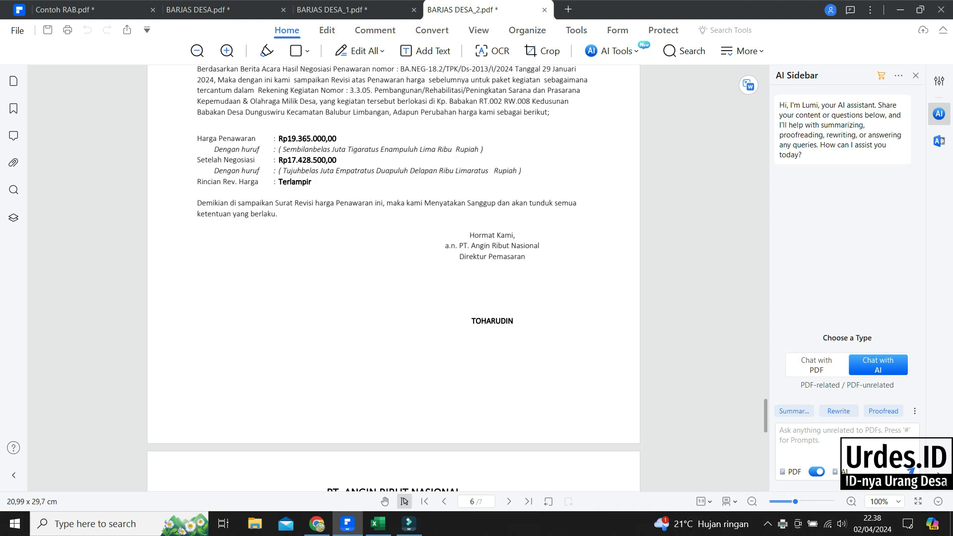
- Examine the losing supplier's REVISI HARGA SATUAN BAHAN attachment on page 7, including the item table and signature block
scroll(394, 278, "down", 3)
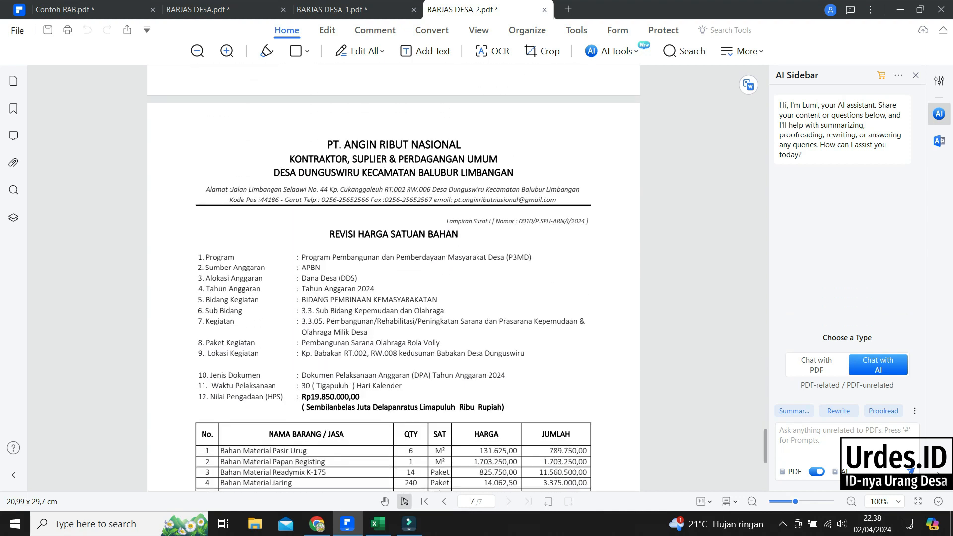
scroll(394, 278, "down", 1)
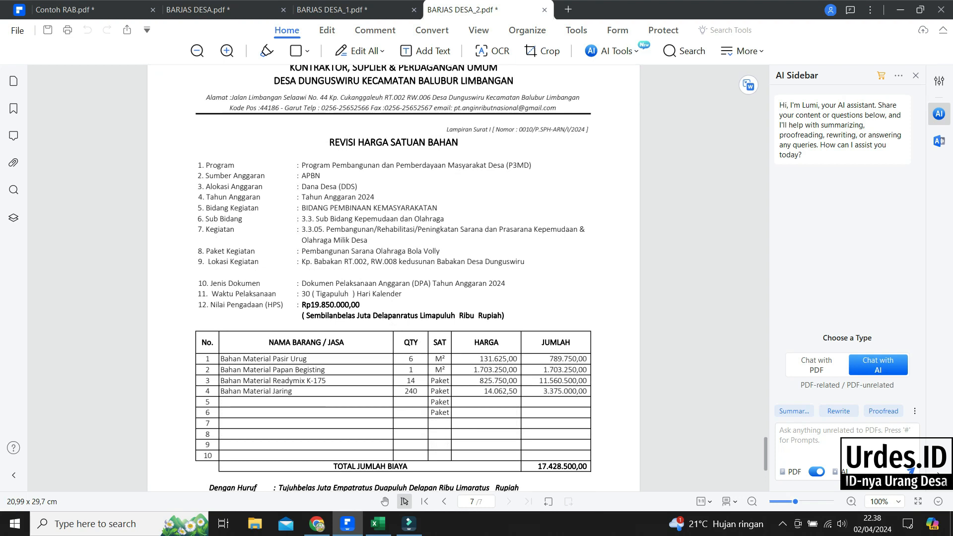
scroll(393, 278, "down", 1)
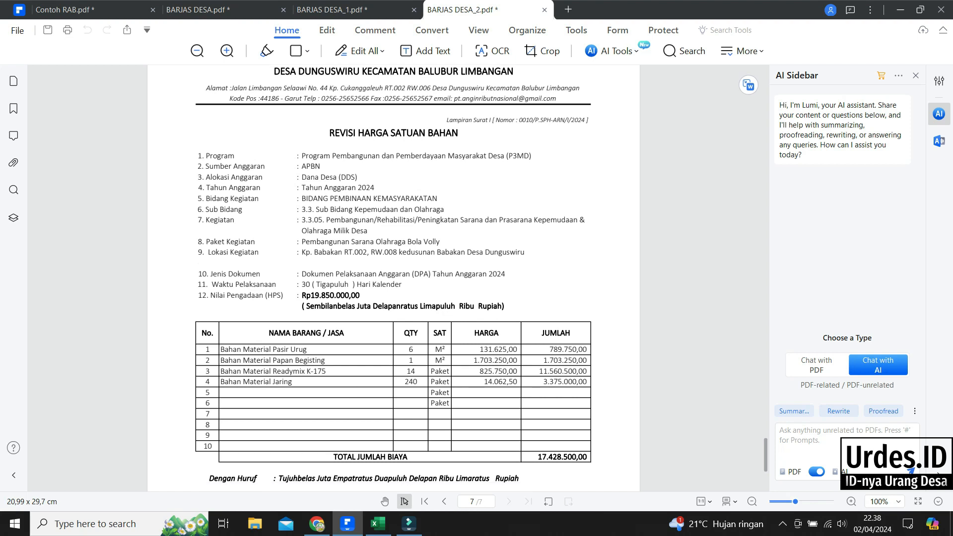
scroll(393, 278, "down", 2)
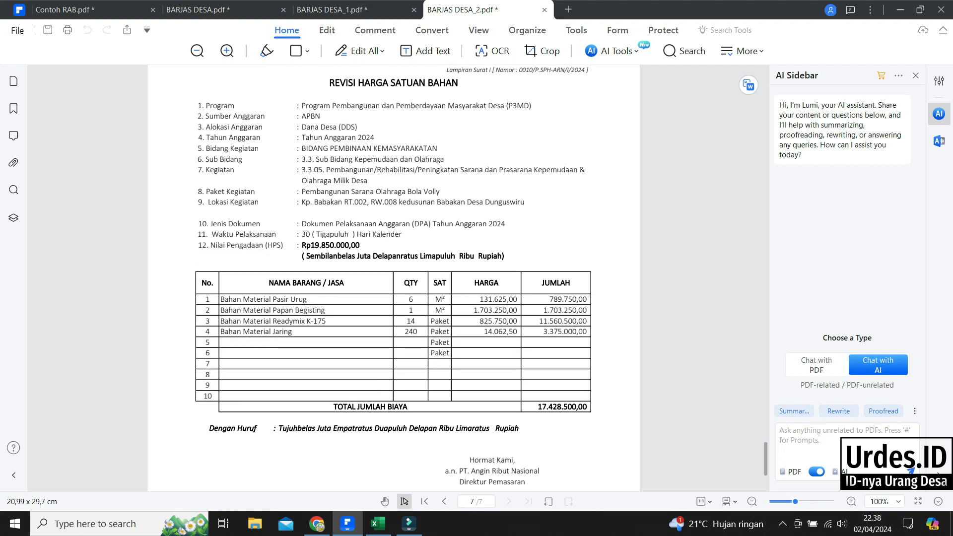
scroll(393, 278, "down", 1)
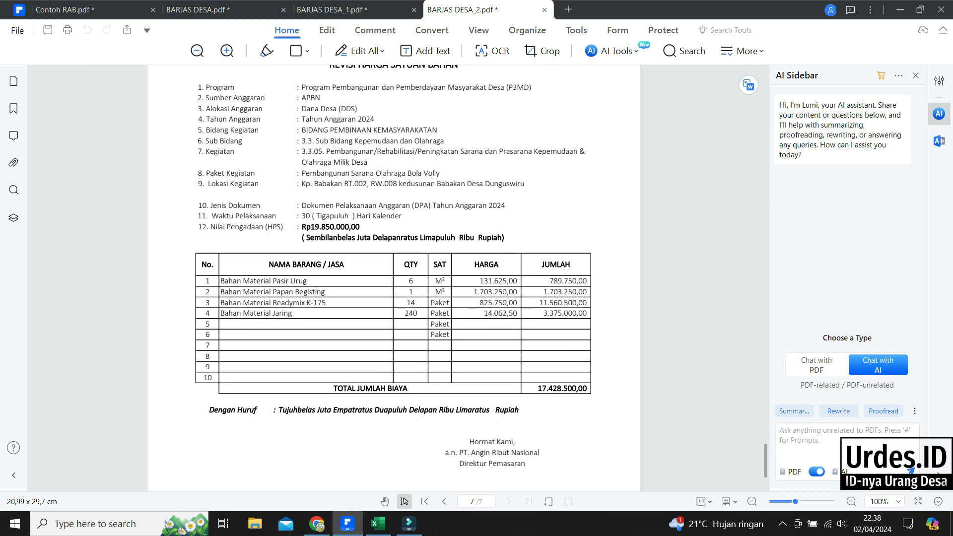
scroll(394, 266, "down", 5)
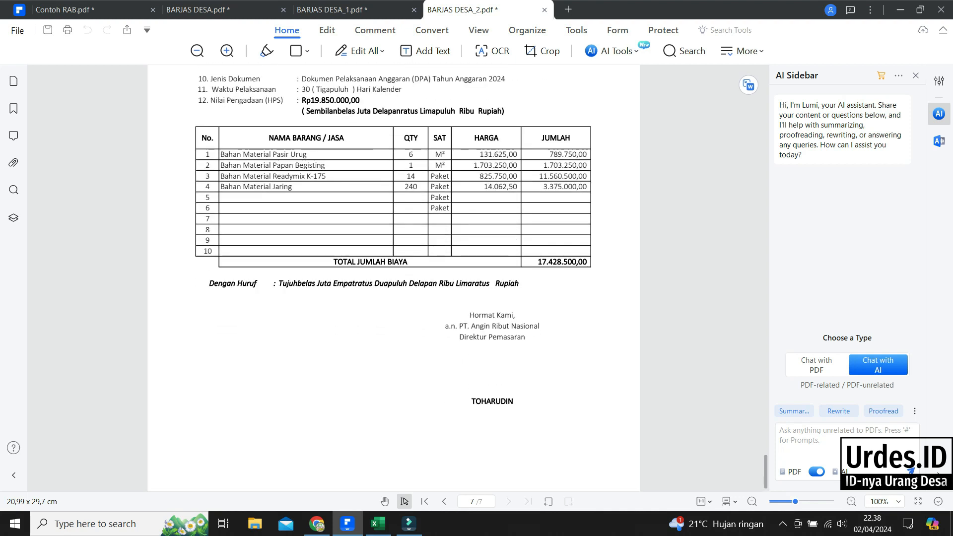
scroll(394, 278, "up", 9)
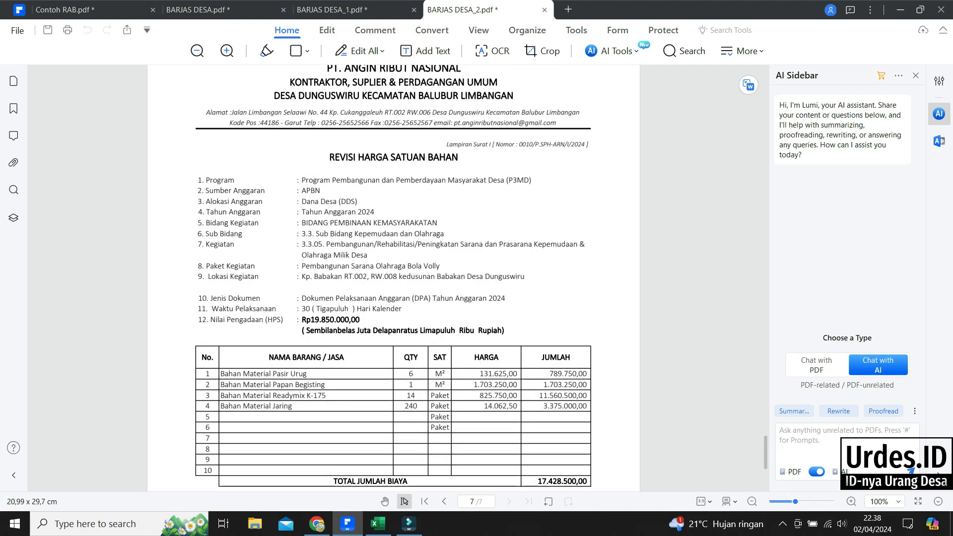
- Switch to Excel, print the SPK sheet of the BARJAS DESA workbook to PDF, and bring up the resulting BARJAS DESA_3.pdf
left_click(379, 523)
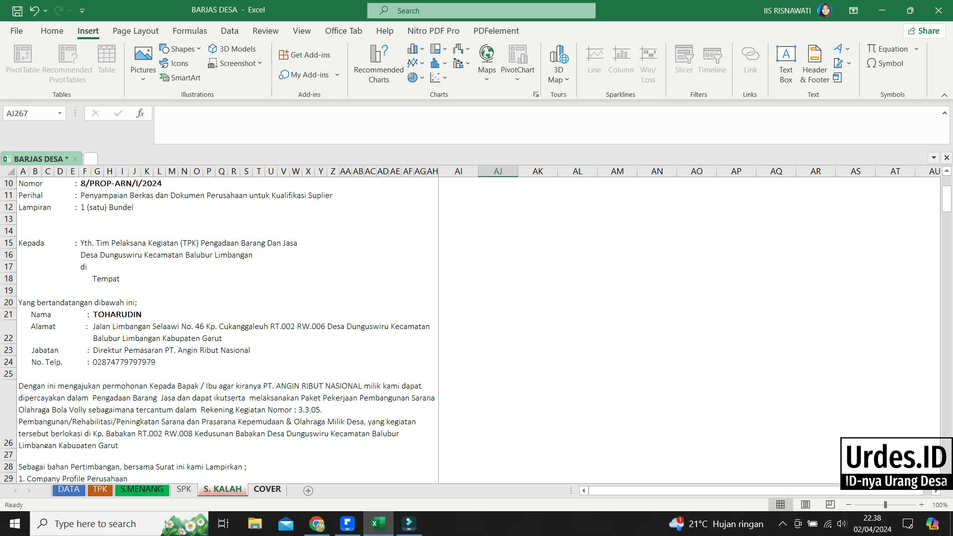
left_click(183, 490)
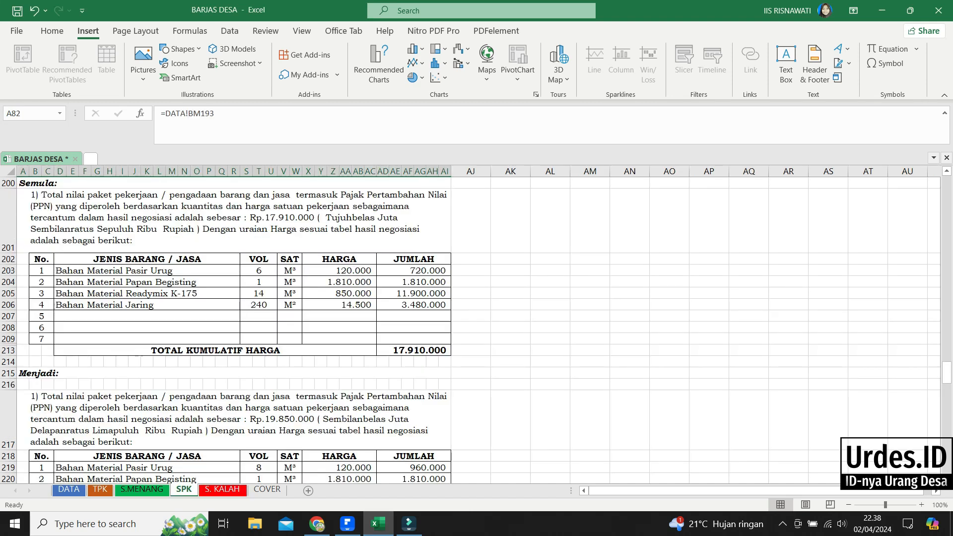
scroll(478, 331, "up", 20)
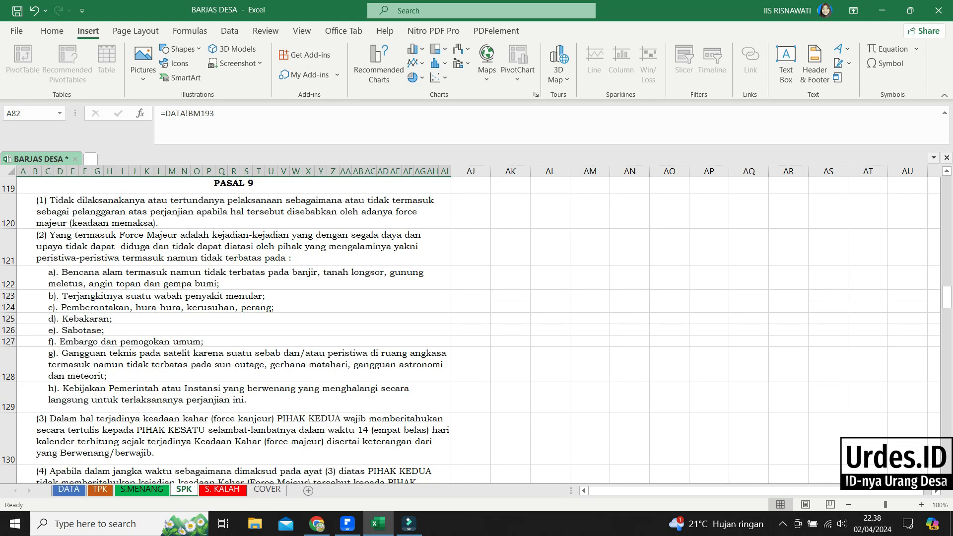
left_click_drag(947, 298, 947, 184)
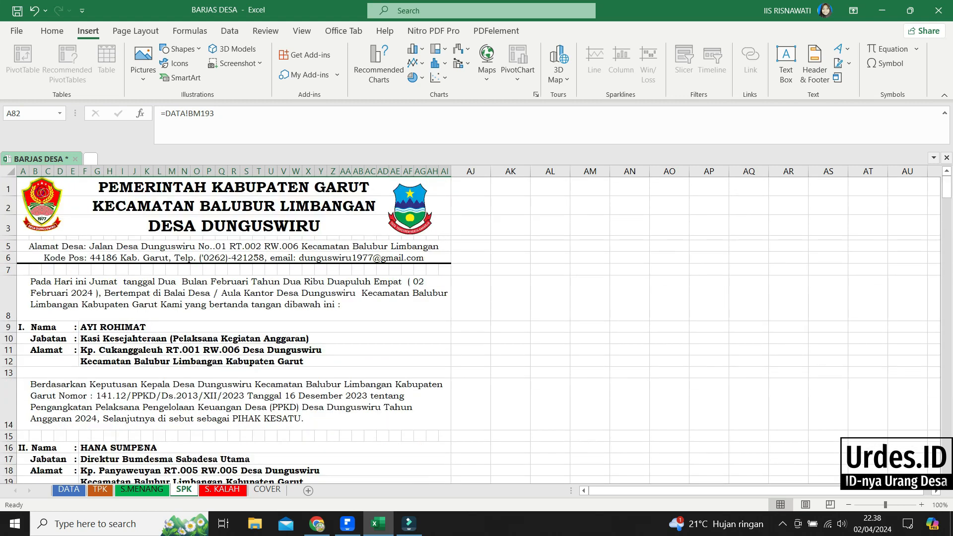
key("ctrl+p")
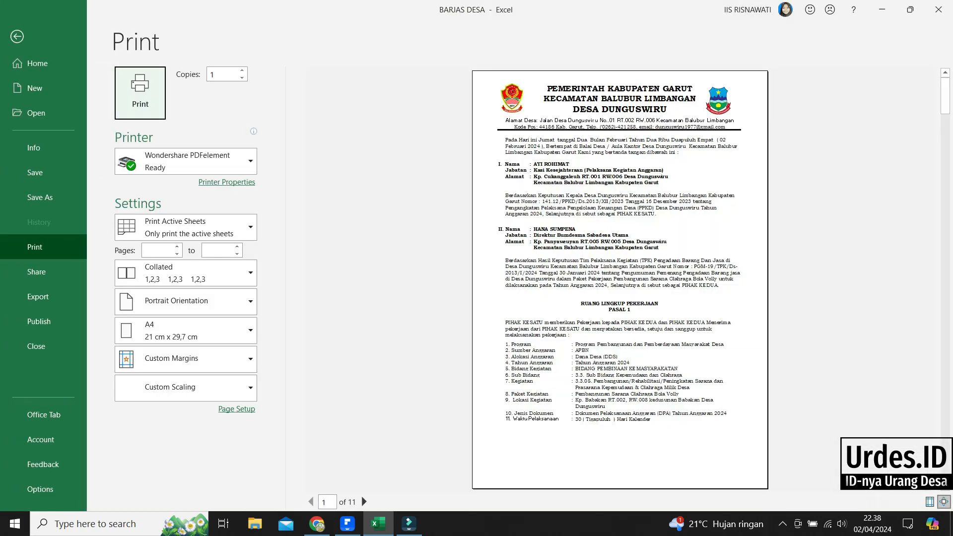
key("Return")
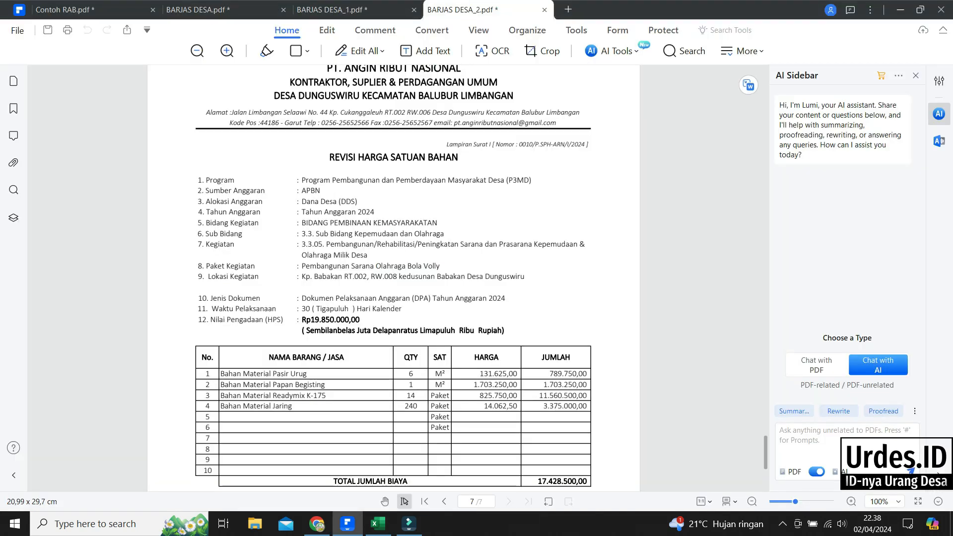
scroll(394, 278, "up", 5)
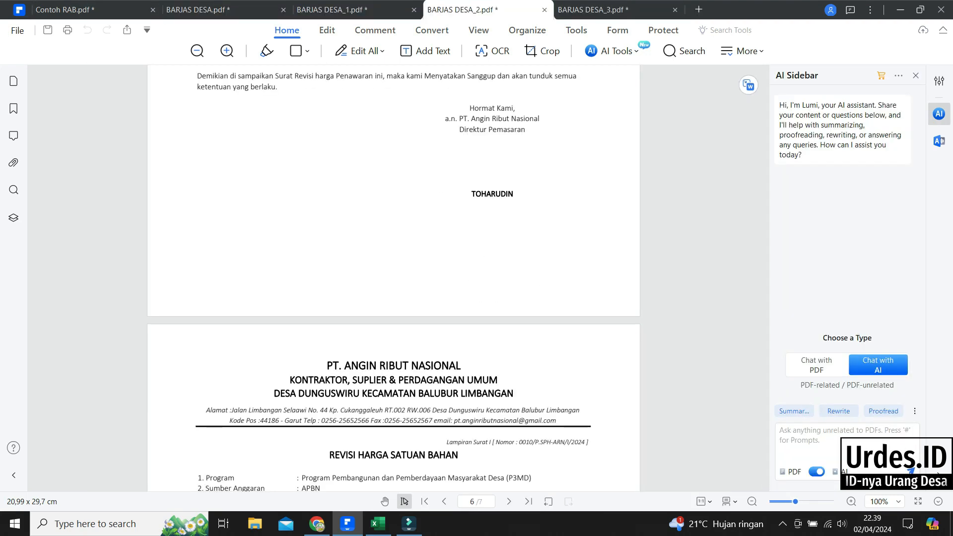
left_click(591, 9)
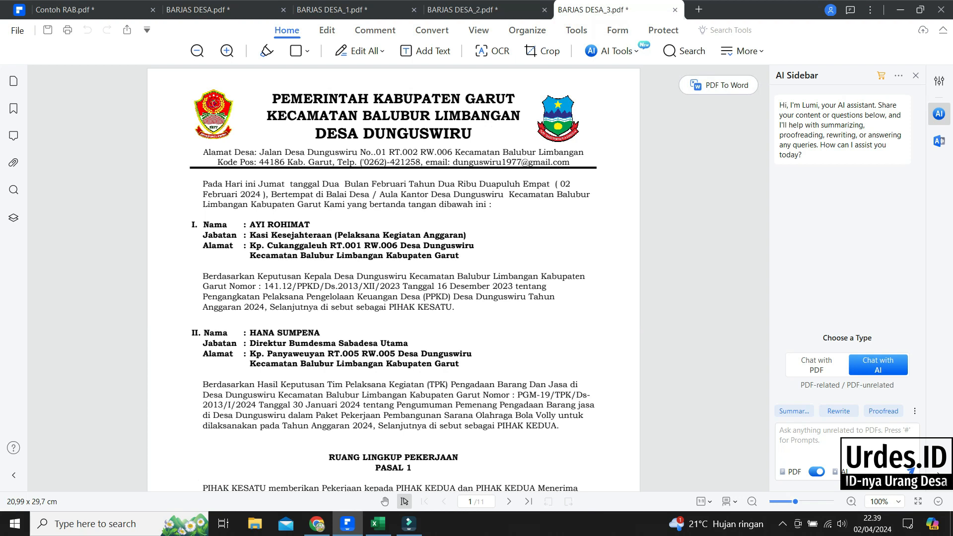
- Examine page 1 of the work agreement, from the letterhead and both parties' details to the Pasal 1 scope of work
scroll(393, 279, "down", 1)
scroll(394, 279, "down", 4)
scroll(394, 279, "up", 5)
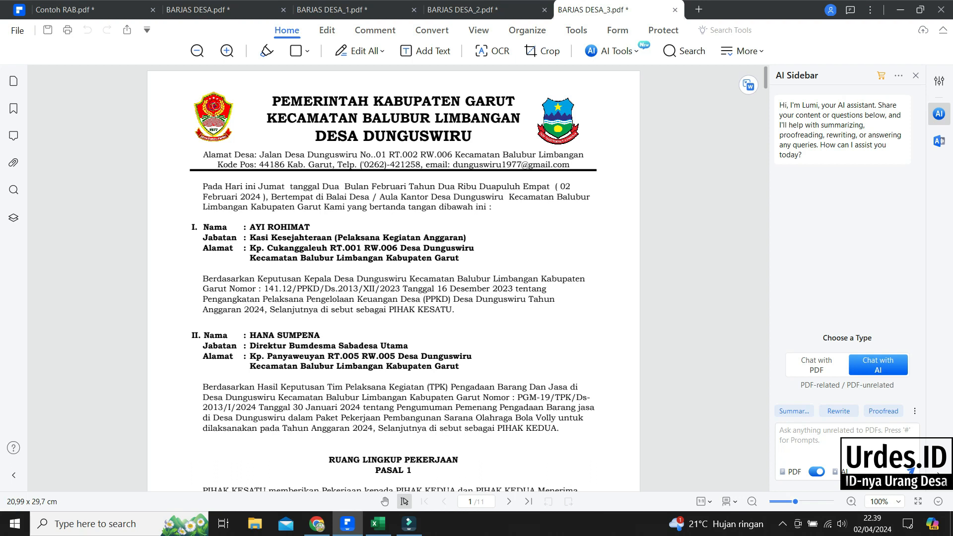
scroll(394, 278, "down", 1)
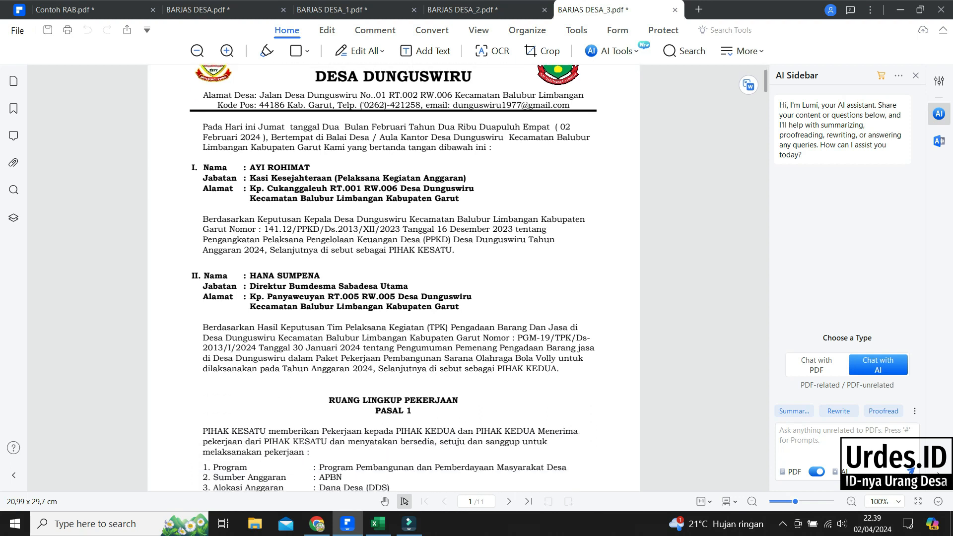
scroll(394, 278, "down", 6)
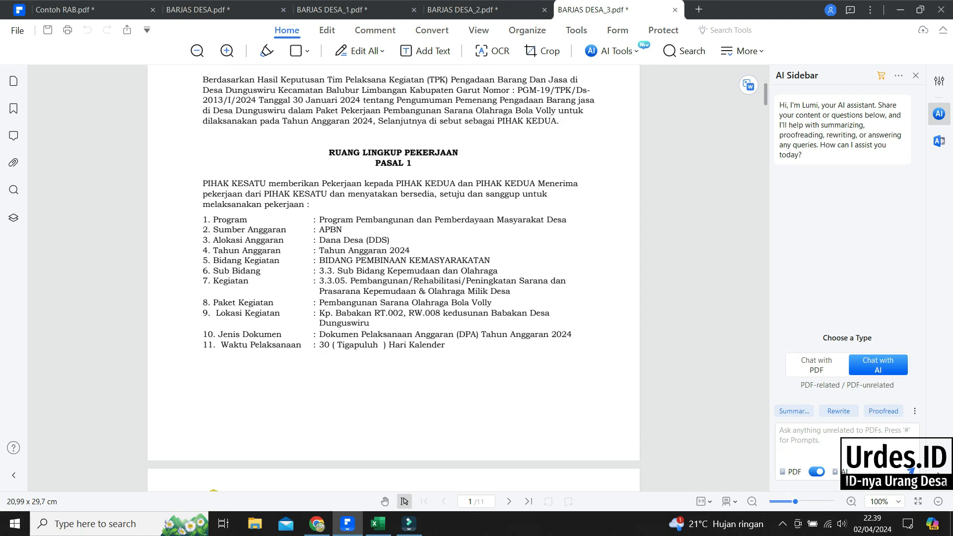
- Examine Pasal 2 to 4 on page 2: the contract value table, payment terms, execution period and handover clauses
scroll(393, 278, "down", 5)
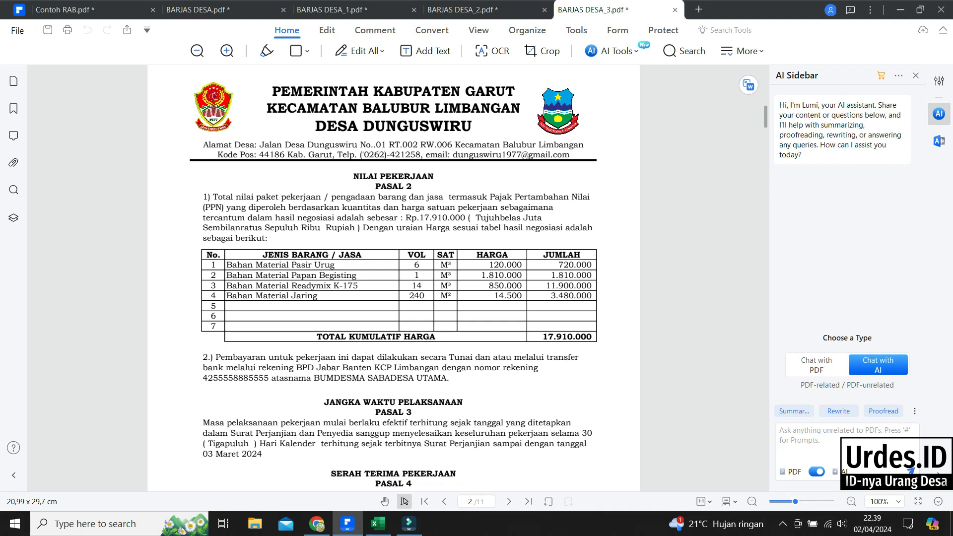
scroll(394, 278, "down", 1)
scroll(394, 278, "down", 2)
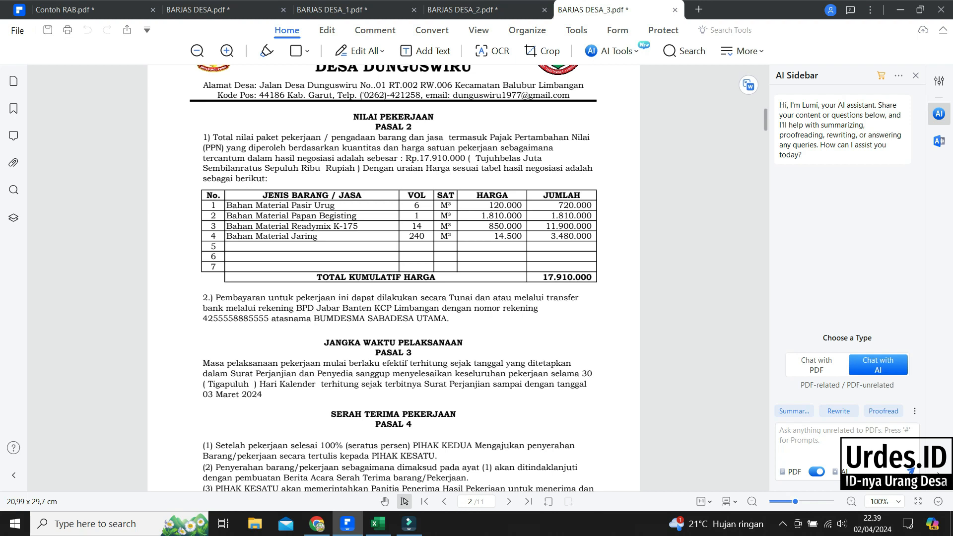
scroll(394, 278, "down", 3)
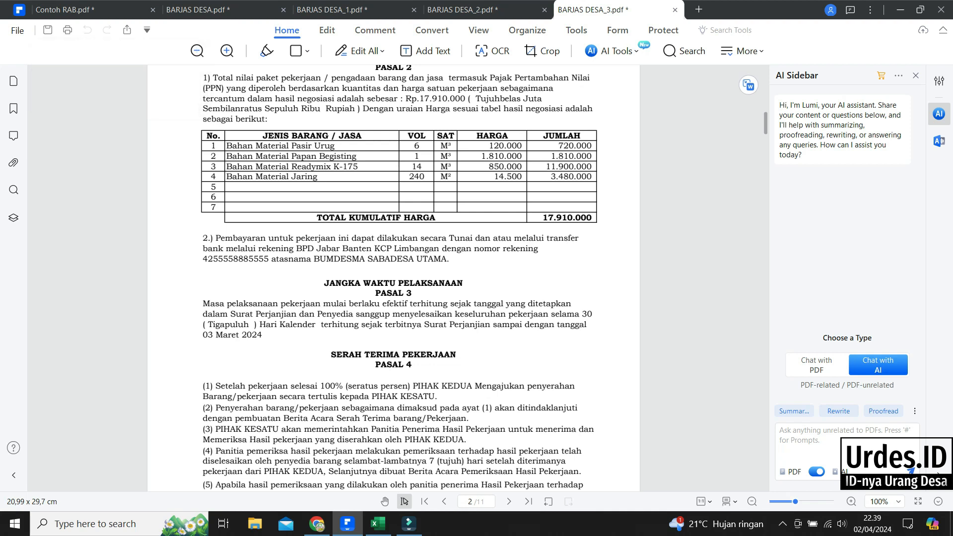
scroll(393, 278, "down", 6)
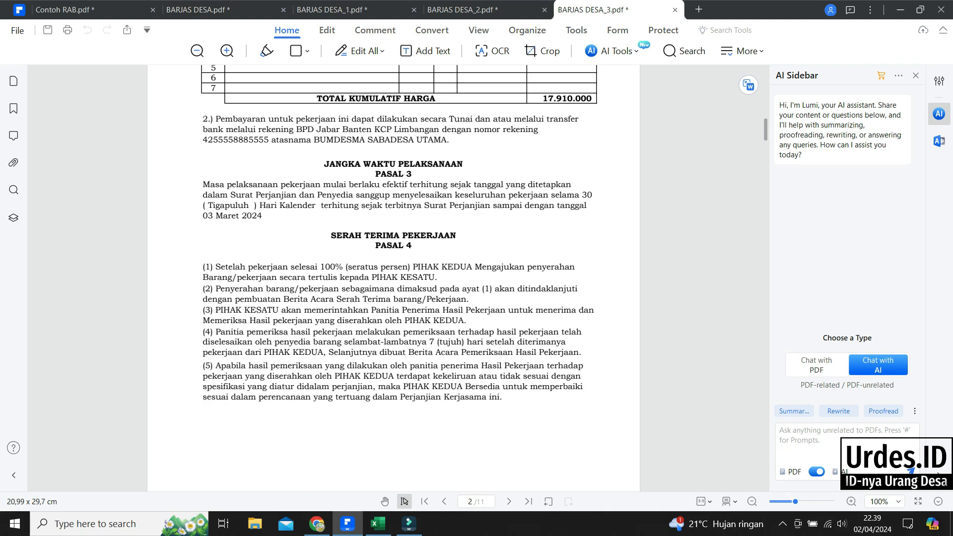
scroll(399, 233, "down", 1)
- Examine the remaining agreement articles from page 3 onward, including penalties, additional work, force majeure, termination, disputes and Pasal 12 on addenda
scroll(394, 278, "down", 10)
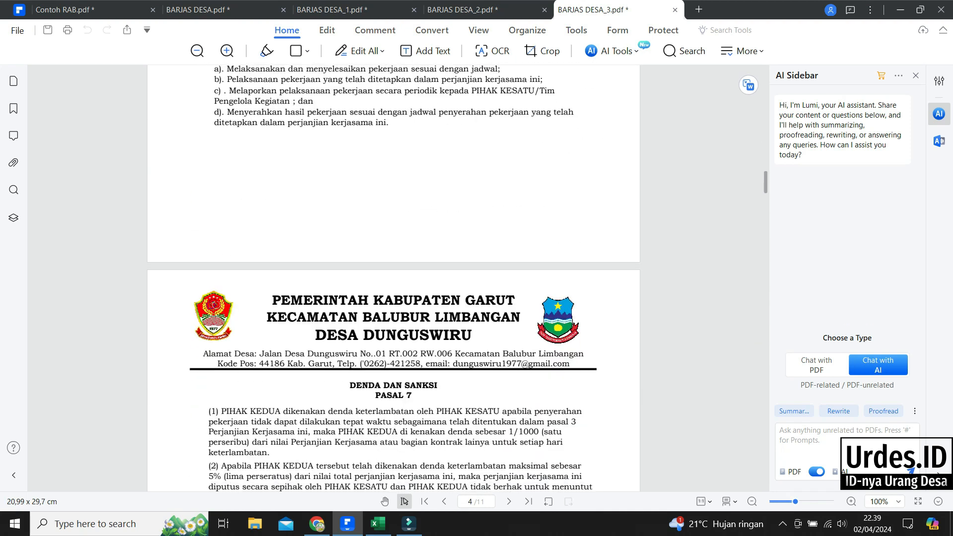
scroll(393, 278, "down", 5)
scroll(393, 278, "down", 7)
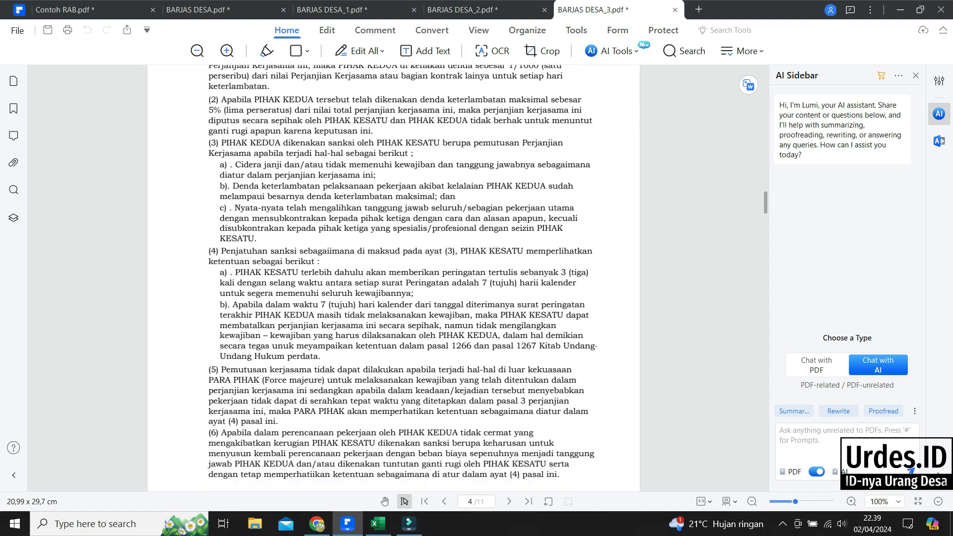
scroll(393, 278, "down", 8)
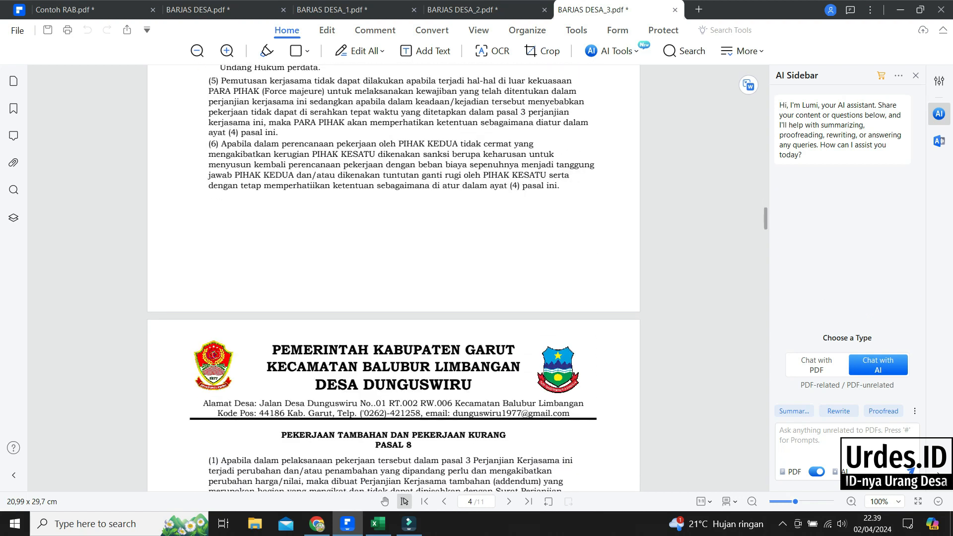
scroll(394, 278, "down", 14)
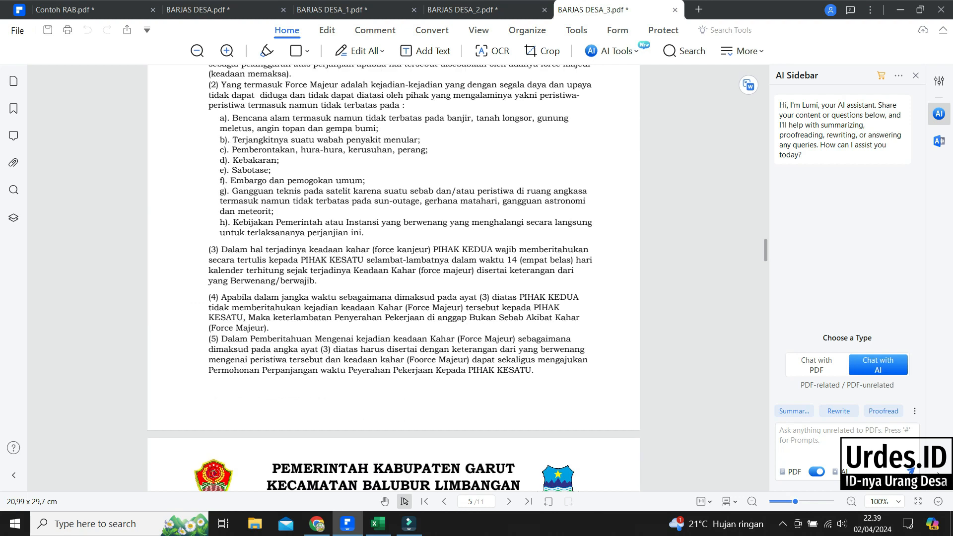
scroll(393, 278, "down", 6)
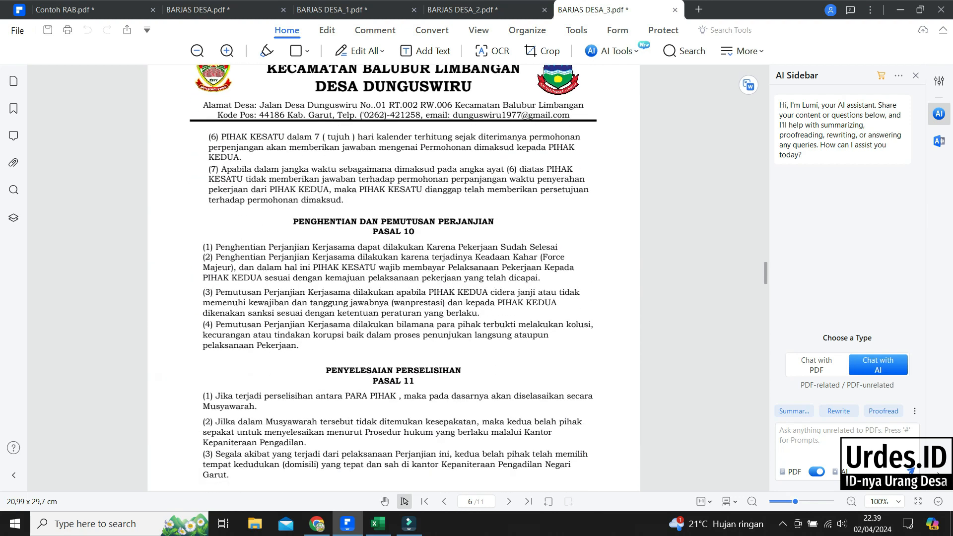
scroll(393, 278, "down", 6)
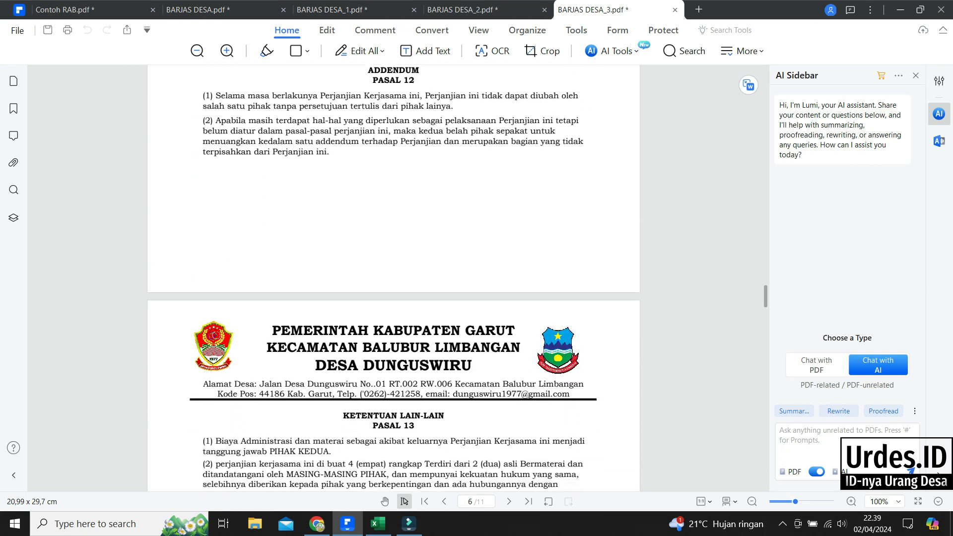
- Examine the agreement's closing pages from Pasal 13 and page 8 of the addendum, including both parties and the original Pasal 2 price table
scroll(394, 278, "down", 12)
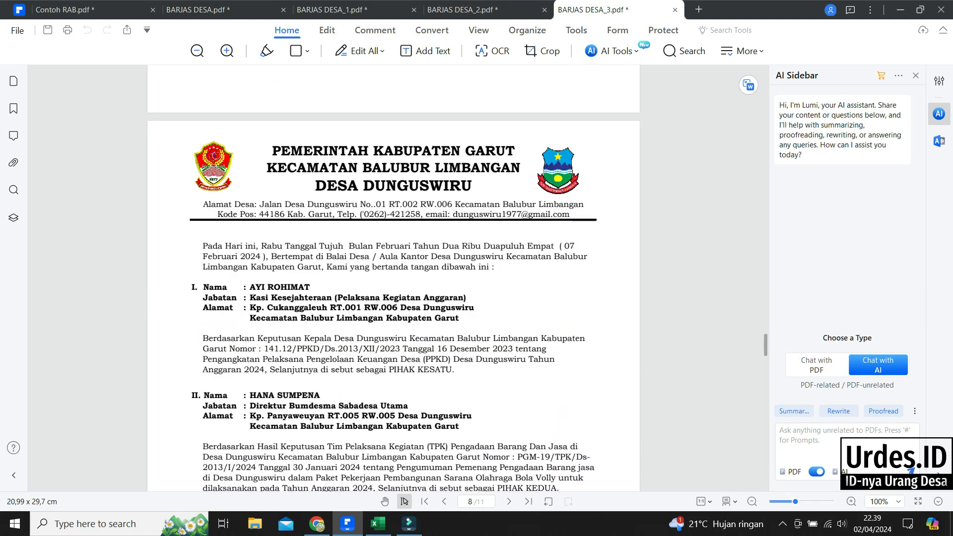
scroll(394, 278, "down", 5)
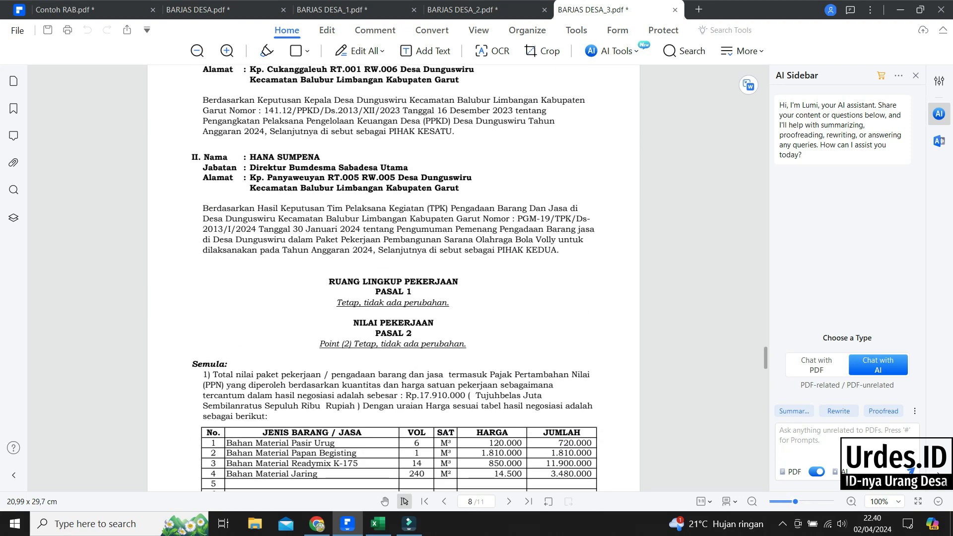
scroll(393, 278, "down", 2)
scroll(393, 278, "down", 1)
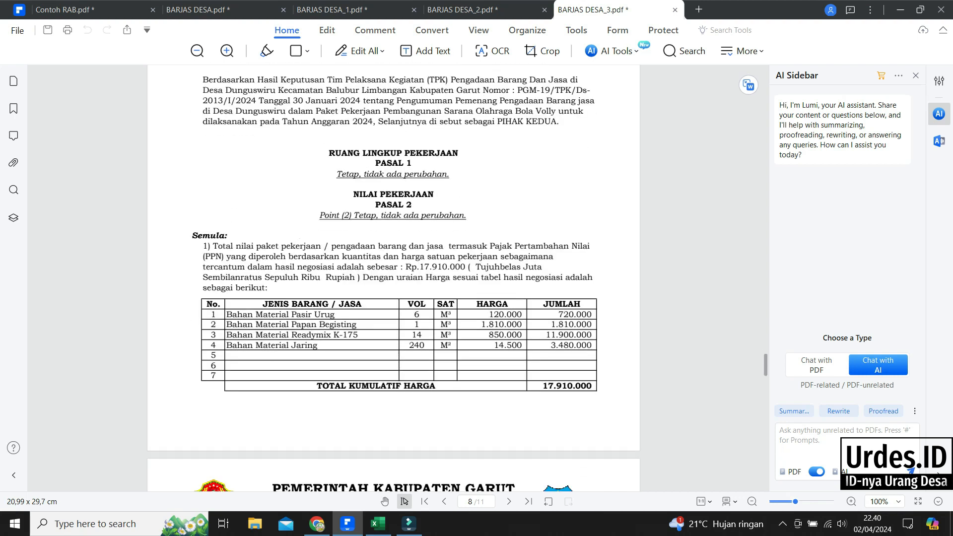
scroll(393, 278, "down", 1)
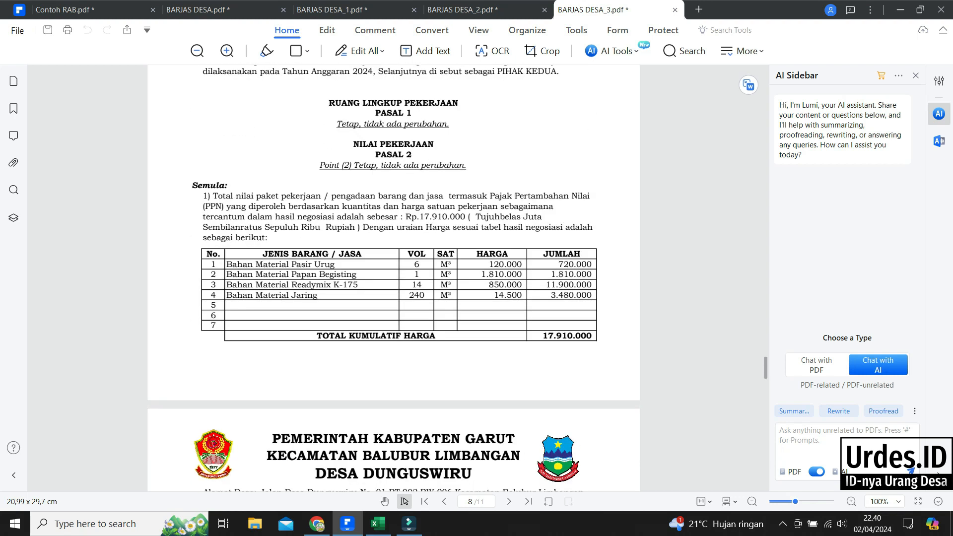
scroll(394, 278, "up", 1)
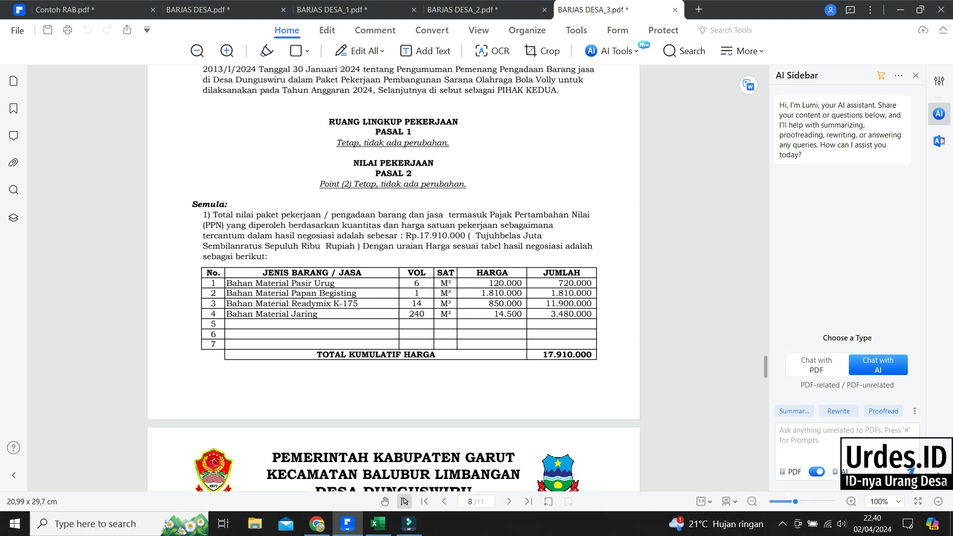
scroll(393, 278, "up", 2)
scroll(393, 278, "down", 1)
scroll(393, 278, "up", 1)
scroll(393, 278, "up", 2)
scroll(393, 278, "down", 1)
scroll(393, 278, "up", 6)
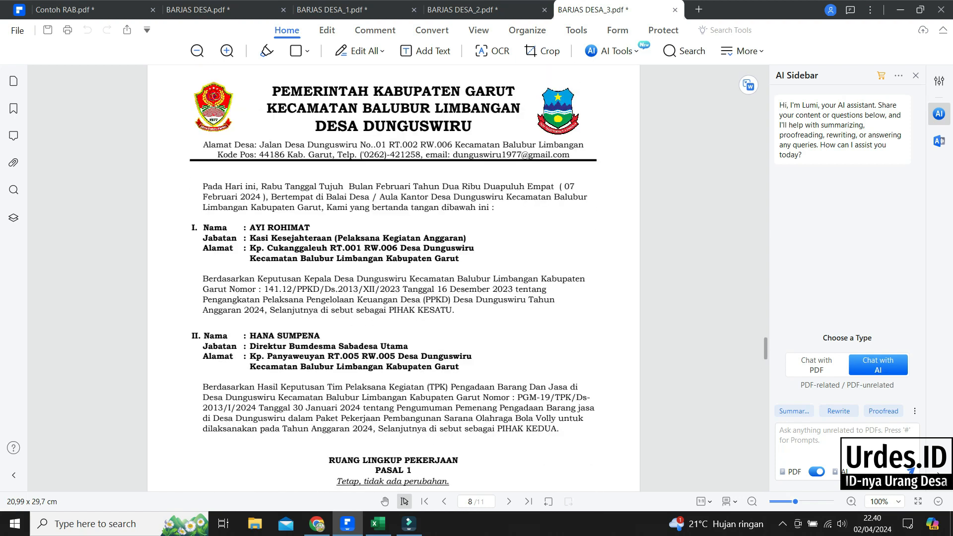
scroll(393, 278, "up", 1)
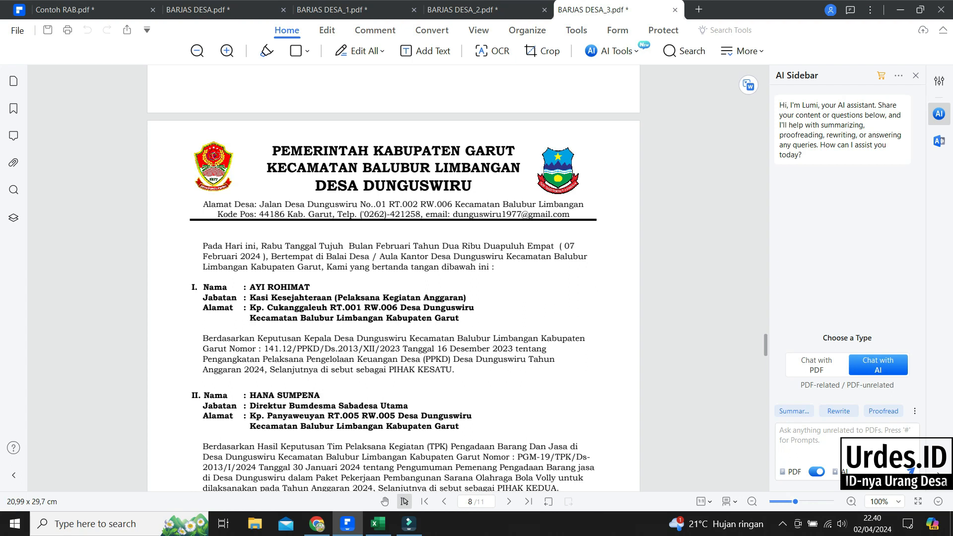
- Highlight the addendum's date and venue text, then the original contract value in Pasal 2, and review the Semula price table on page 8
left_click_drag(266, 246, 451, 257)
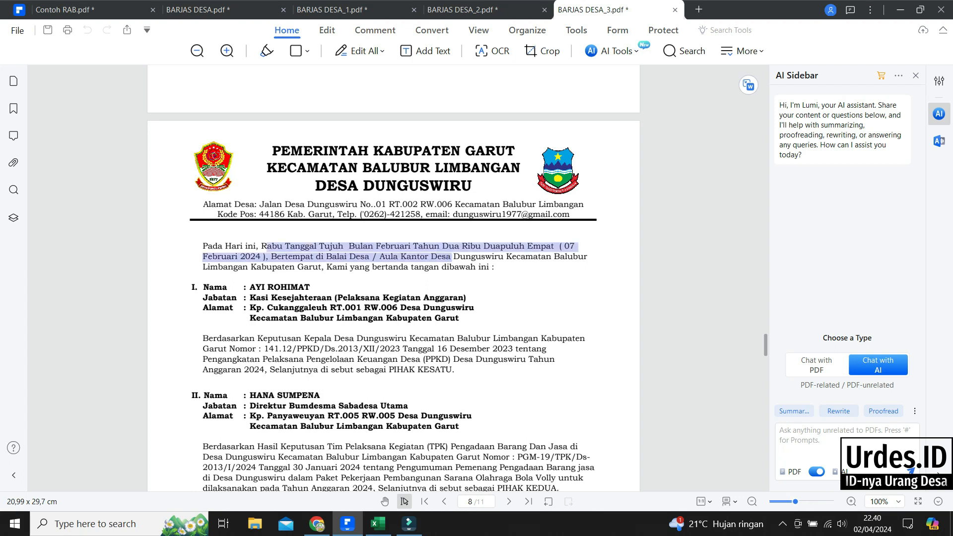
scroll(393, 278, "down", 2)
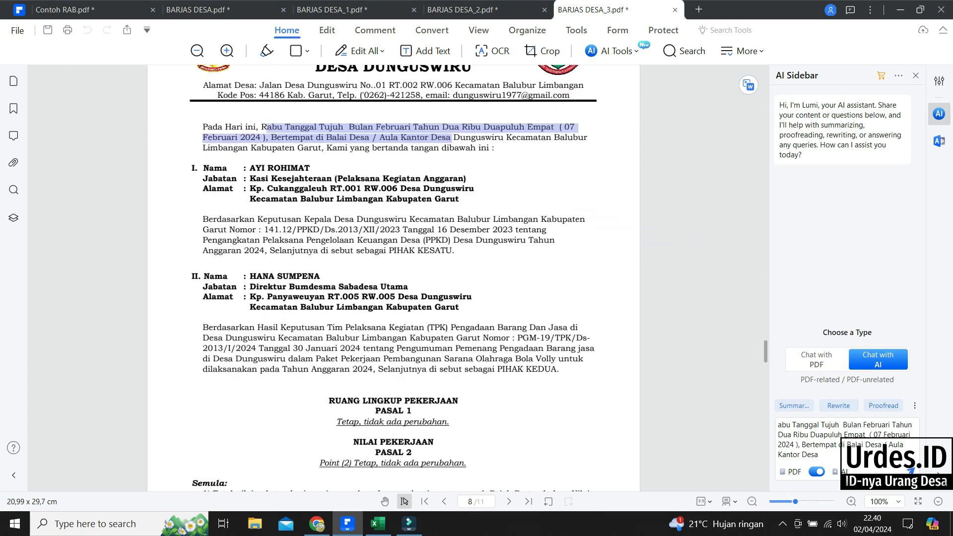
scroll(393, 278, "down", 2)
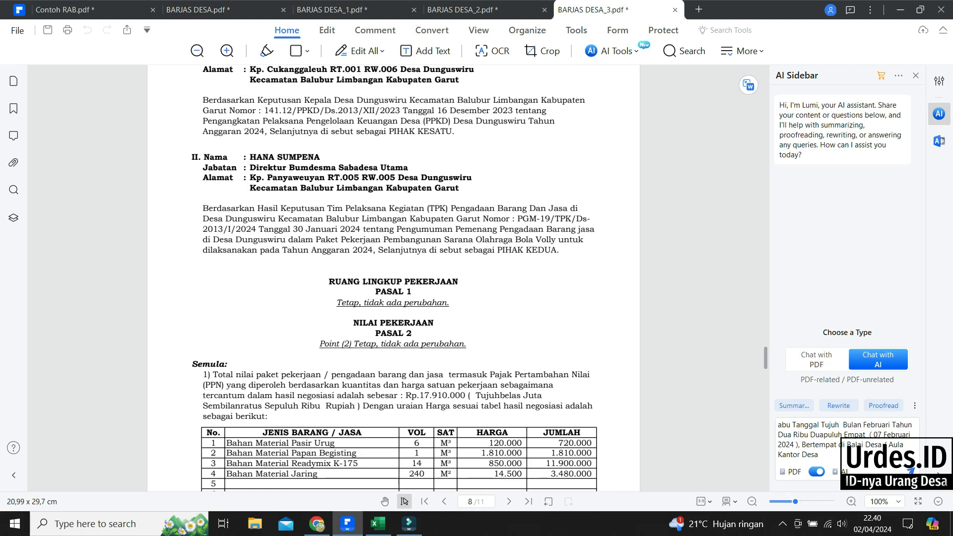
scroll(393, 278, "down", 2)
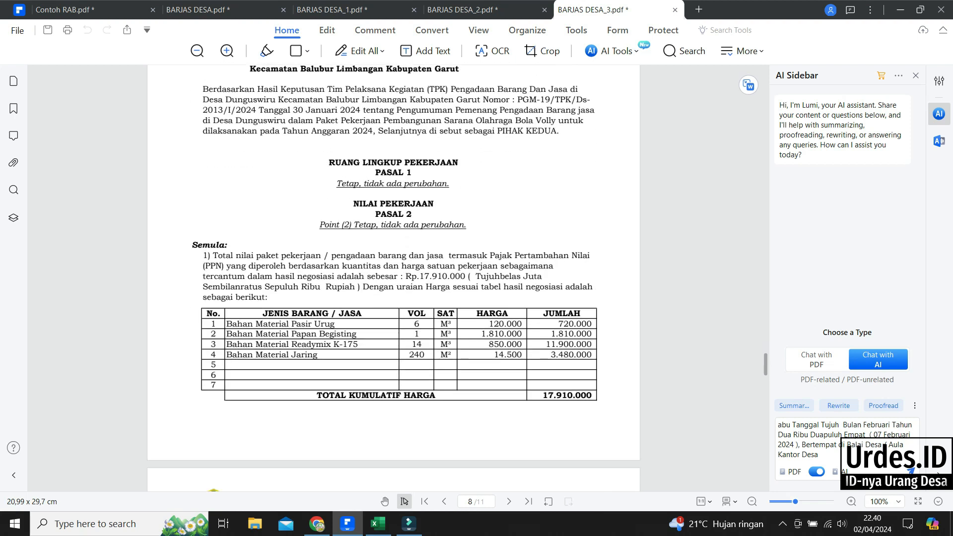
left_click_drag(420, 276, 469, 276)
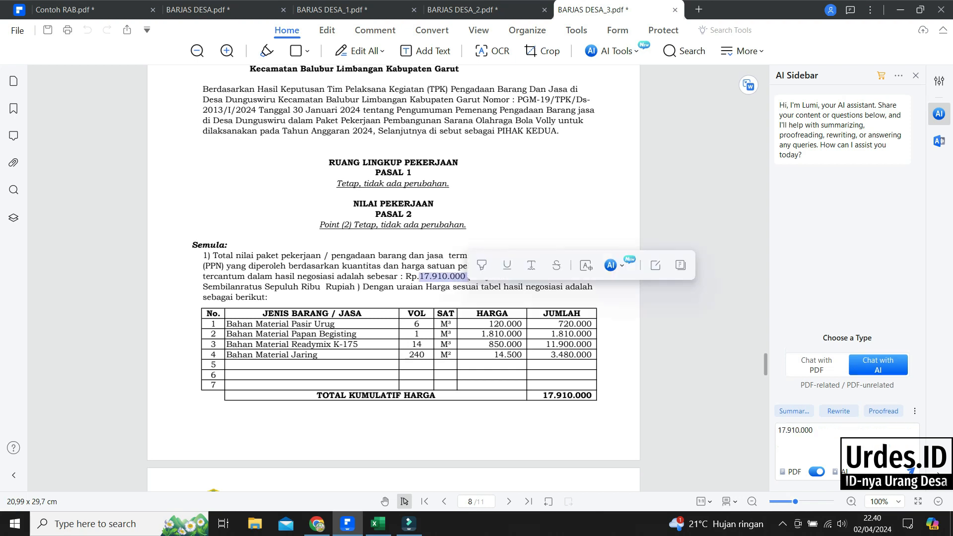
left_click(467, 286)
scroll(393, 278, "down", 1)
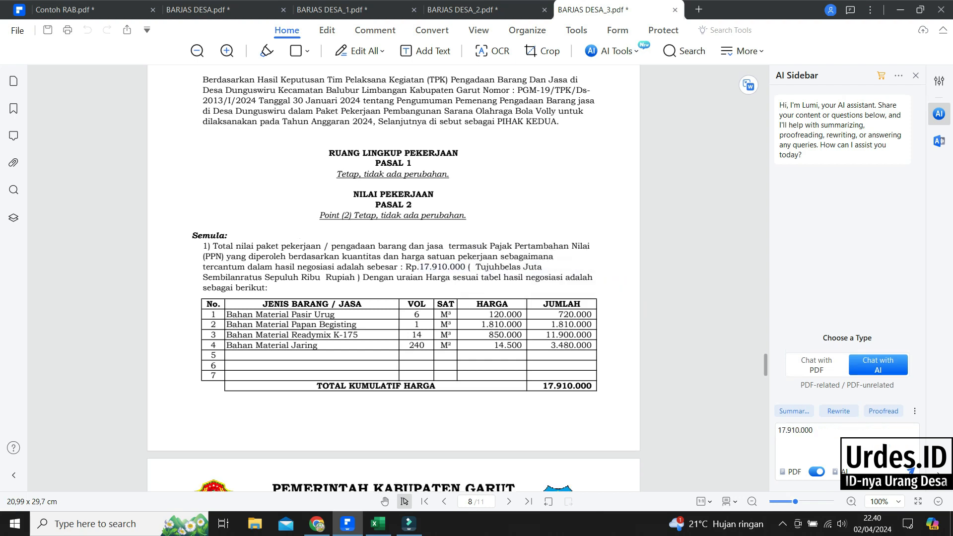
scroll(393, 278, "down", 1)
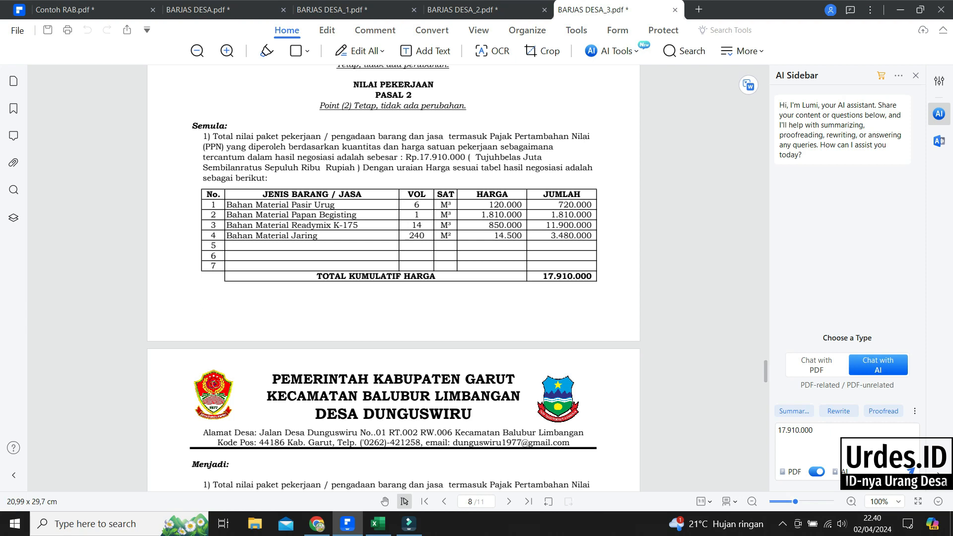
- Switch to Excel and inspect the Jumlah Penganggaran total of the RAB Addendum table on the DATA sheet
left_click(379, 524)
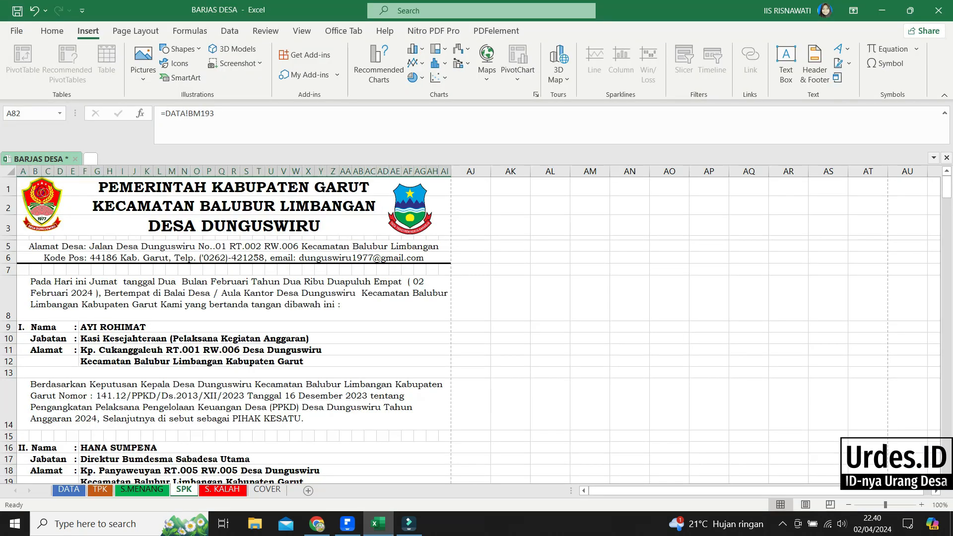
left_click(69, 489)
scroll(472, 318, "up", 3)
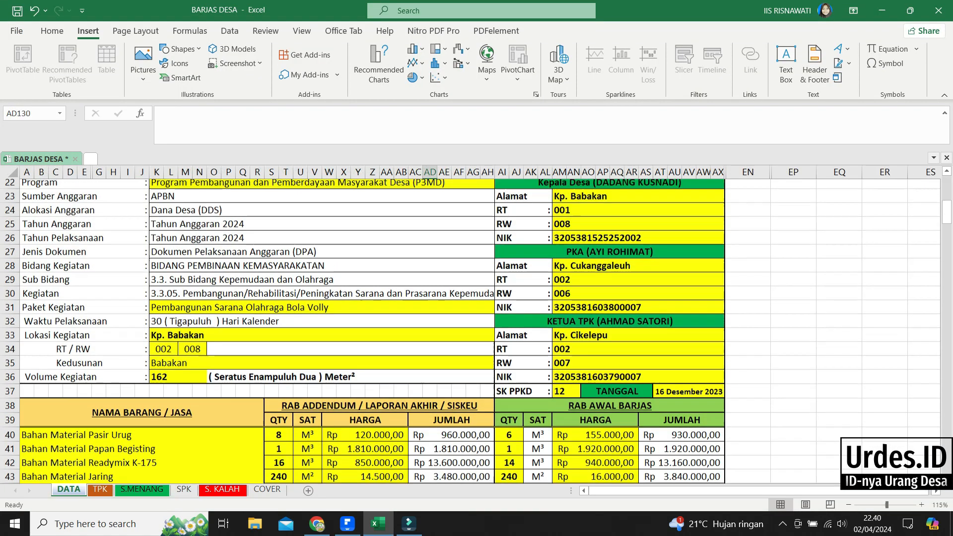
scroll(471, 328, "down", 4)
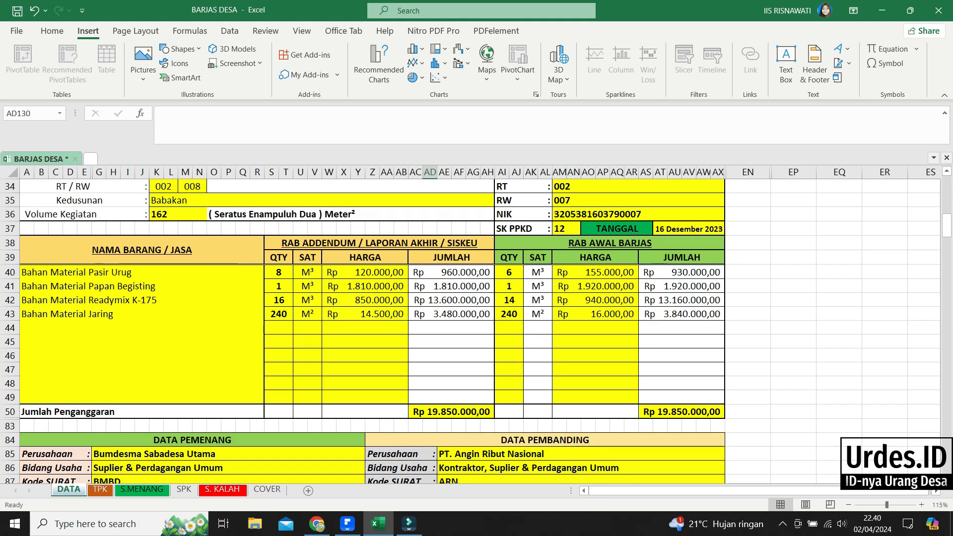
left_click(451, 411)
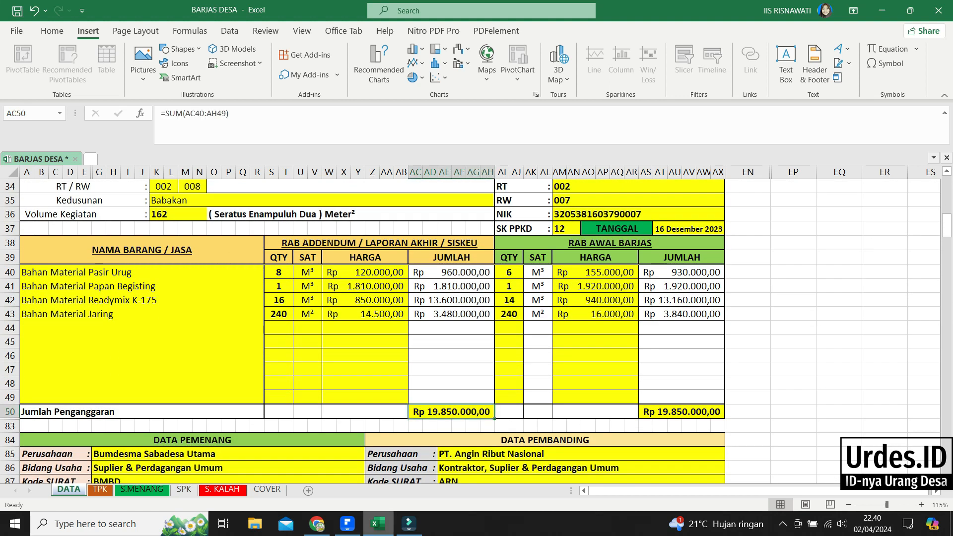
- Return to BARJAS DESA_3.pdf and compare the revised Pasal 2 price table on page 9 with the DATA sheet, continuing through Pasal 3
left_click(348, 524)
scroll(392, 278, "down", 5)
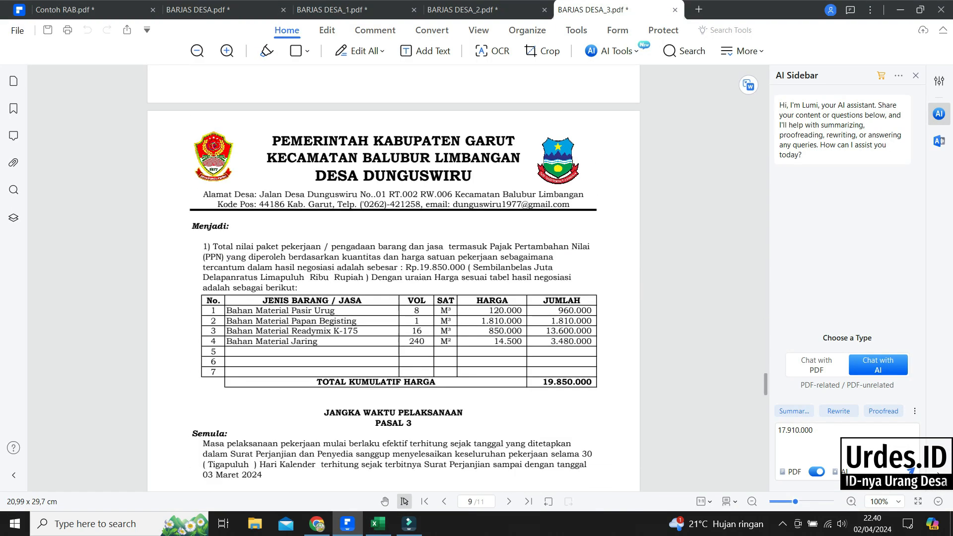
scroll(392, 278, "down", 1)
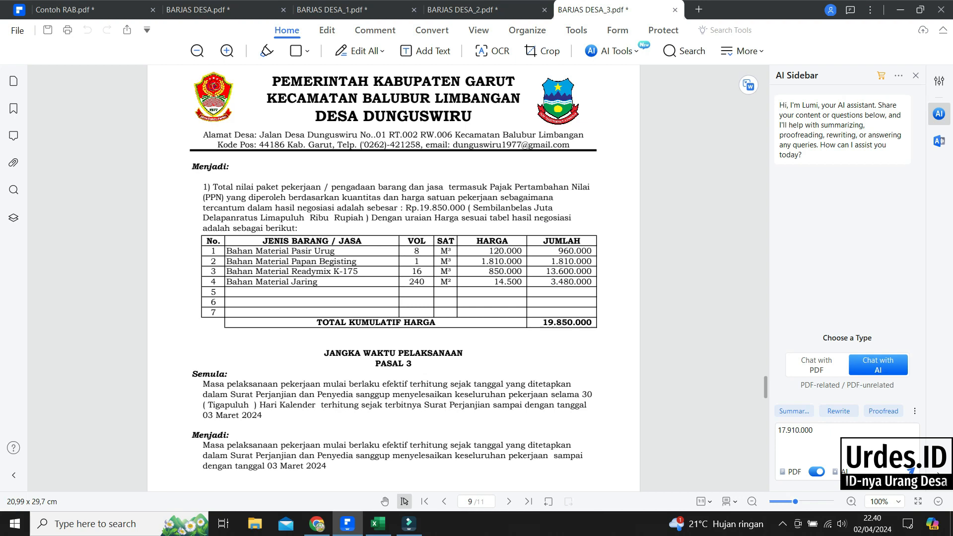
left_click(378, 524)
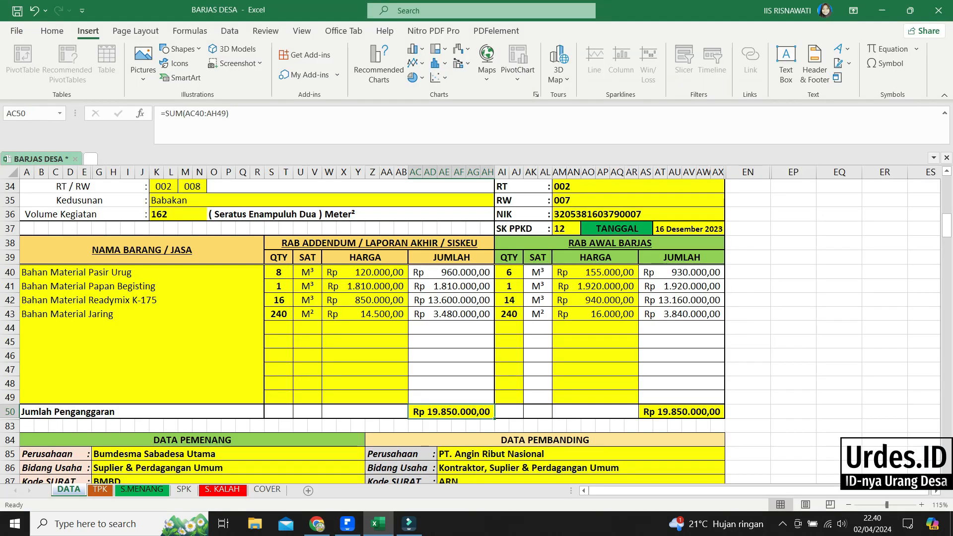
left_click(347, 524)
scroll(392, 278, "down", 3)
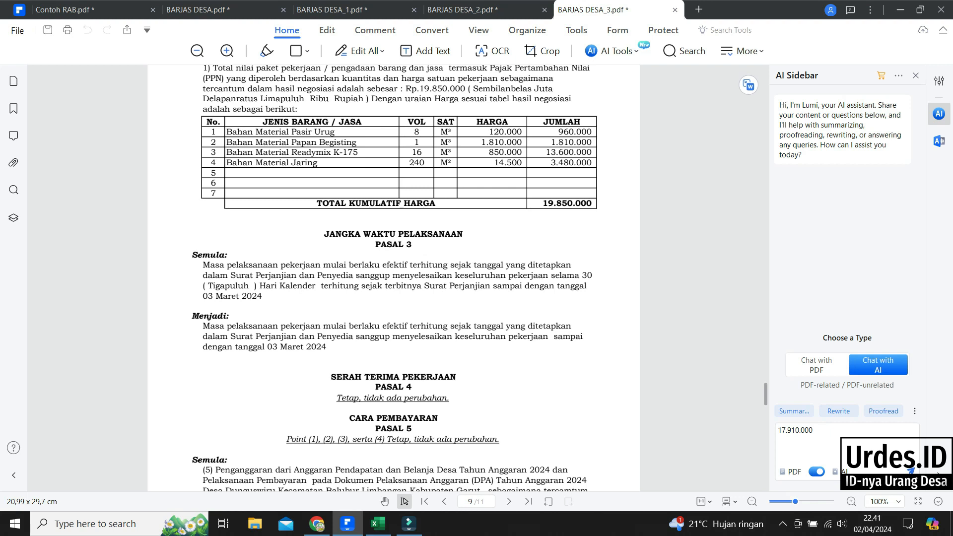
- Examine the rest of the addendum, from Pasal 4 and the Pasal 5 payment change to Pasal 14 and the signature block on page 11
scroll(392, 278, "down", 5)
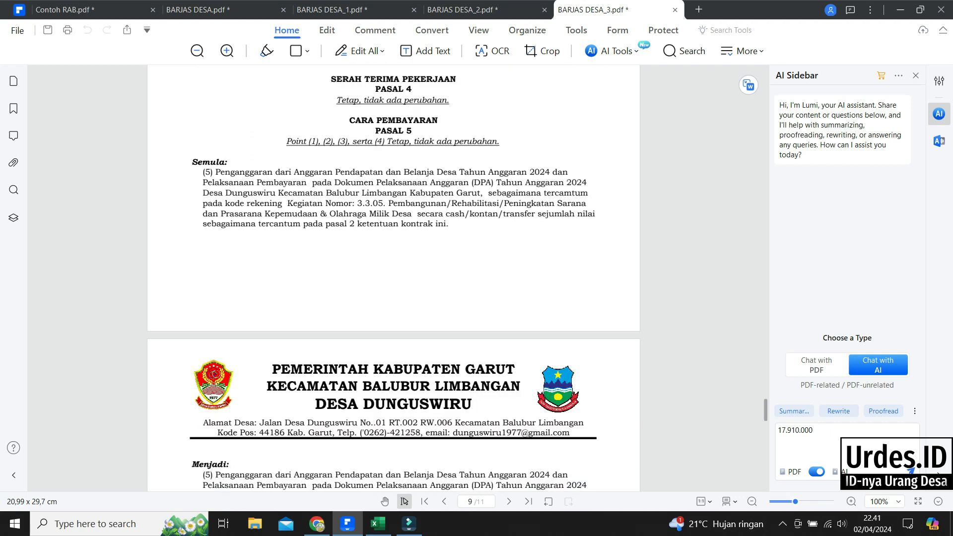
scroll(394, 278, "down", 4)
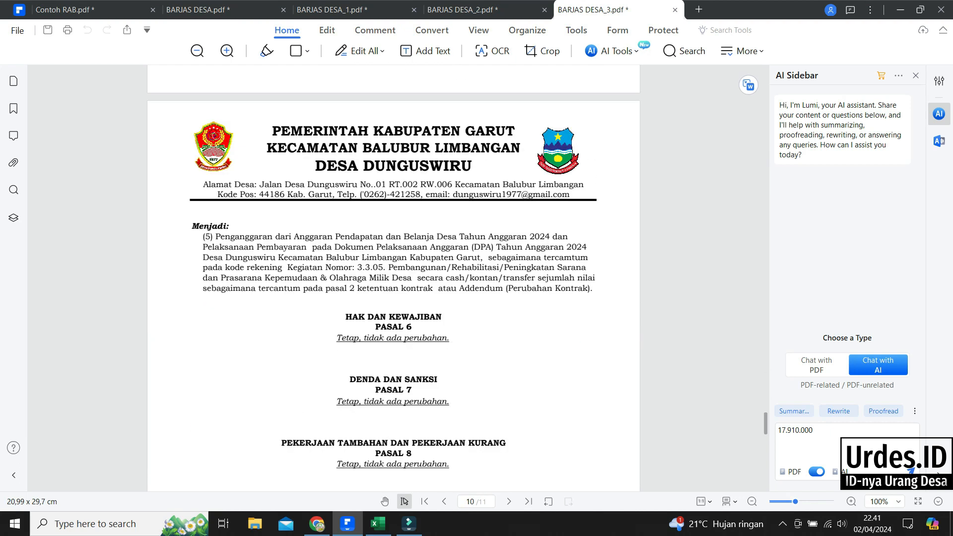
scroll(394, 278, "down", 9)
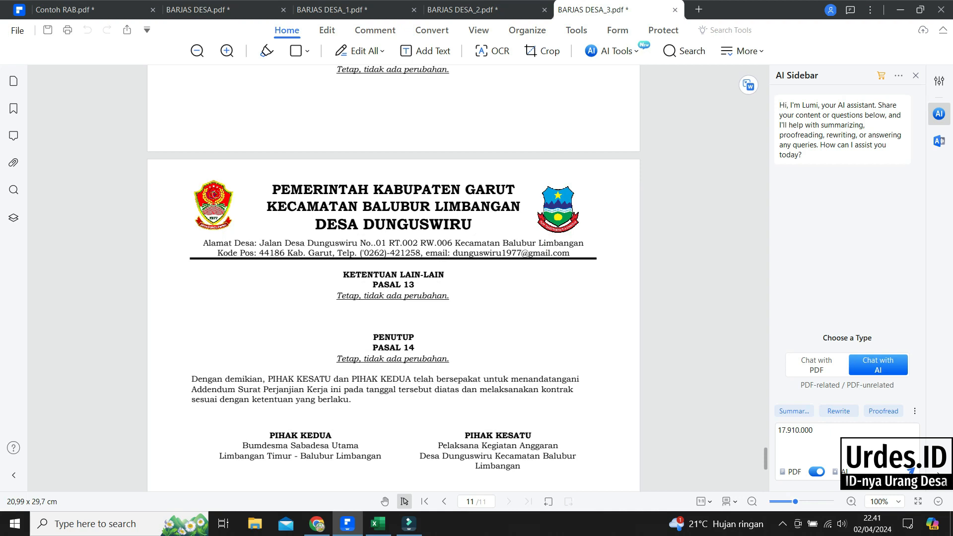
scroll(394, 278, "up", 1)
scroll(394, 278, "down", 4)
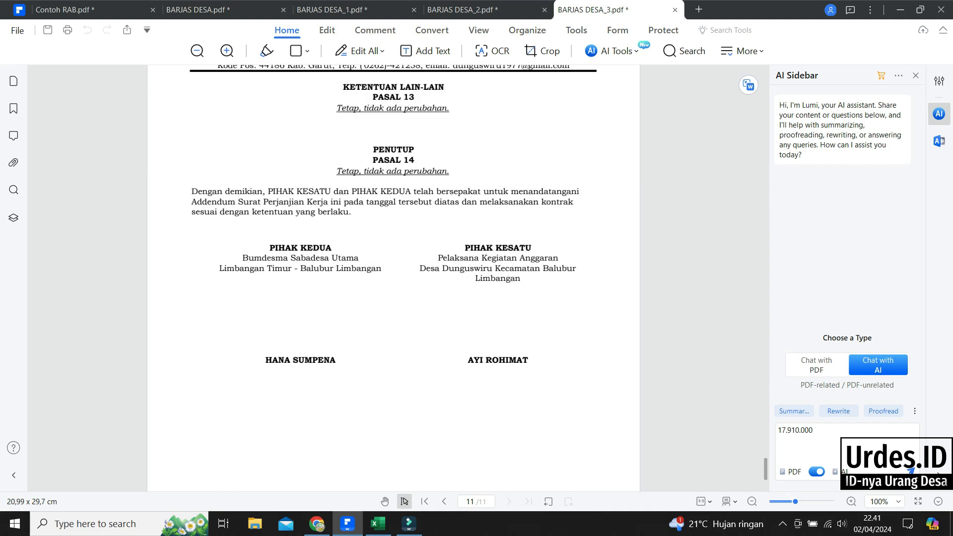
scroll(394, 278, "down", 4)
scroll(393, 278, "up", 15)
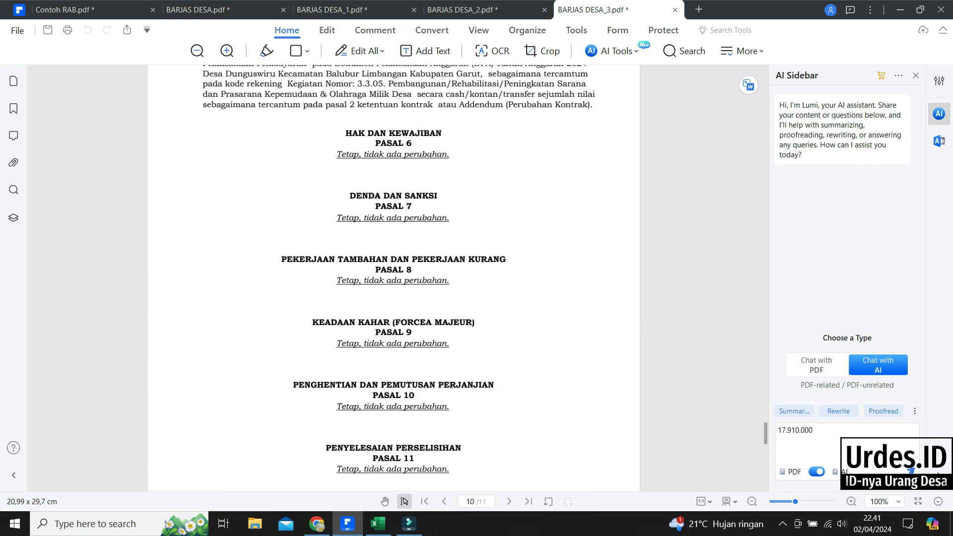
- Switch to Chrome, exit the Siskeudes APB Desa budget report dialog, and try to close the SIMCLOUD SIMKEU page
left_click(317, 524)
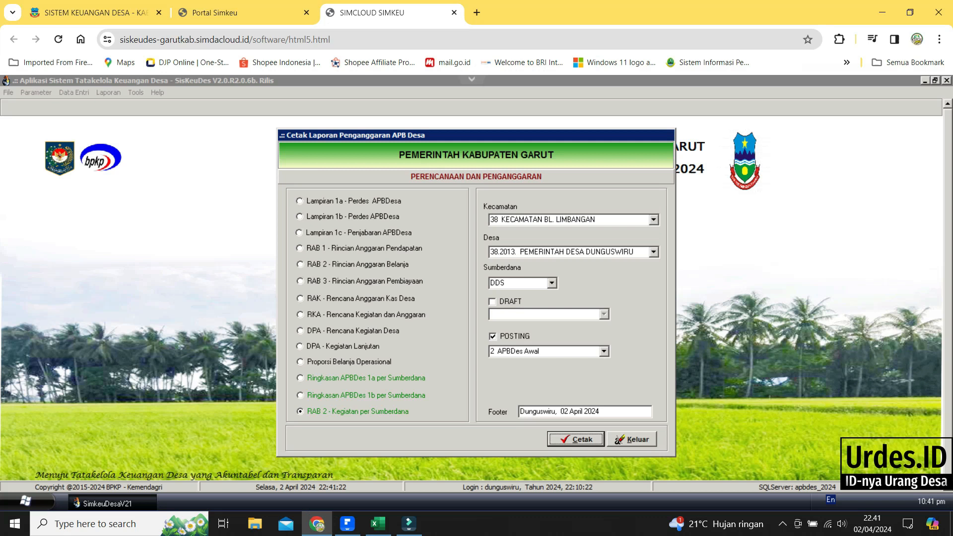
left_click(631, 440)
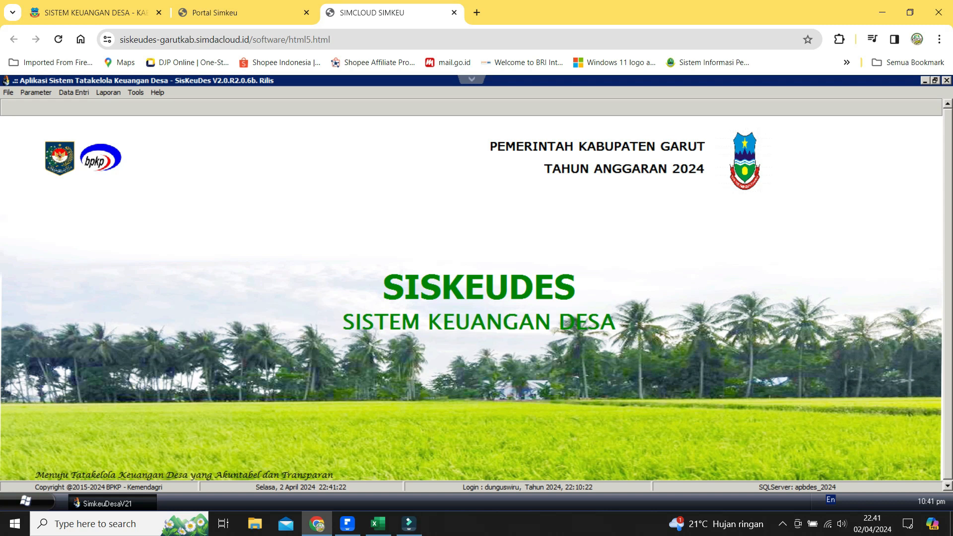
left_click(454, 12)
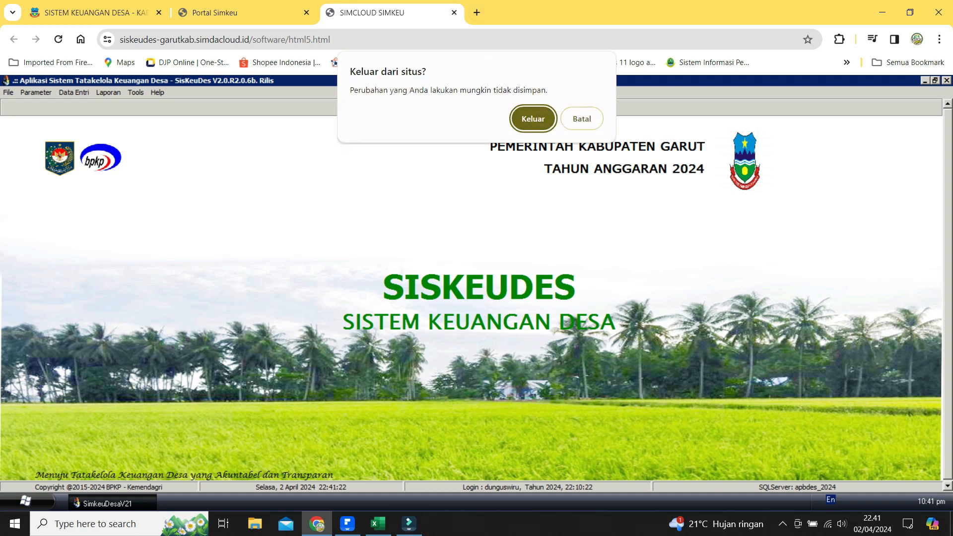
key("Escape")
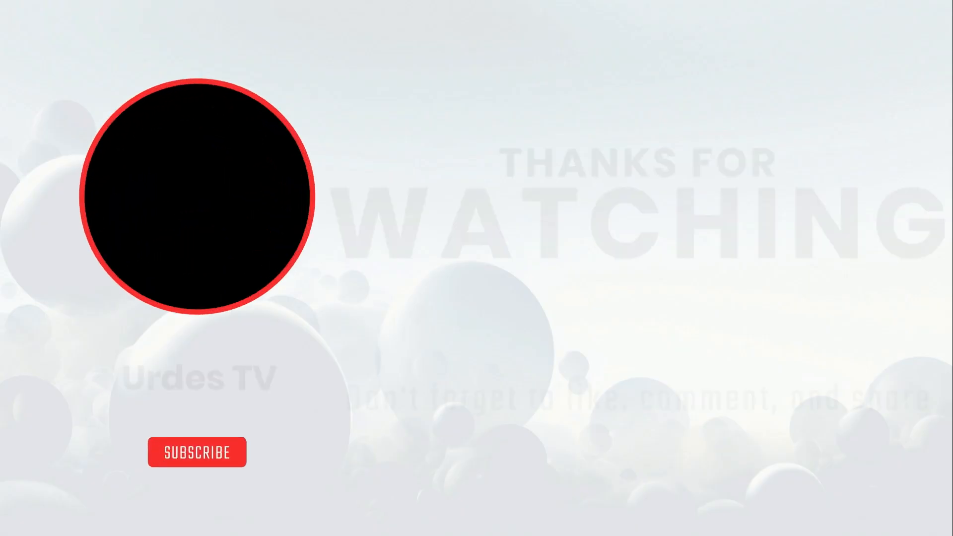